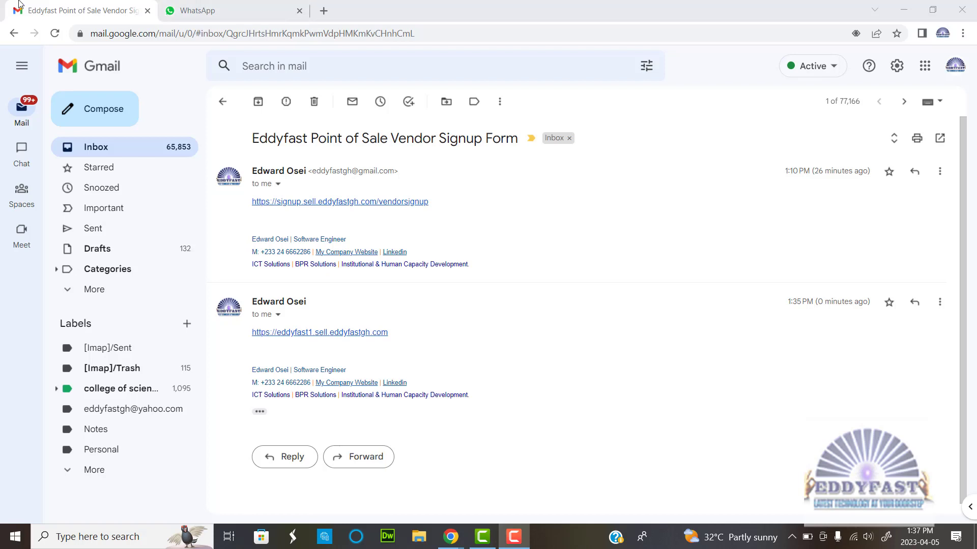
- Open the eddyfast1.sell.eddyfastgh.com login page from the link in the Gmail message, and again from the link in the WhatsApp chat
click(88, 10)
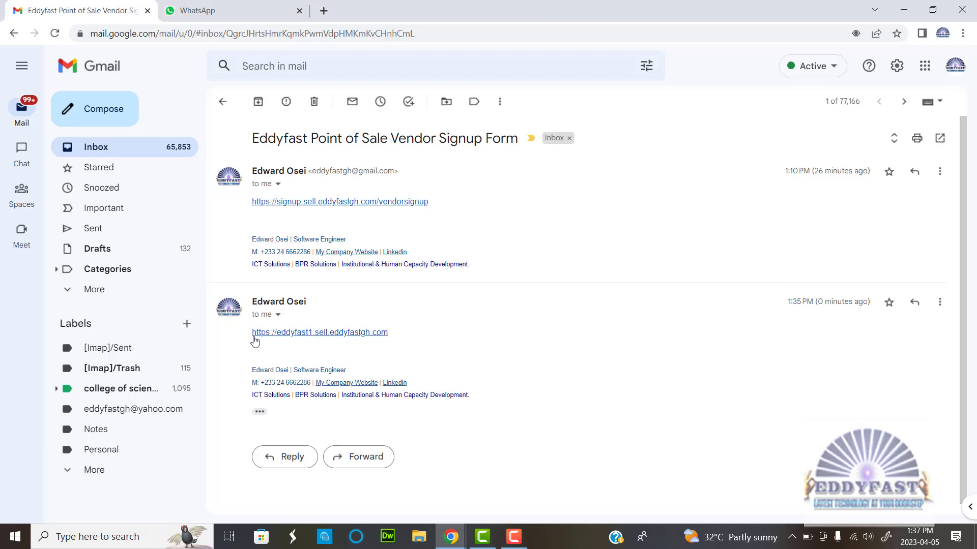
click(215, 14)
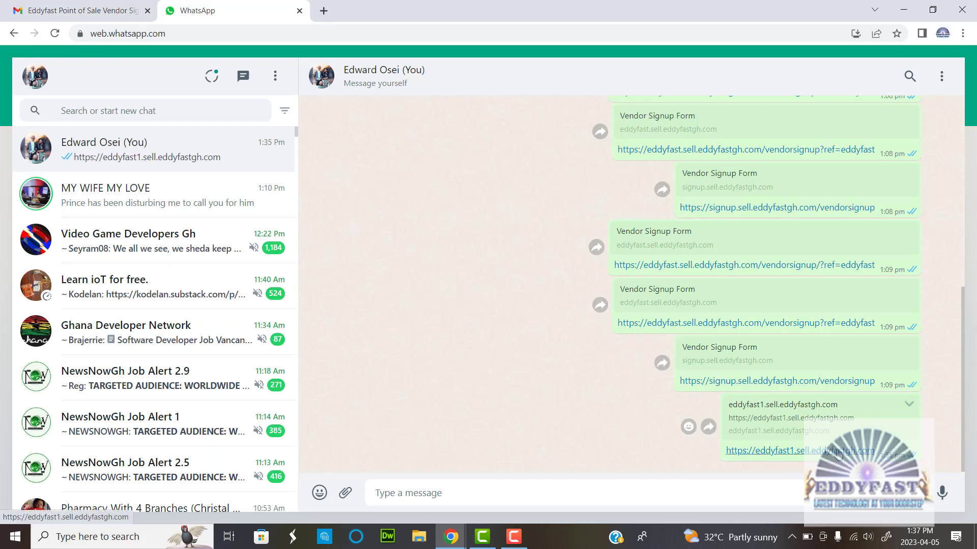
click(75, 9)
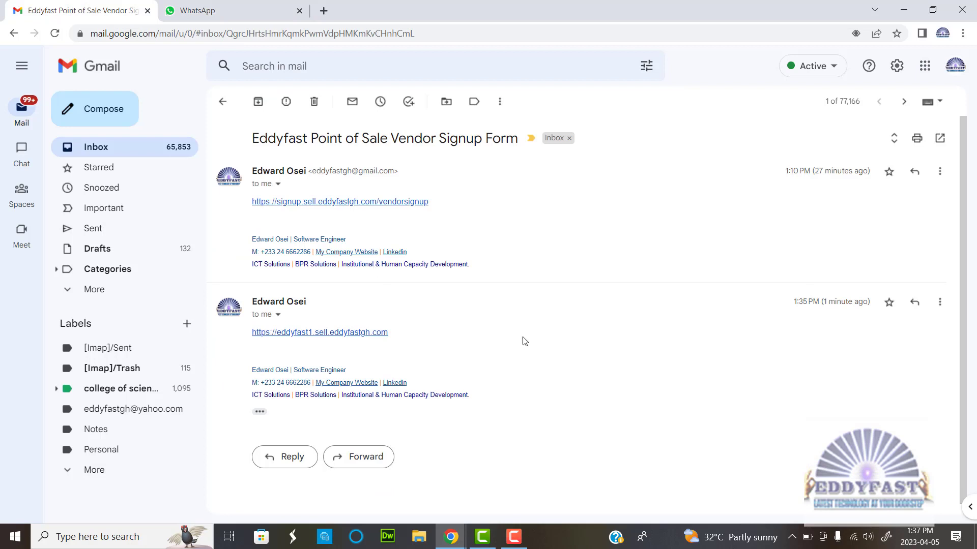
click(306, 336)
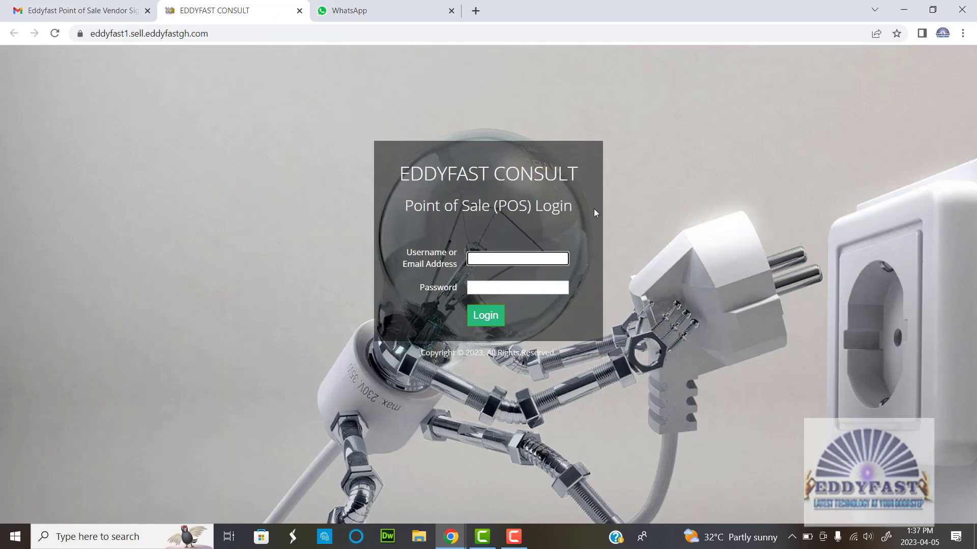
click(348, 11)
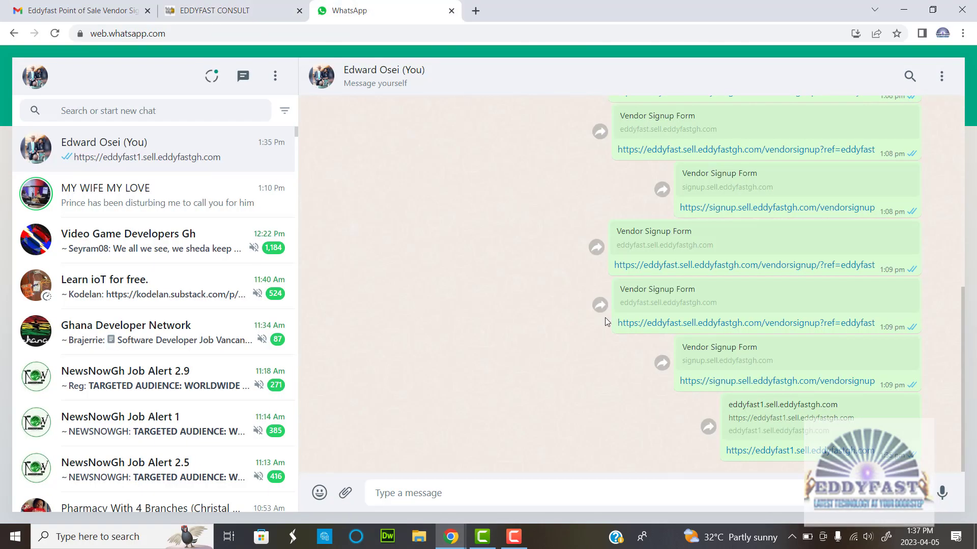
click(820, 452)
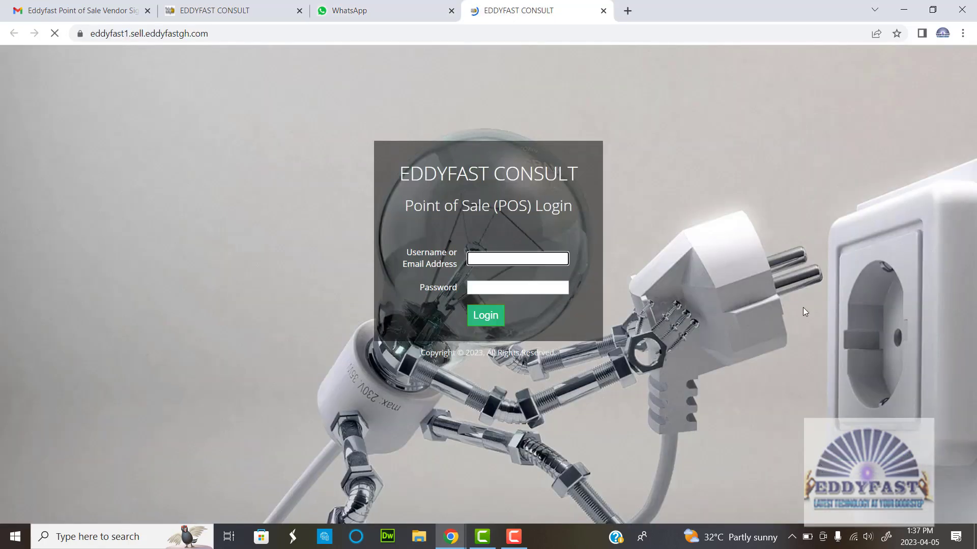
- Log in to the Point of Sale with the account's e-mail address and password
click(488, 259)
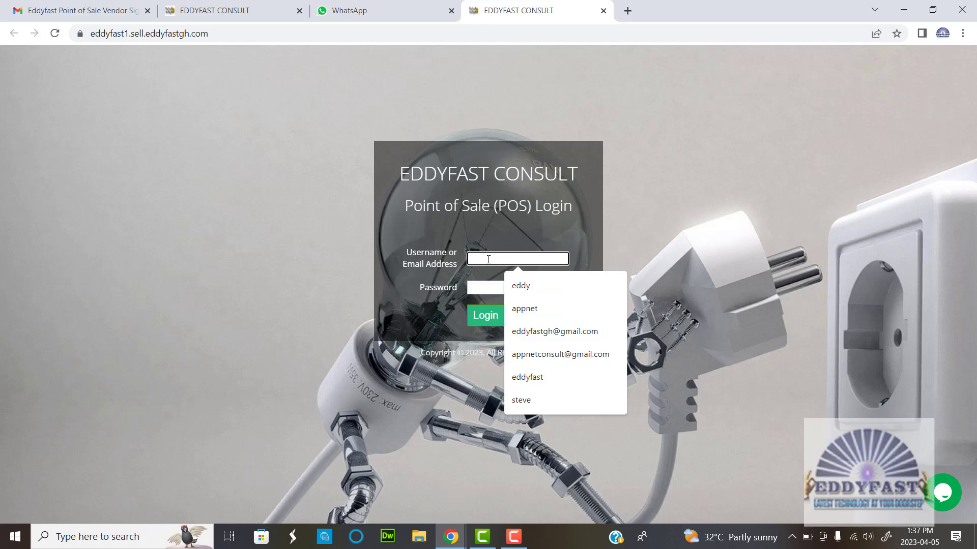
click(538, 332)
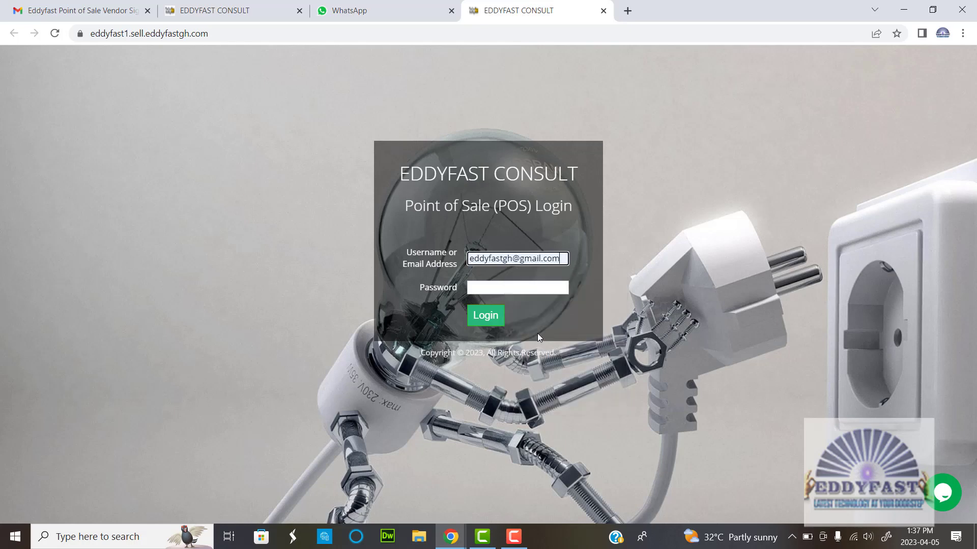
click(509, 288)
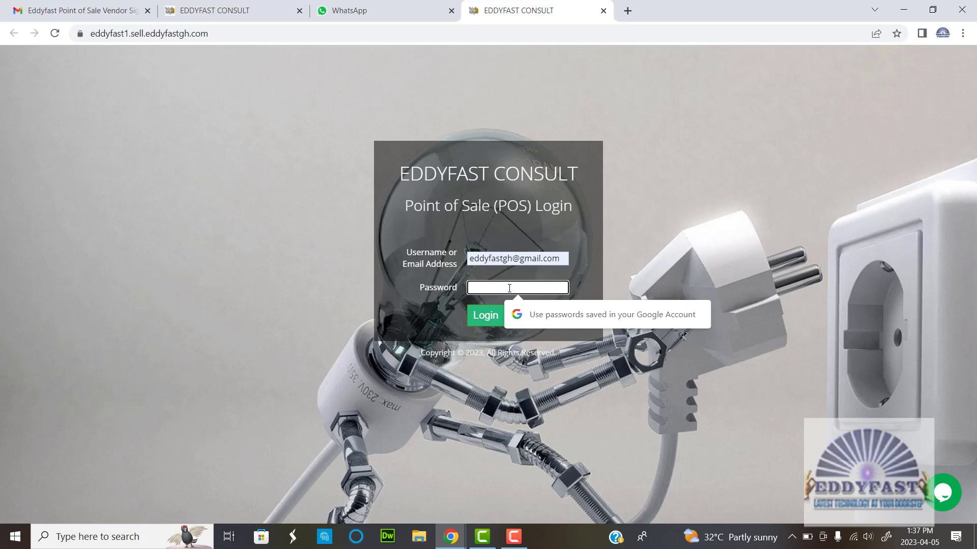
text(*****)
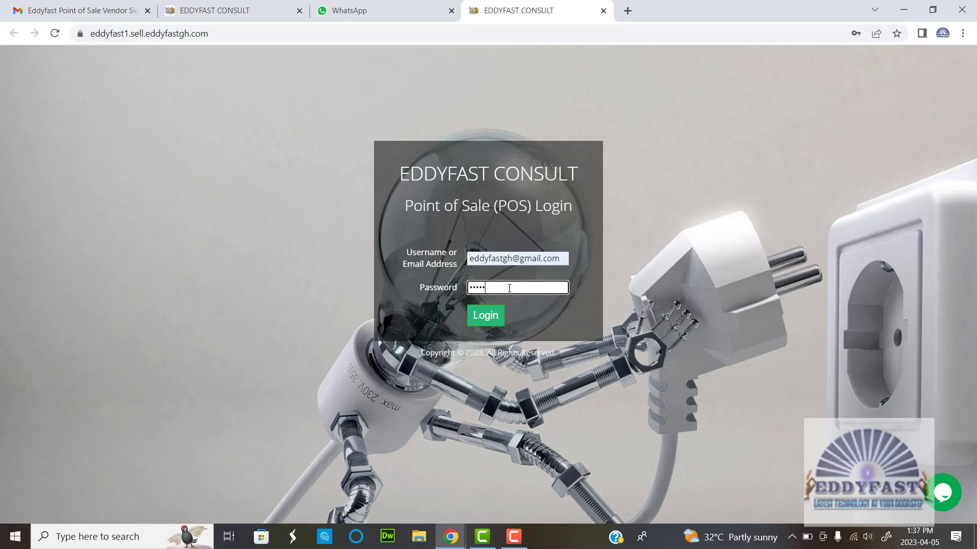
click(487, 320)
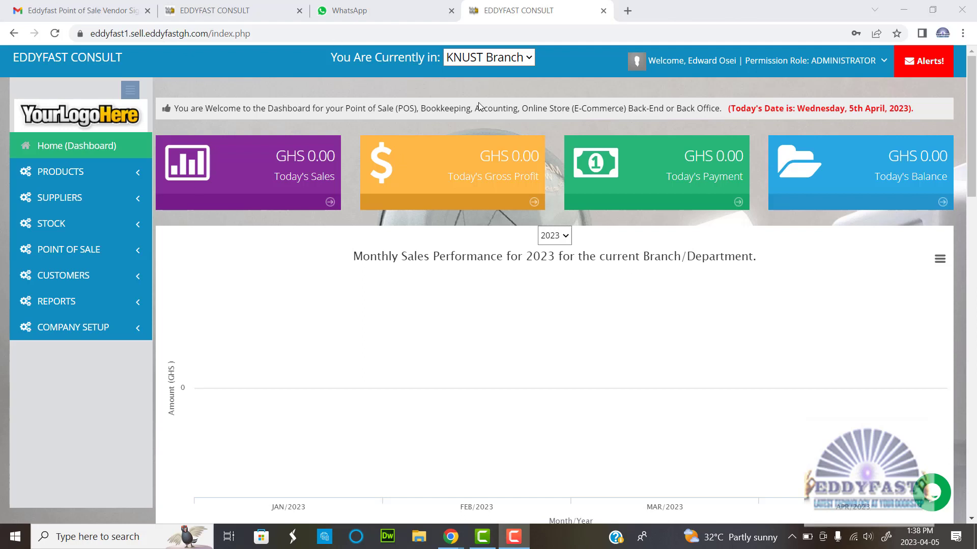
- Examine the branch selector, the user account options and the Alerts options in the dashboard header
click(507, 60)
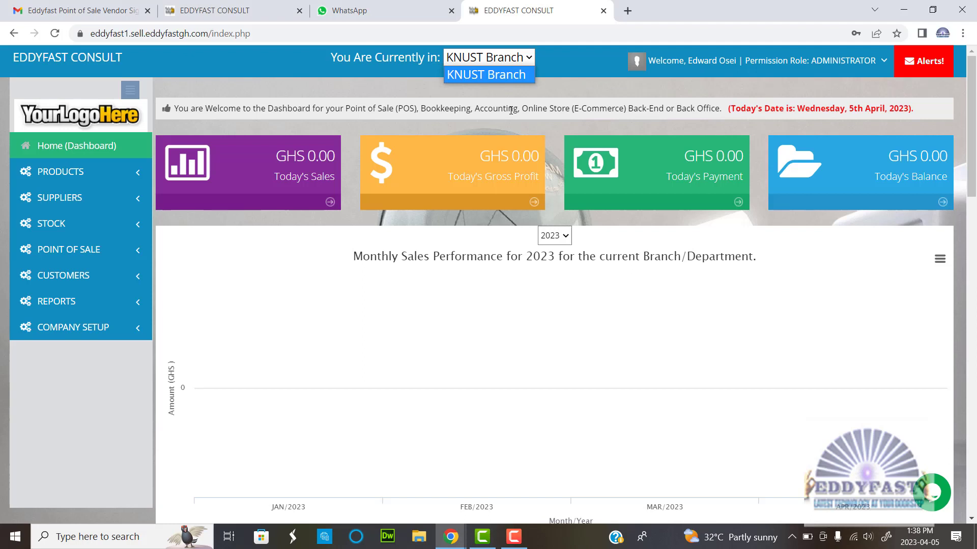
click(515, 112)
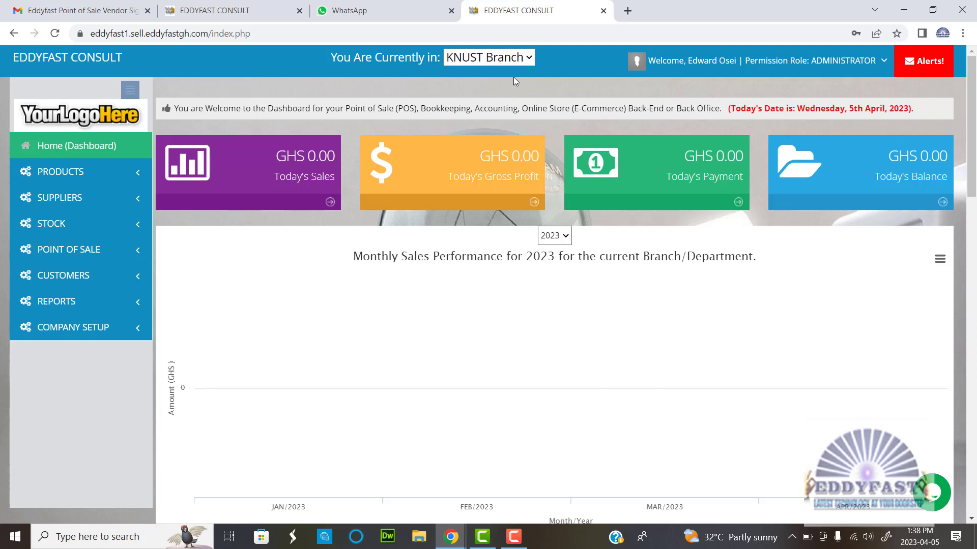
click(513, 60)
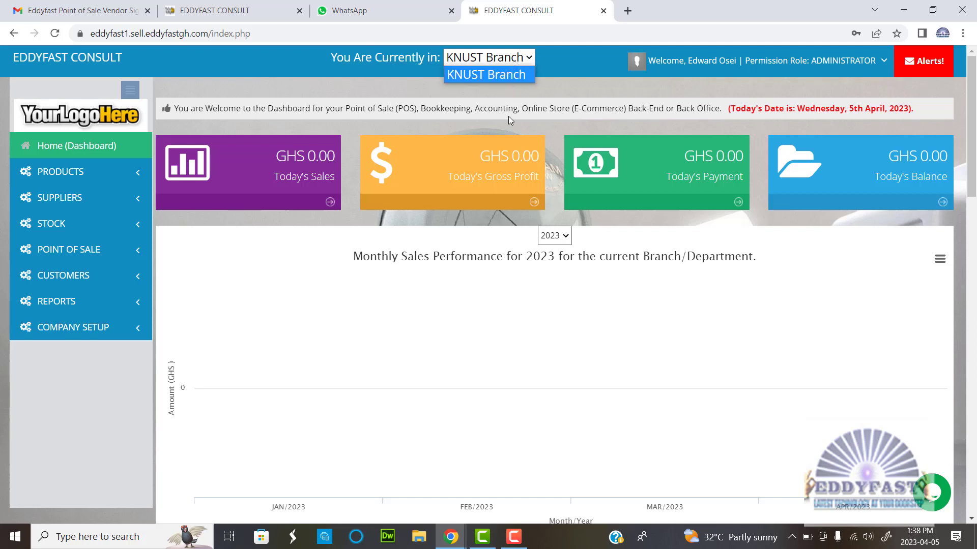
click(801, 59)
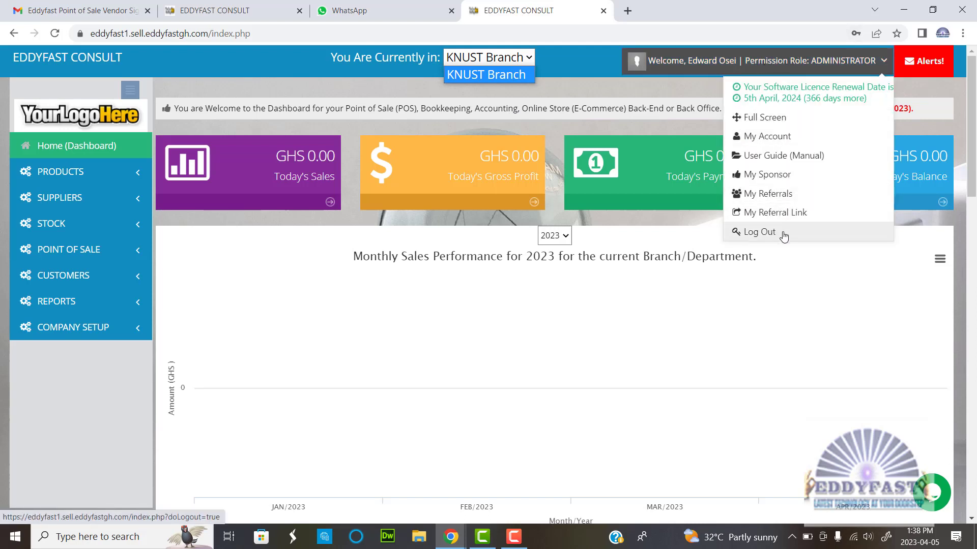
click(913, 62)
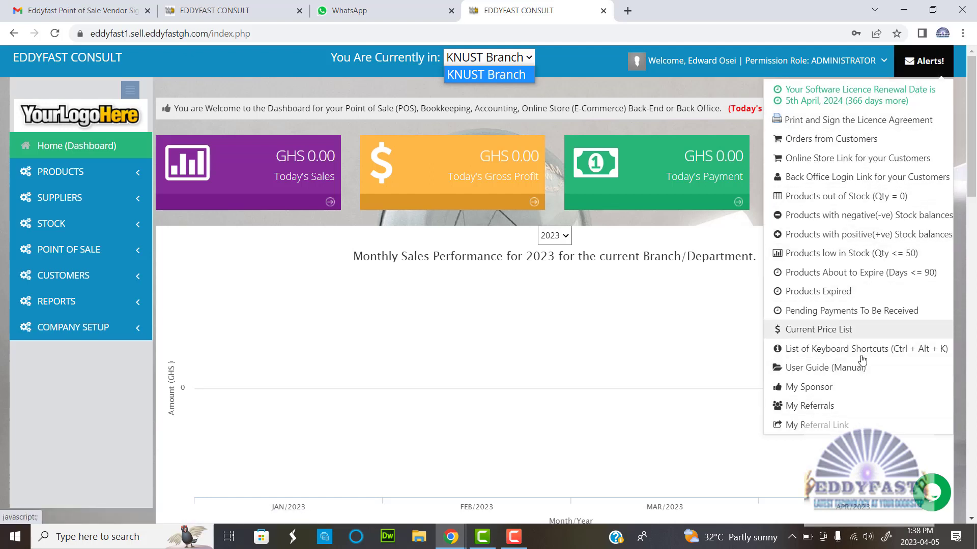
click(625, 184)
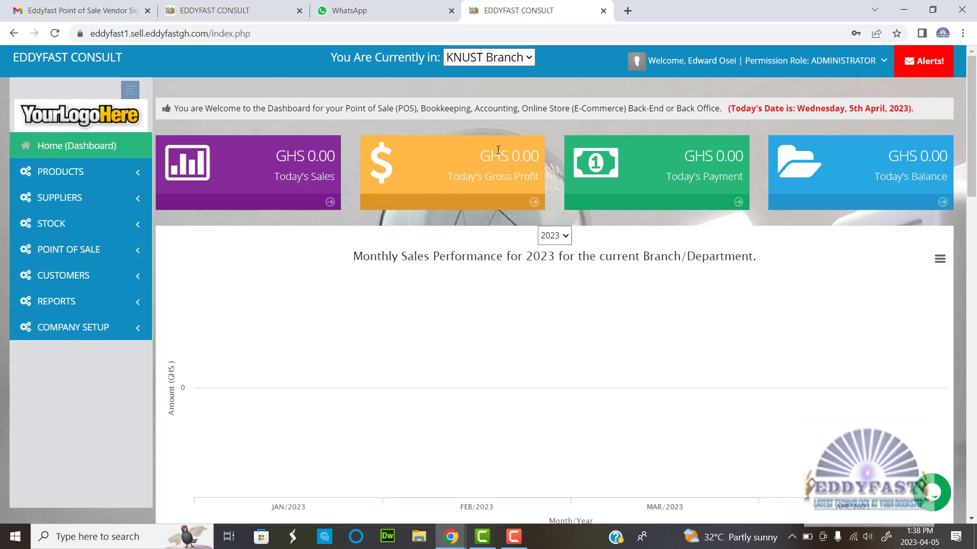
- Review the dashboard charts for monthly sales performance and for today's, this week's and this month's branch sales comparisons
scroll(511, 331, down, 2)
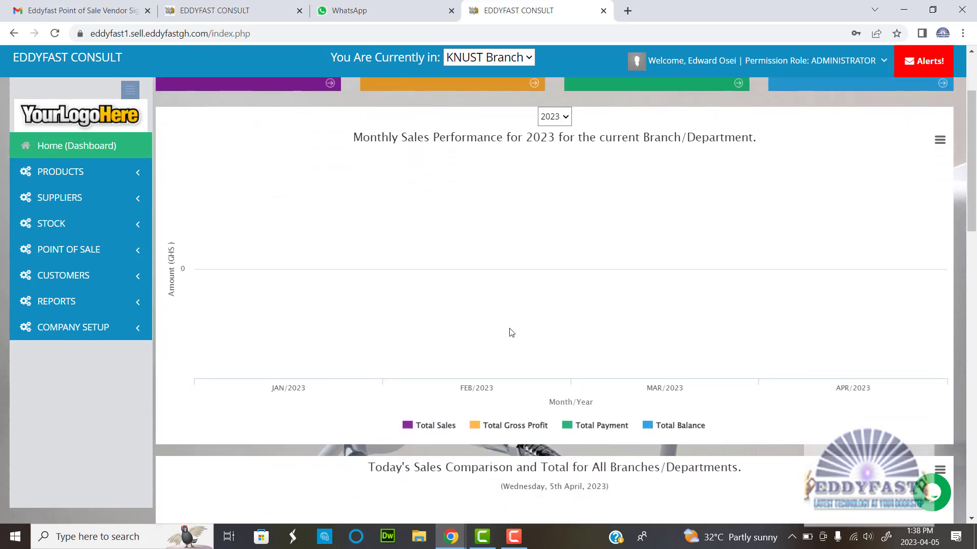
scroll(428, 285, up, 1)
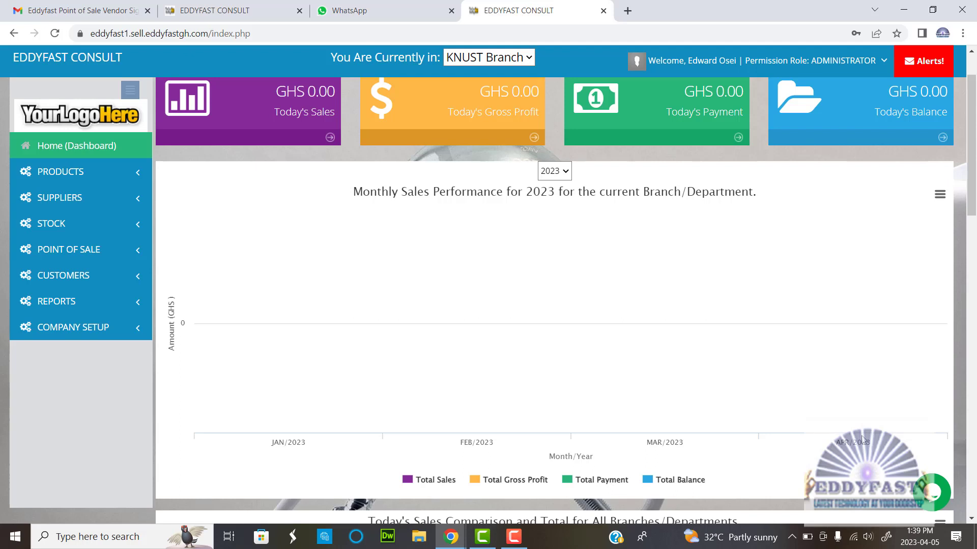
scroll(863, 439, down, 6)
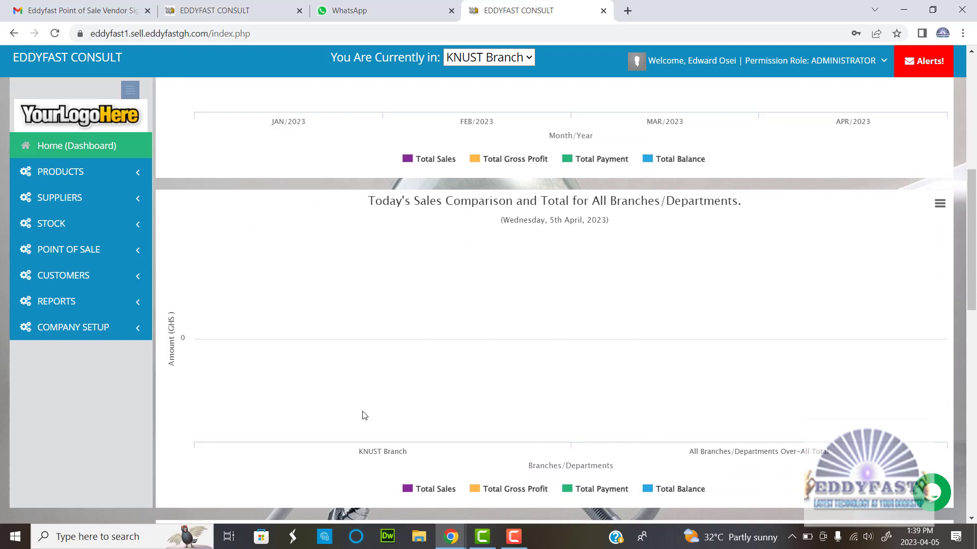
scroll(364, 415, down, 1)
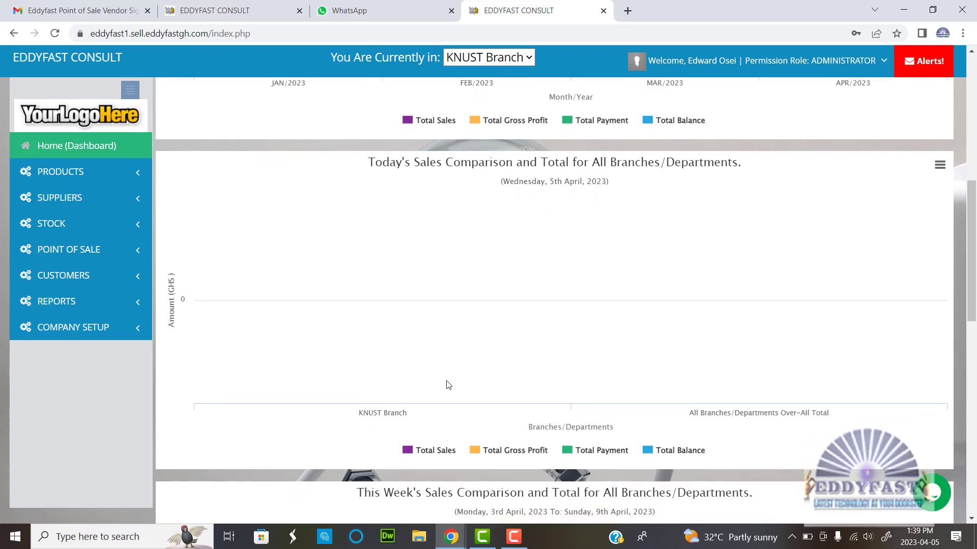
scroll(649, 381, down, 7)
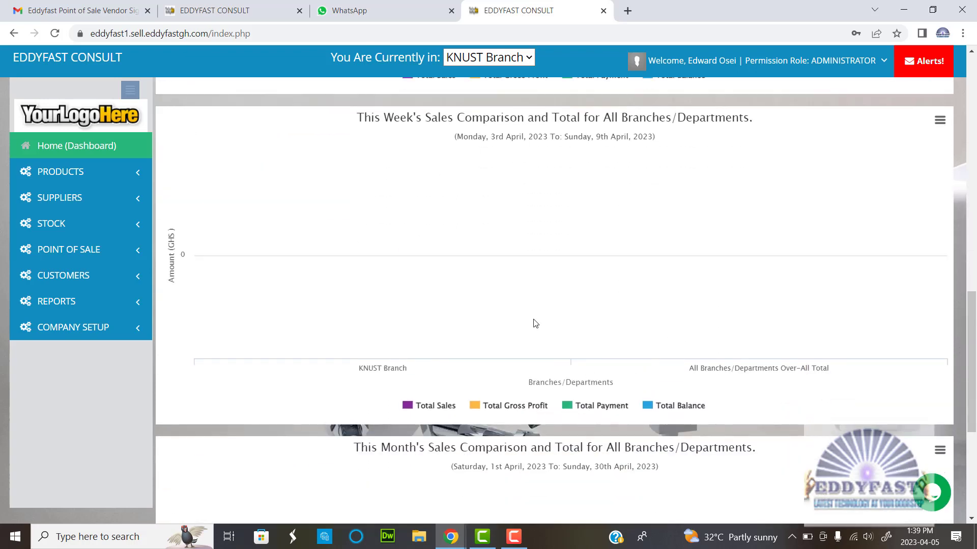
scroll(535, 323, down, 5)
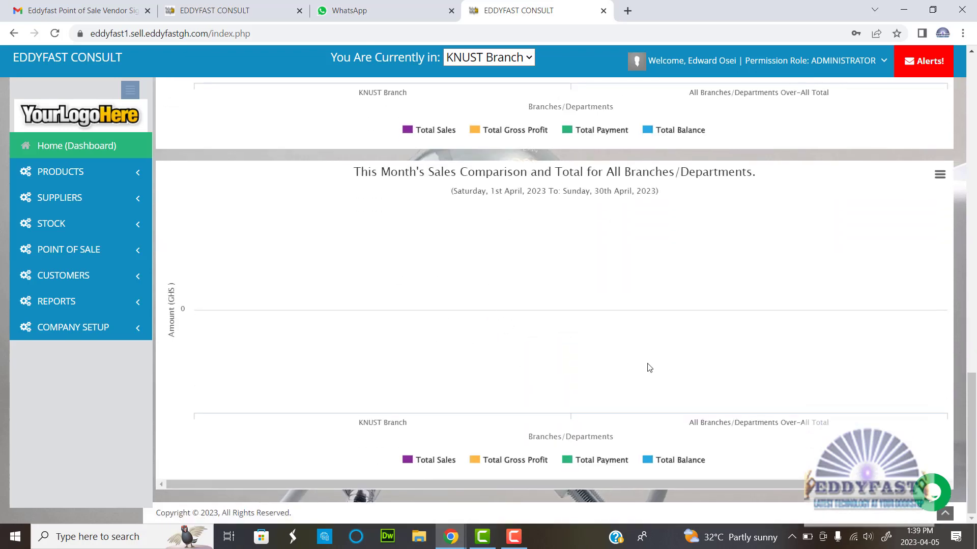
scroll(280, 298, up, 15)
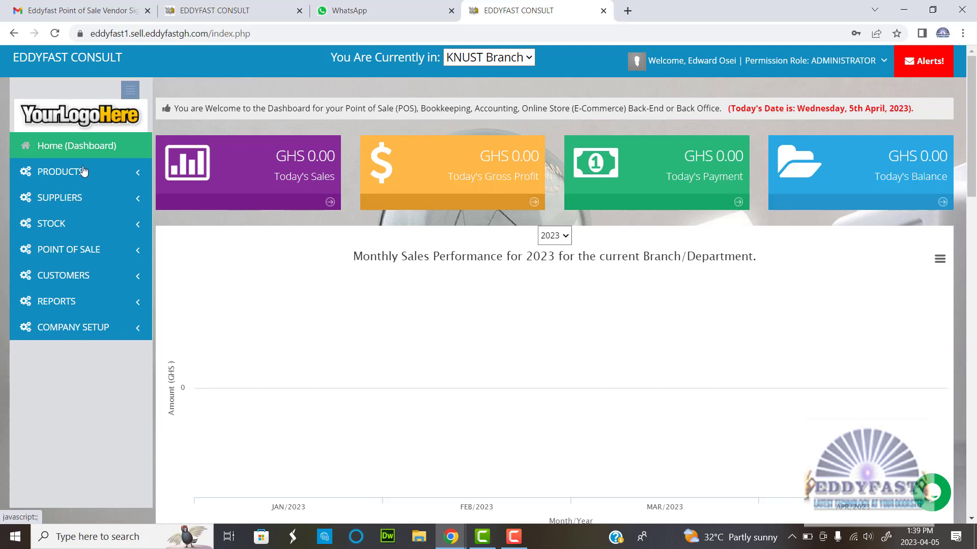
- Look through the entries under Products, Suppliers, Stock, Point of Sale, Customers, Reports and Company Setup
click(72, 181)
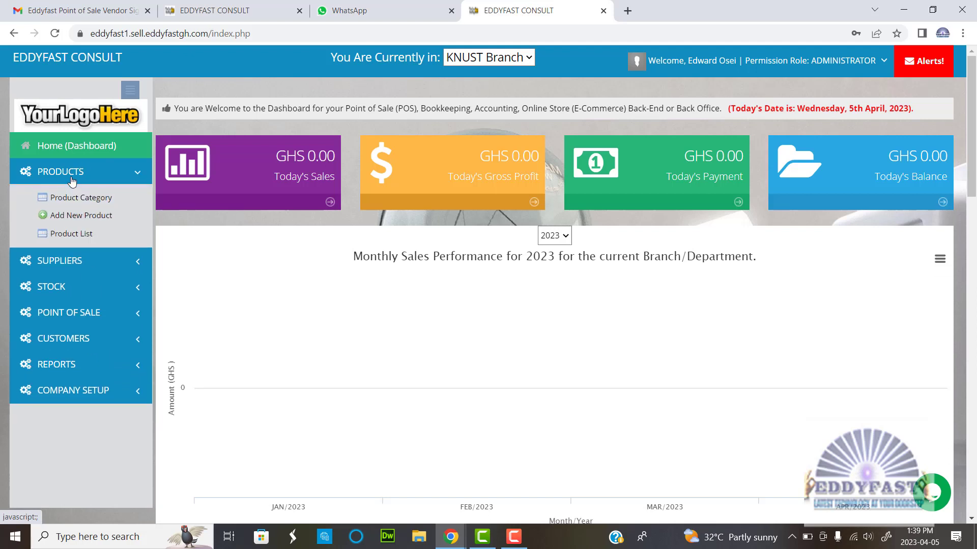
click(72, 181)
click(71, 181)
click(72, 181)
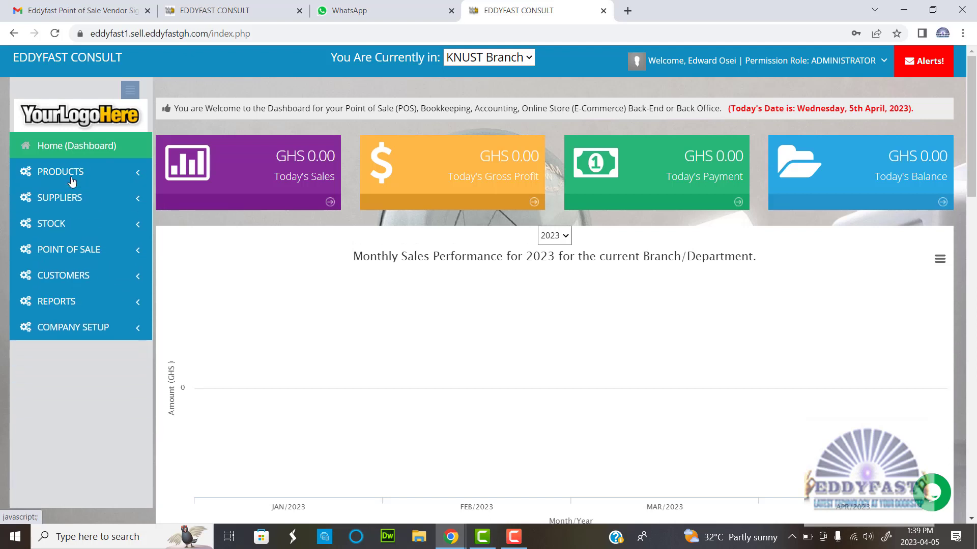
click(71, 181)
click(76, 200)
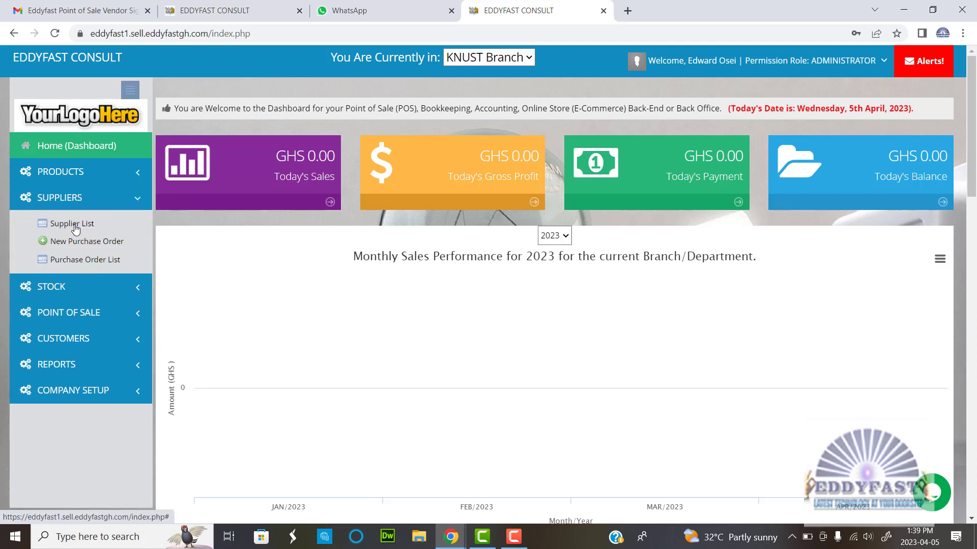
click(85, 287)
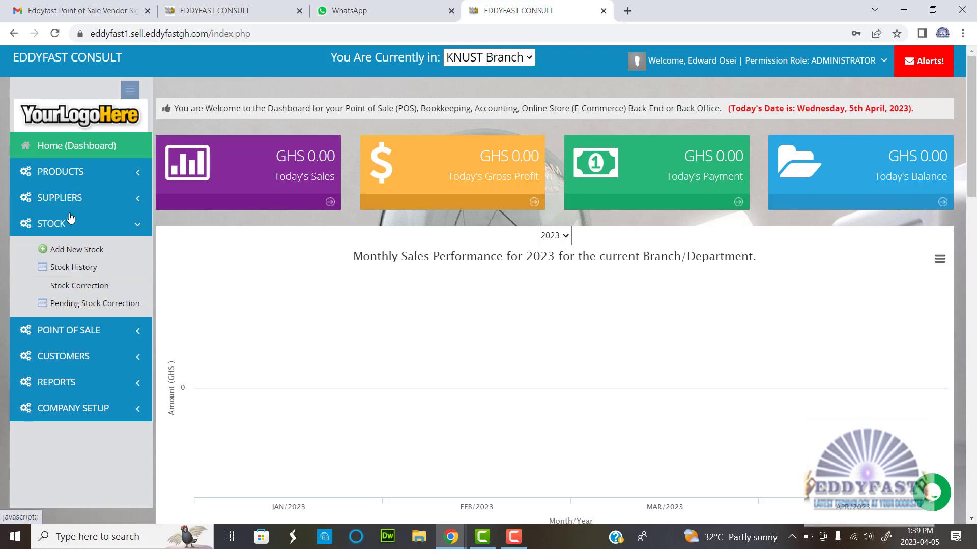
click(81, 331)
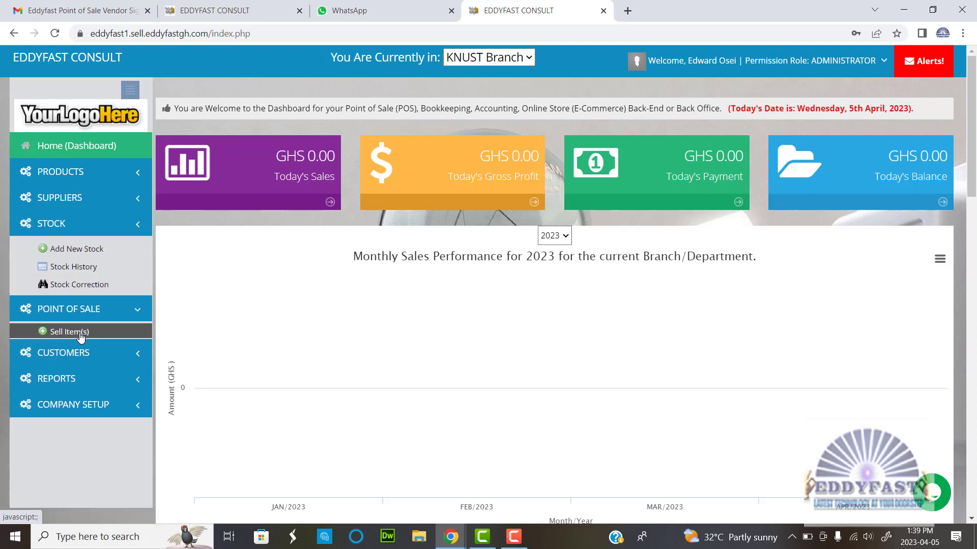
click(83, 349)
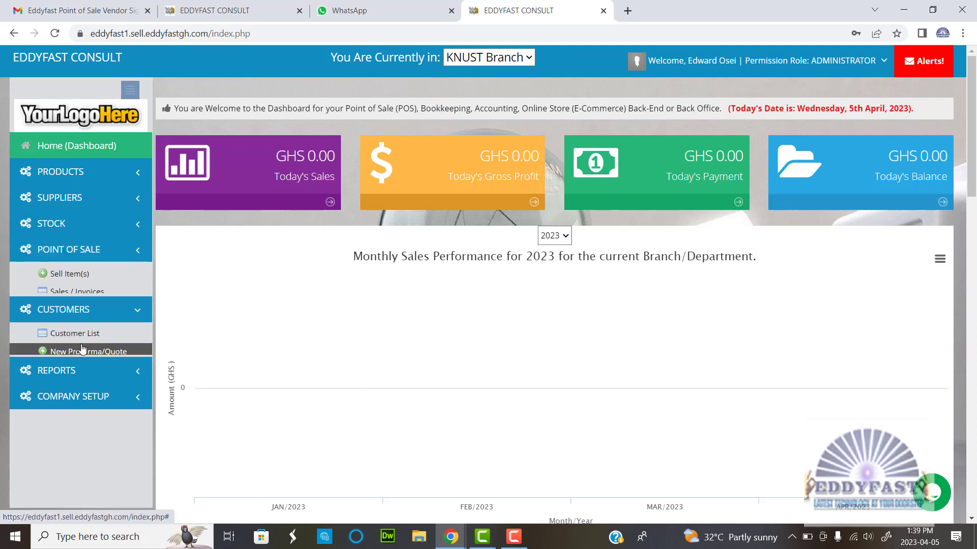
click(76, 384)
click(77, 382)
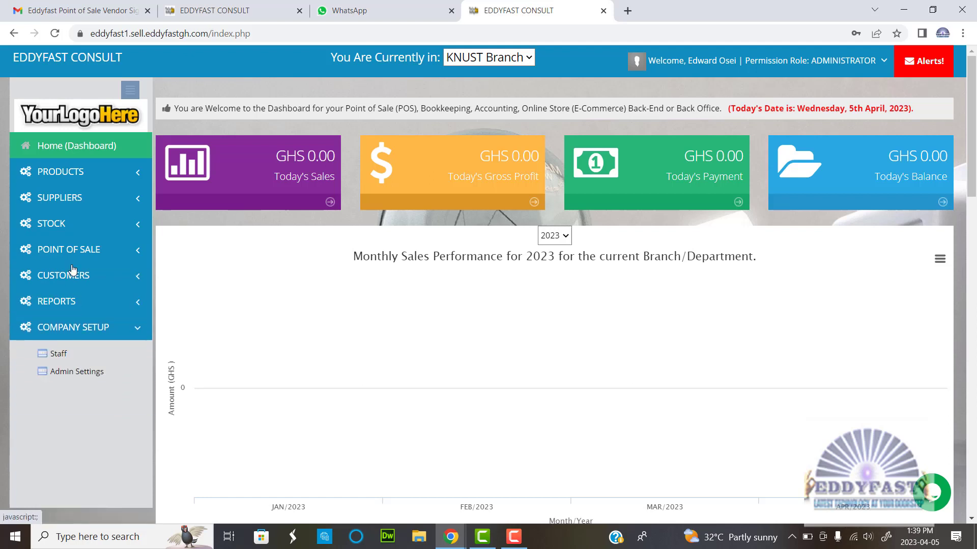
click(78, 336)
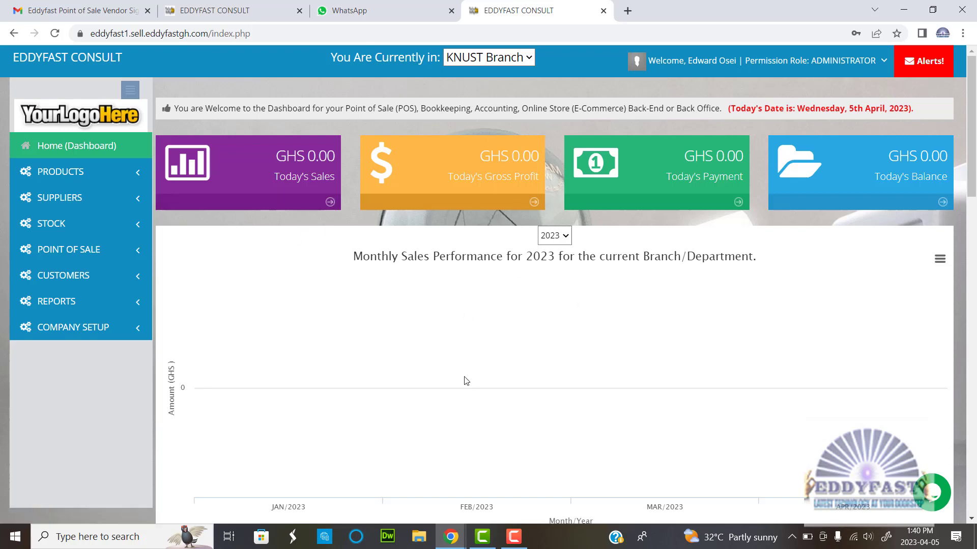
- Look over the dashboard and the entries under Products, Suppliers, Point of Sale and Customers
scroll(464, 381, down, 7)
scroll(464, 382, down, 14)
scroll(462, 380, up, 20)
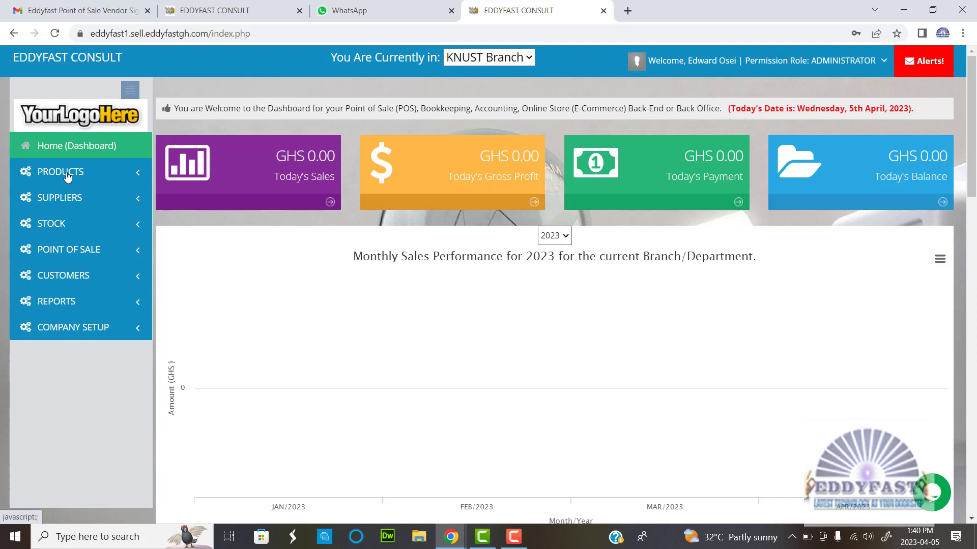
click(83, 176)
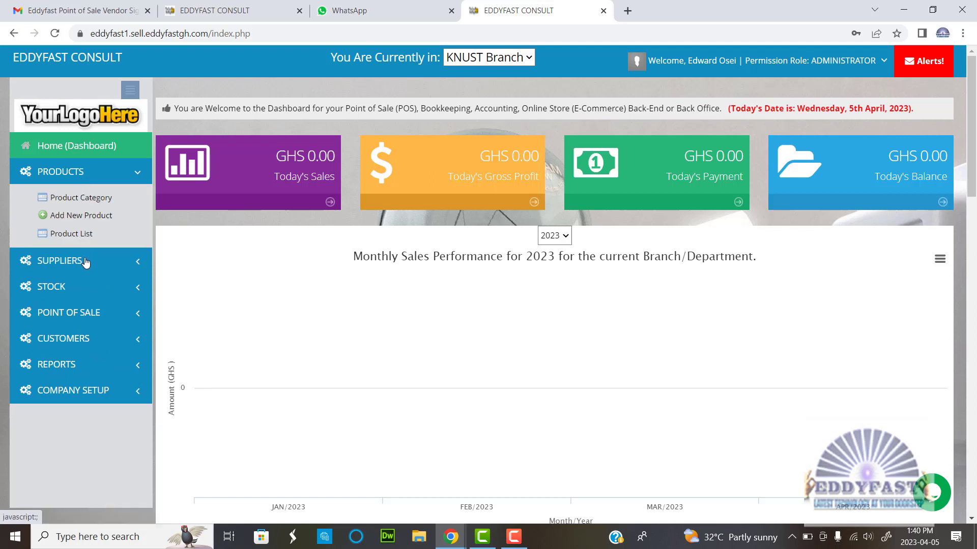
click(85, 262)
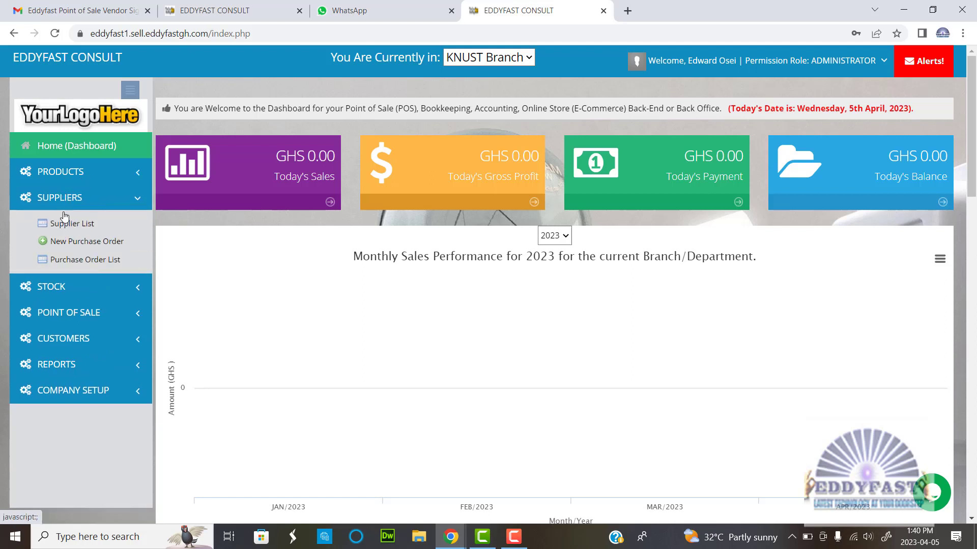
click(83, 312)
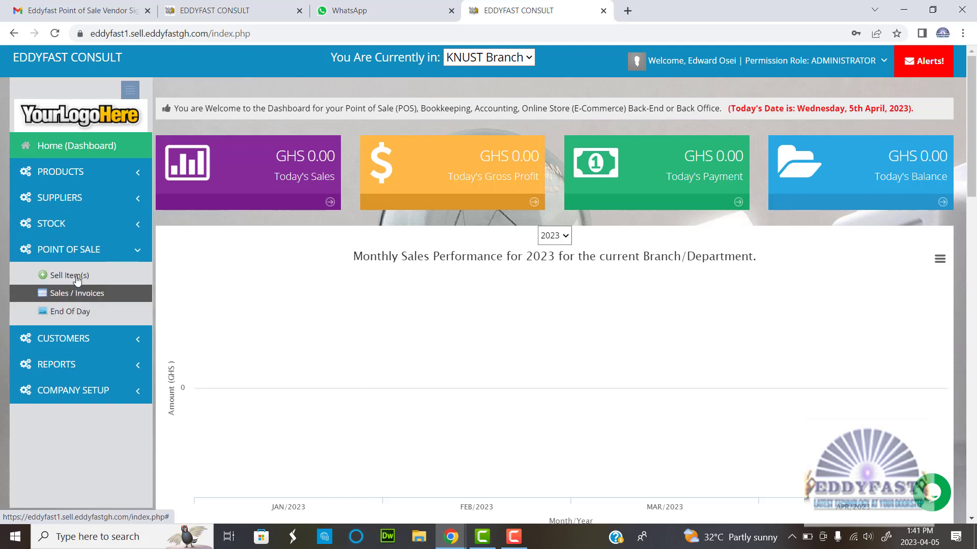
click(84, 339)
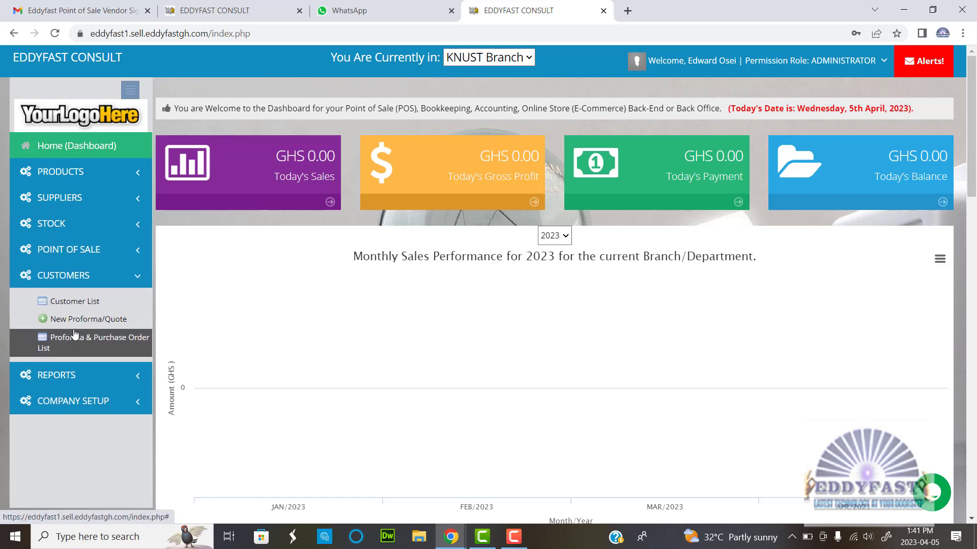
click(71, 277)
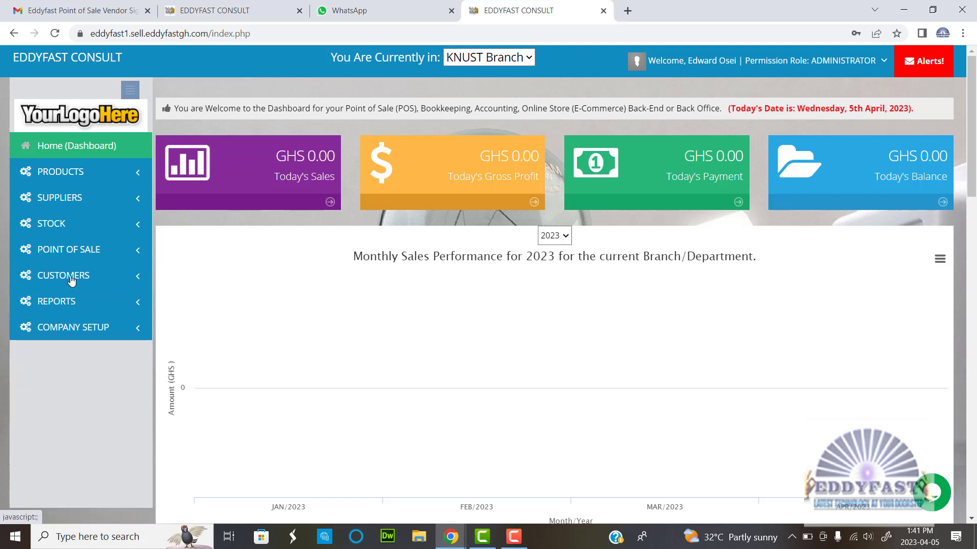
- Open the product category list and examine the details of the Products category
click(71, 175)
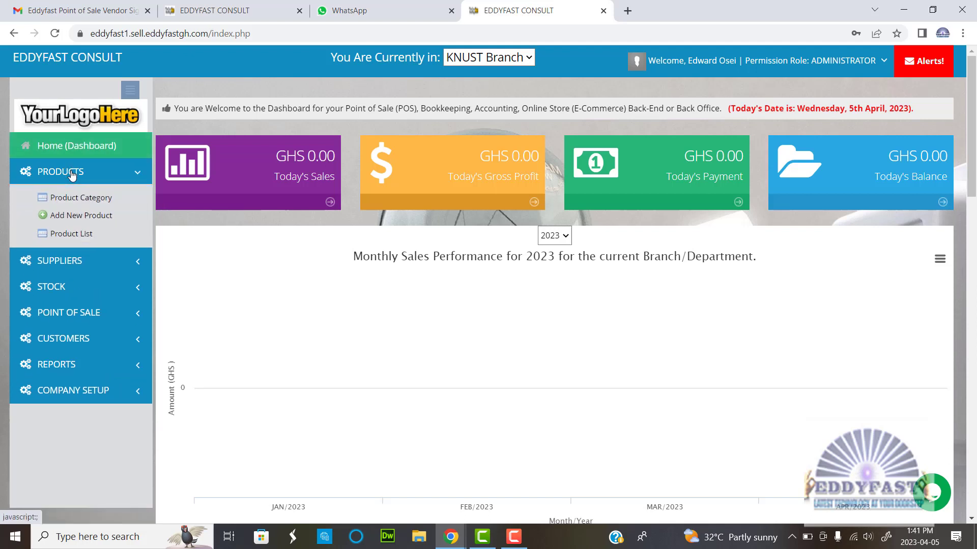
click(78, 199)
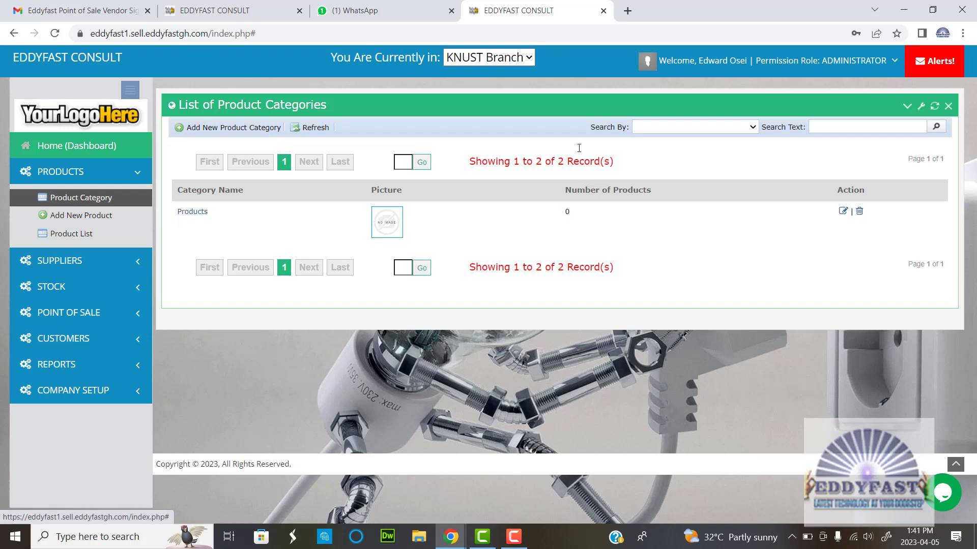
click(843, 216)
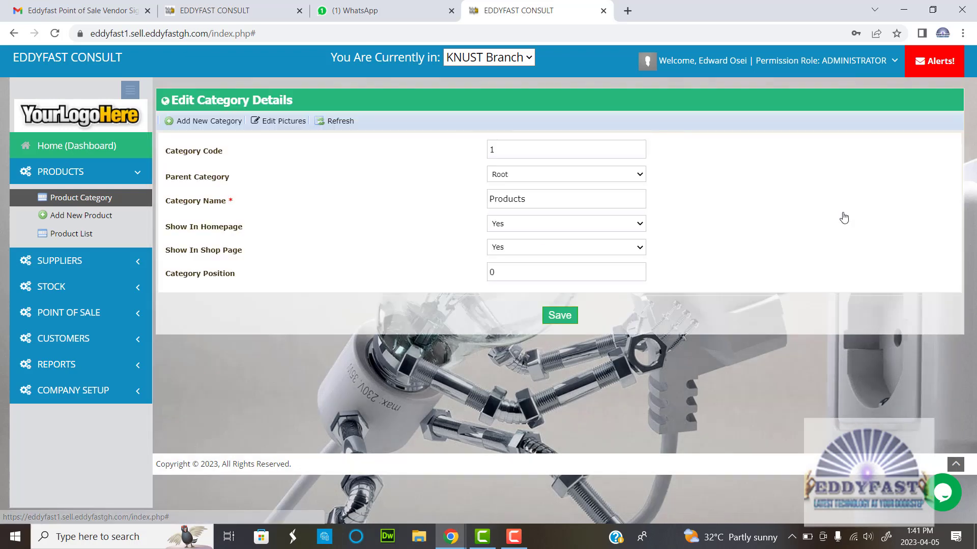
click(534, 192)
double_click(535, 191)
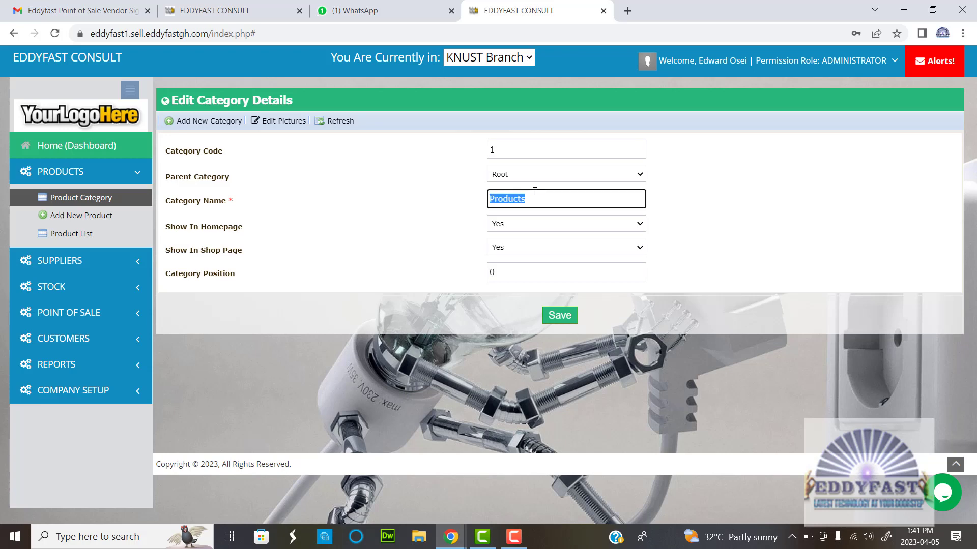
click(534, 191)
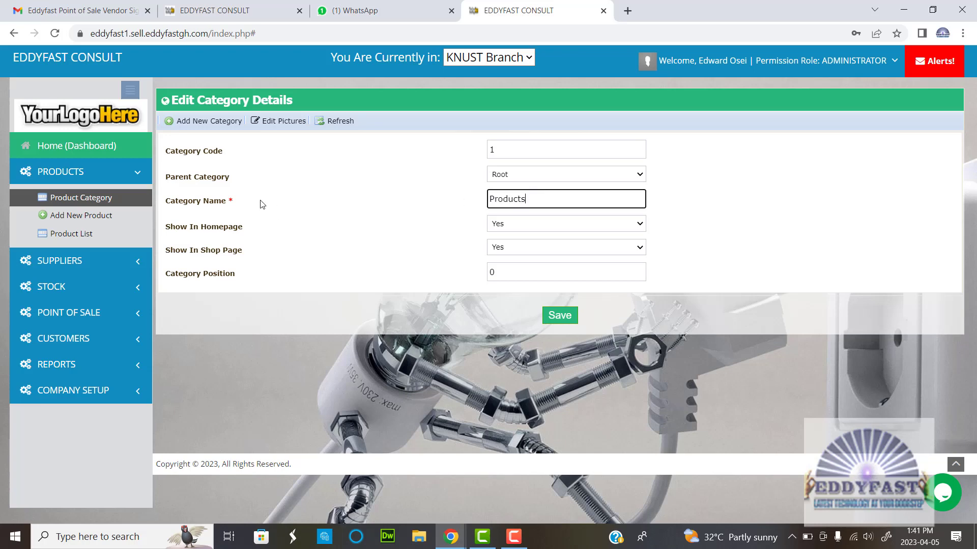
- Examine the new item category form and its parent category options, and return to the category list
click(204, 122)
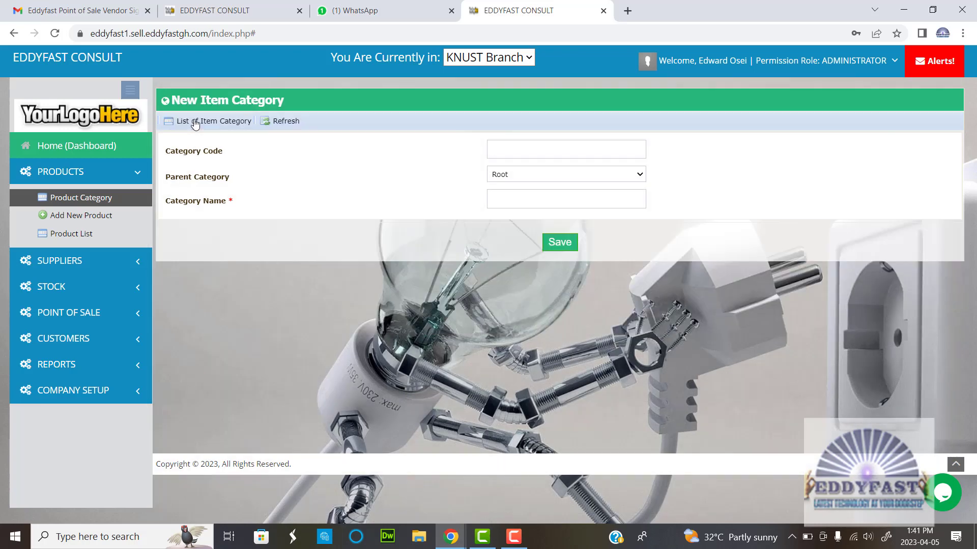
click(519, 201)
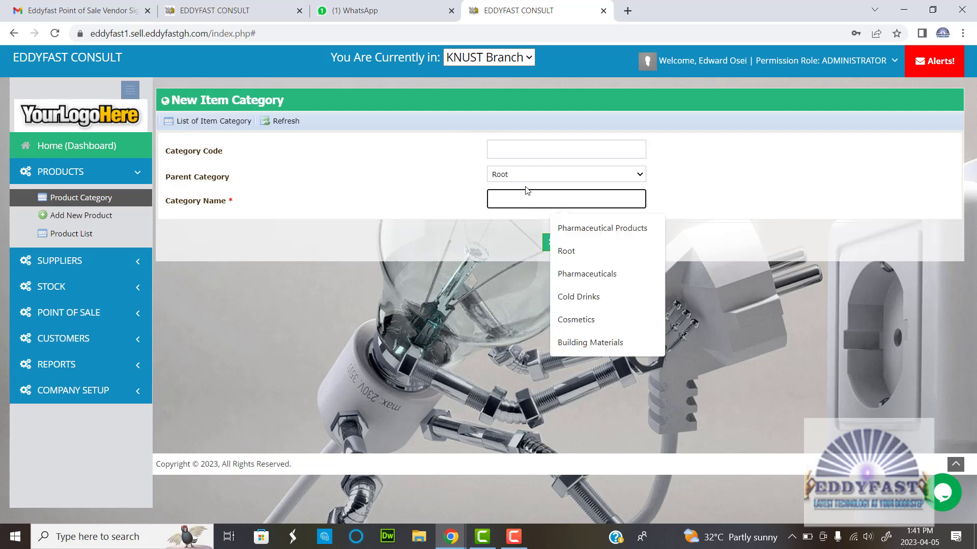
click(524, 170)
click(532, 174)
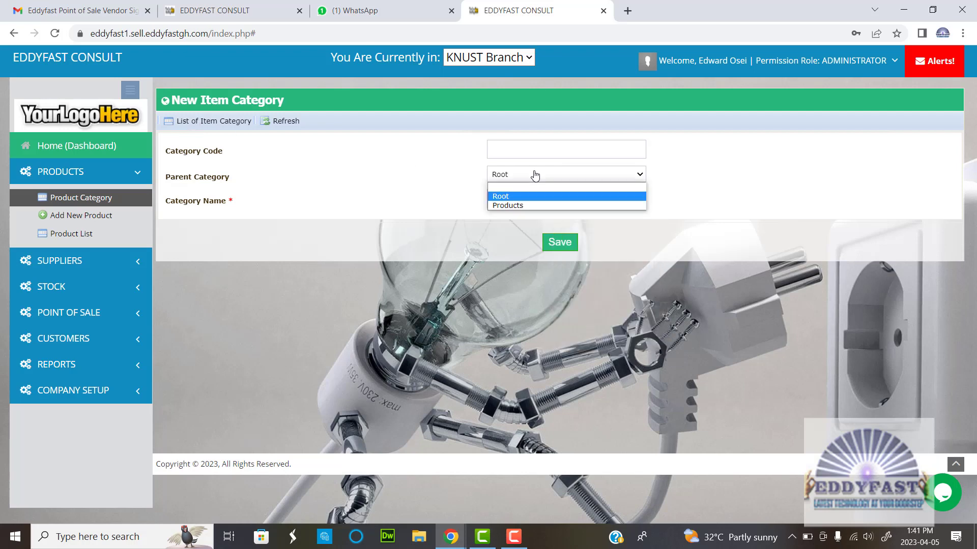
click(340, 181)
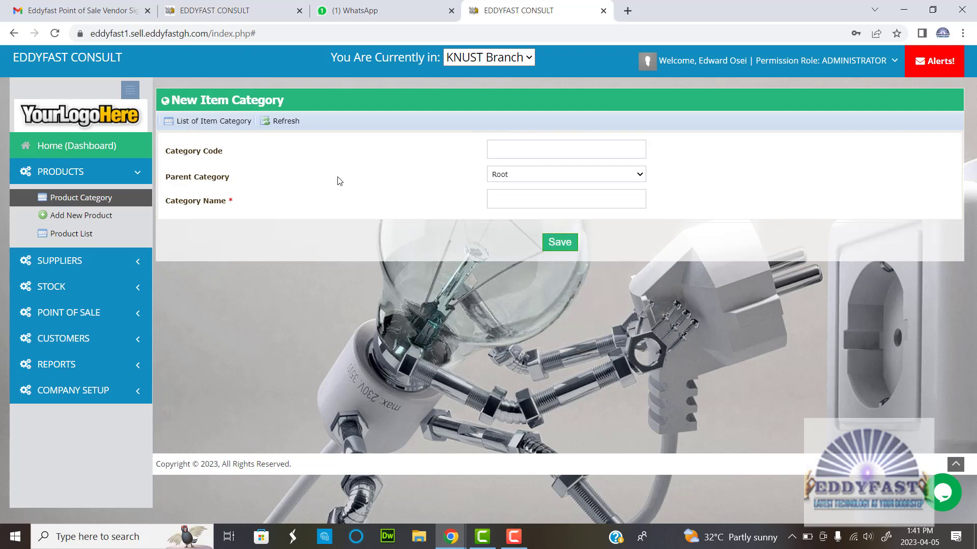
click(198, 123)
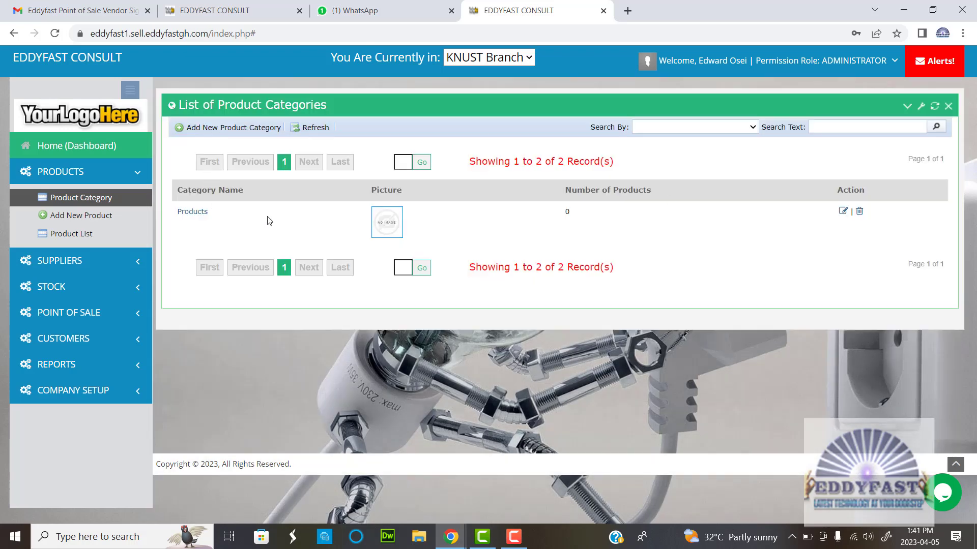
- Rename the Products category to Pharmaceutical Products and save it
click(842, 210)
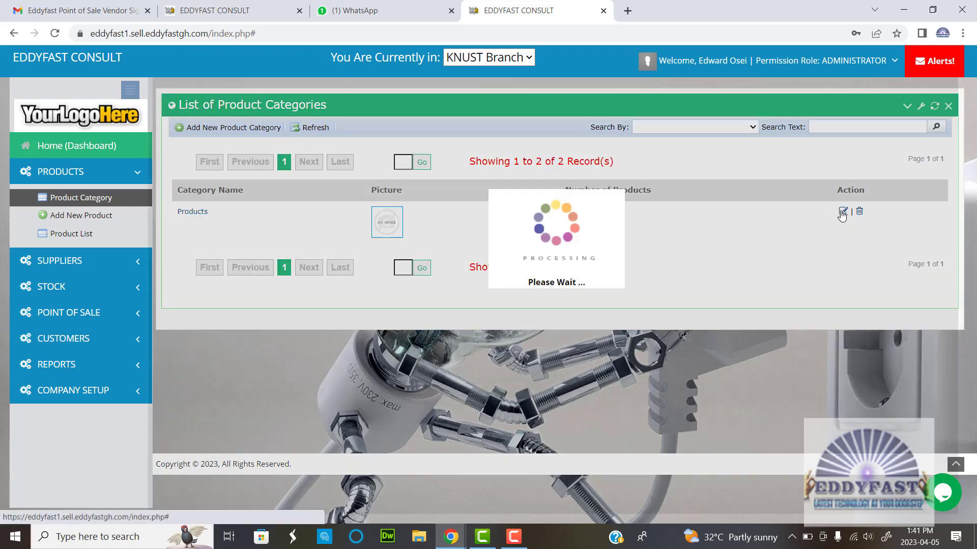
click(491, 198)
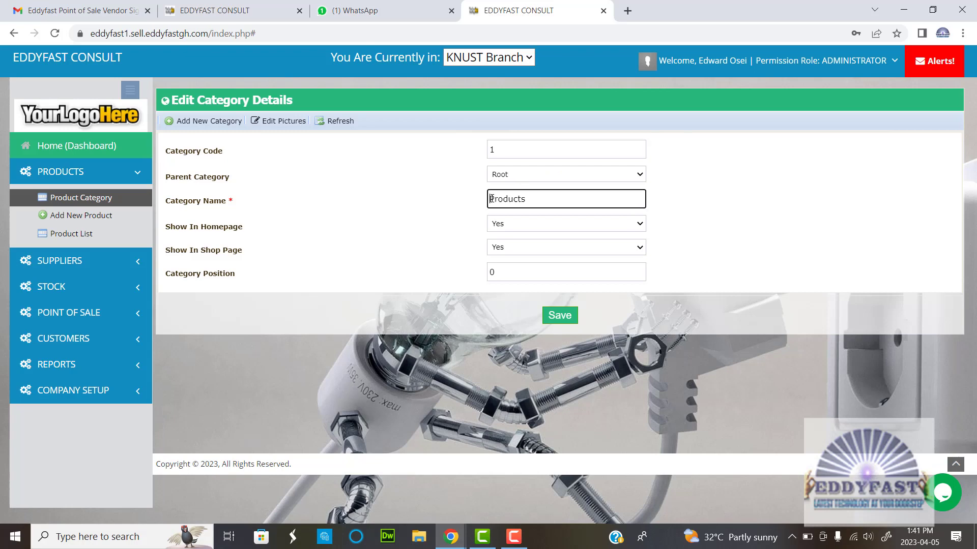
text(Bshe)
key(BackSpace)
key(BackSpace)
key(BackSpace)
text(harmaceutical)
click(559, 316)
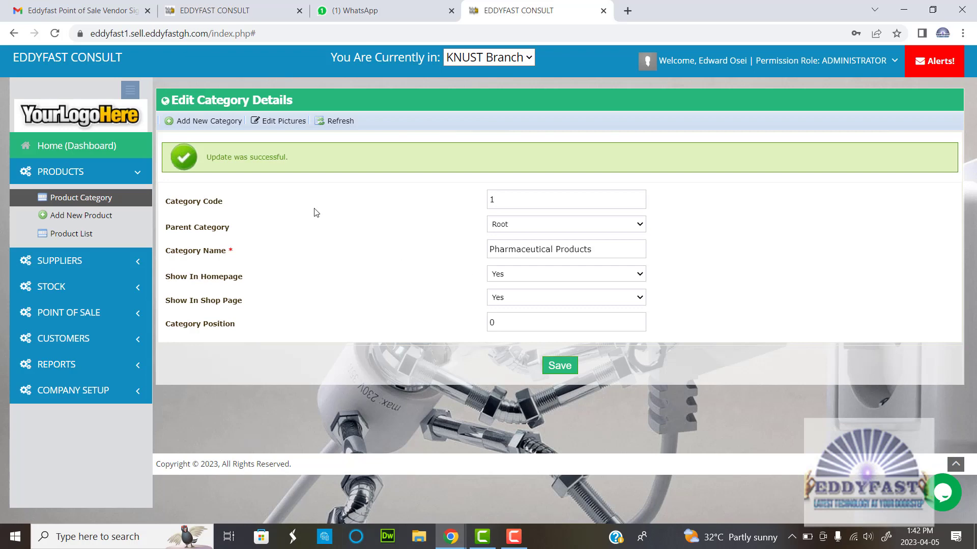
- Reopen the category from the product category list, rename it to Orthodox Products and save it
click(113, 197)
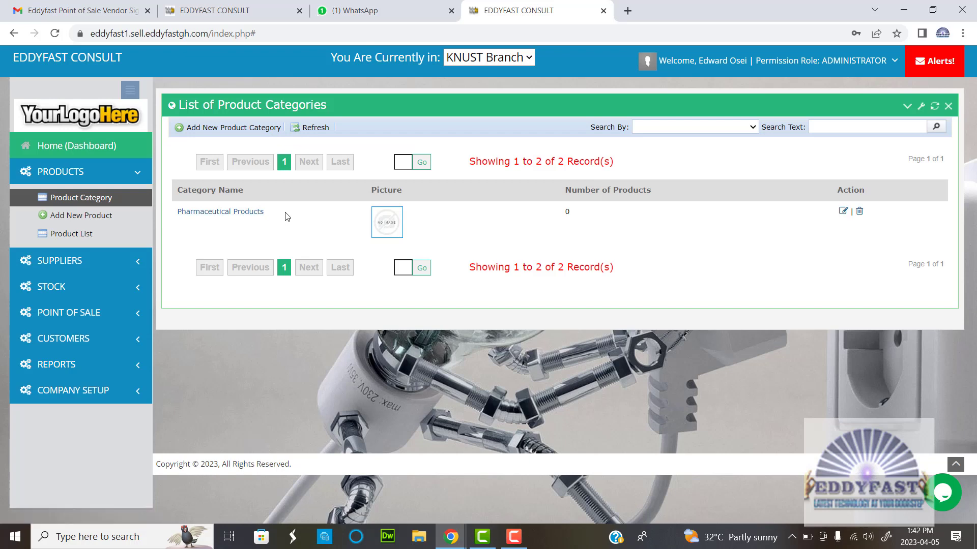
click(842, 211)
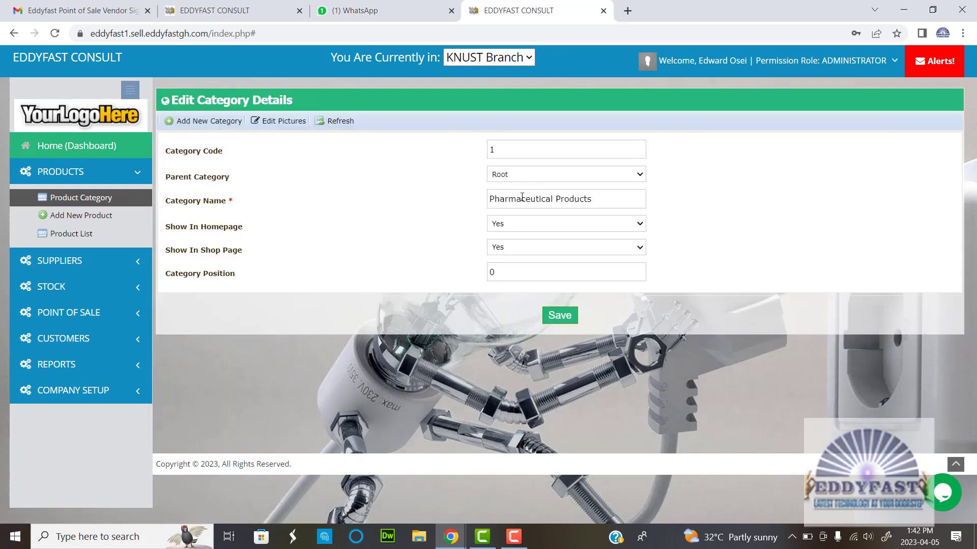
double_click(522, 203)
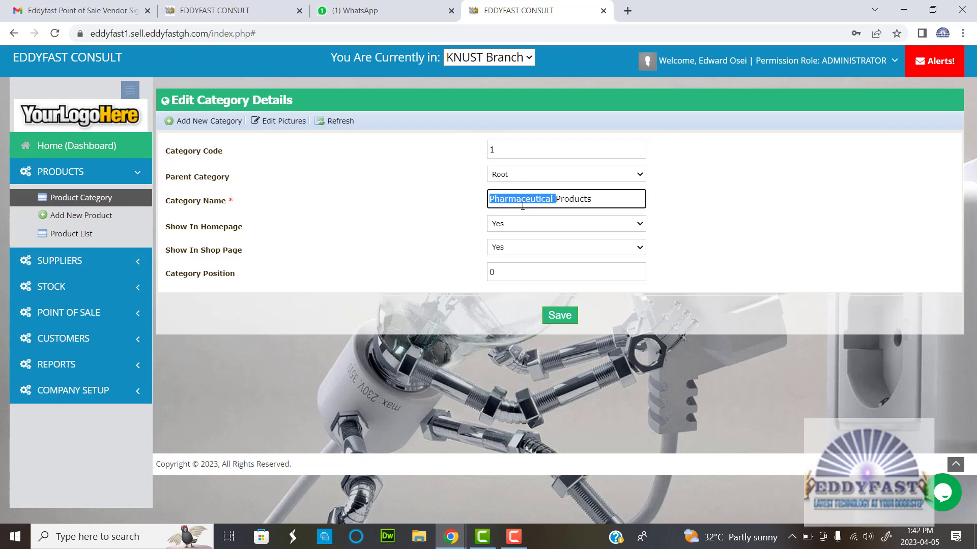
key(shift+Left)
text(Orh)
key(BackSpace)
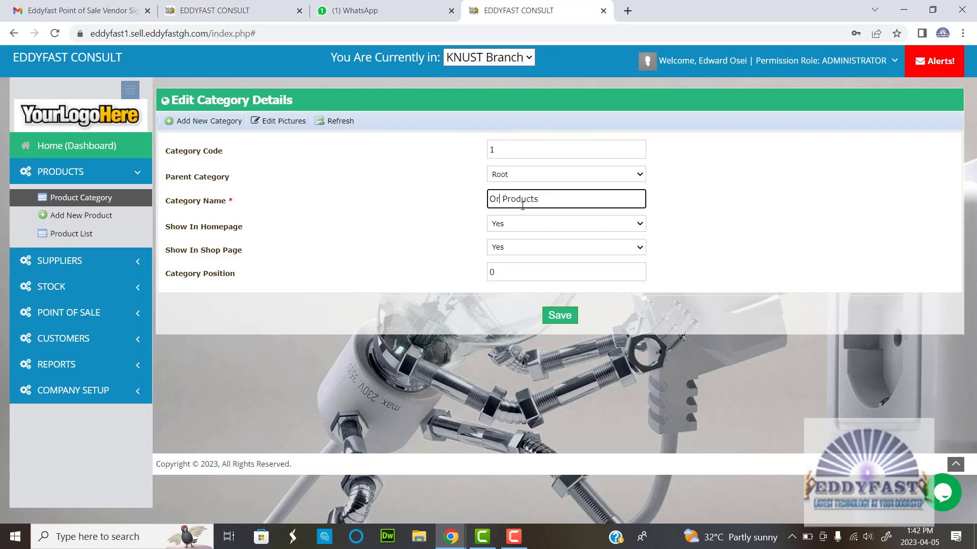
text(thodex)
right_click(510, 202)
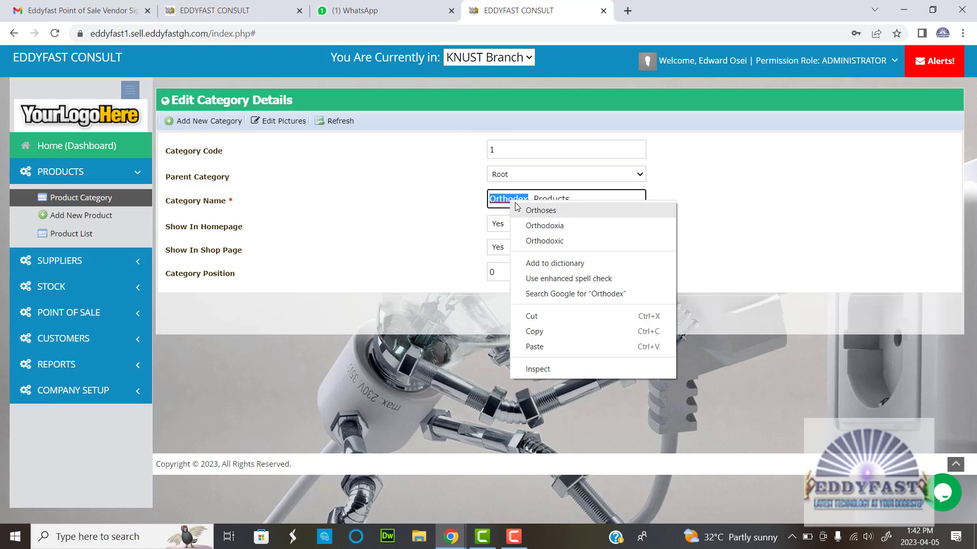
click(502, 199)
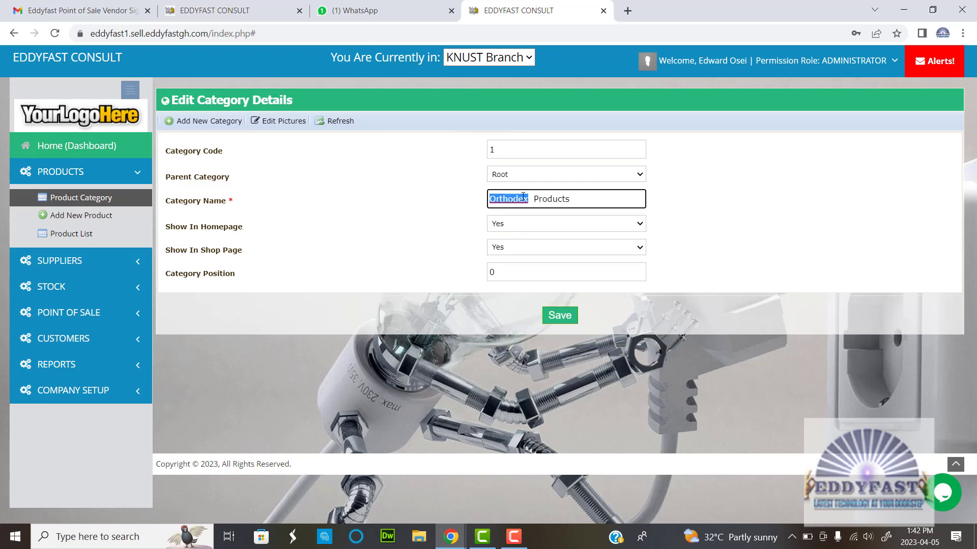
click(523, 198)
key(BackSpace)
text(o)
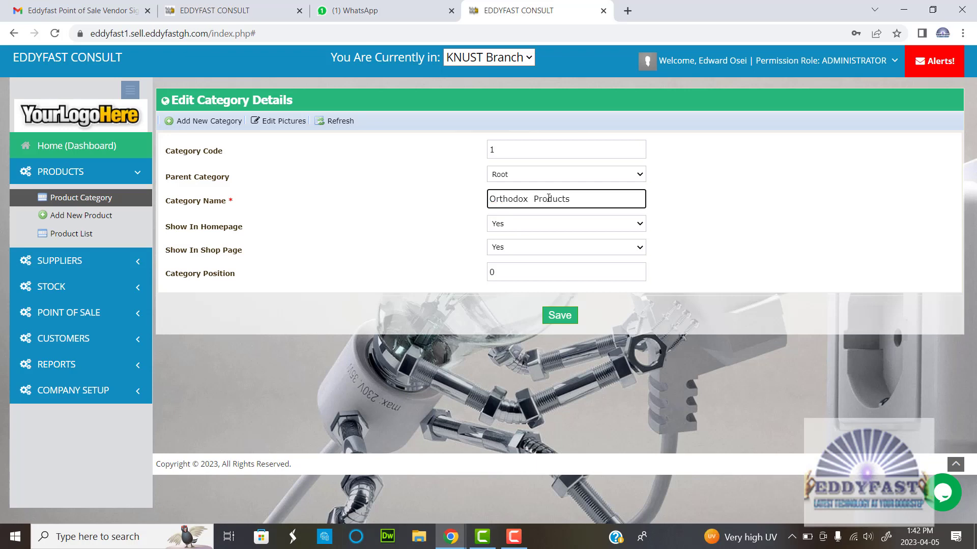
click(560, 319)
- Add and save a new item category named Herbal Products under the Root parent category
click(212, 126)
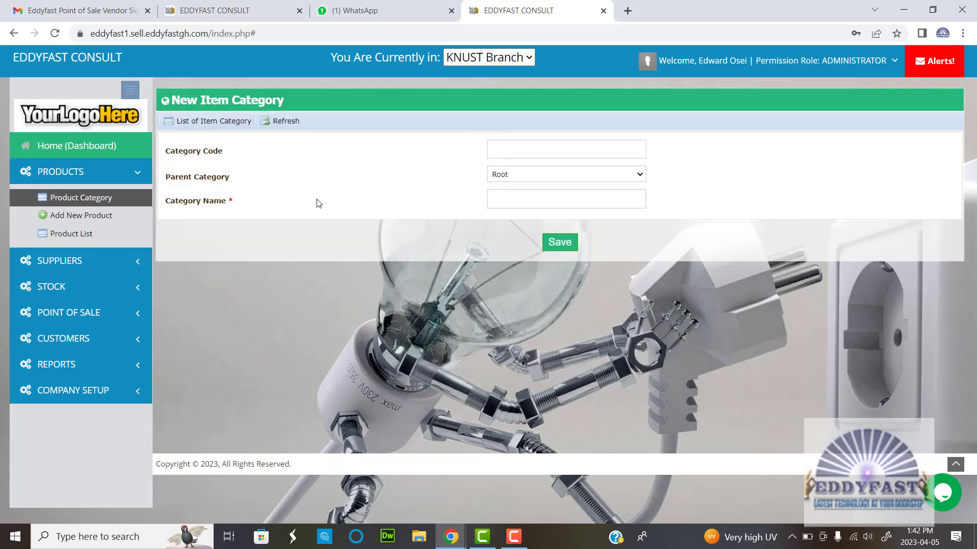
click(531, 201)
text(Hom)
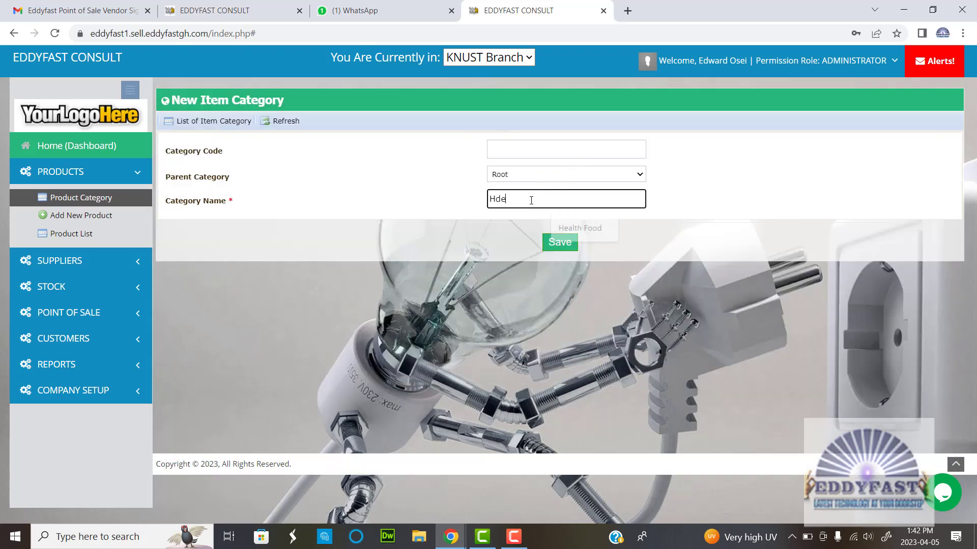
key(BackSpace)
key(BackSpace)
text(erbal)
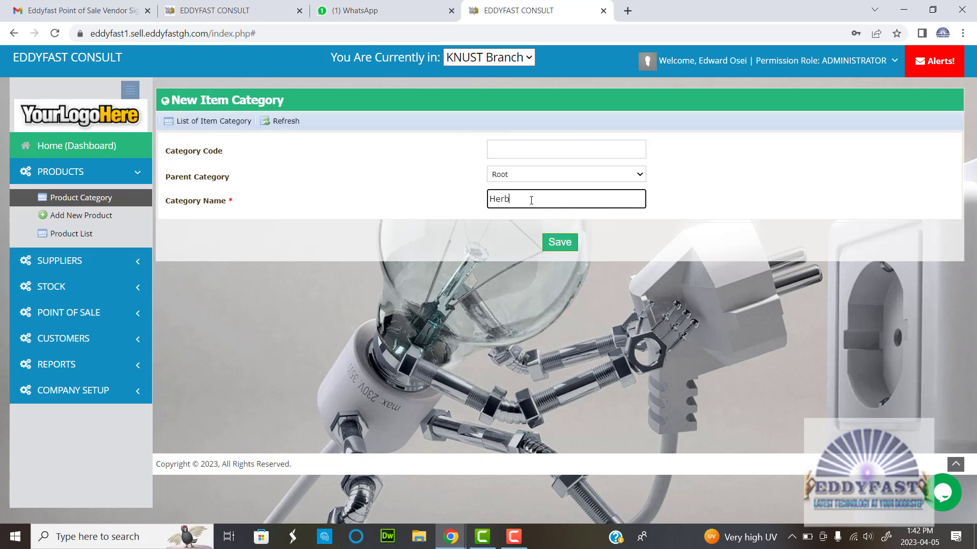
text( Produ)
key(BackSpace)
key(BackSpace)
text(ducts)
click(555, 242)
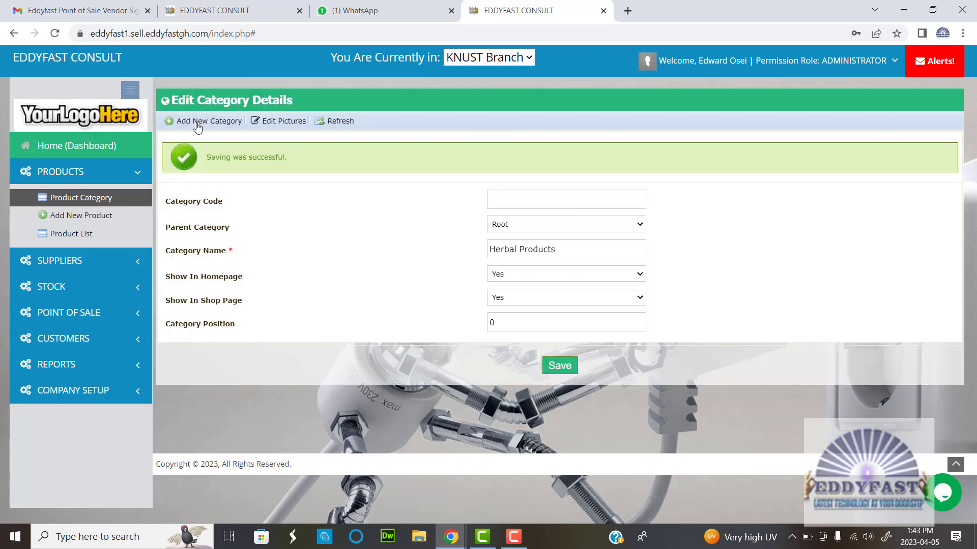
- Add and save a Cosmetics category under the Root parent category, and return to the product category list
click(198, 122)
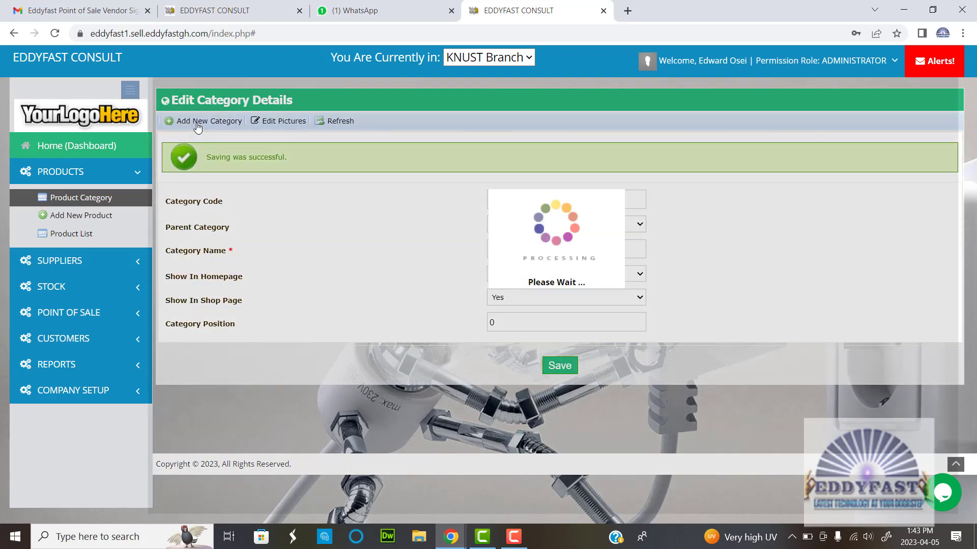
click(546, 198)
text(Cosmetics)
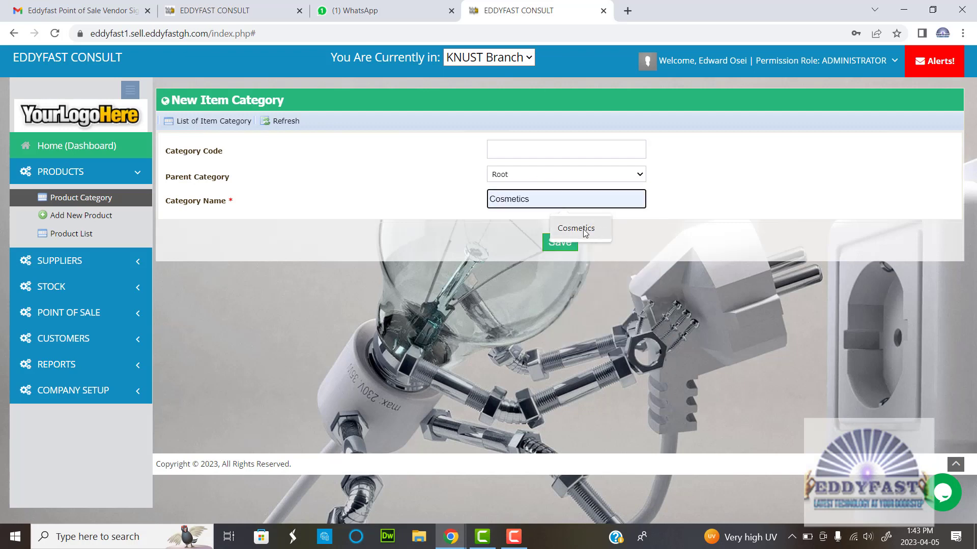
click(576, 227)
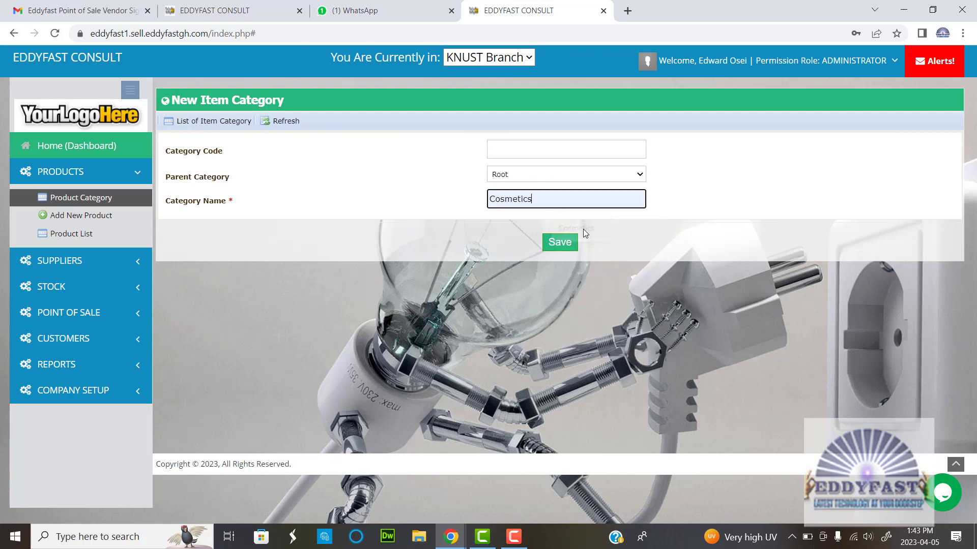
click(558, 244)
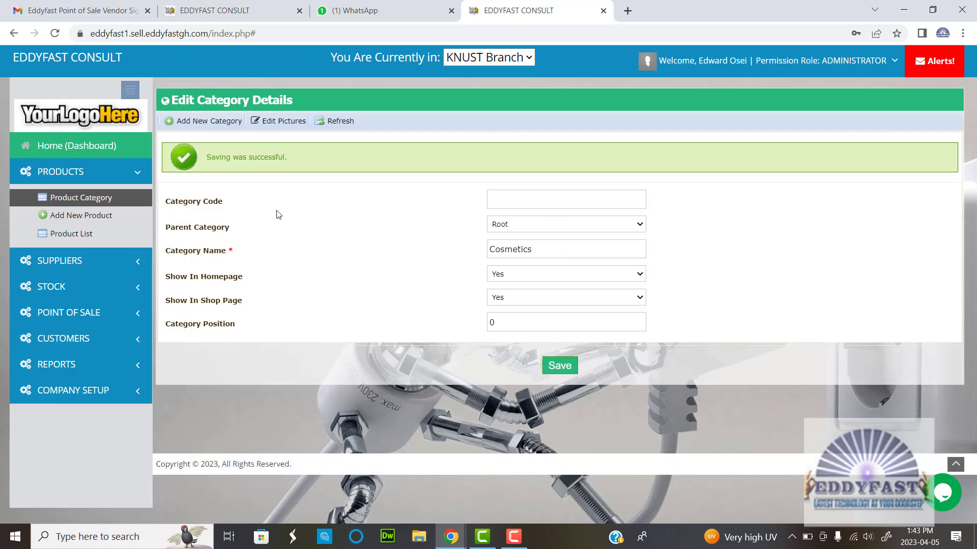
click(91, 197)
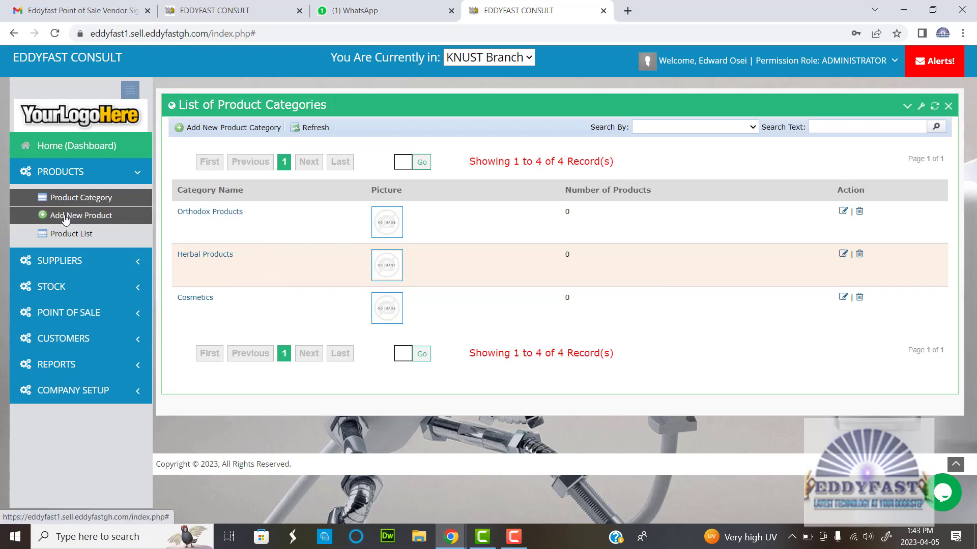
- Open the form for adding a new product and review the available product categories
click(90, 217)
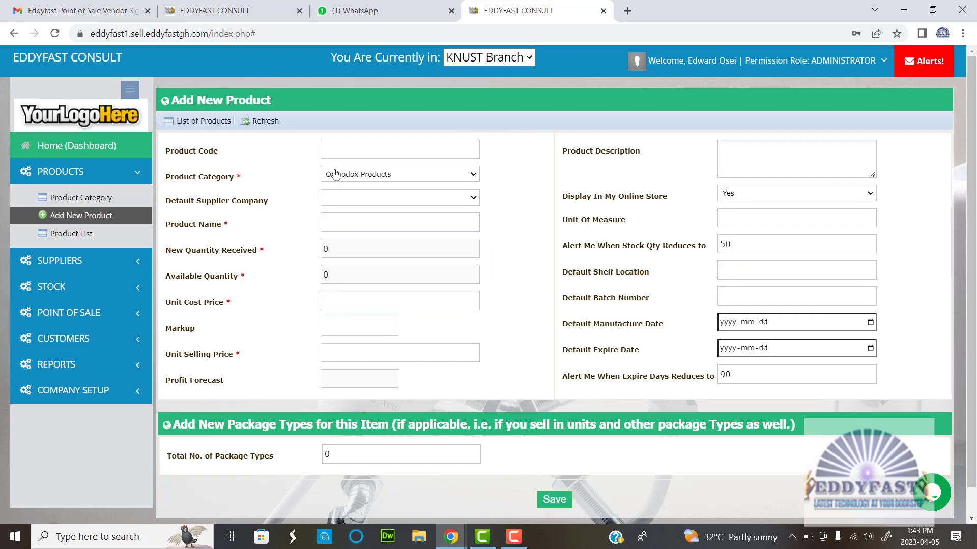
click(374, 178)
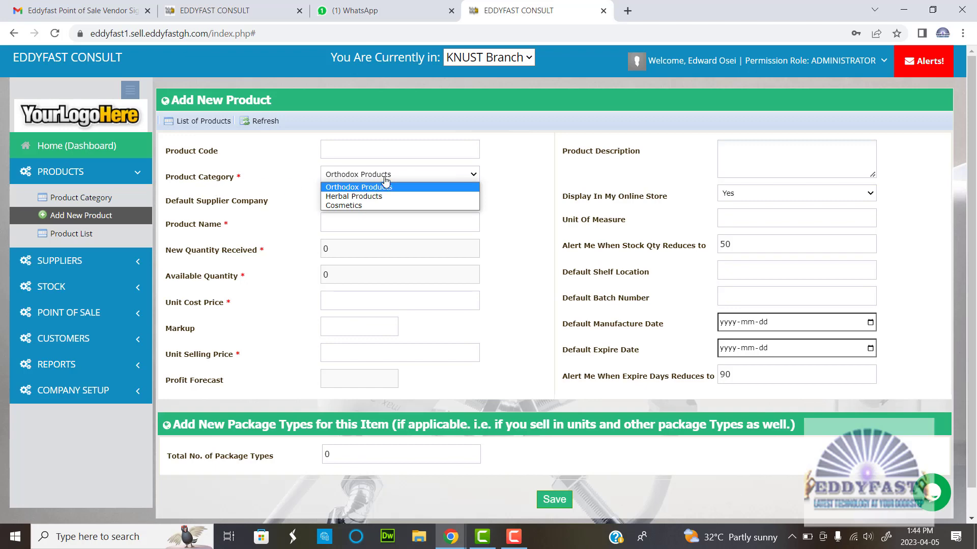
click(369, 149)
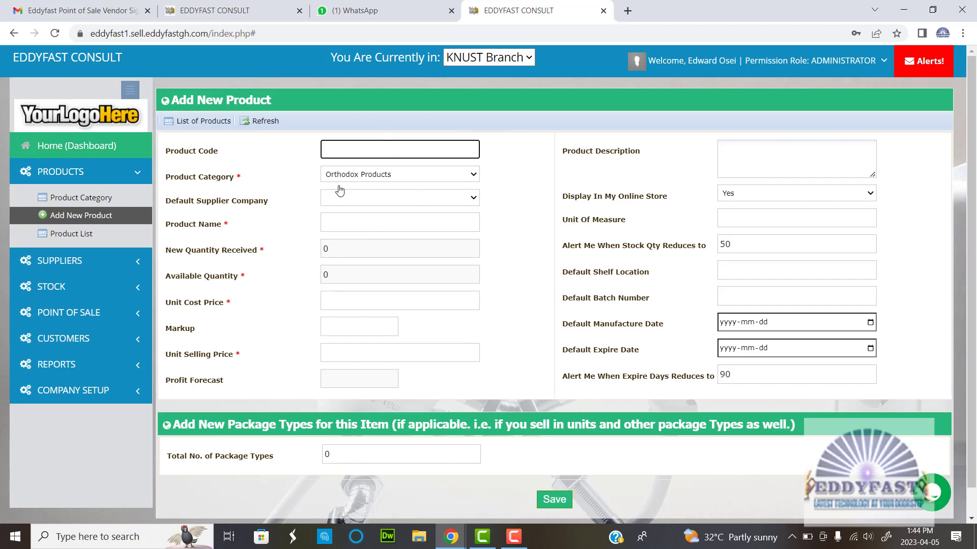
- Examine the default supplier company choices on the product form and the entries available under Suppliers
click(401, 203)
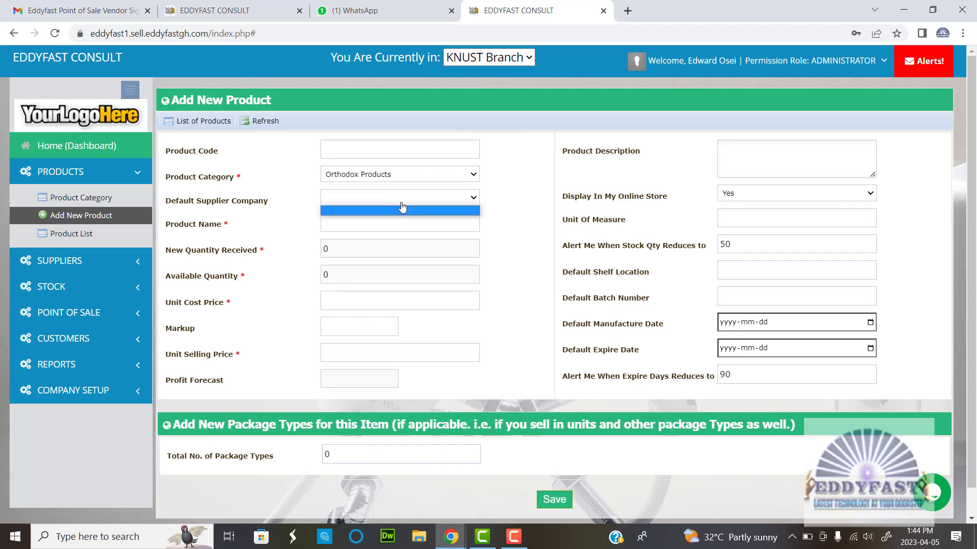
click(374, 210)
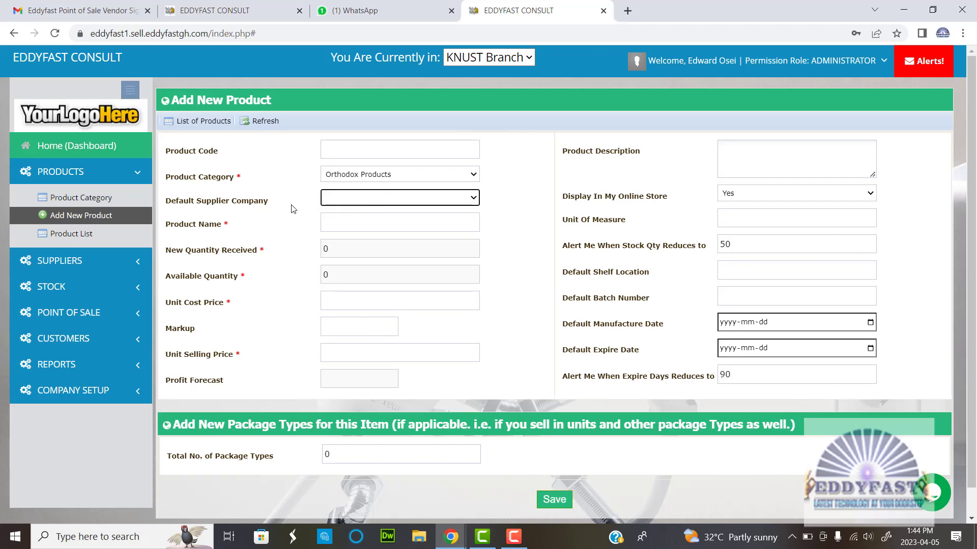
click(70, 202)
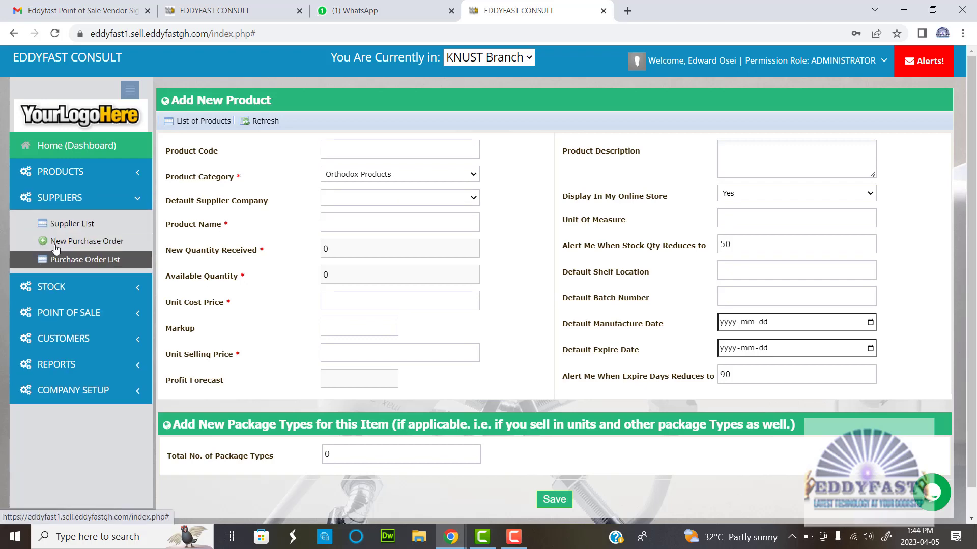
click(72, 203)
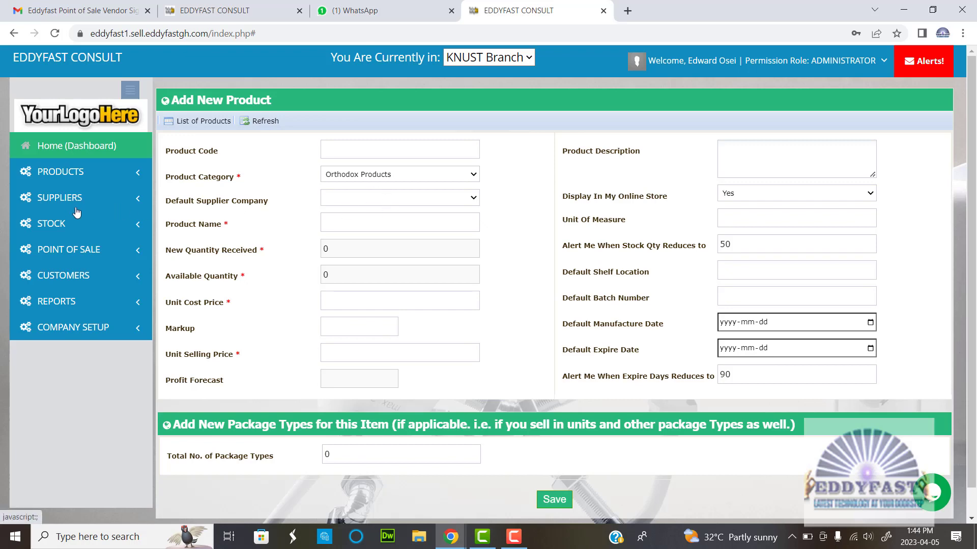
click(62, 203)
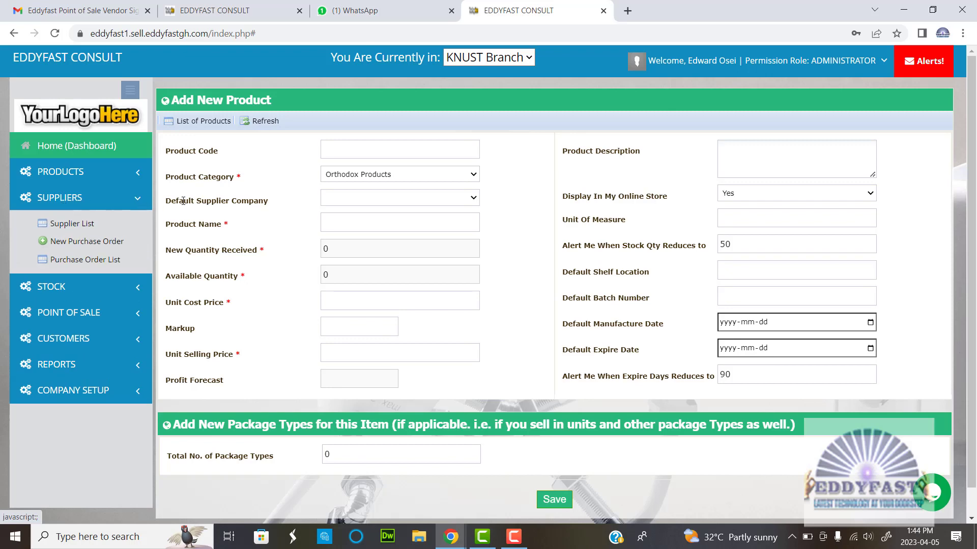
click(391, 204)
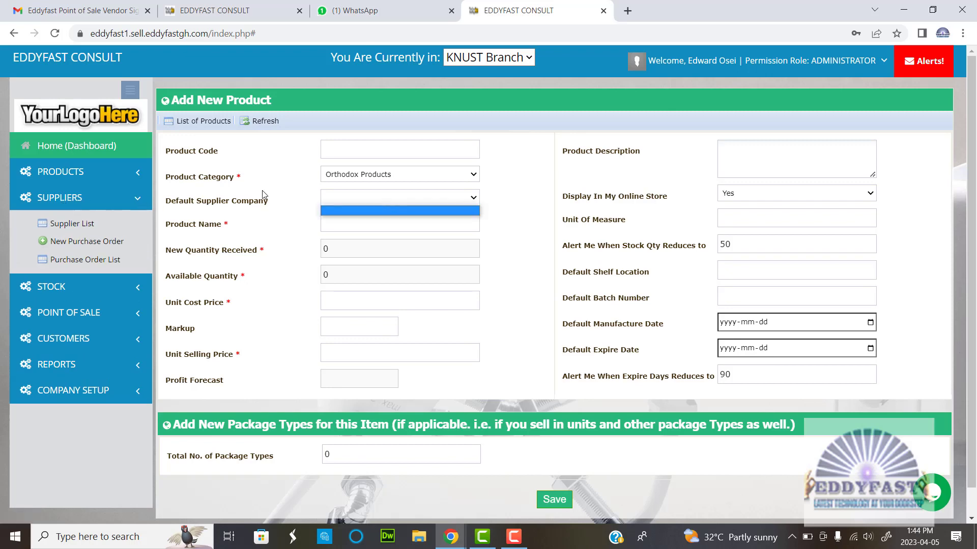
click(263, 208)
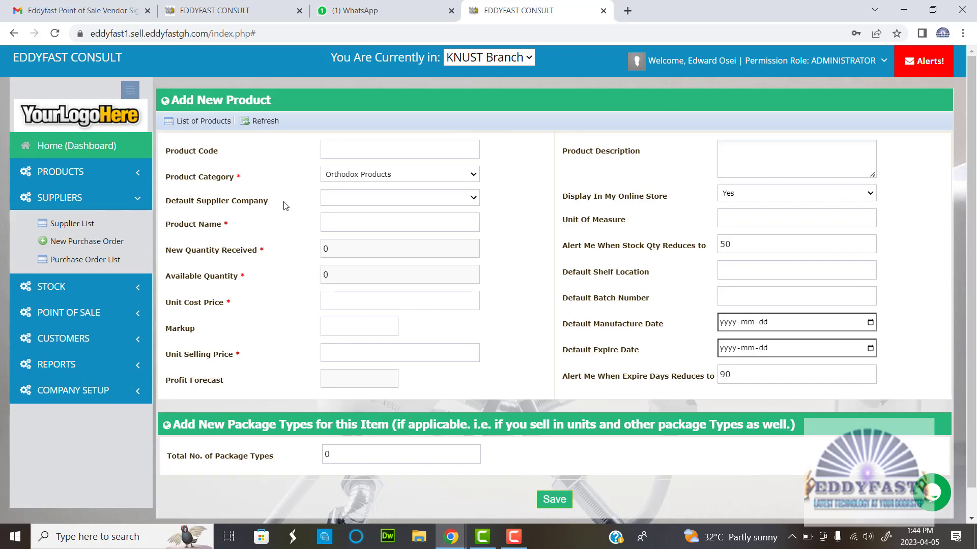
click(73, 204)
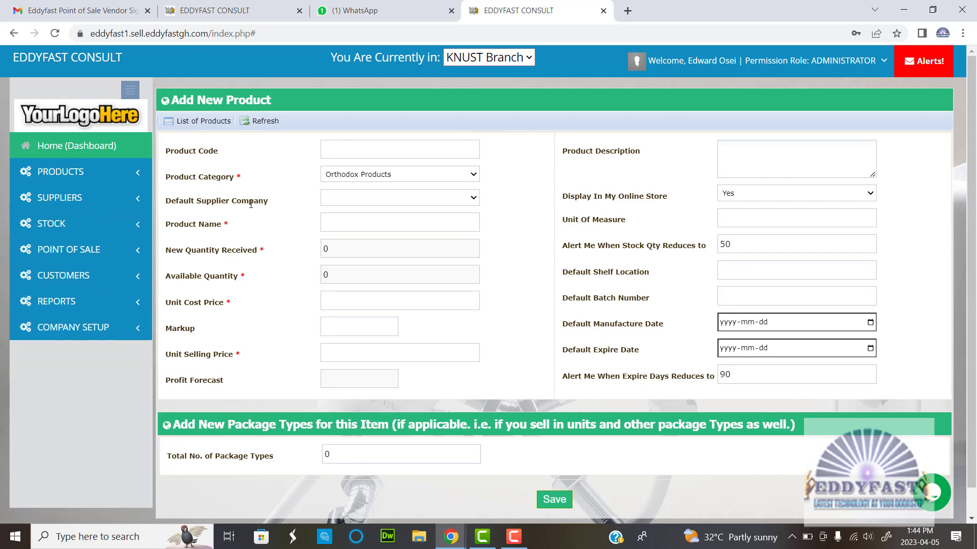
click(403, 202)
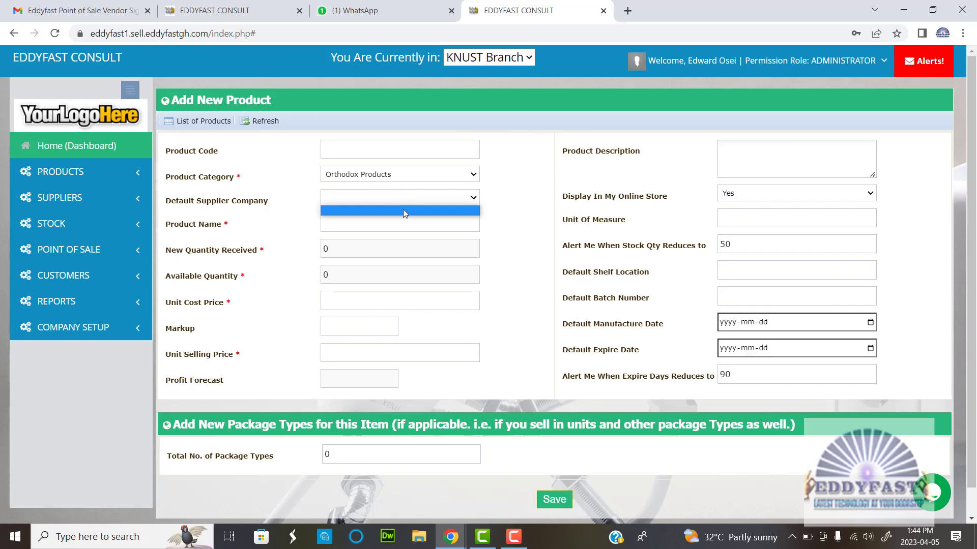
click(405, 211)
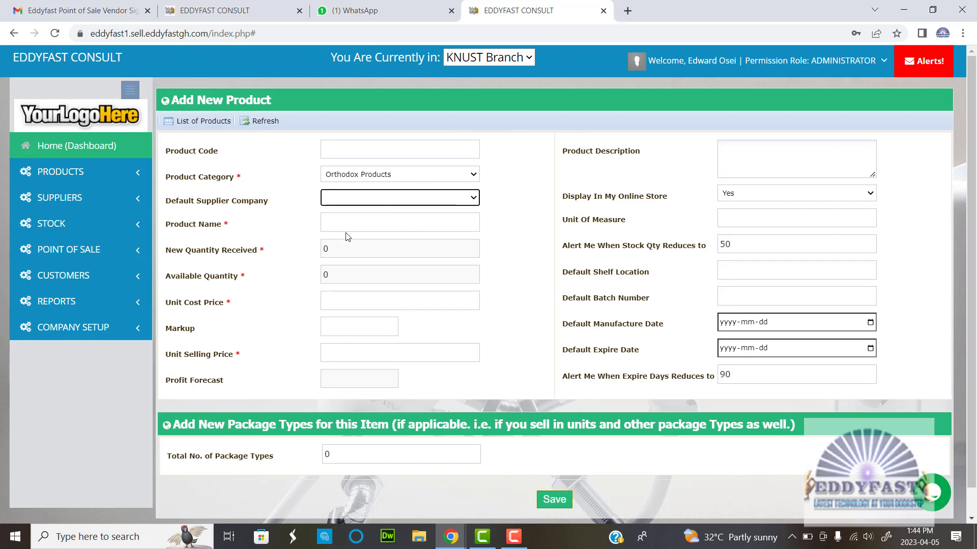
- Assign the new product to the Herbal Products category and name it Taabea
click(364, 228)
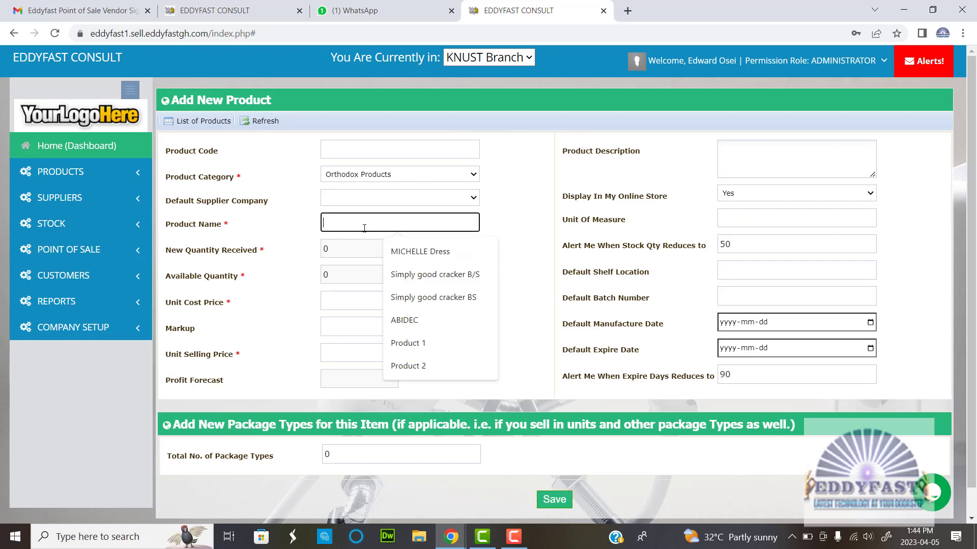
click(239, 178)
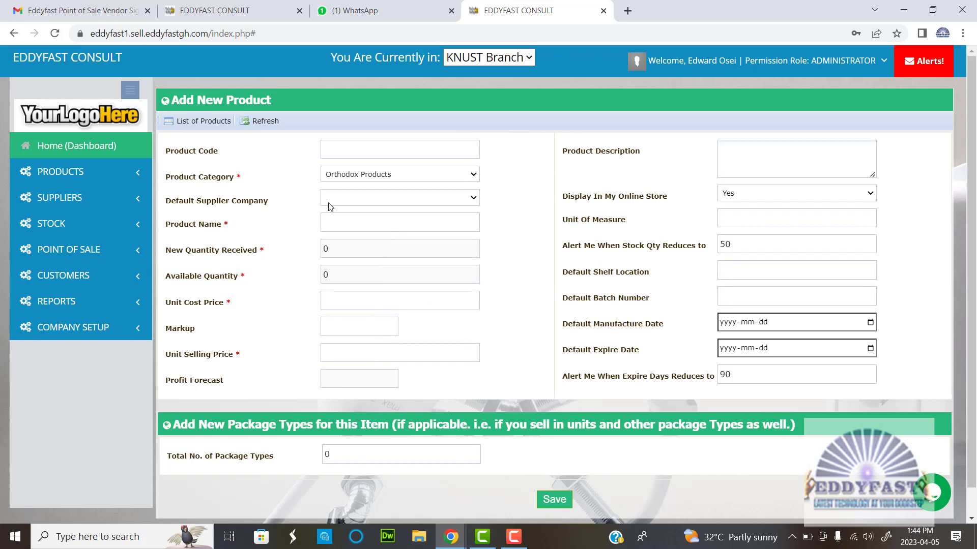
click(342, 220)
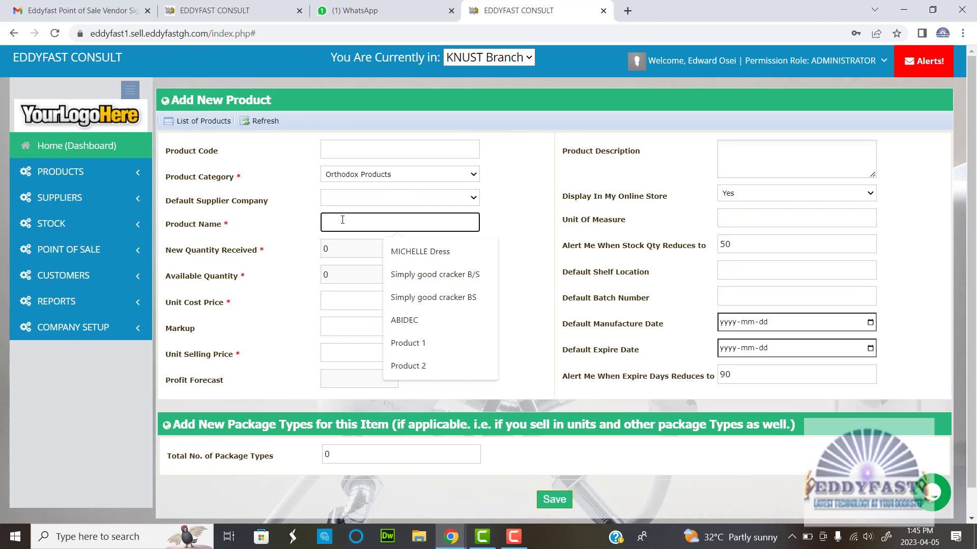
click(401, 176)
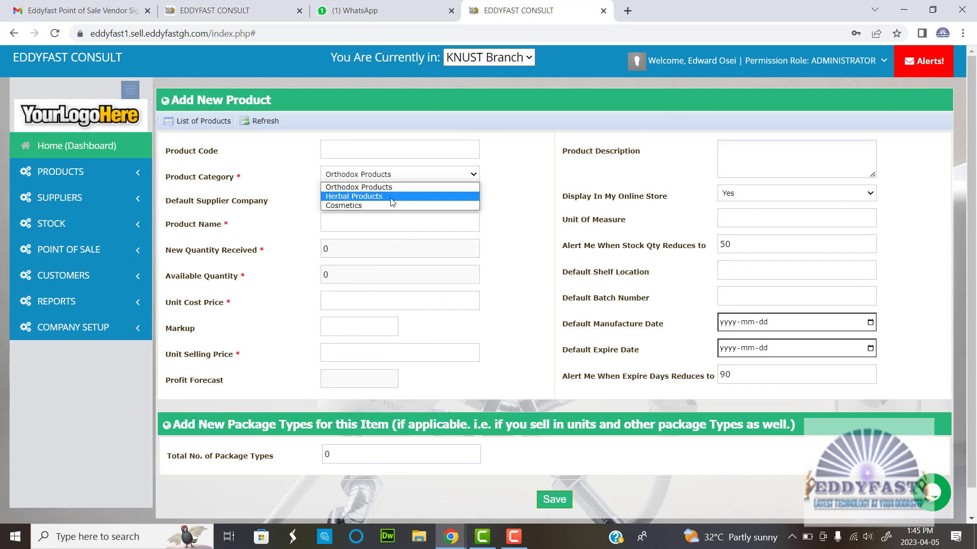
click(392, 197)
click(354, 224)
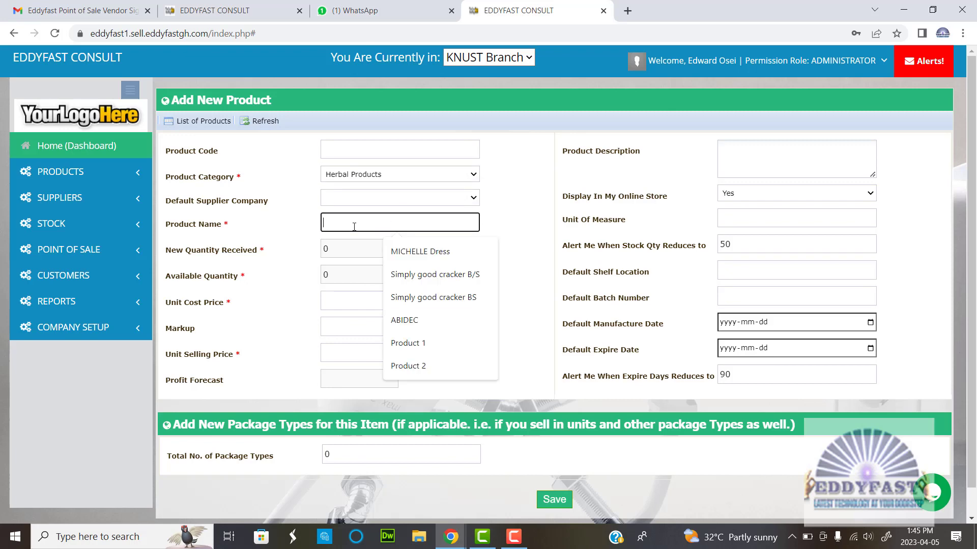
text(Taabea)
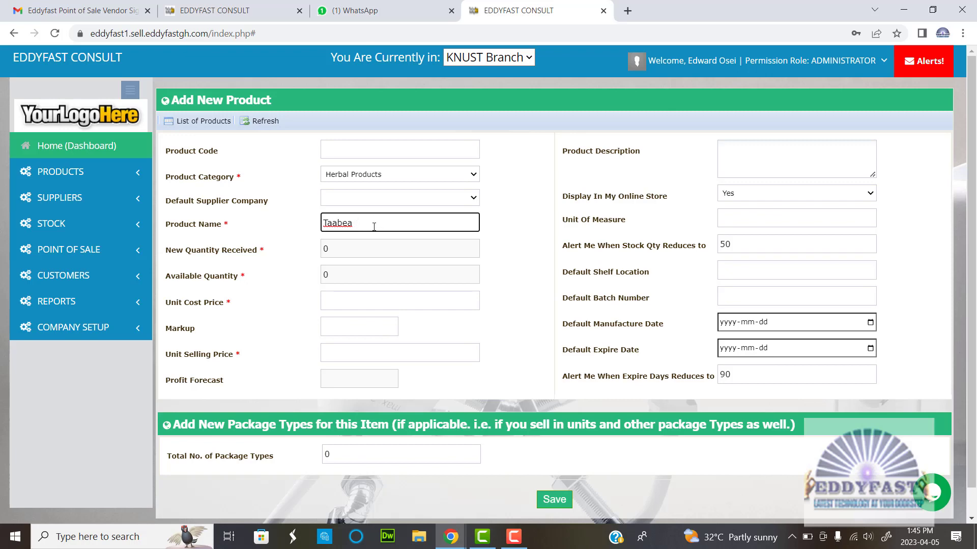
key(BackSpace)
- Set Taabea's unit cost price to 10 and its markup to 1.3
click(343, 302)
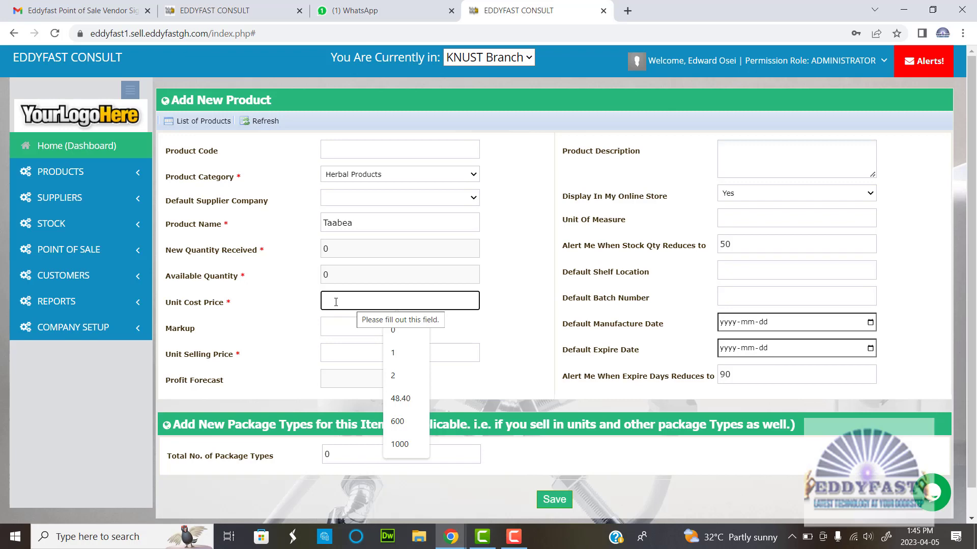
text(10)
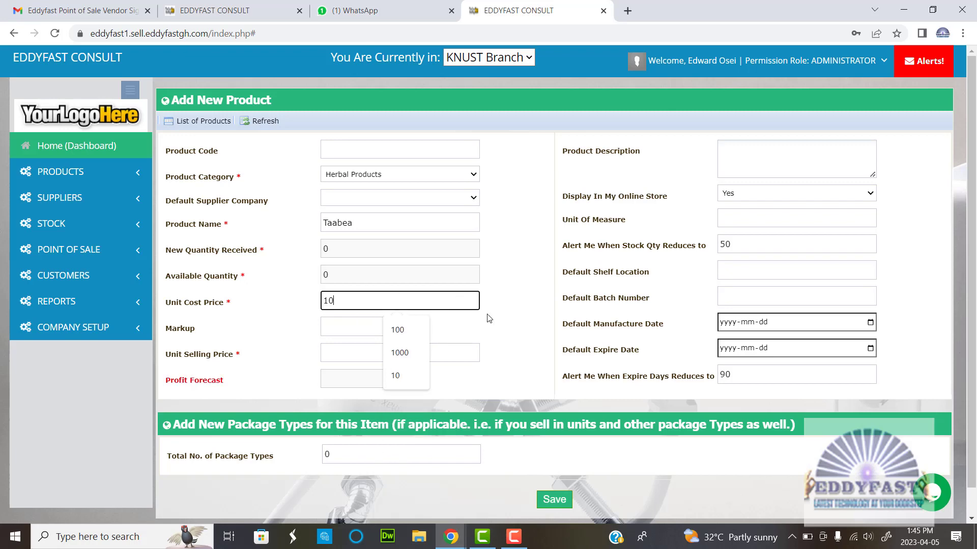
click(520, 316)
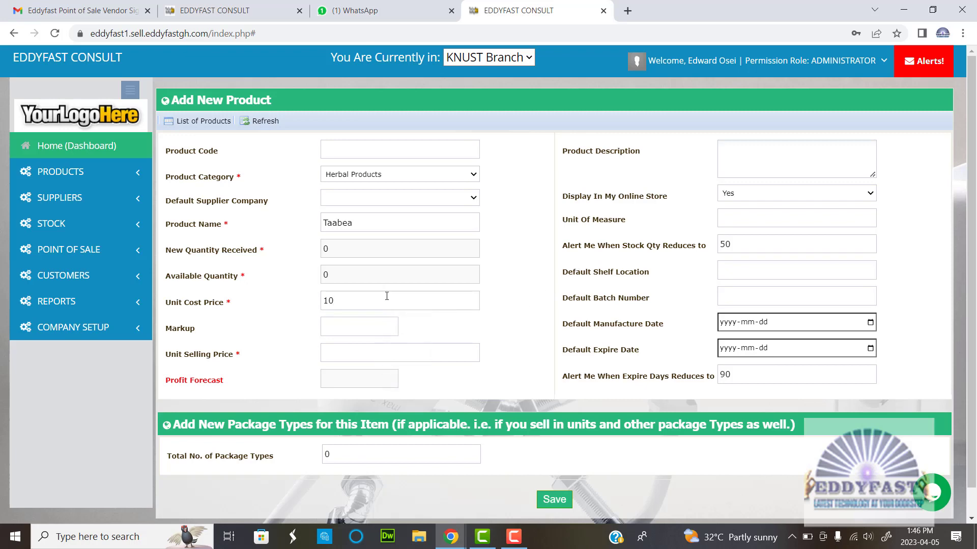
click(369, 303)
click(344, 333)
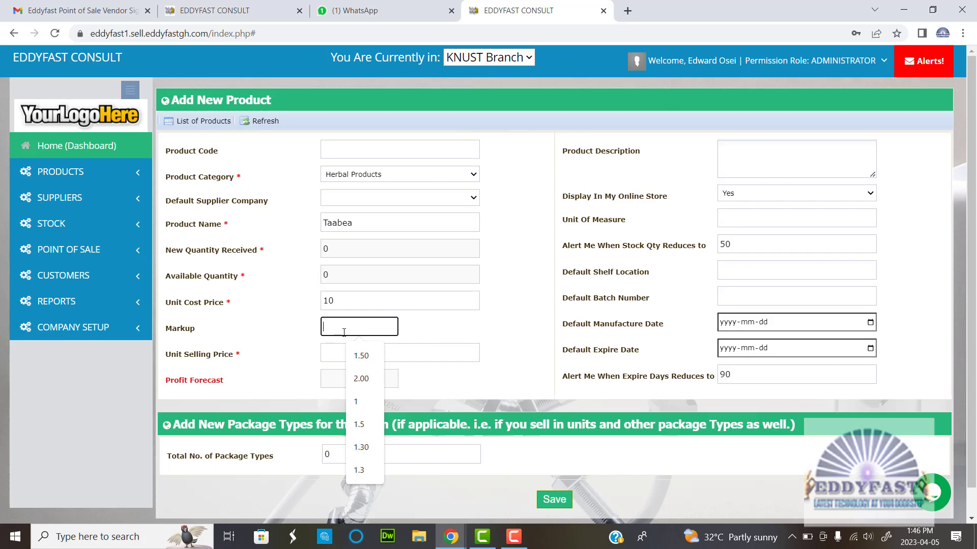
text(1.3)
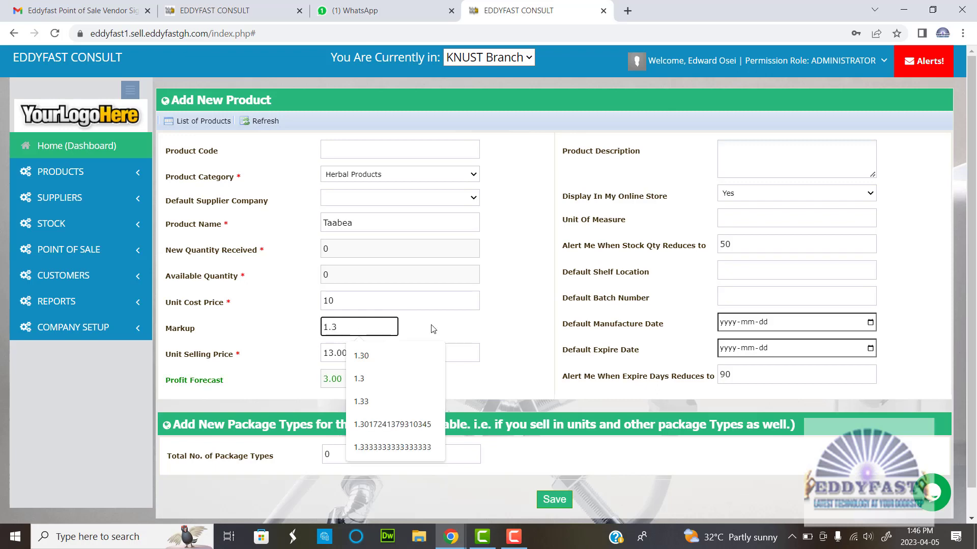
click(489, 335)
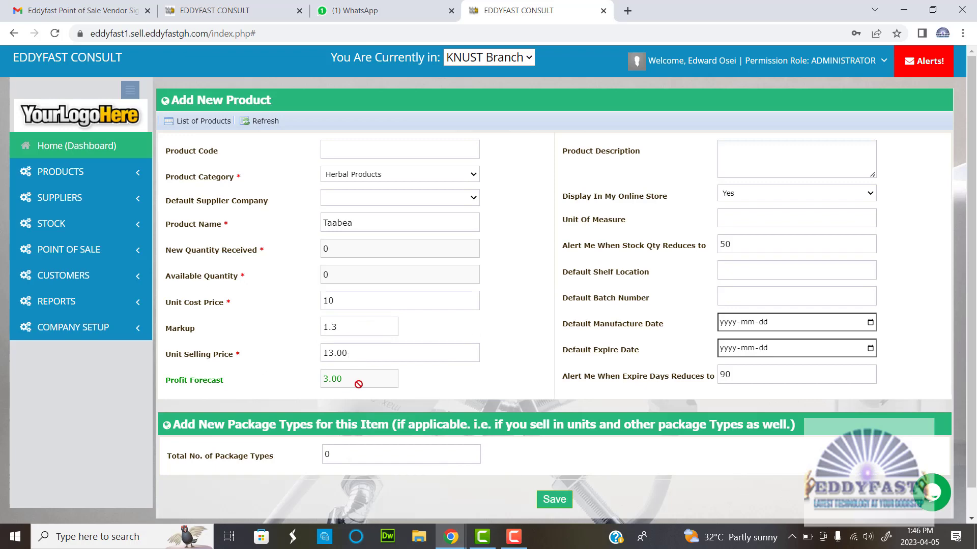
- Clear the unit selling price and re-enter it as 13, checking the markup field
click(356, 355)
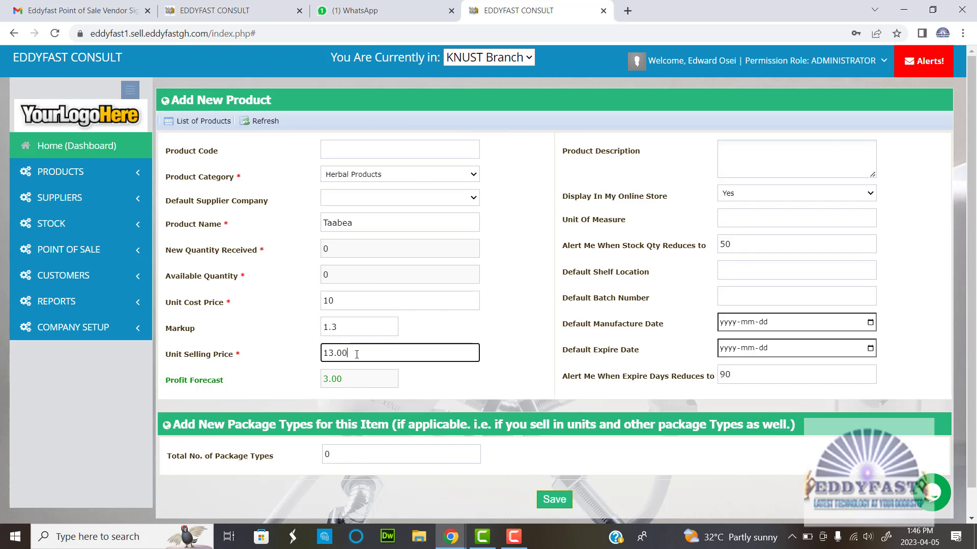
key(BackSpace)
key(BackSpace)
key(BackSpace)
key(BackSpace)
key(BackSpace)
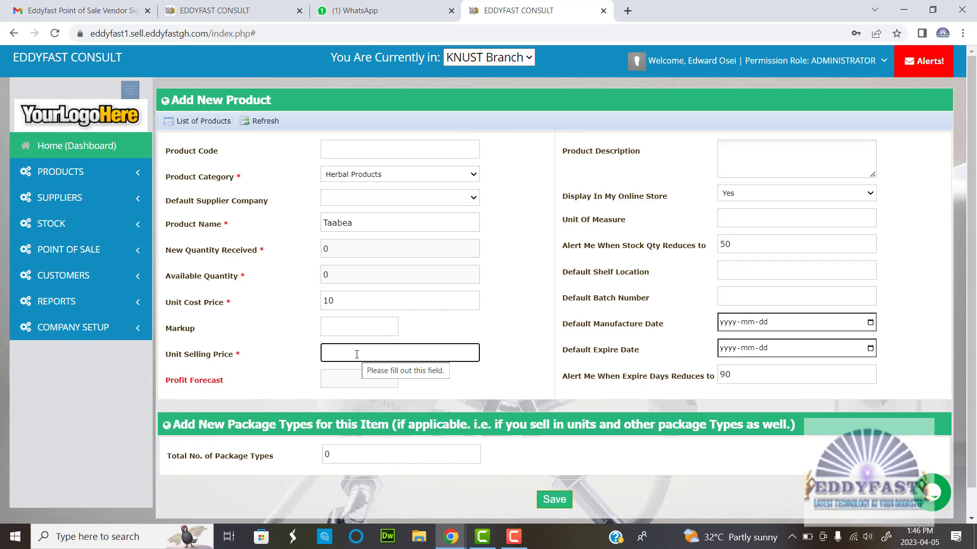
text(13)
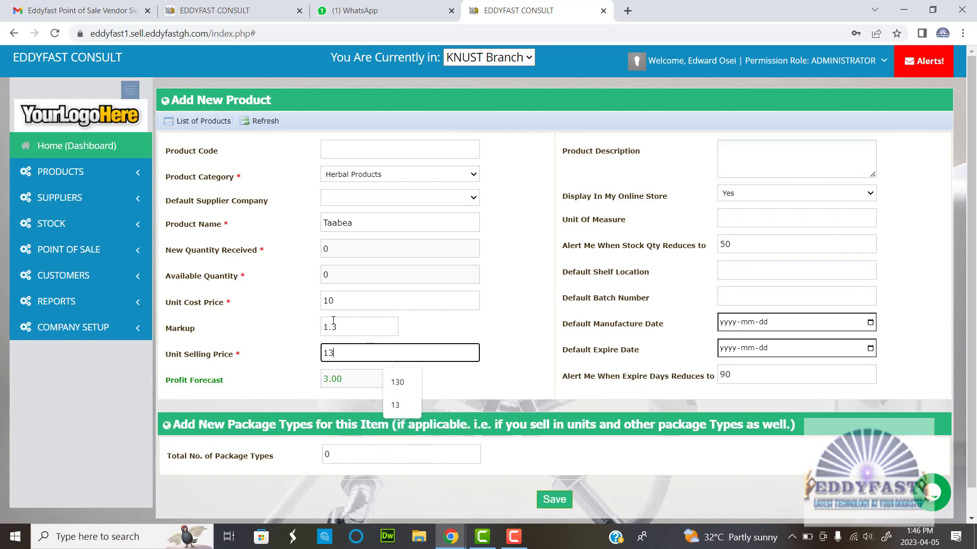
click(346, 324)
- Change the unit selling price to 15 and check the recalculated markup
click(334, 352)
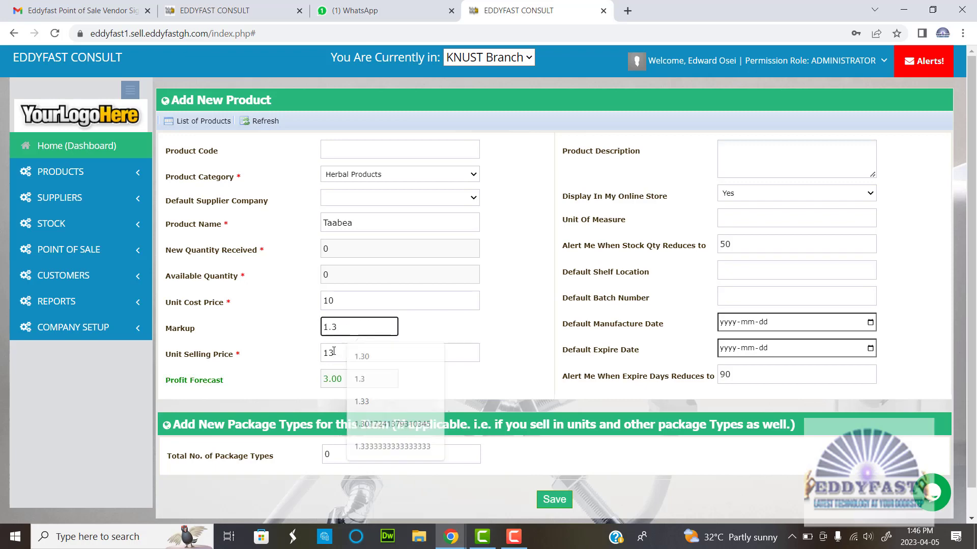
key(BackSpace)
key(BackSpace)
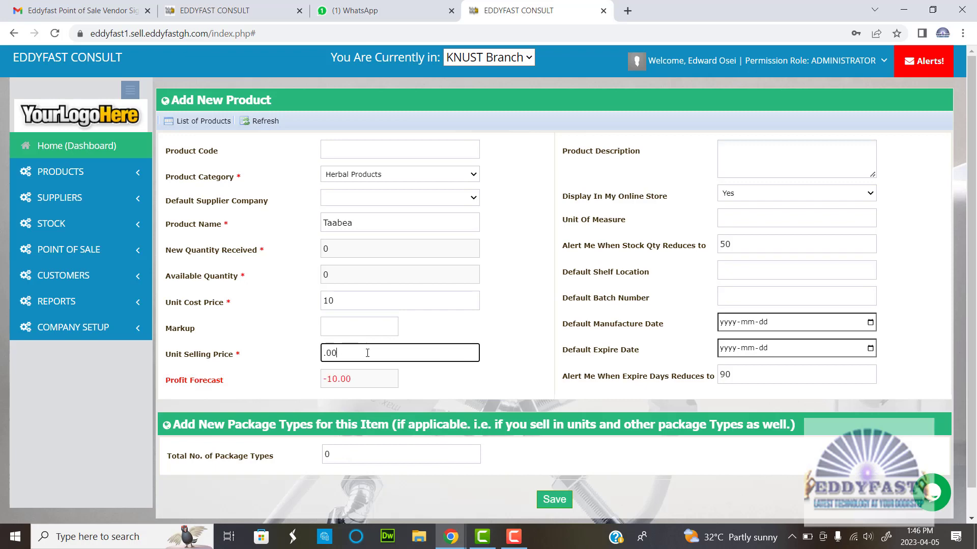
click(367, 353)
key(BackSpace)
key(BackSpace)
text(15)
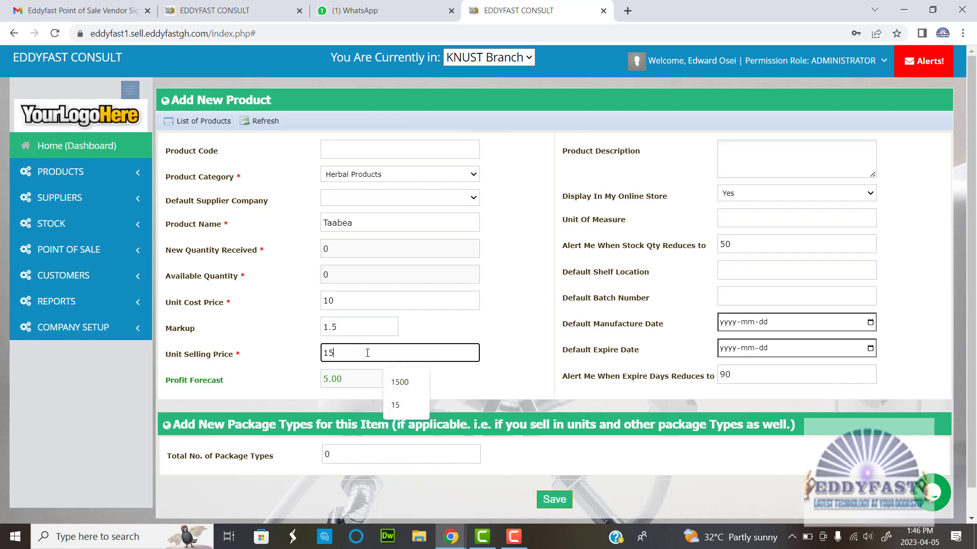
click(362, 330)
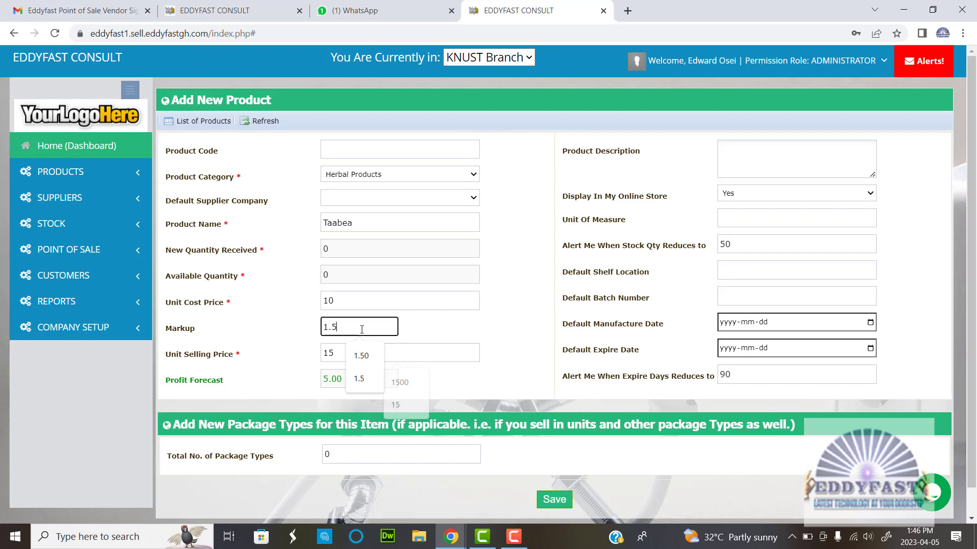
click(446, 322)
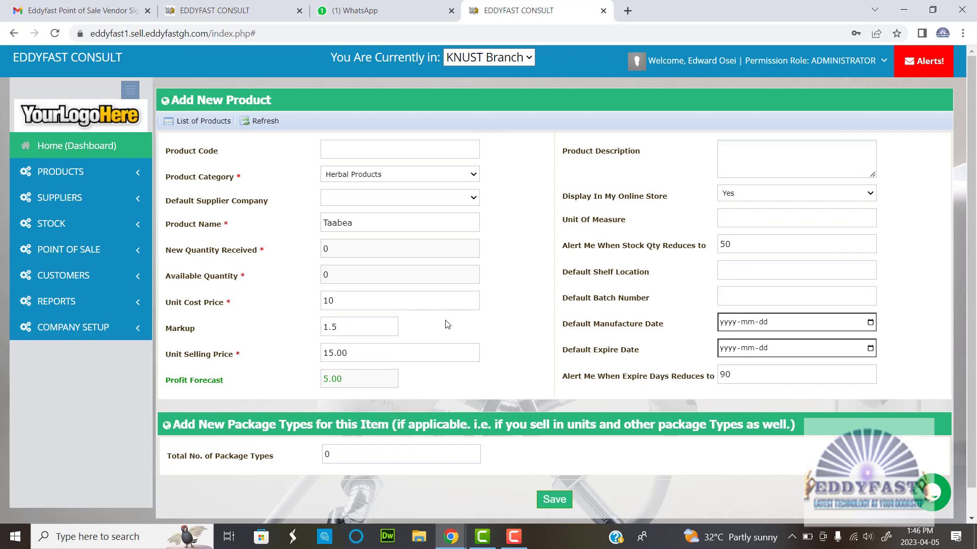
- Replace the unit selling price with 13
double_click(363, 360)
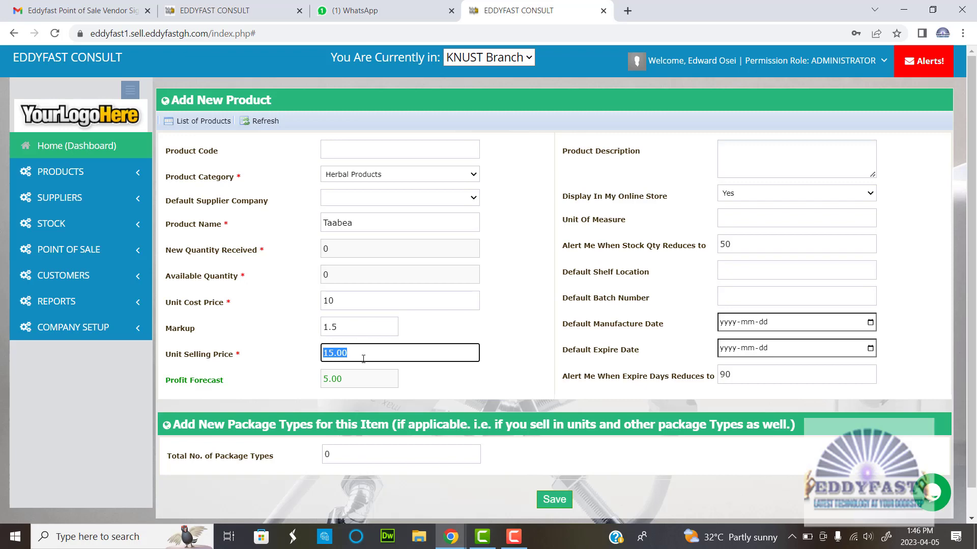
text(13)
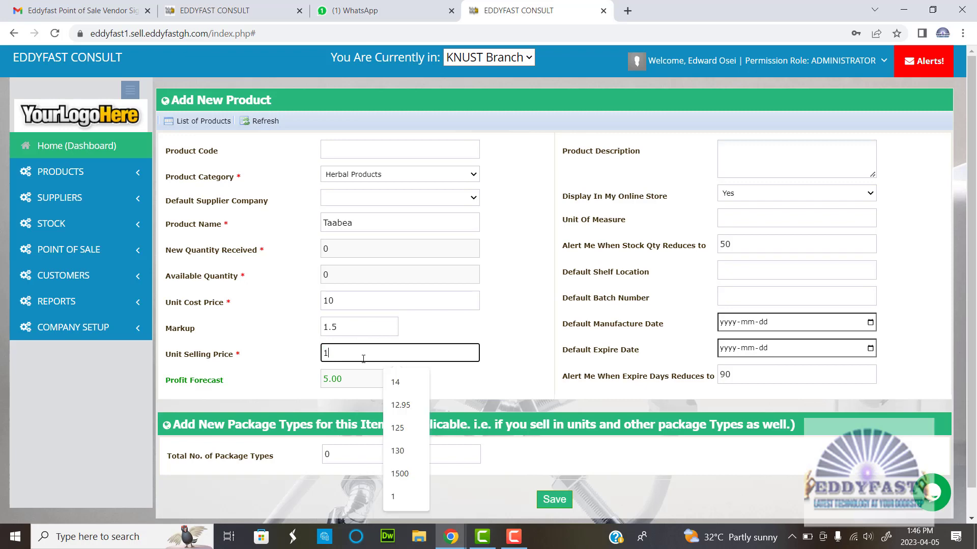
- Review the optional product description, online store display and unit of measure fields for Taabea
click(536, 333)
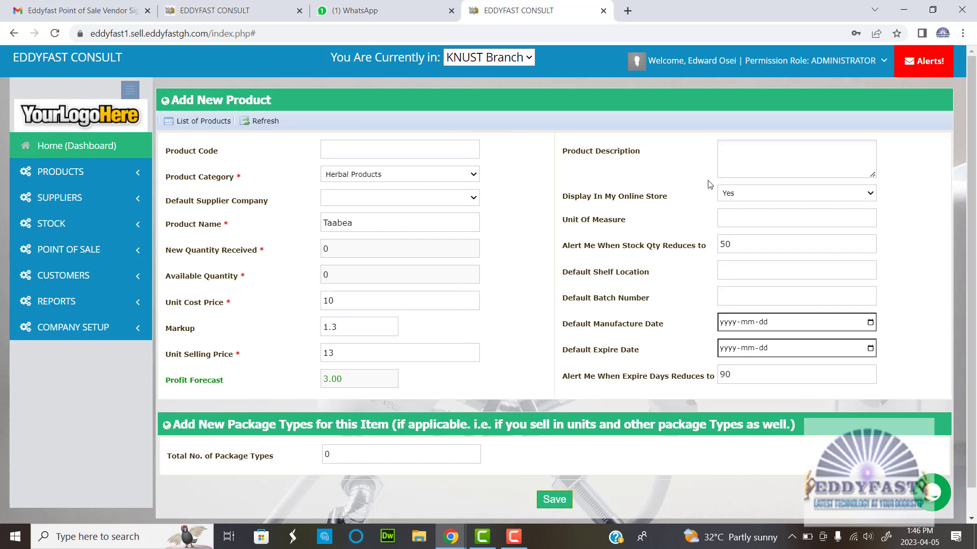
click(773, 160)
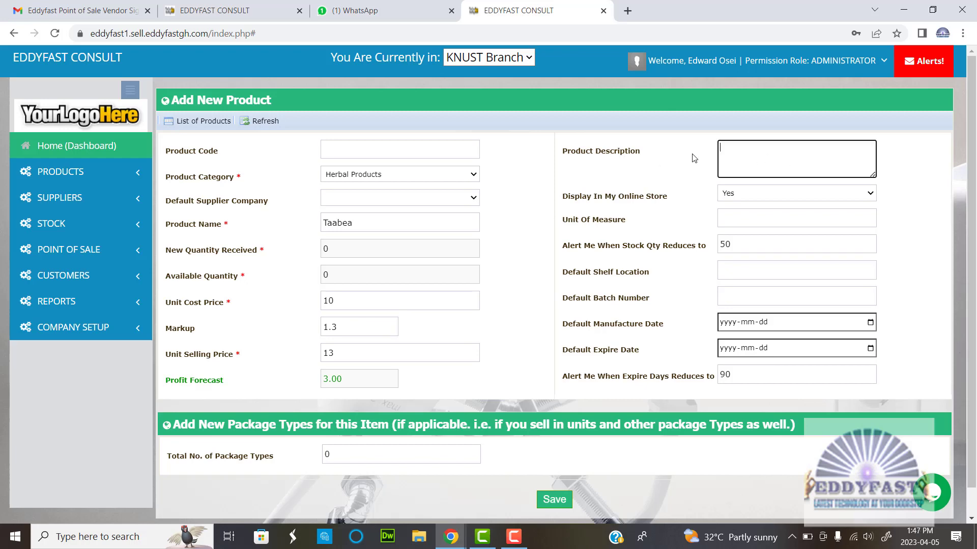
click(754, 200)
click(669, 185)
click(780, 161)
click(767, 219)
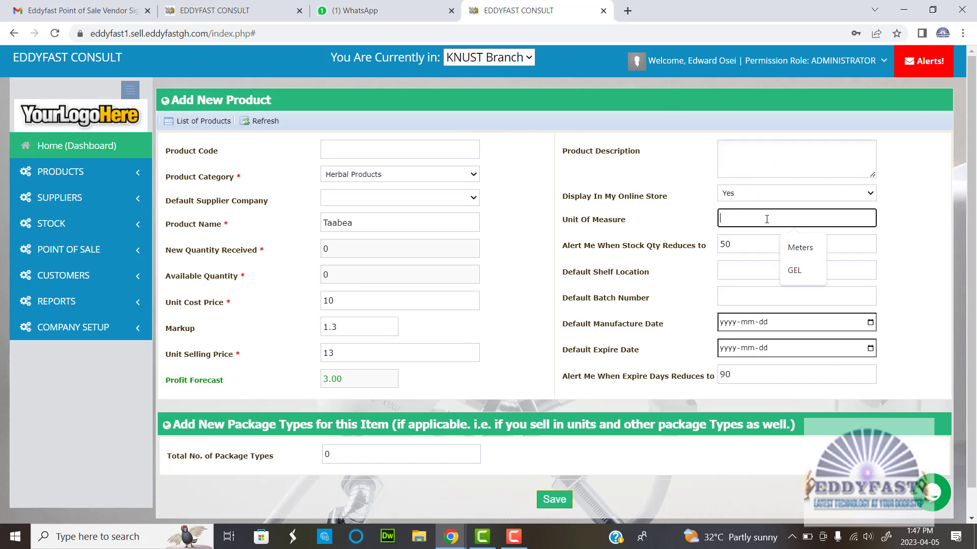
click(680, 209)
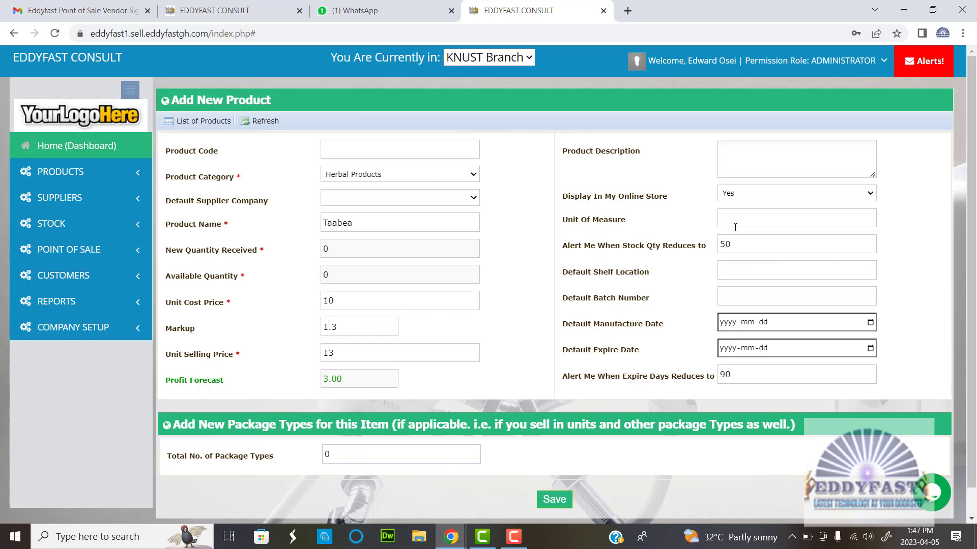
- Review the stock alert, shelf location, batch number, default date and expiry alert fields, along with the product name
click(745, 245)
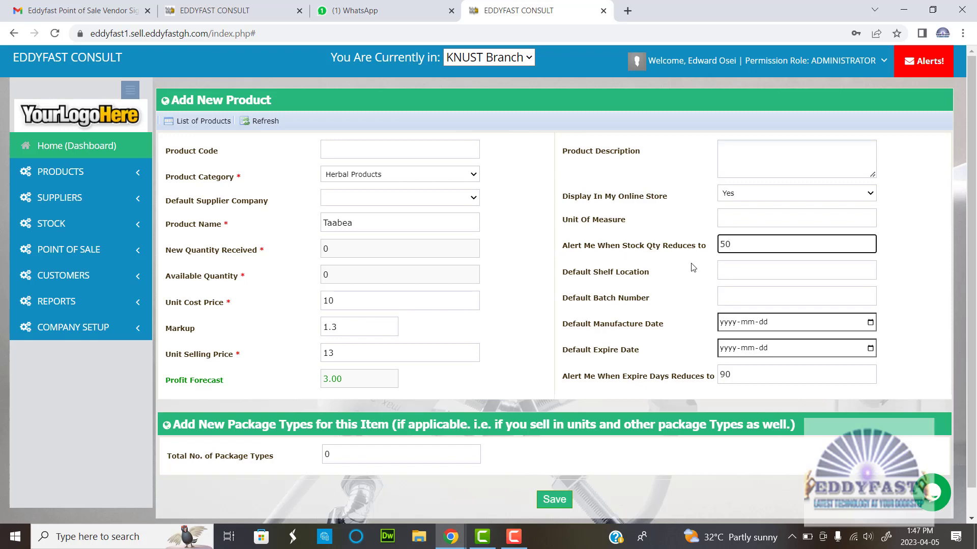
click(746, 275)
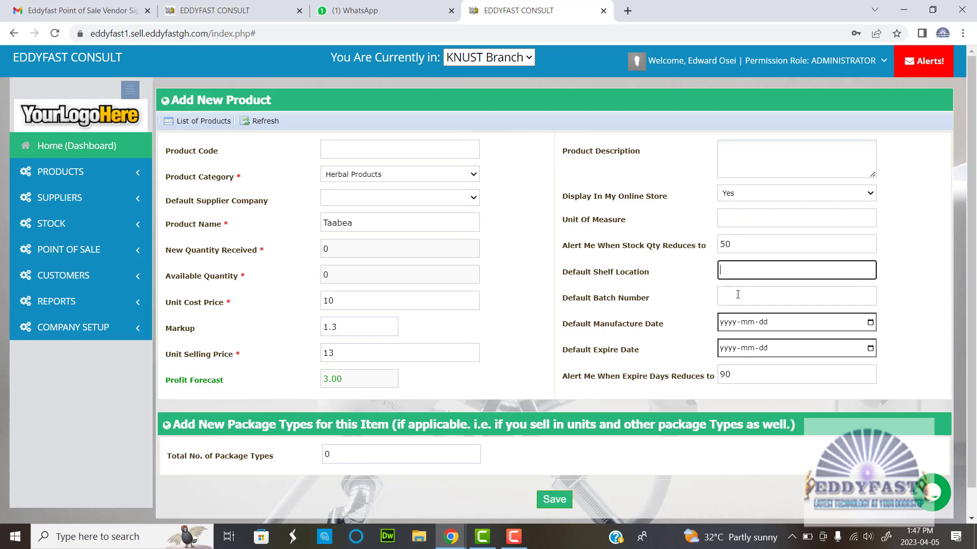
click(738, 293)
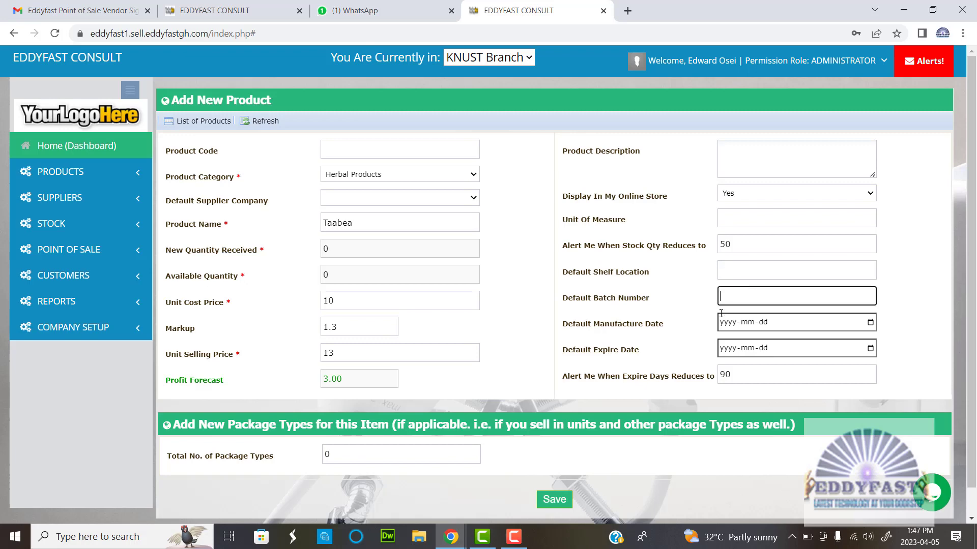
click(870, 350)
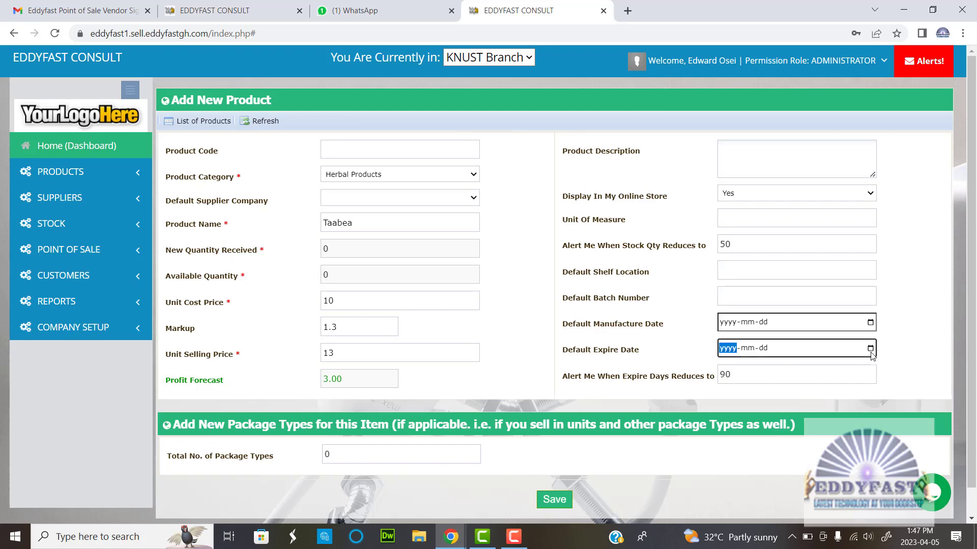
click(899, 286)
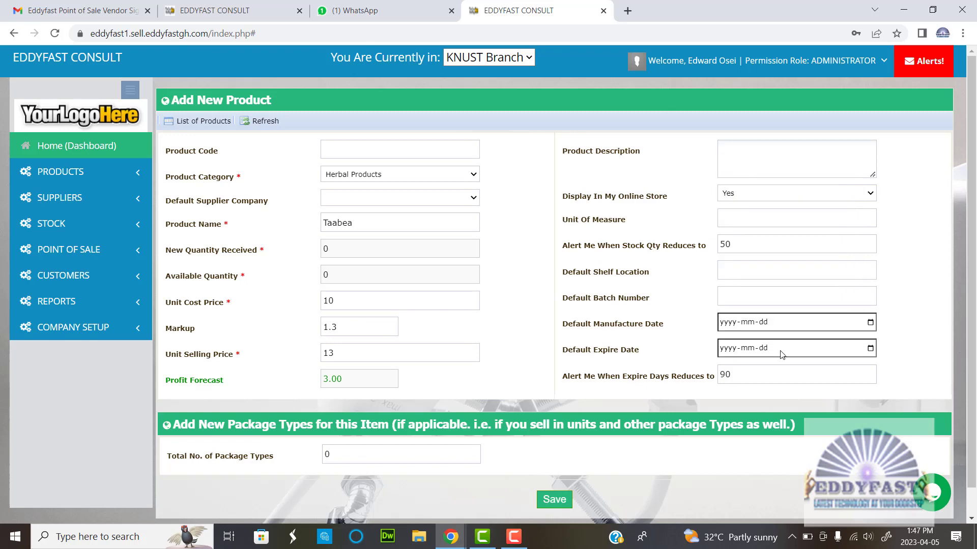
click(753, 377)
scroll(685, 267, down, 1)
scroll(686, 267, down, 1)
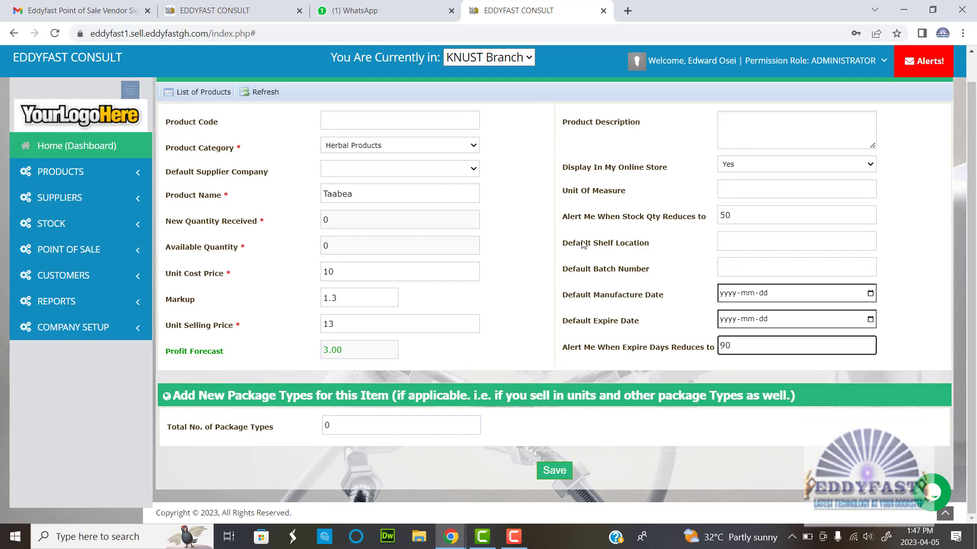
scroll(585, 244, up, 1)
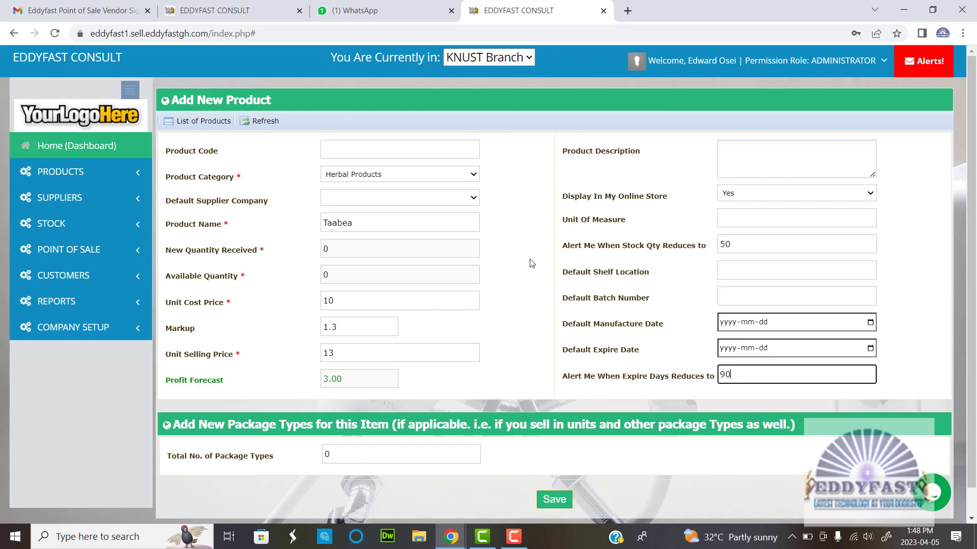
scroll(543, 271, down, 1)
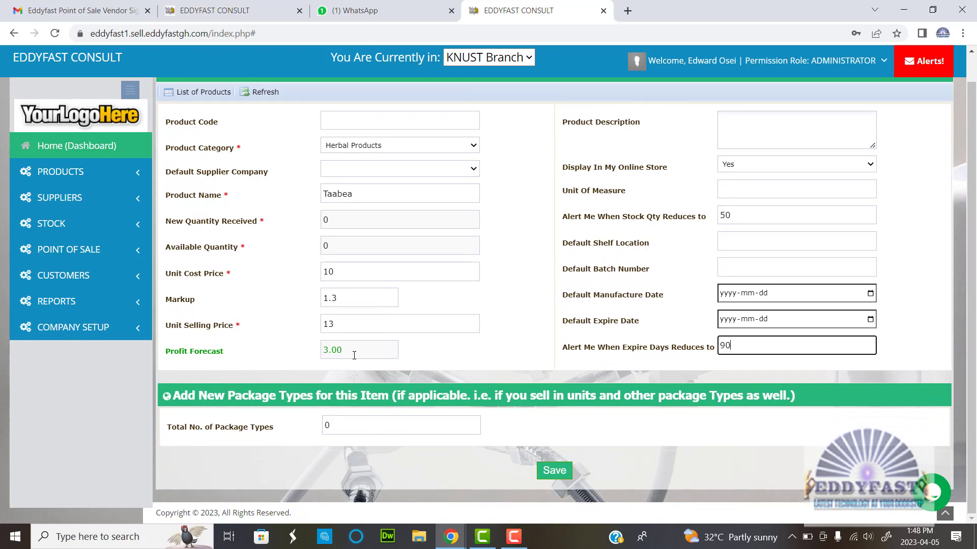
click(385, 199)
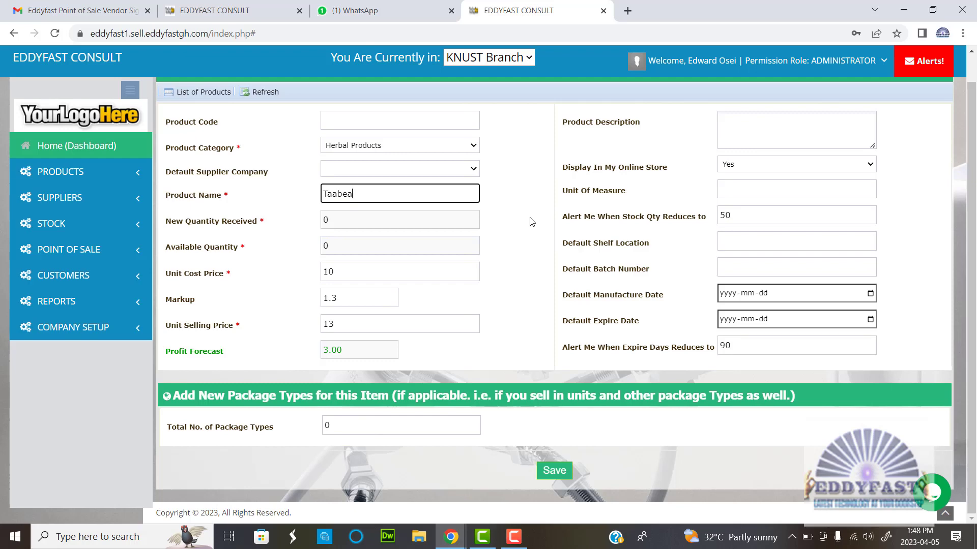
- Set the total number of package types to 1 and name the package type BOX
click(343, 421)
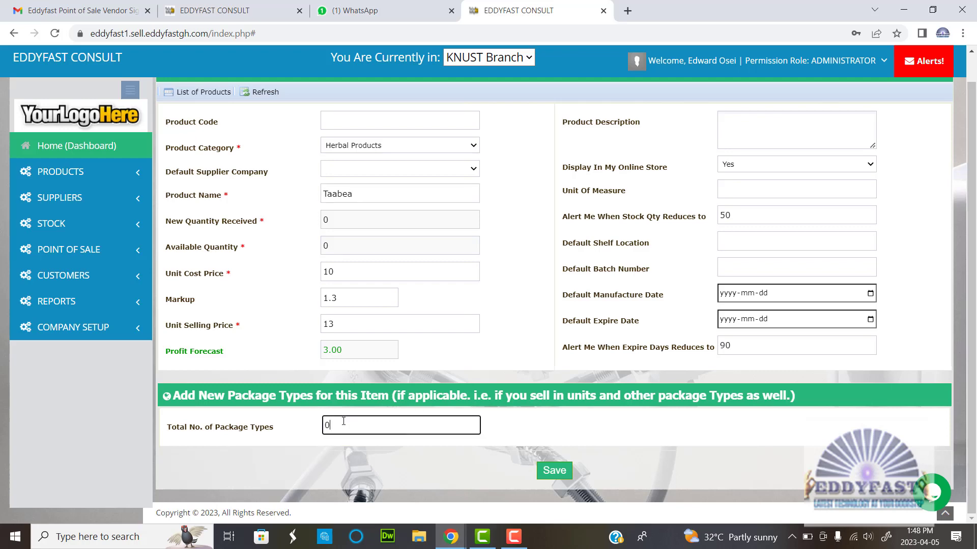
key(BackSpace)
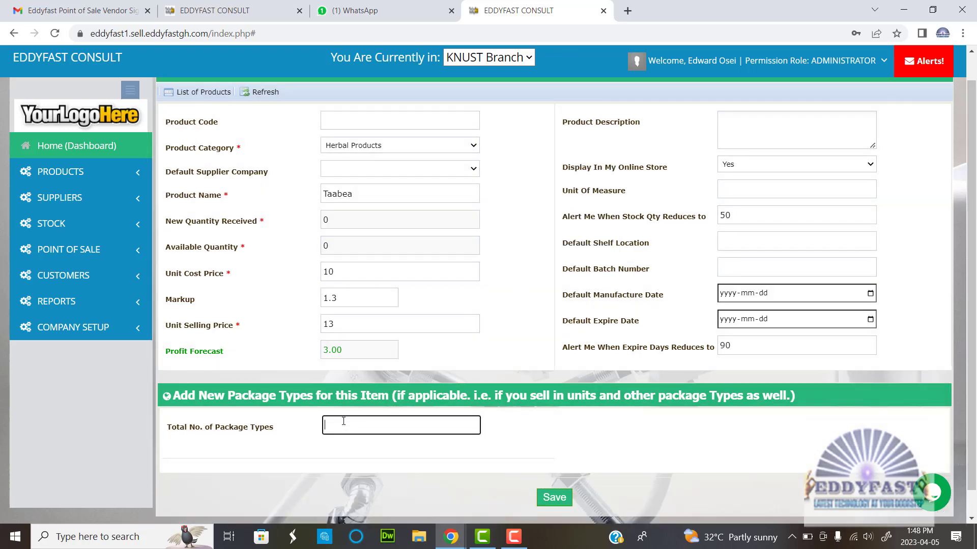
text(1)
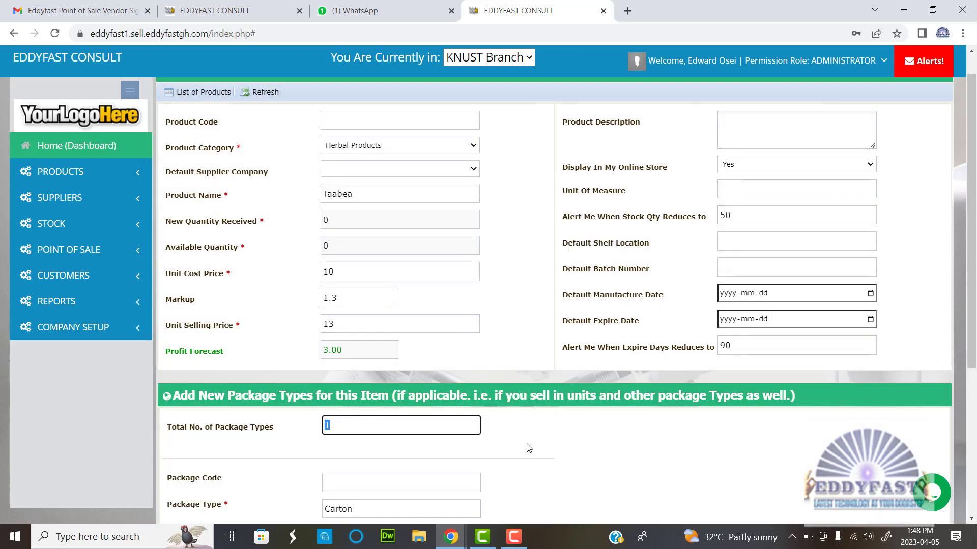
scroll(554, 457, down, 5)
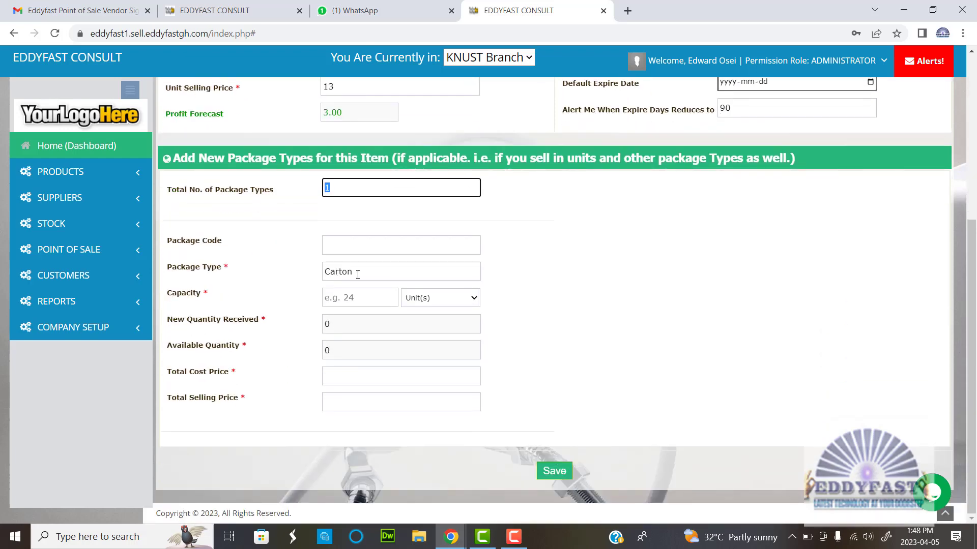
double_click(331, 272)
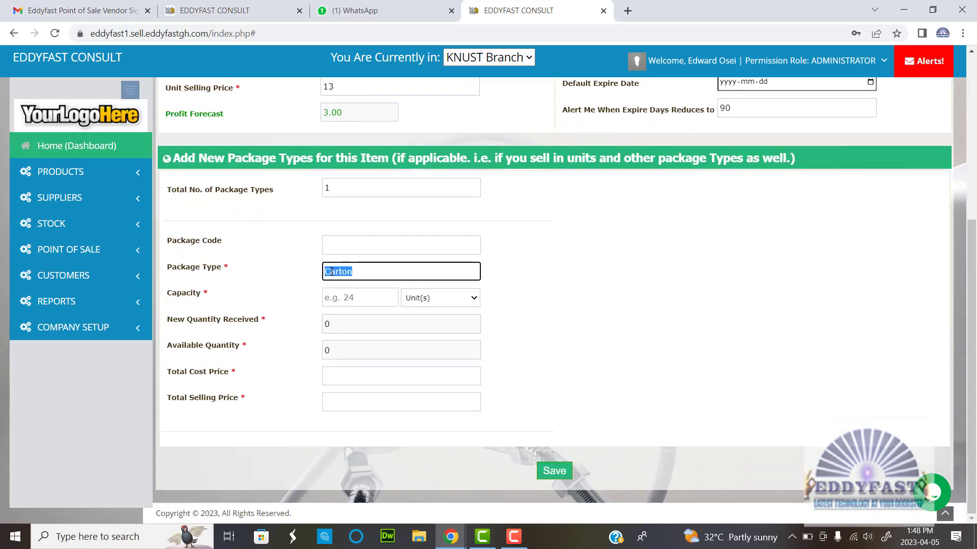
text(BOX)
- Set Taabea's unit of measure to BTL
click(364, 296)
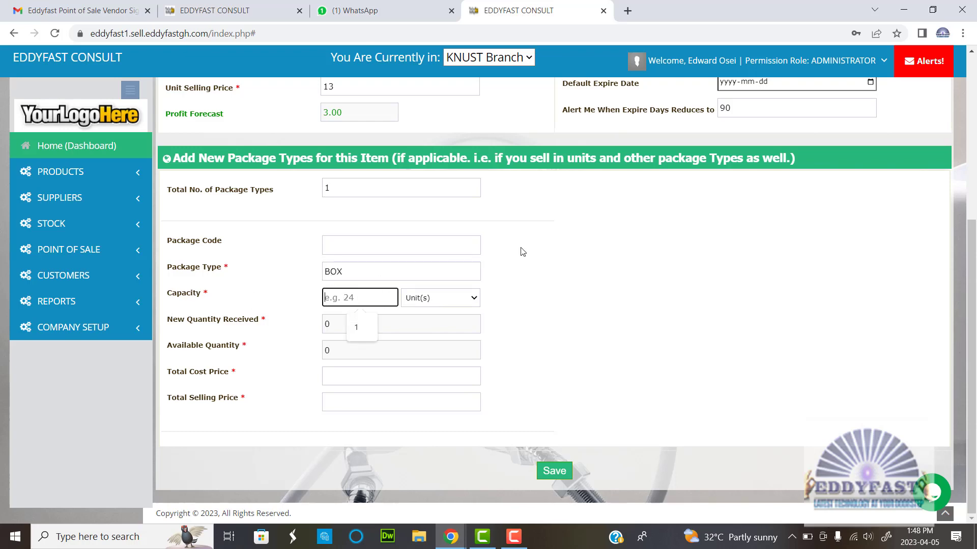
scroll(527, 299, up, 3)
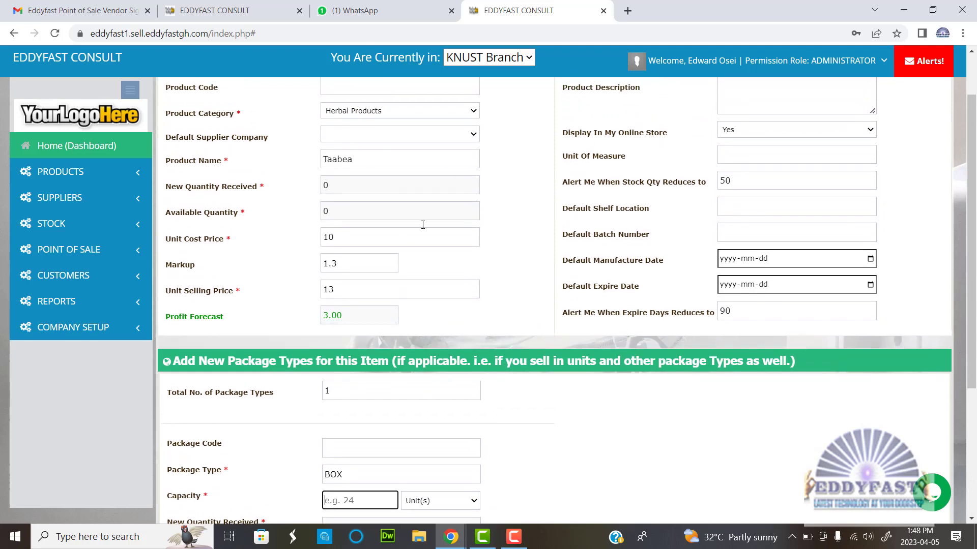
click(749, 151)
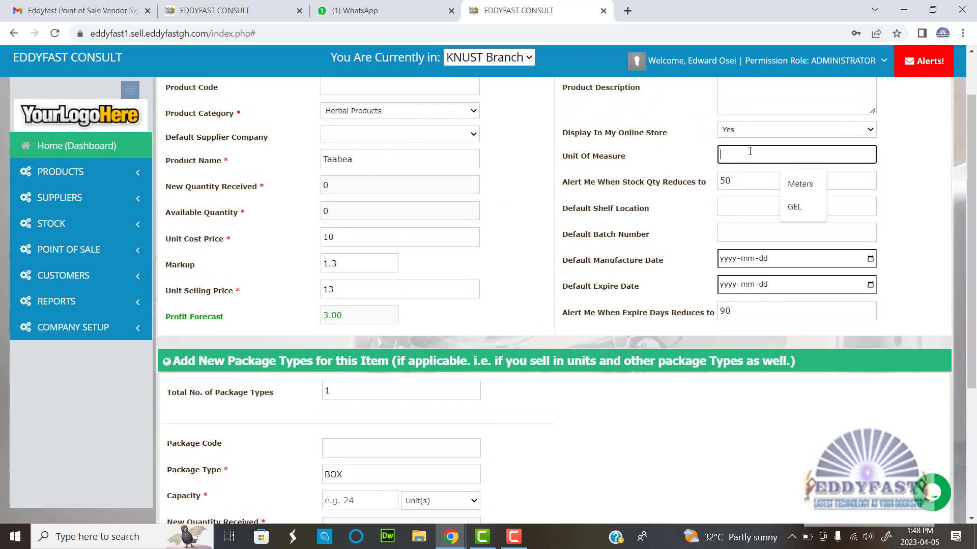
text(B)
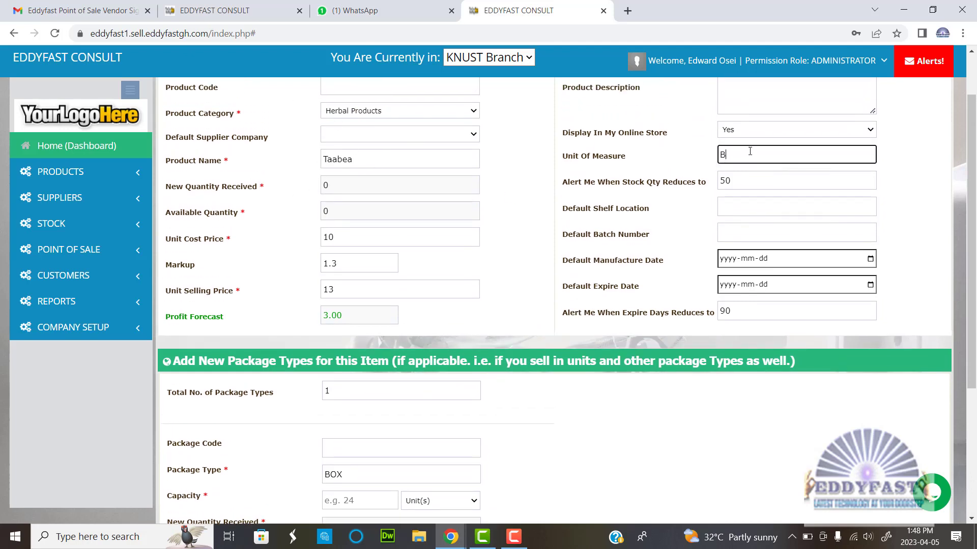
text(TL)
- Set the BOX package's capacity to 12 units
scroll(609, 205, down, 4)
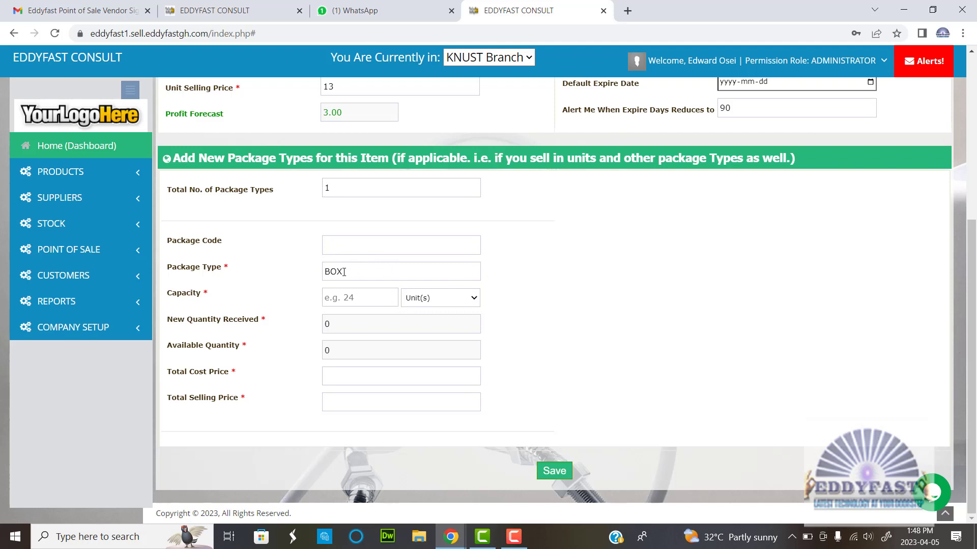
click(361, 298)
text(12)
scroll(700, 267, up, 3)
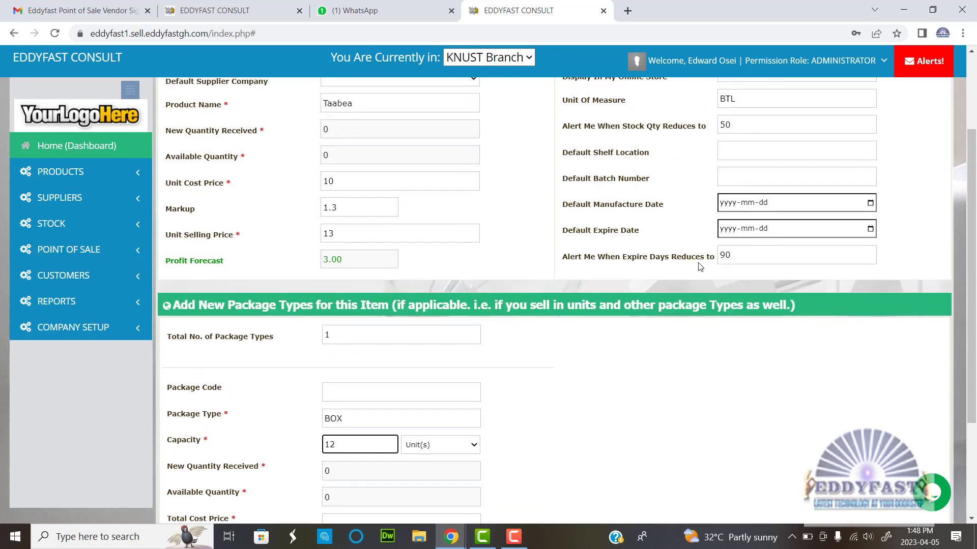
scroll(699, 266, down, 3)
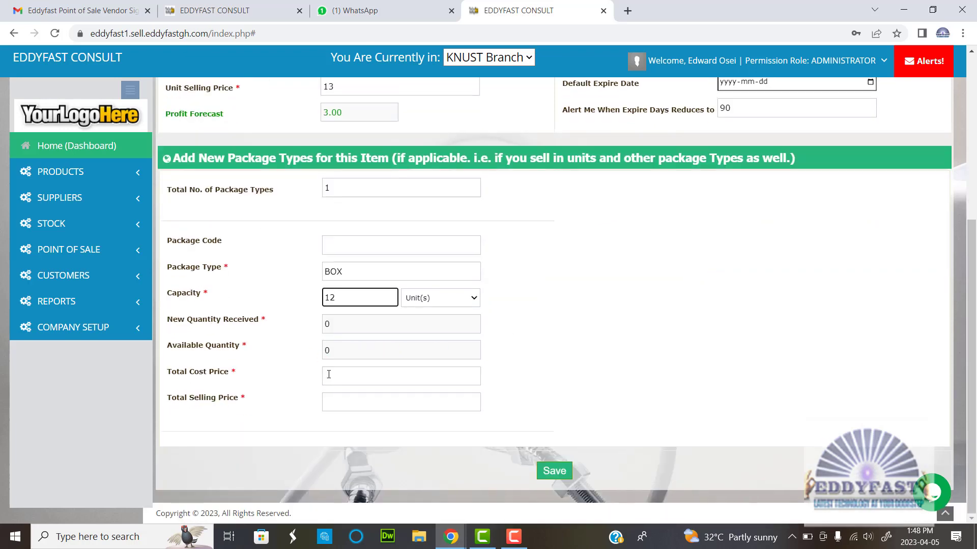
- Change the BOX package's capacity to 10 units
click(378, 377)
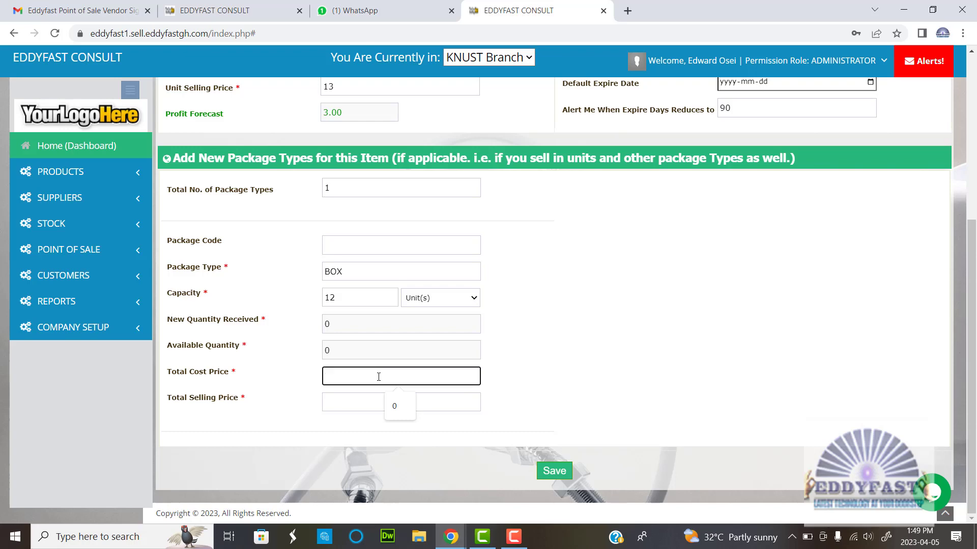
scroll(493, 392, up, 2)
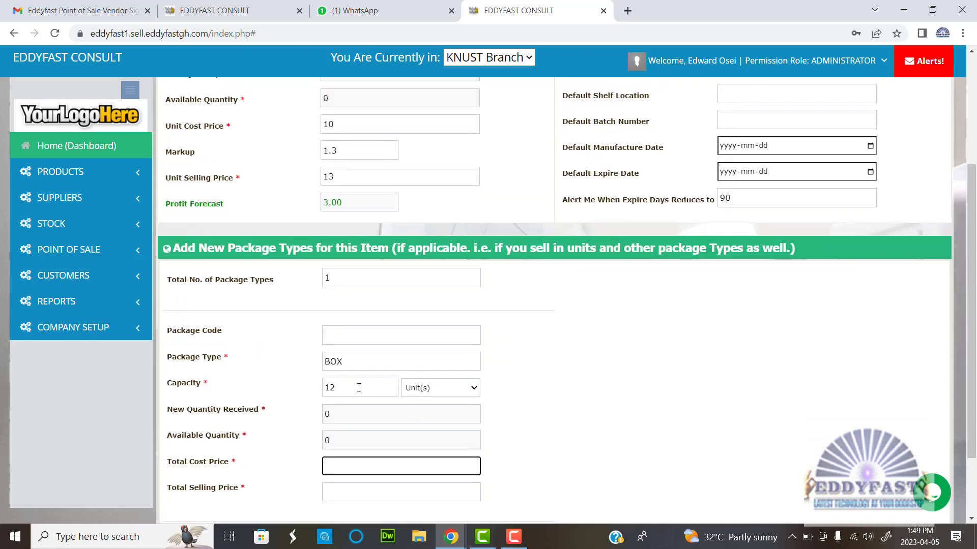
click(355, 390)
key(BackSpace)
text(0)
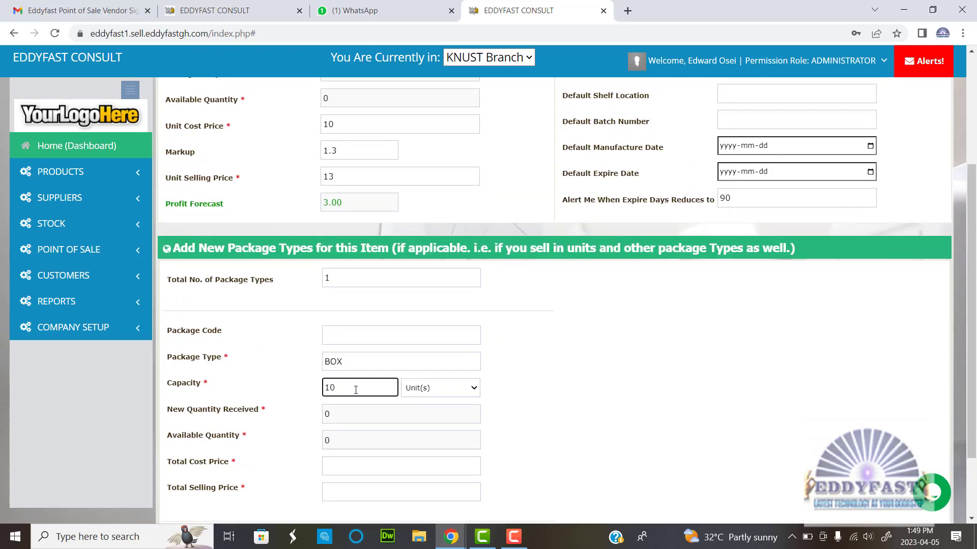
- Set the BOX package's total cost price to 100
scroll(565, 383, down, 2)
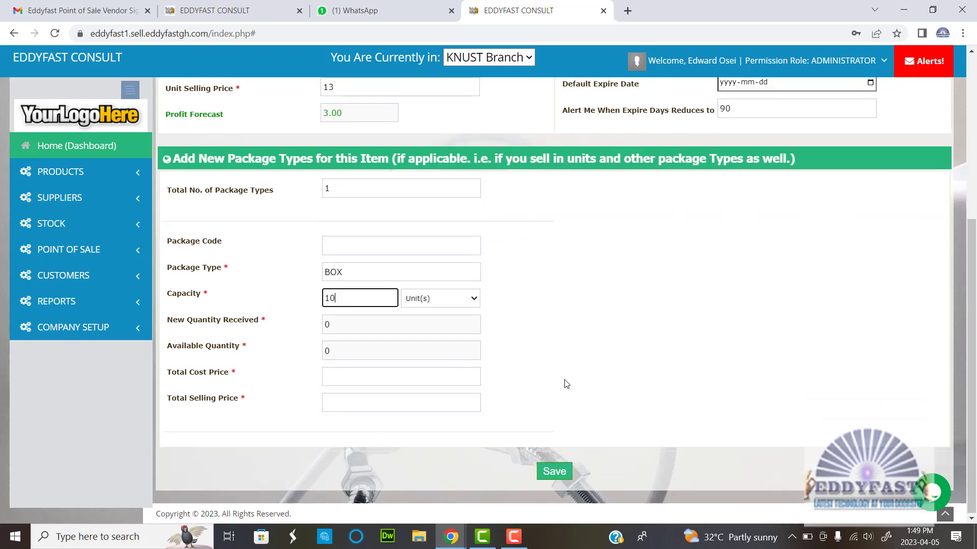
click(346, 379)
scroll(549, 371, up, 4)
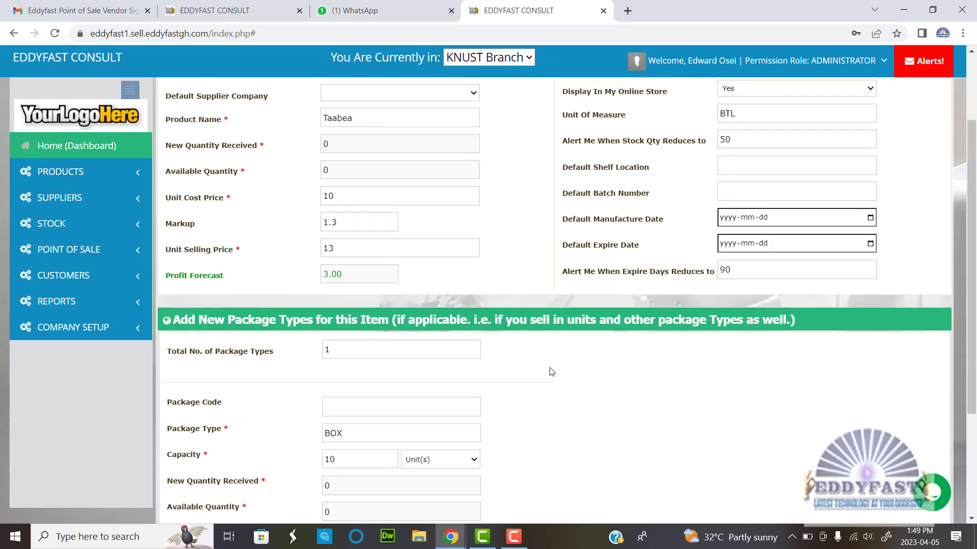
scroll(550, 370, down, 3)
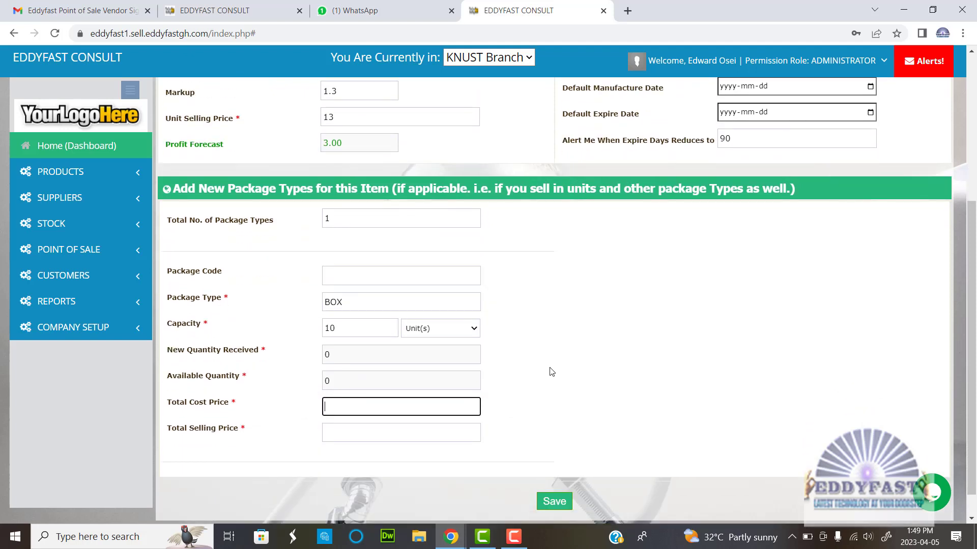
text(100)
- Check the unit selling price and set the BOX package's total selling price to 130
scroll(505, 294, up, 2)
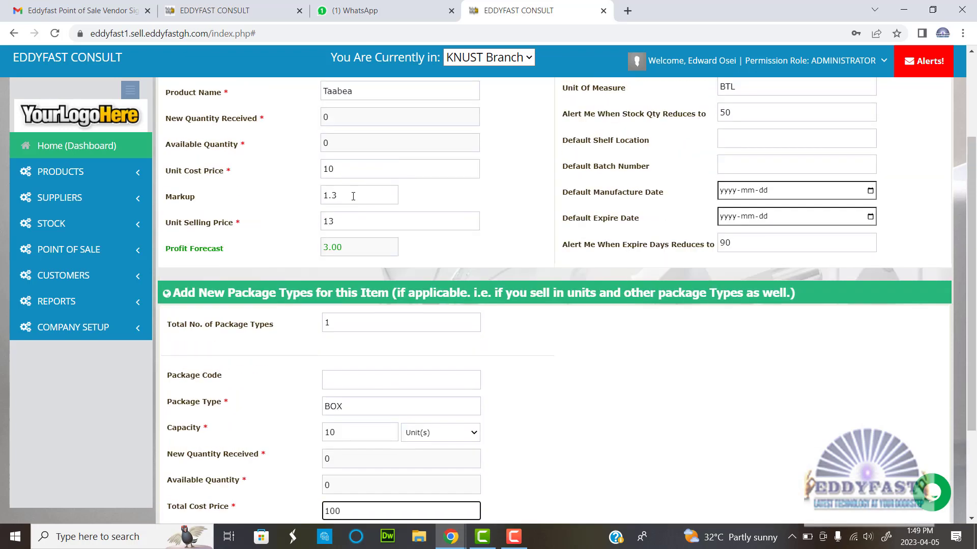
click(352, 222)
click(490, 278)
scroll(490, 279, down, 3)
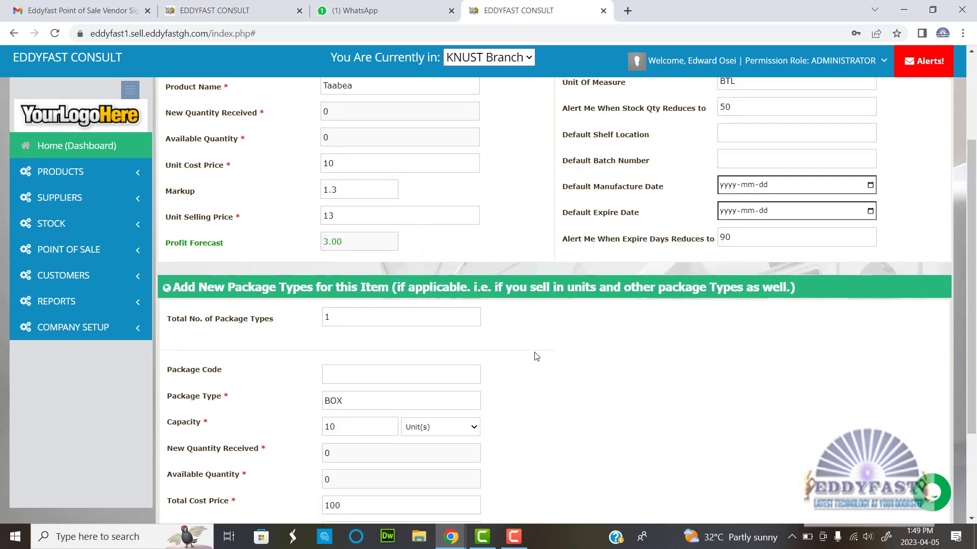
click(336, 401)
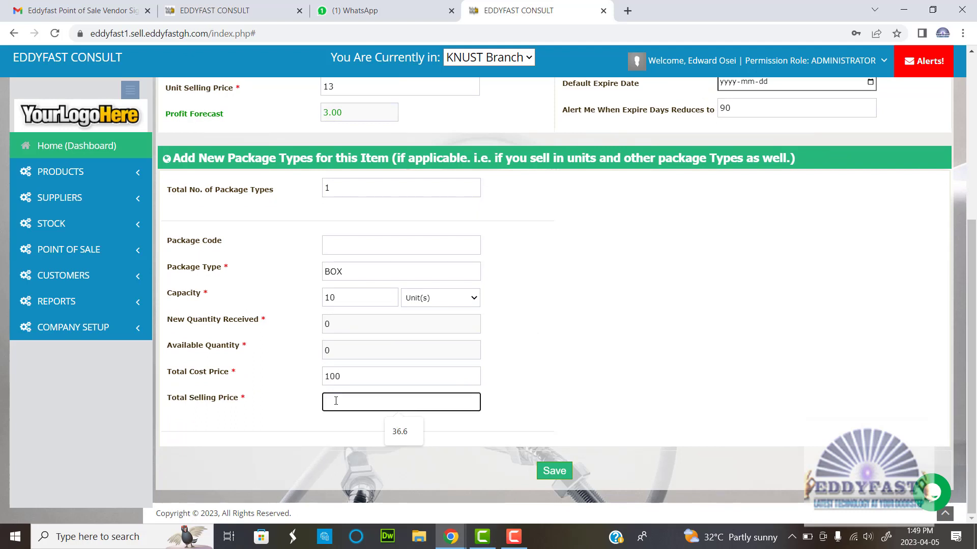
text(130)
- Change the BOX package's total selling price to 120 and look over the completed product form
click(335, 401)
key(BackSpace)
text(2)
scroll(554, 387, up, 5)
scroll(554, 379, down, 5)
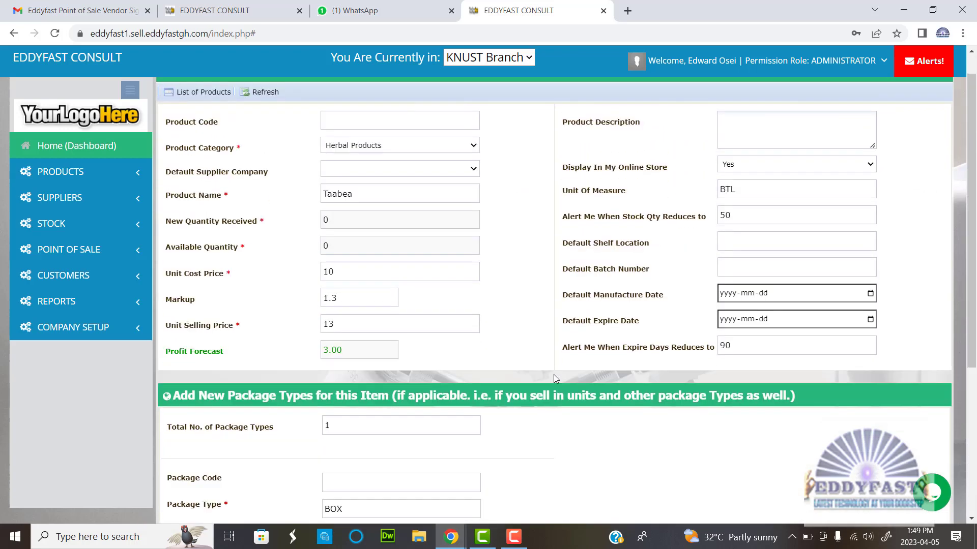
- Review the completed Taabea product form and save the product with its BOX package
scroll(554, 379, up, 5)
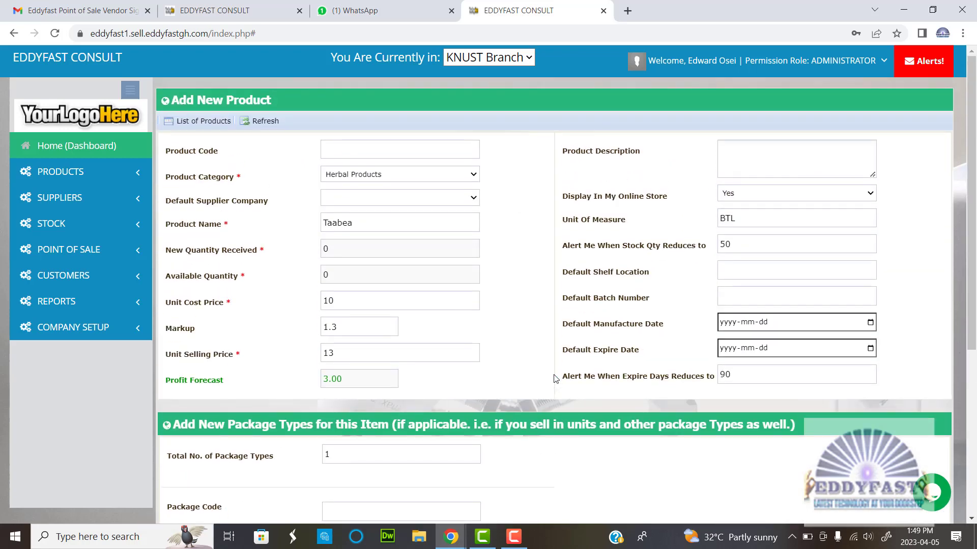
scroll(555, 379, down, 5)
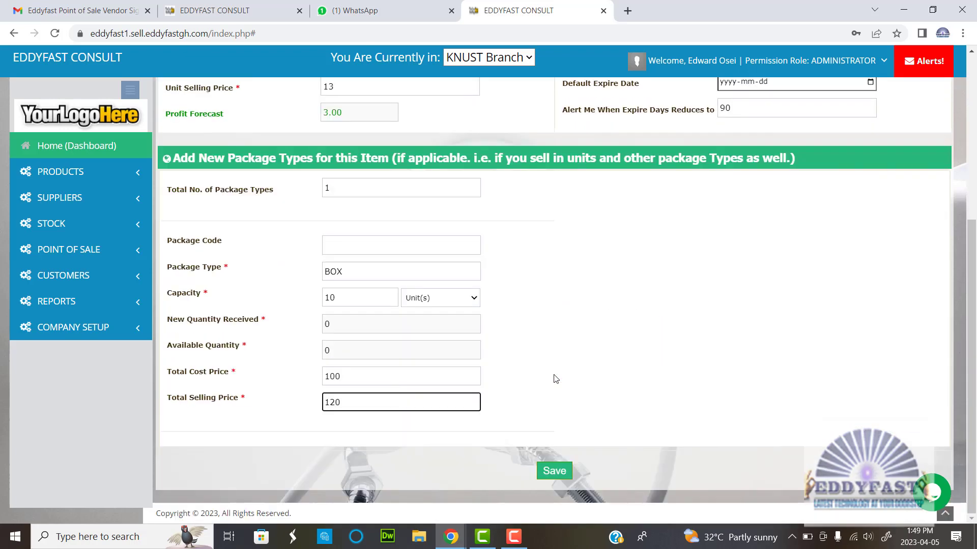
click(557, 473)
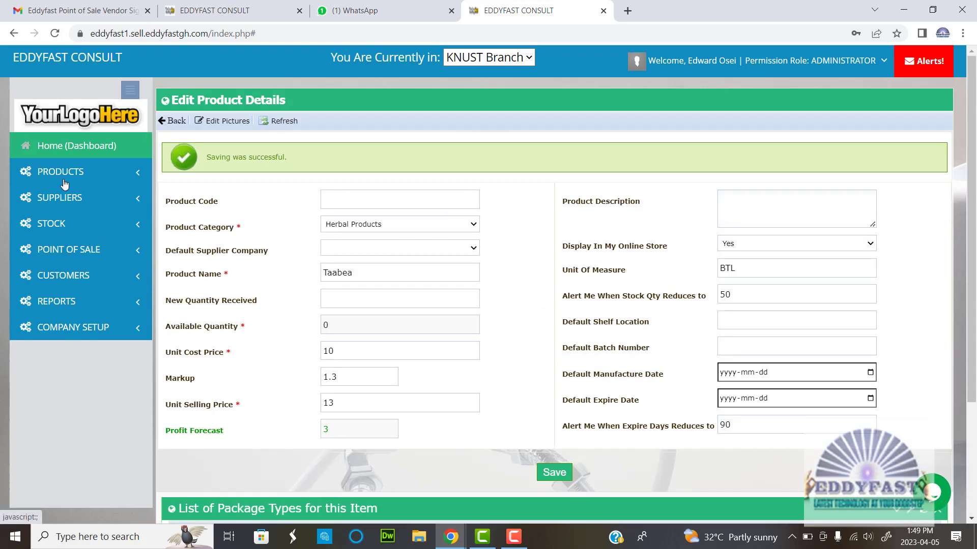
- Open the product list and check the unit and BOX prices listed for Taabea
click(74, 176)
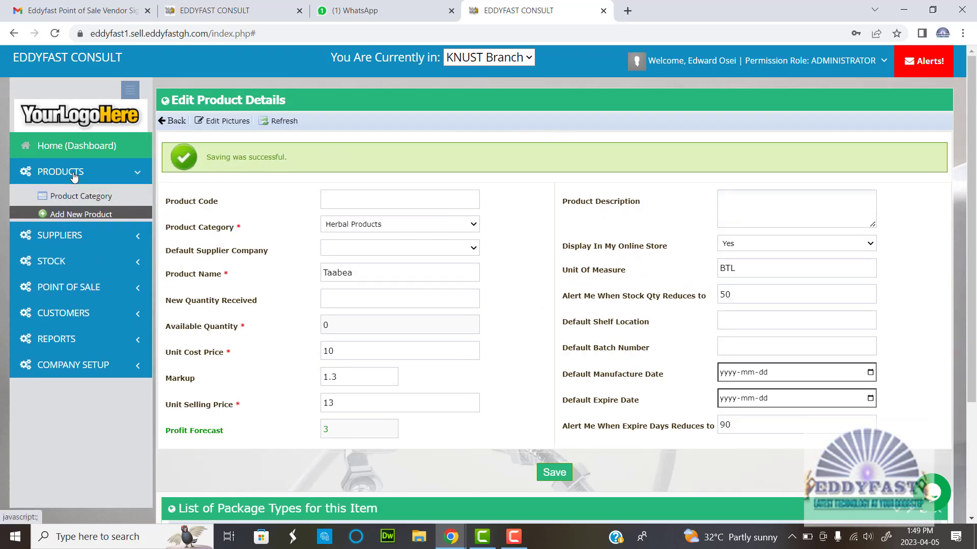
click(86, 239)
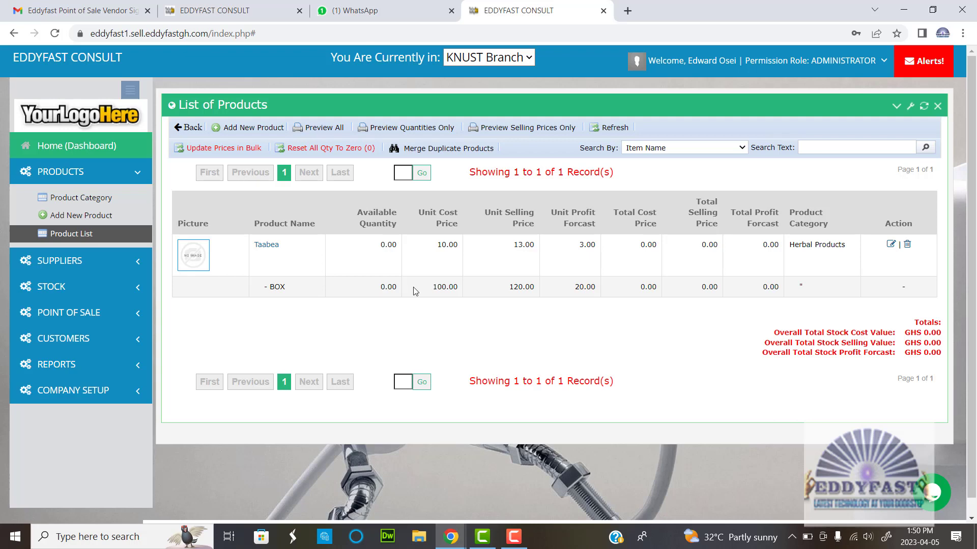
double_click(520, 288)
click(528, 299)
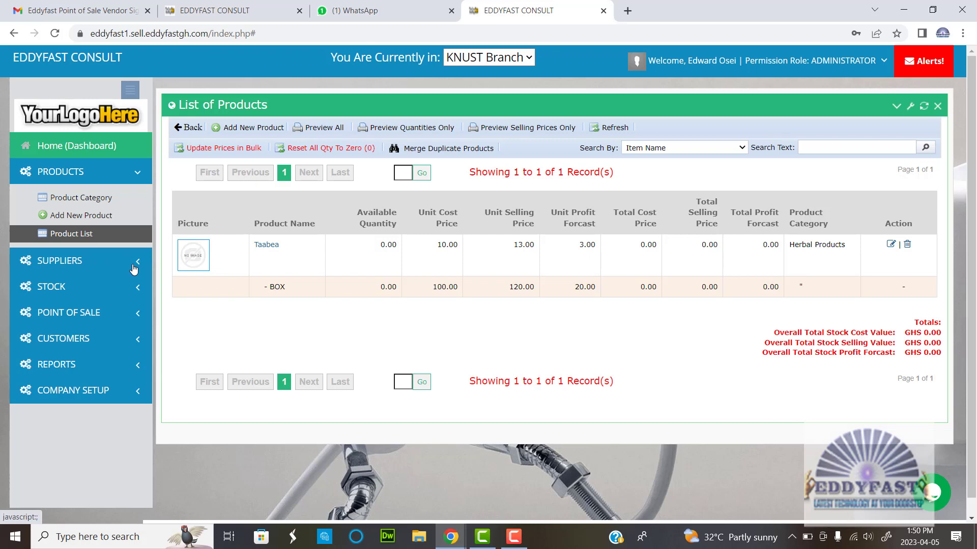
- Start a new product in the Orthodox Products category and name it Paracetamol UK 500mg TAB
click(78, 219)
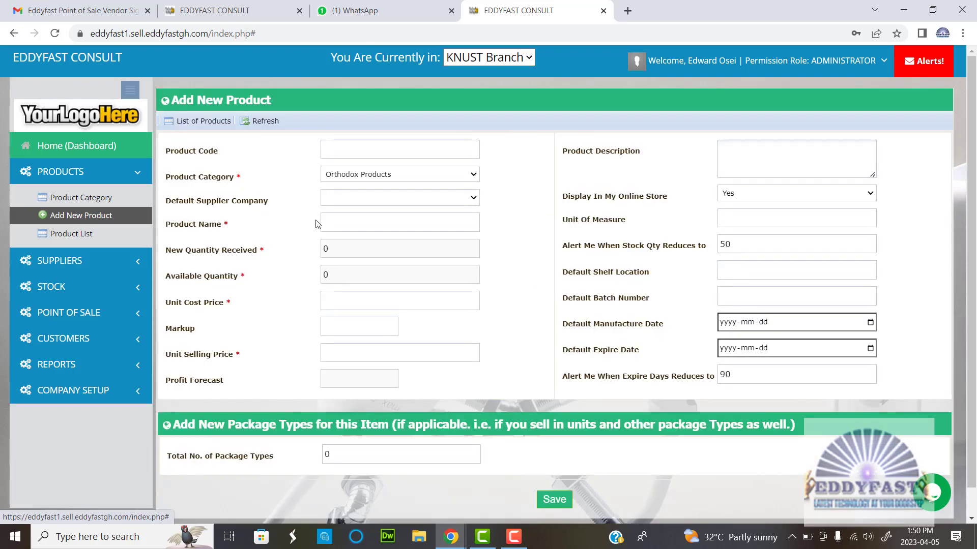
click(379, 176)
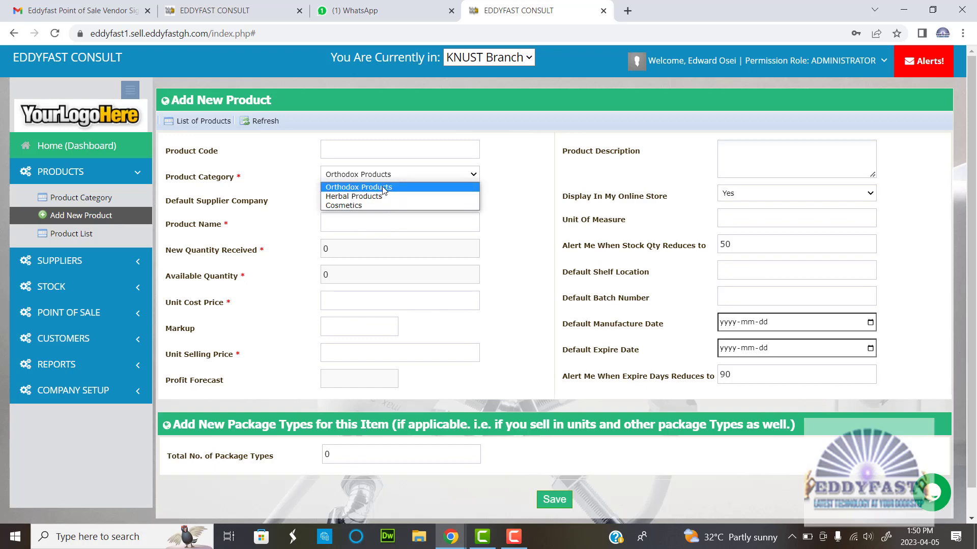
click(383, 188)
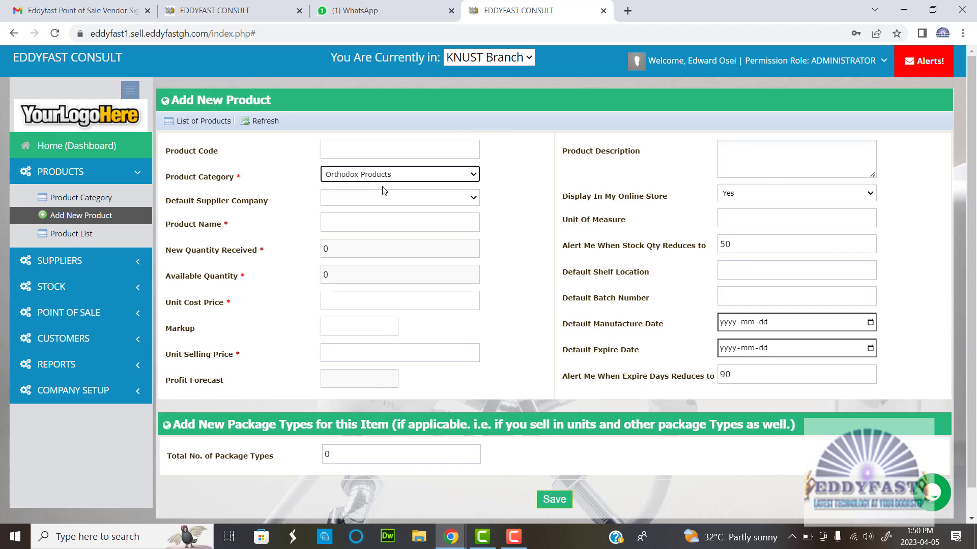
click(357, 228)
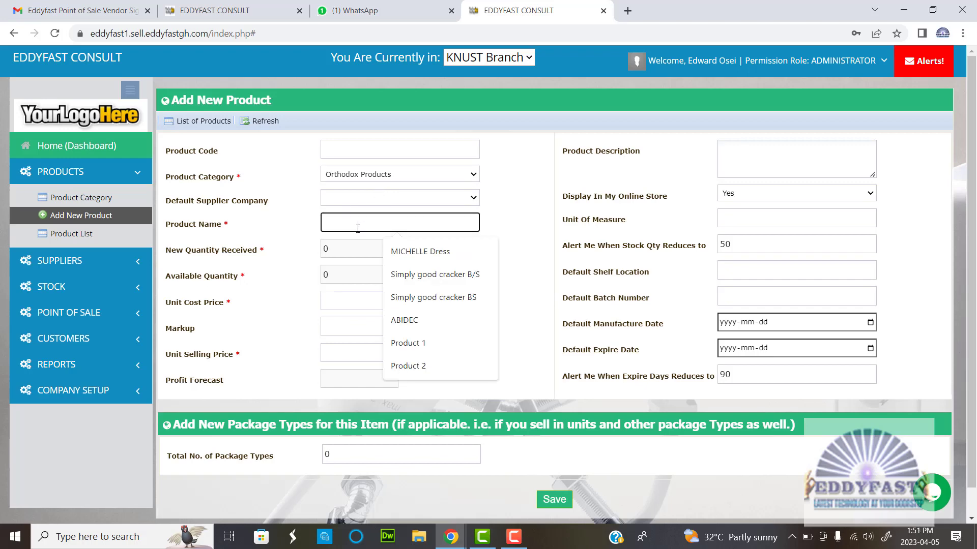
text(p)
key(BackSpace)
text(P)
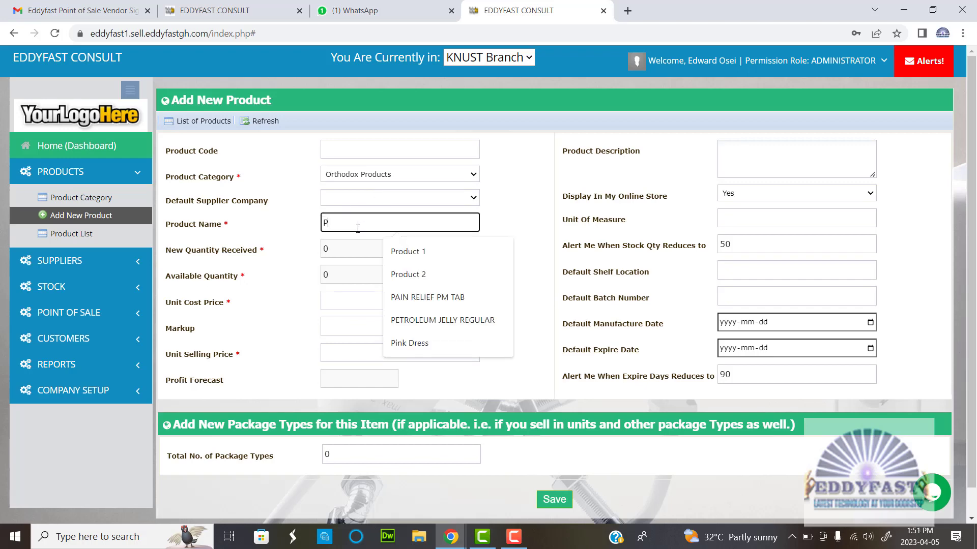
text(arace)
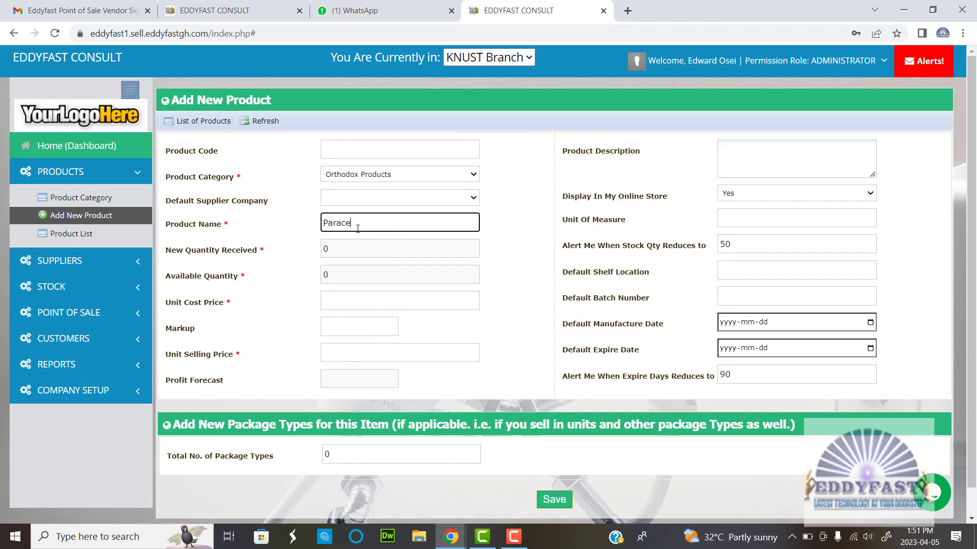
text(tamol Uk)
key(BackSpace)
text(K)
text(500mg TAB)
- Copy TAB from the product name into the unit of measure
double_click(438, 222)
key(ctrl+c)
click(770, 224)
key(ctrl+v)
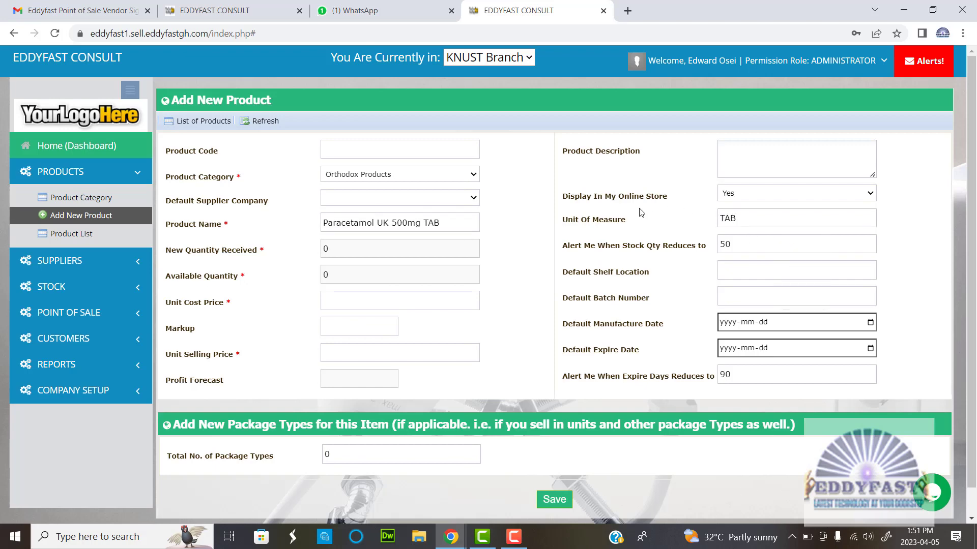
- Set the product's unit cost price to 1 and its markup to 1.3
click(340, 299)
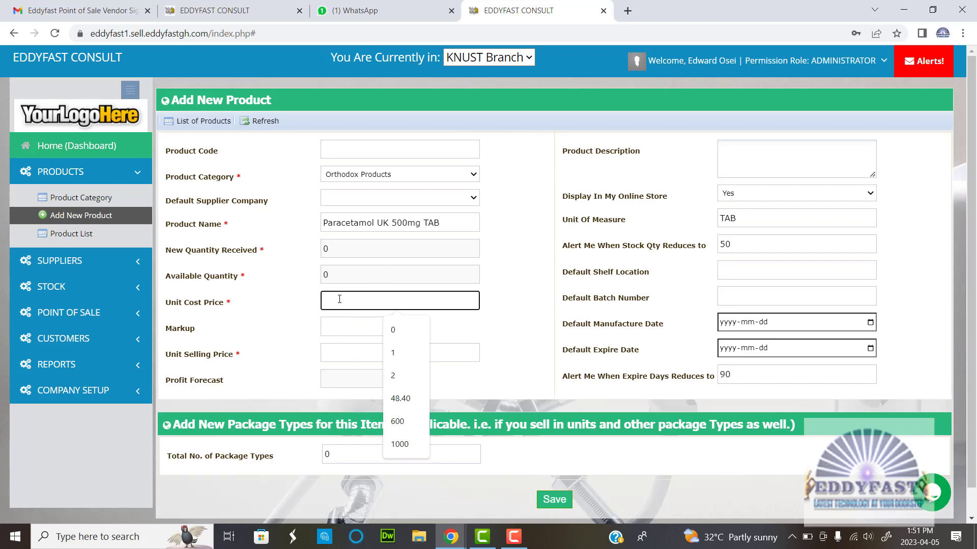
text(1)
click(333, 353)
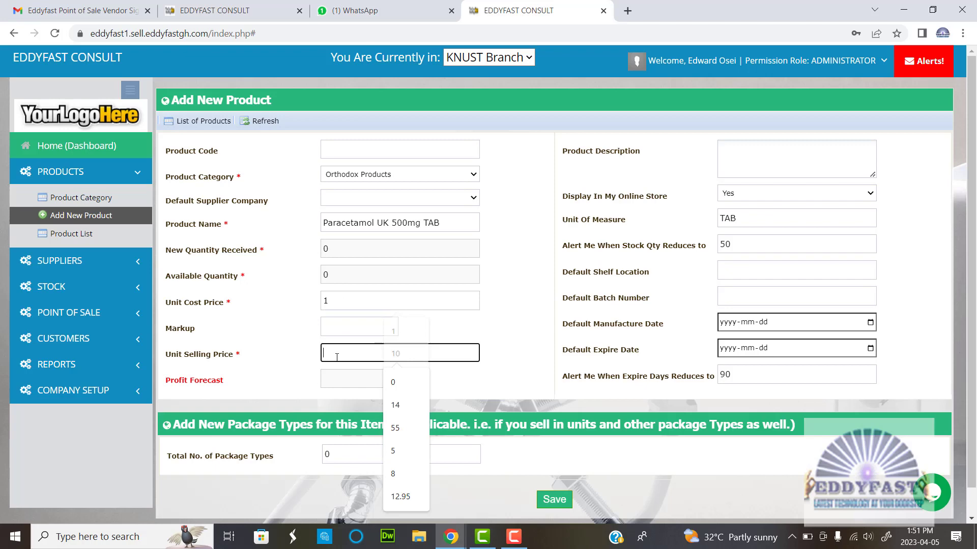
click(332, 327)
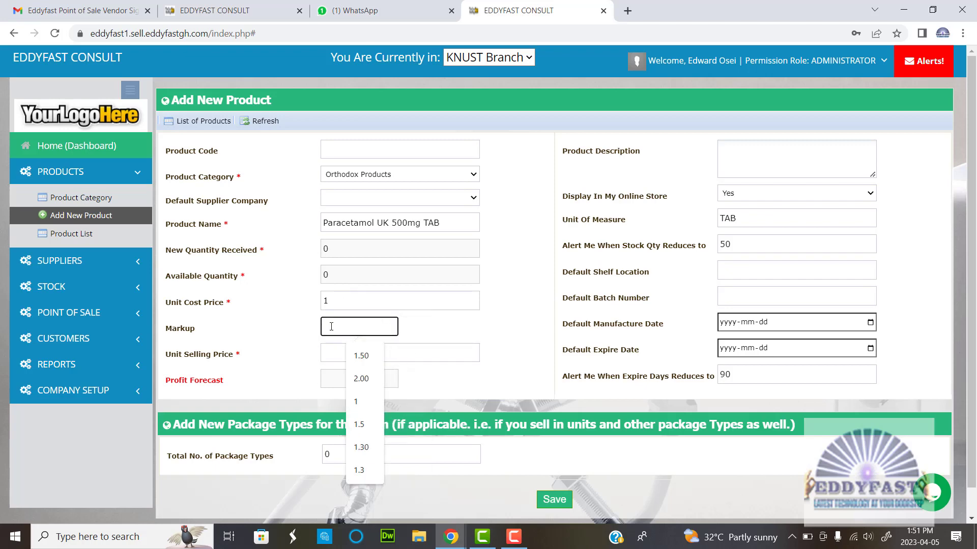
text(1)
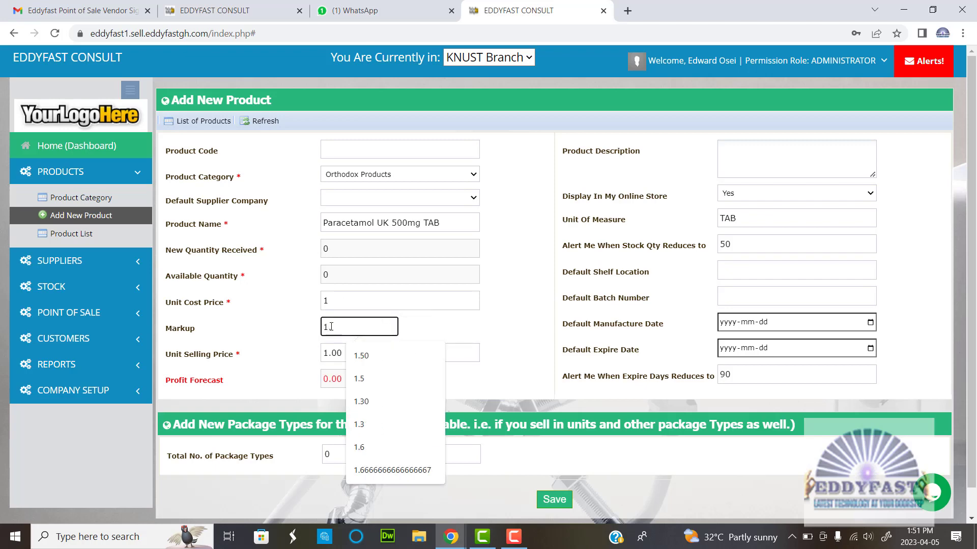
text(.3)
click(470, 329)
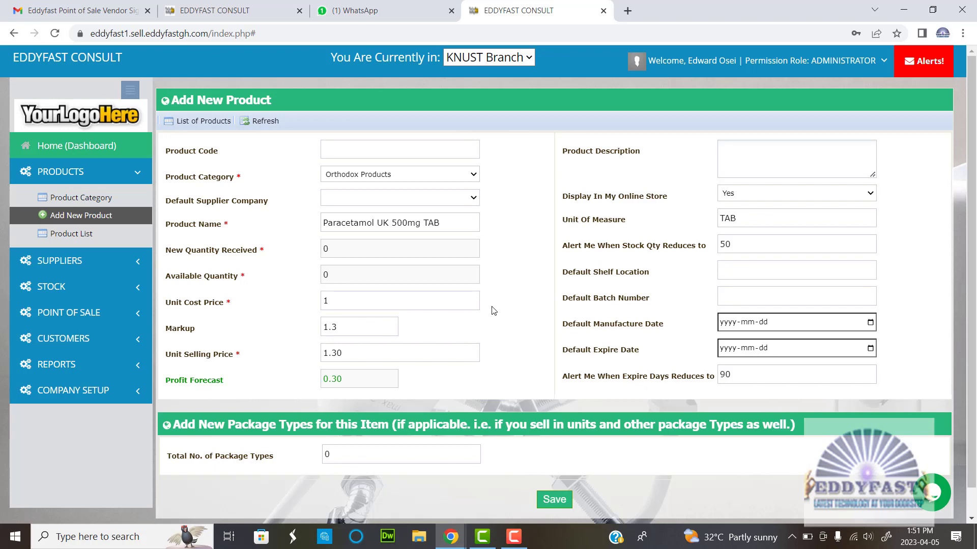
- Save the paracetamol product without package types and view the product list
scroll(494, 311, down, 1)
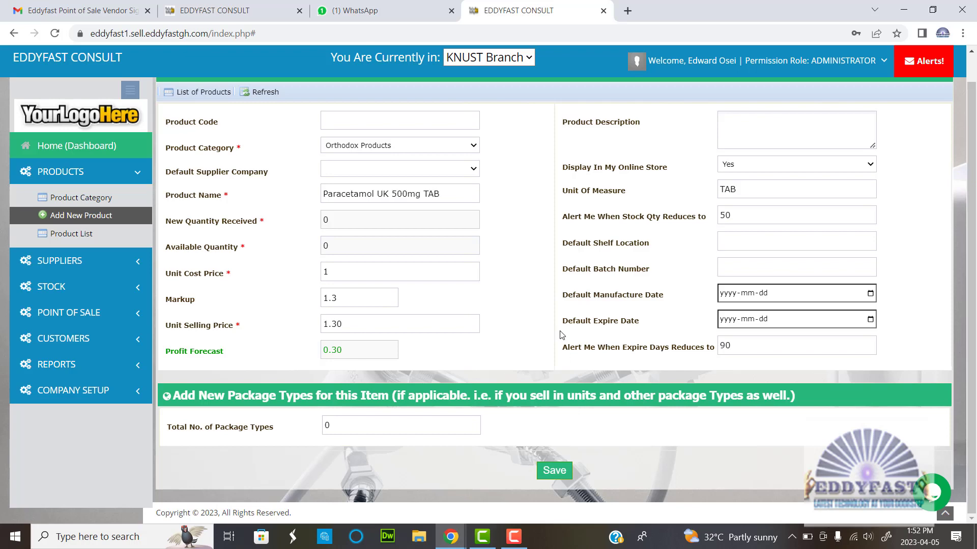
click(553, 471)
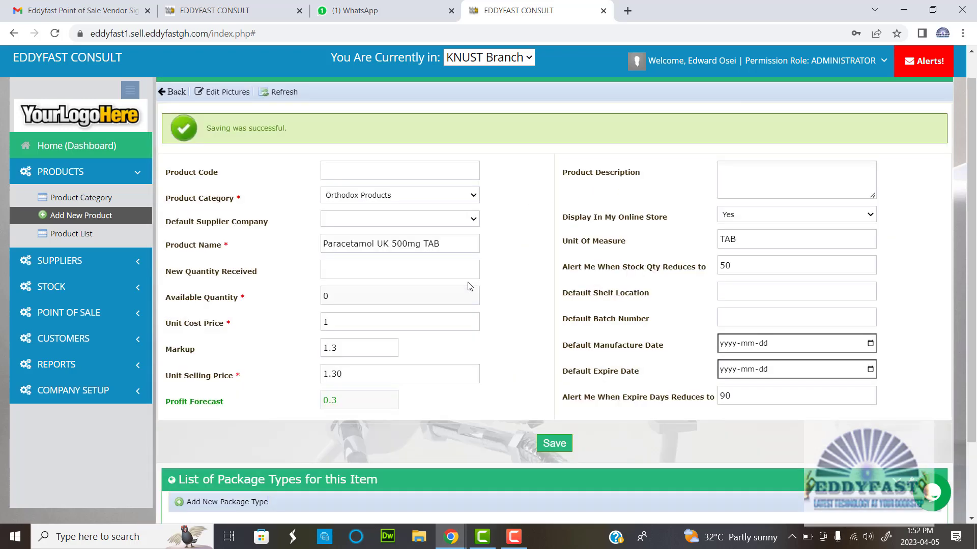
click(76, 235)
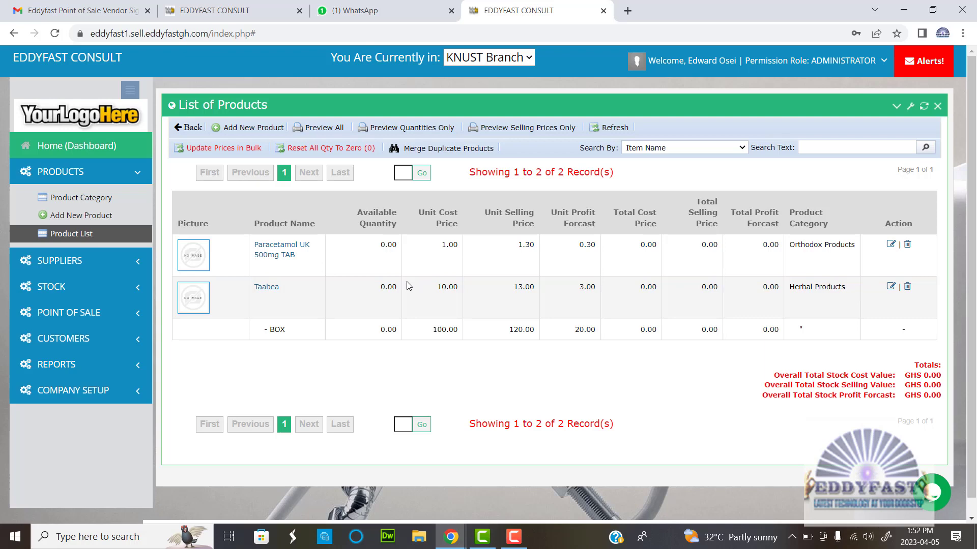
- Open Paracetamol UK 500mg TAB for editing, try a new received quantity of 50, and clear it again
click(77, 262)
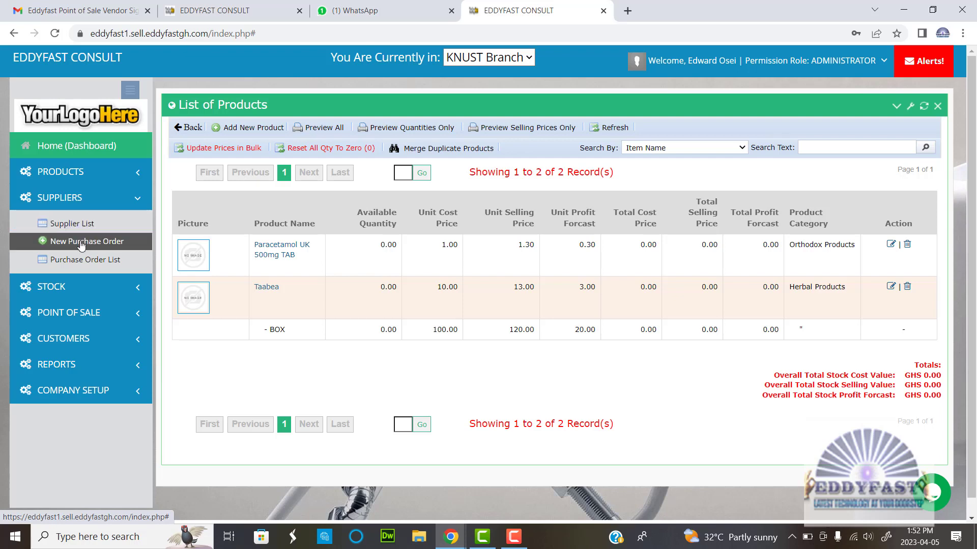
click(890, 247)
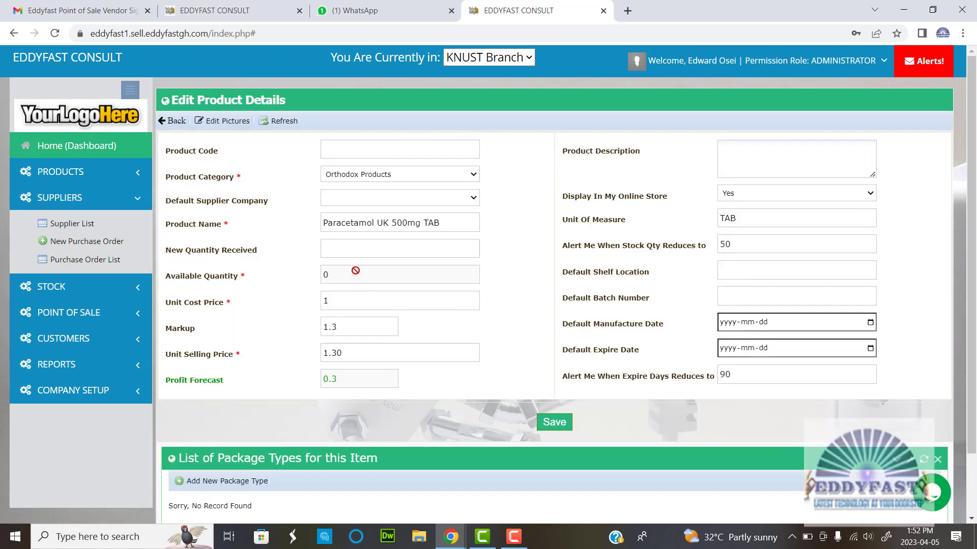
click(343, 250)
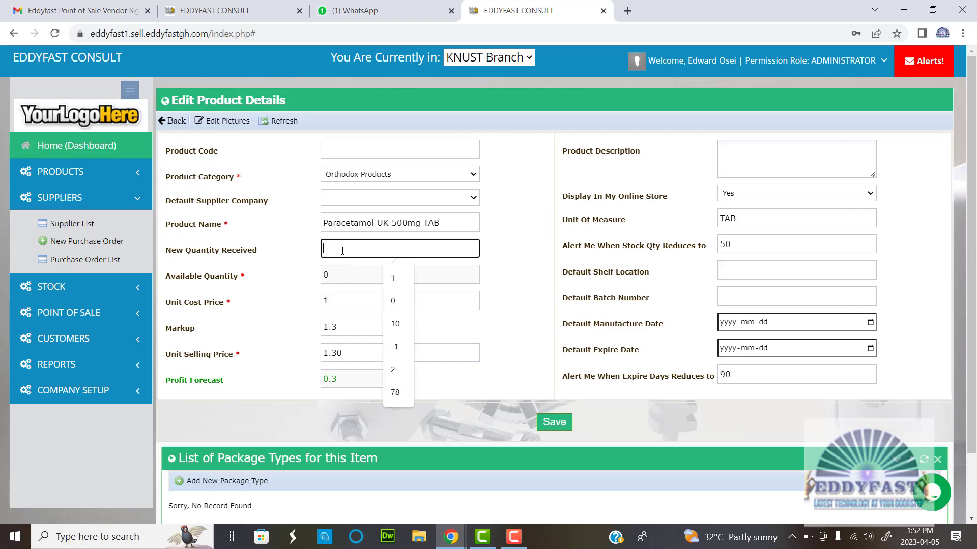
click(514, 258)
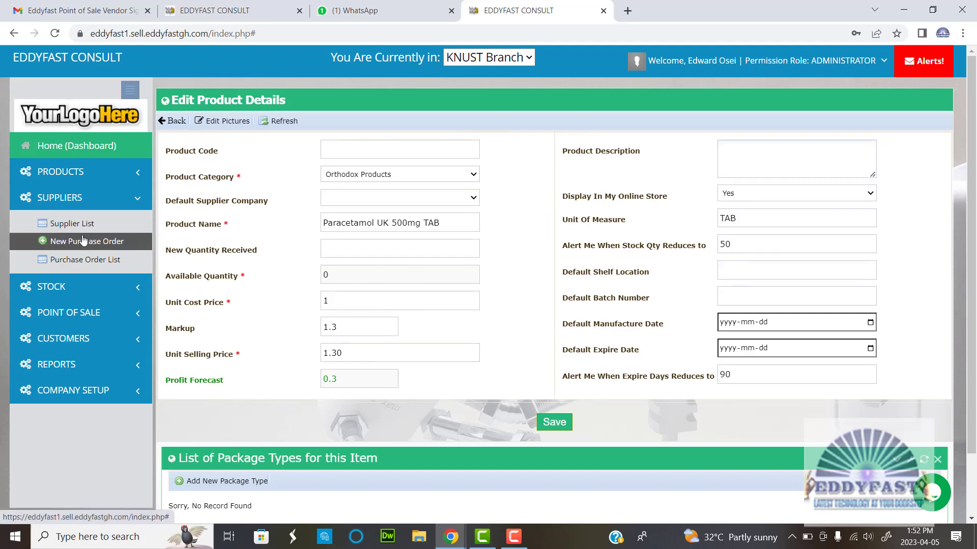
click(370, 244)
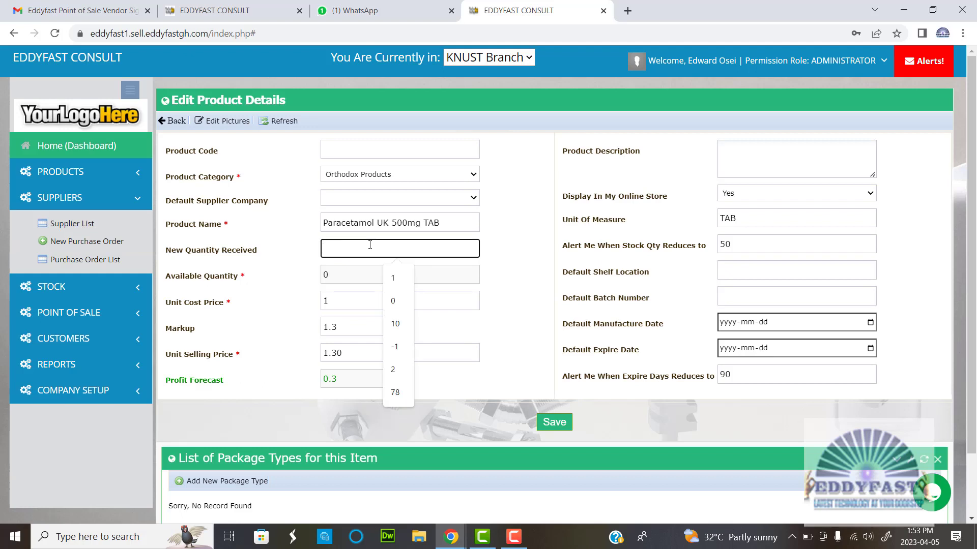
text(50)
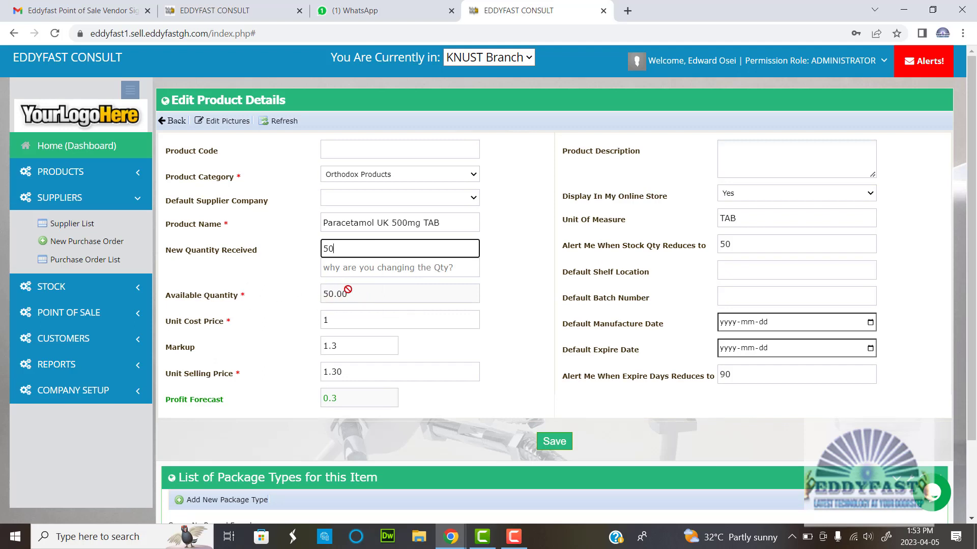
click(355, 265)
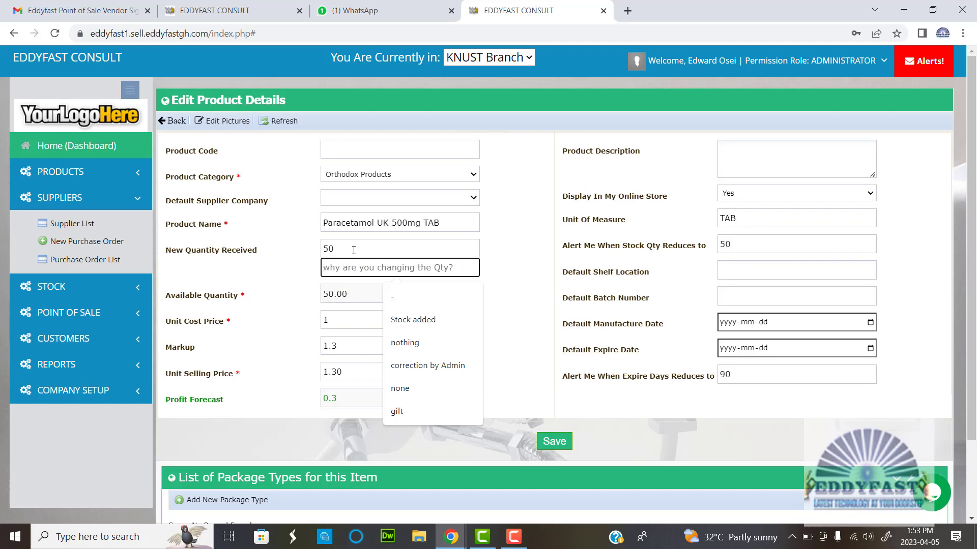
click(353, 250)
key(BackSpace)
key(BackSpace)
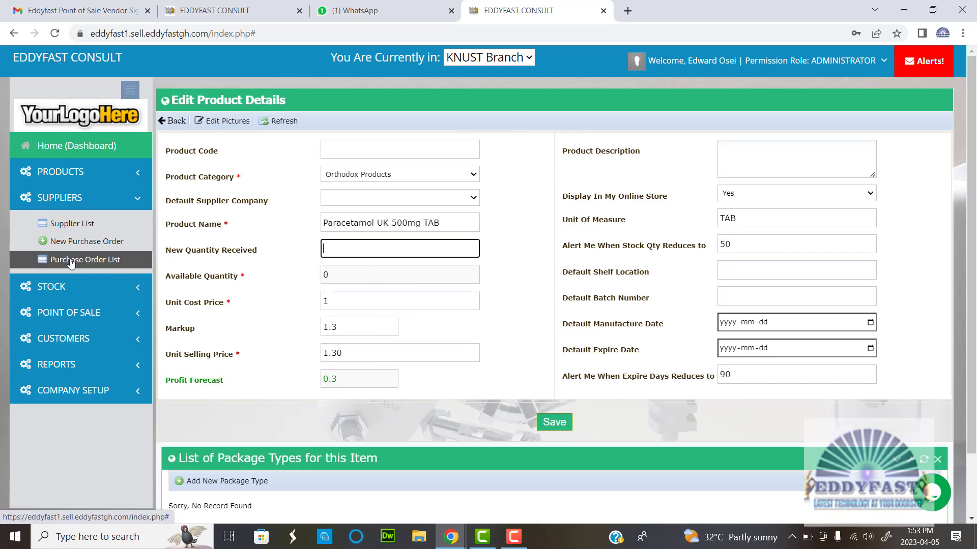
- Open the supplier list and check whether any suppliers are registered
scroll(240, 328, down, 1)
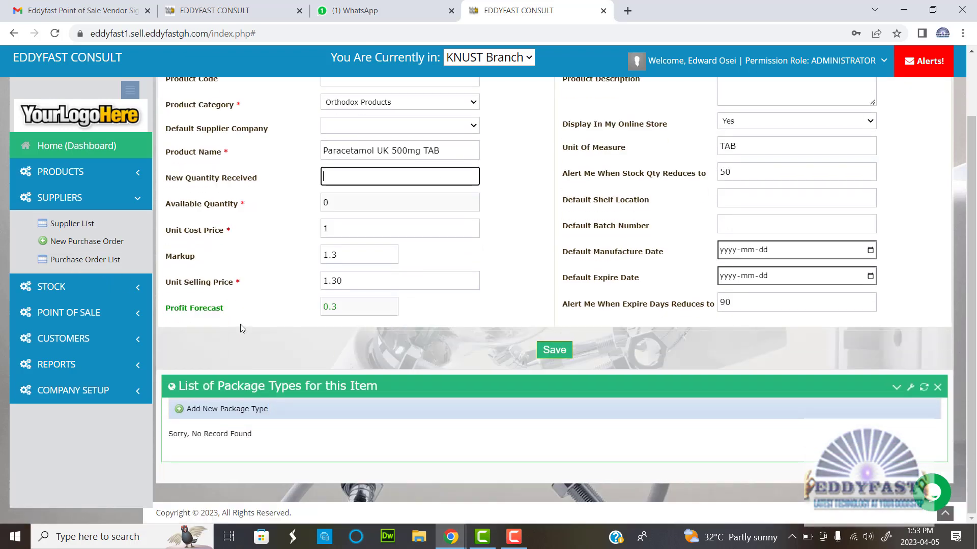
scroll(240, 328, up, 1)
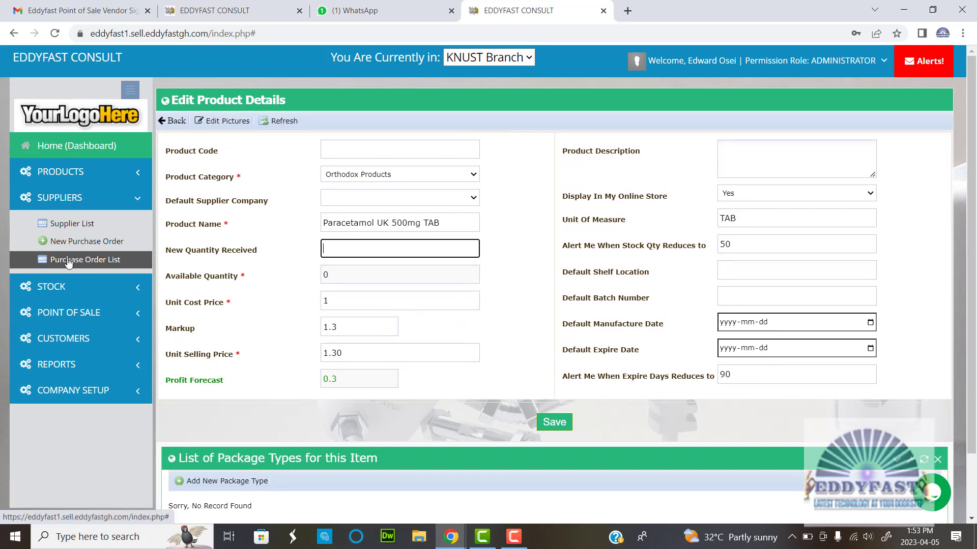
click(62, 230)
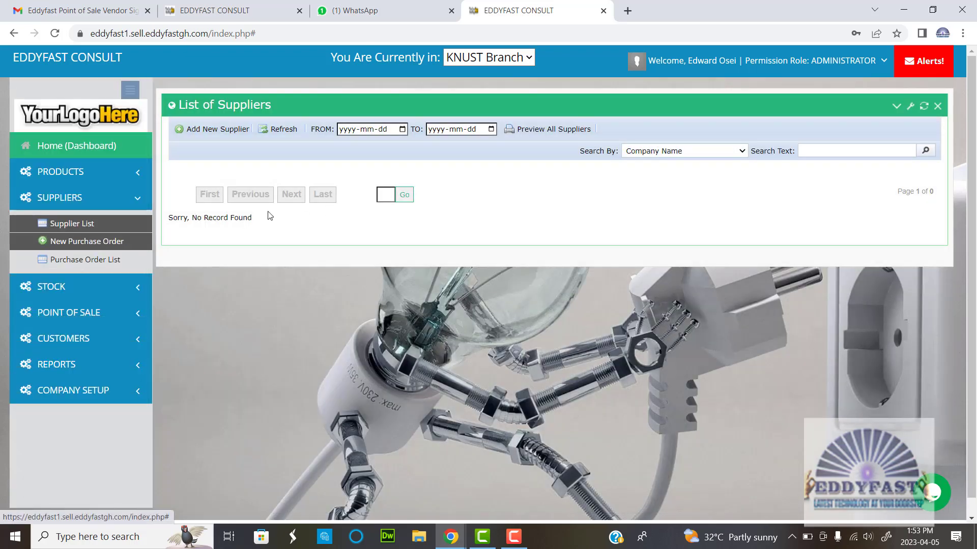
double_click(231, 220)
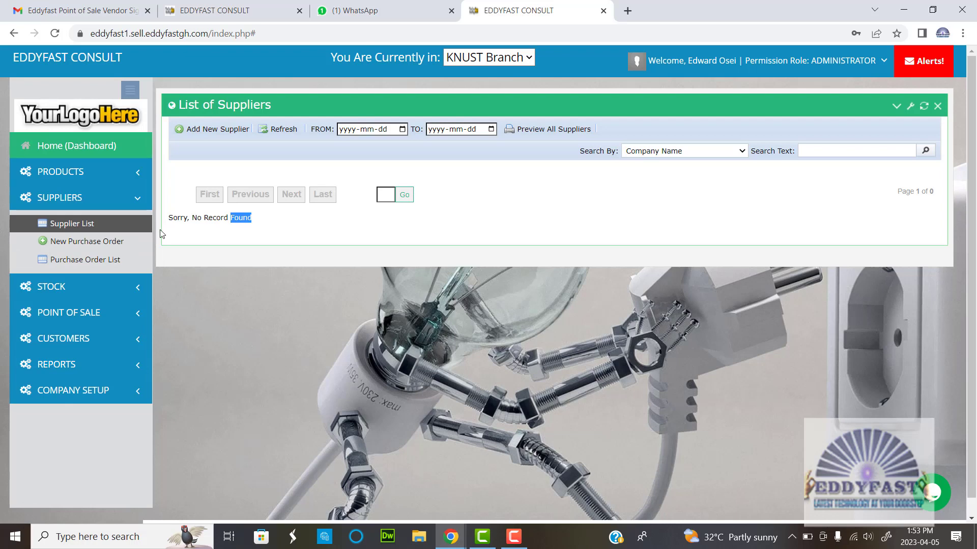
- Search for LEVON in a new purchase order and open the form for creating a new product
click(85, 248)
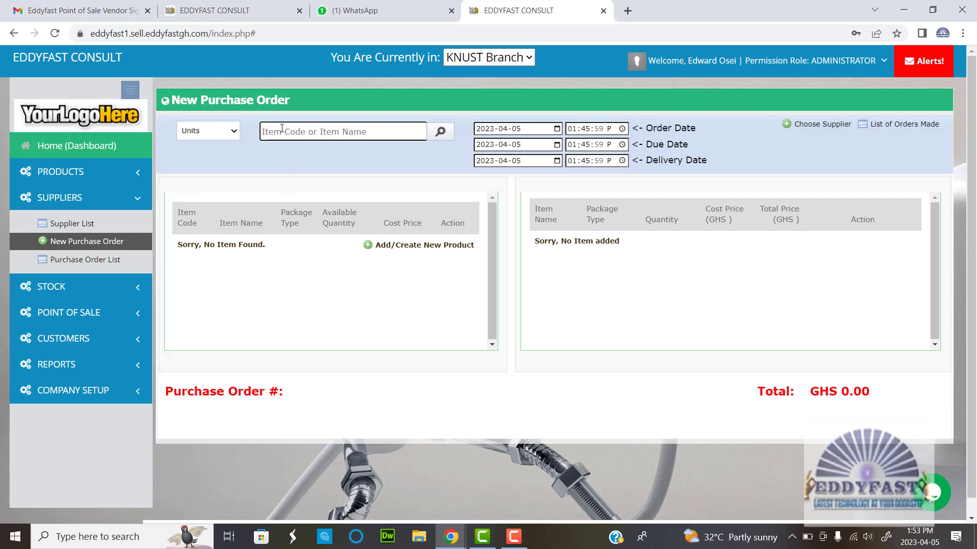
click(60, 247)
text(LEVON)
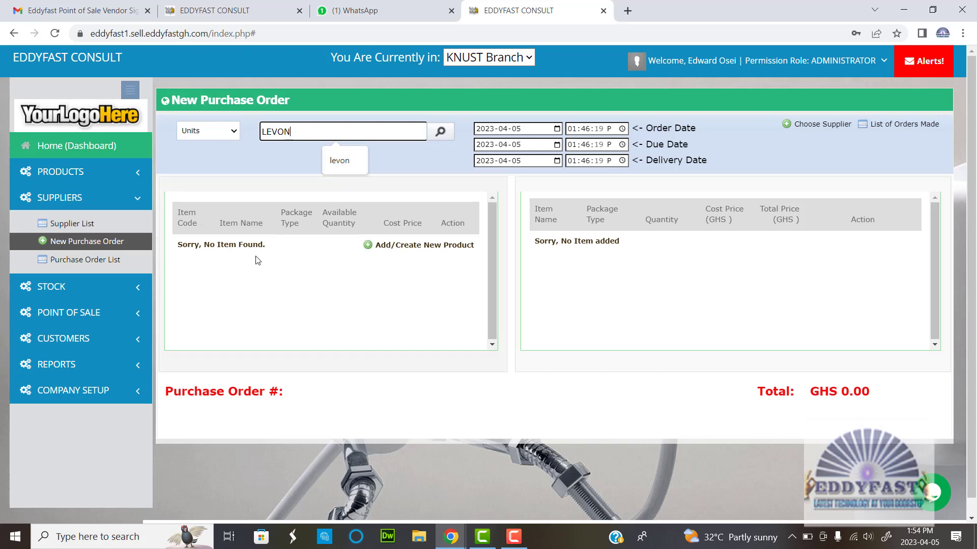
click(413, 246)
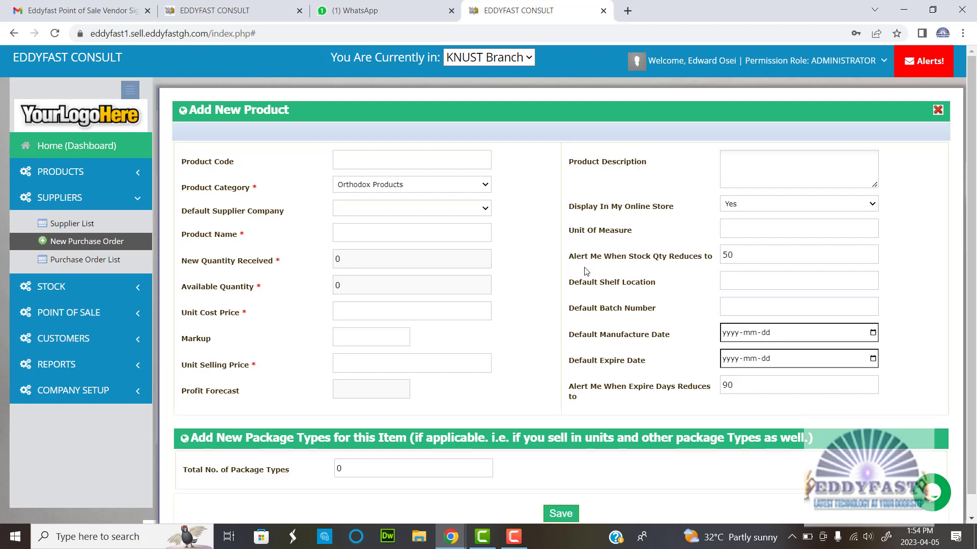
- Name the new product Levon 2, keeping it in the Orthodox Products category
scroll(586, 271, down, 1)
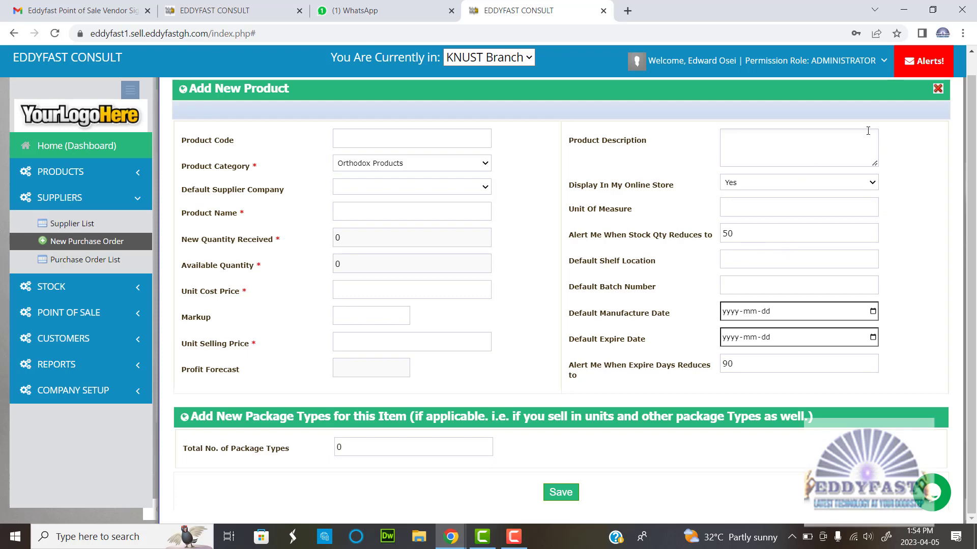
scroll(647, 214, up, 1)
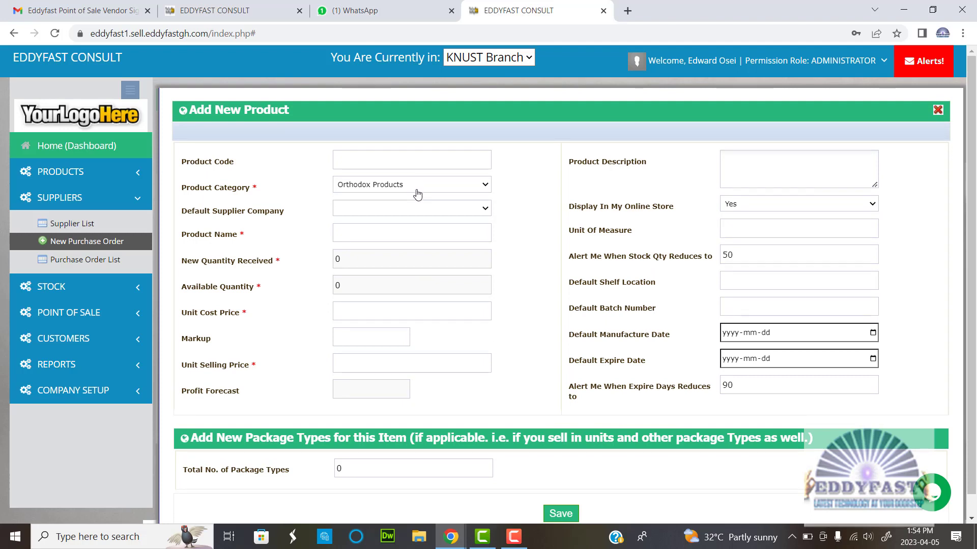
click(396, 229)
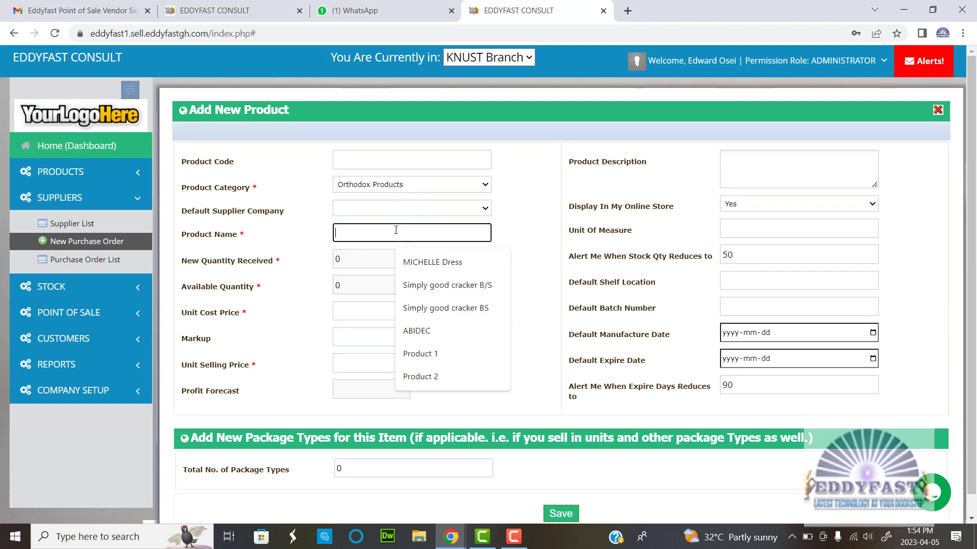
text(l)
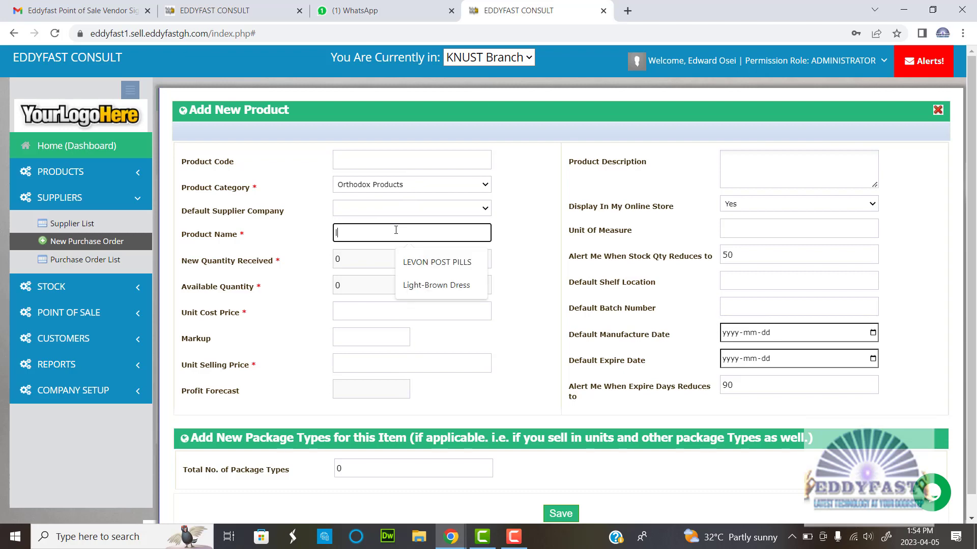
key(BackSpace)
text(Levon 2)
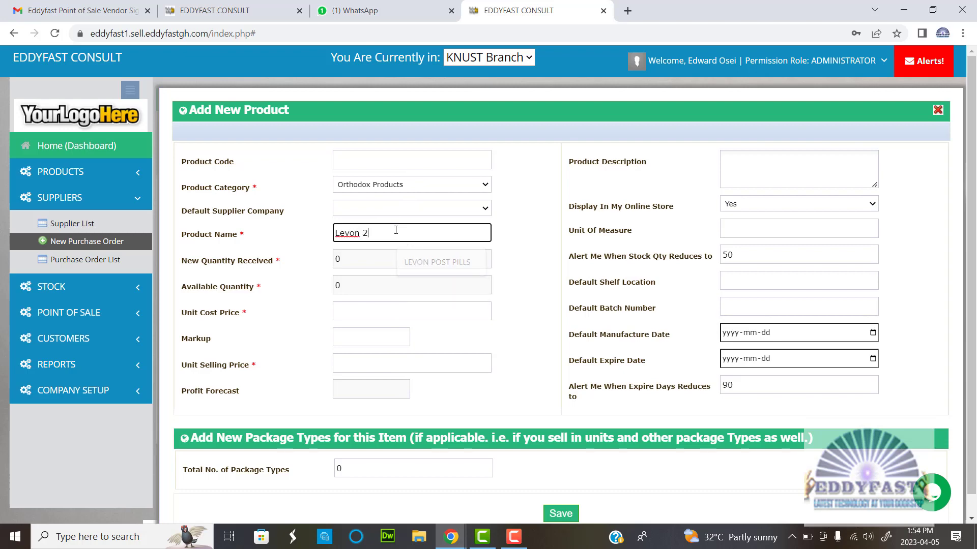
- Set Levon 2's unit cost price to 2 and unit selling price to 3, and save the product
click(363, 313)
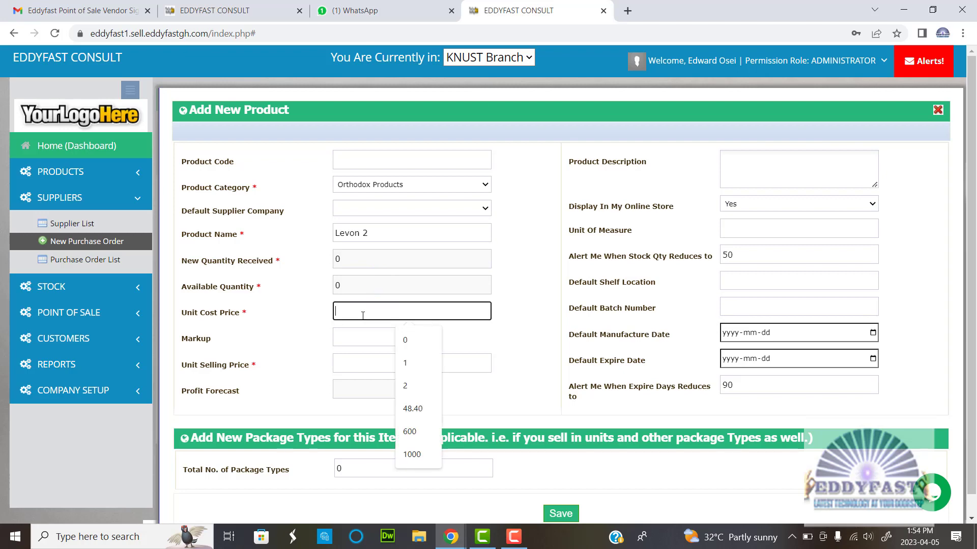
text(2)
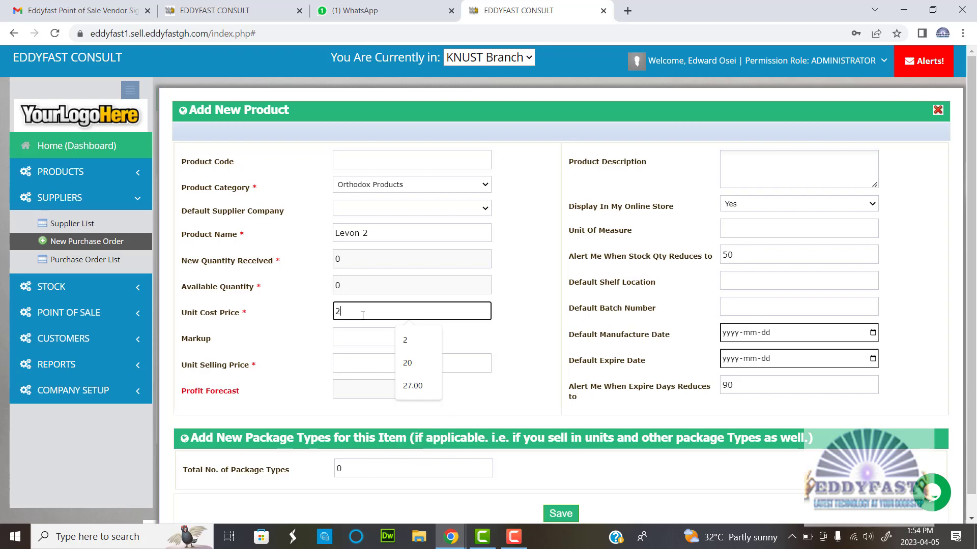
click(362, 358)
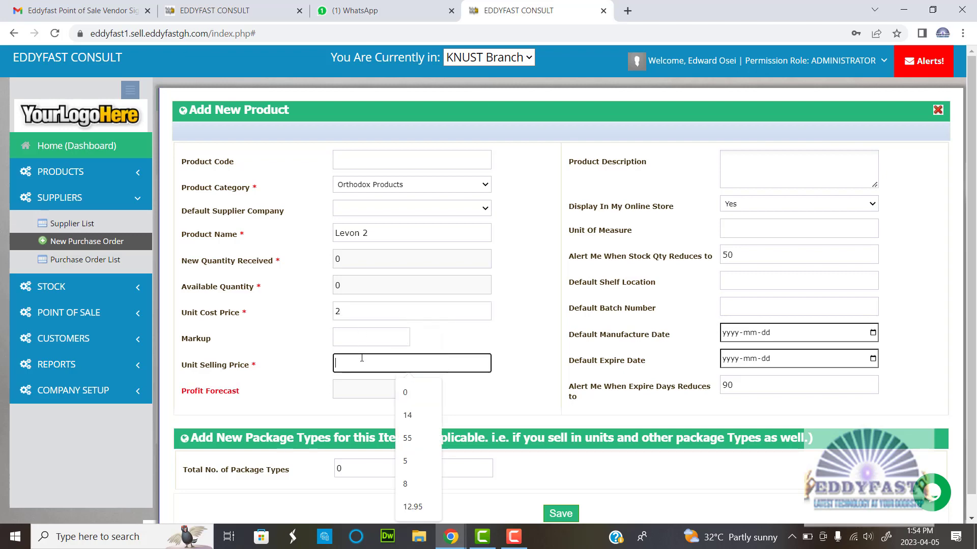
text(3)
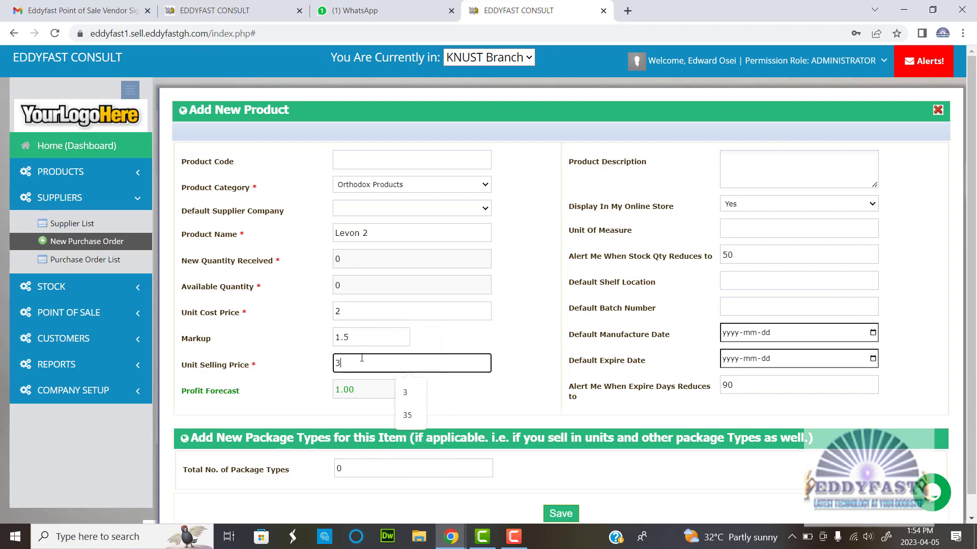
click(554, 382)
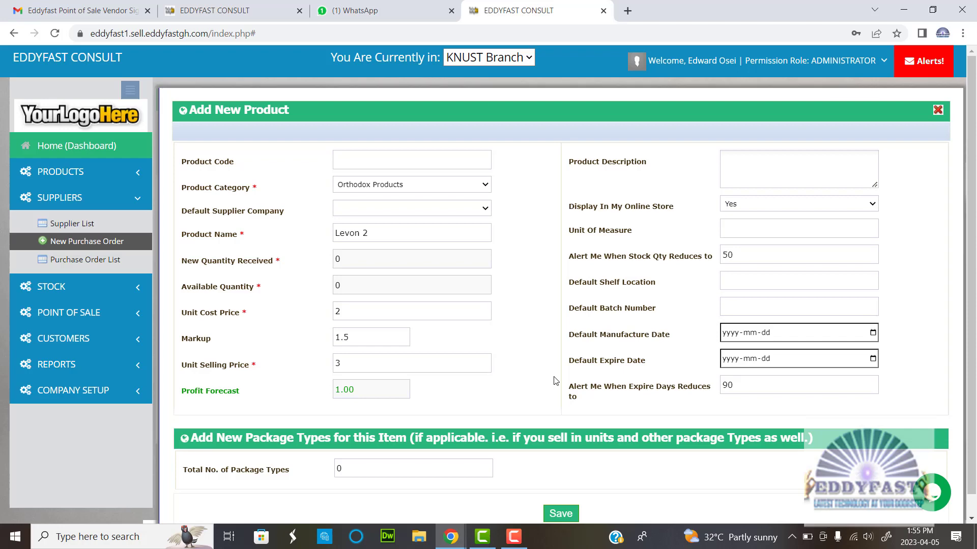
scroll(558, 433, down, 1)
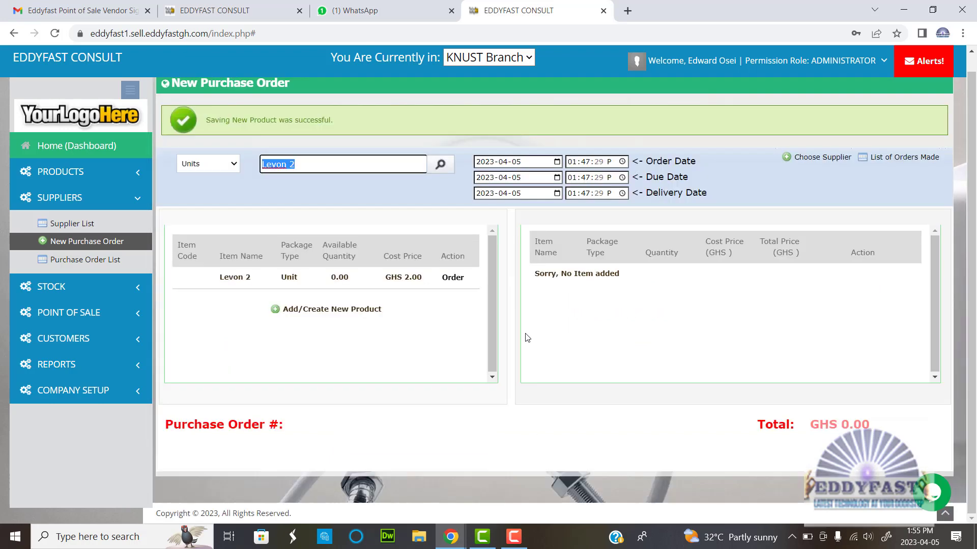
- Add Levon 2 to the purchase order and open its additional order details
scroll(442, 226, up, 1)
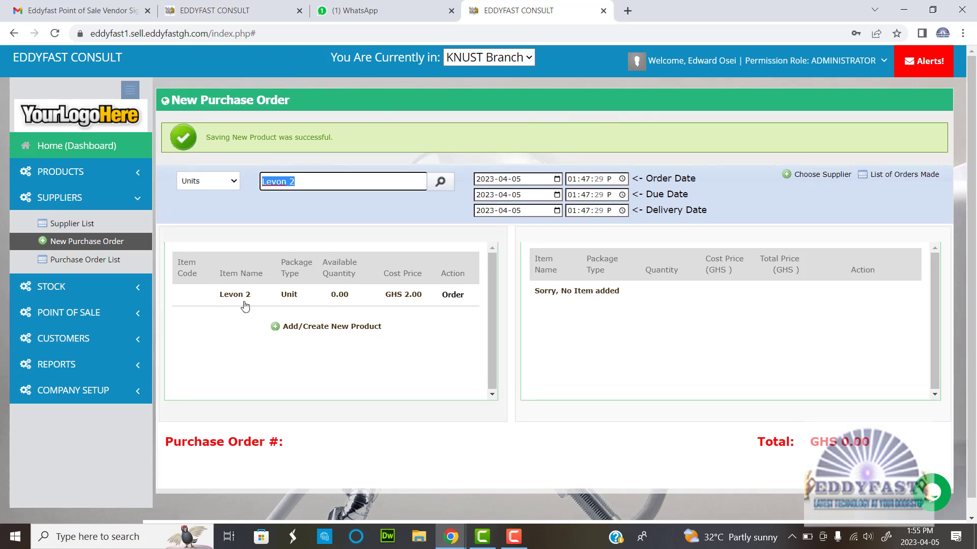
click(453, 299)
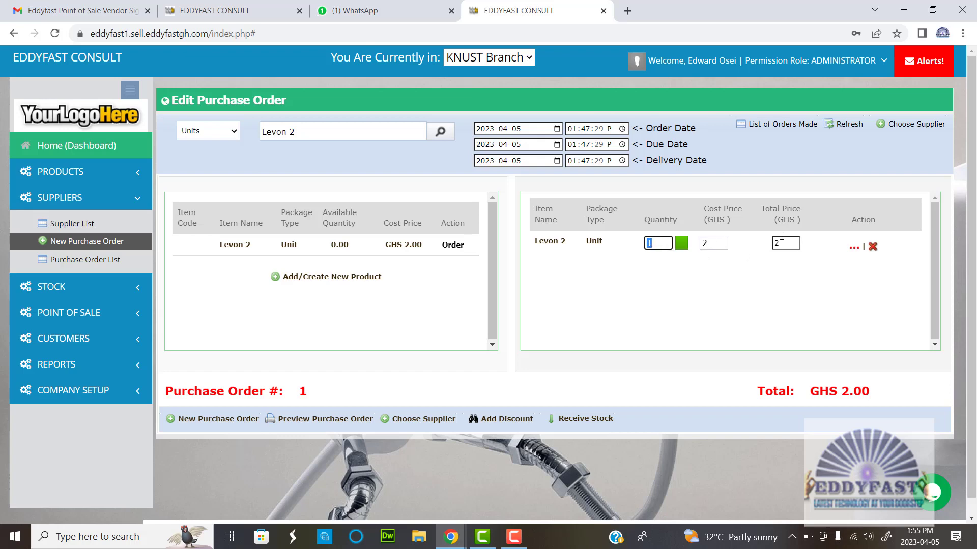
click(854, 249)
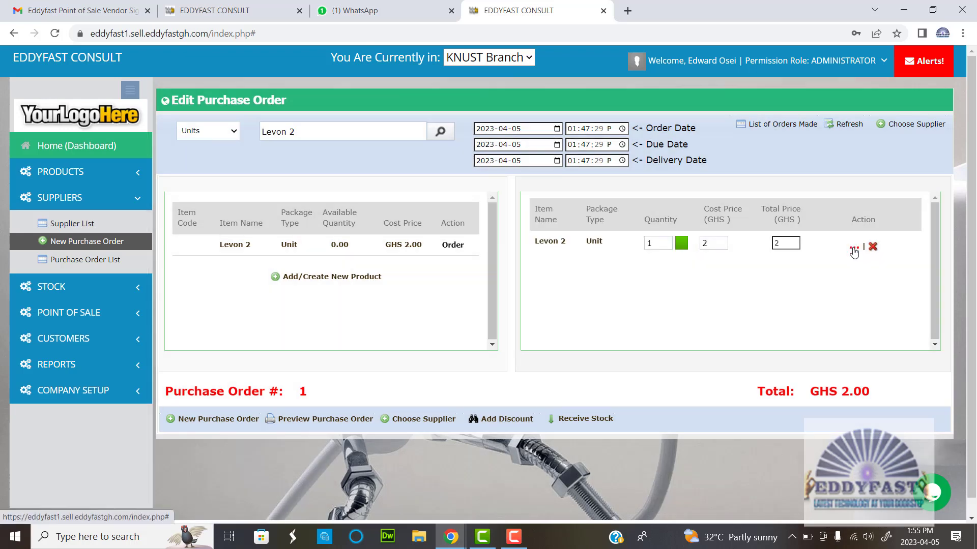
click(854, 250)
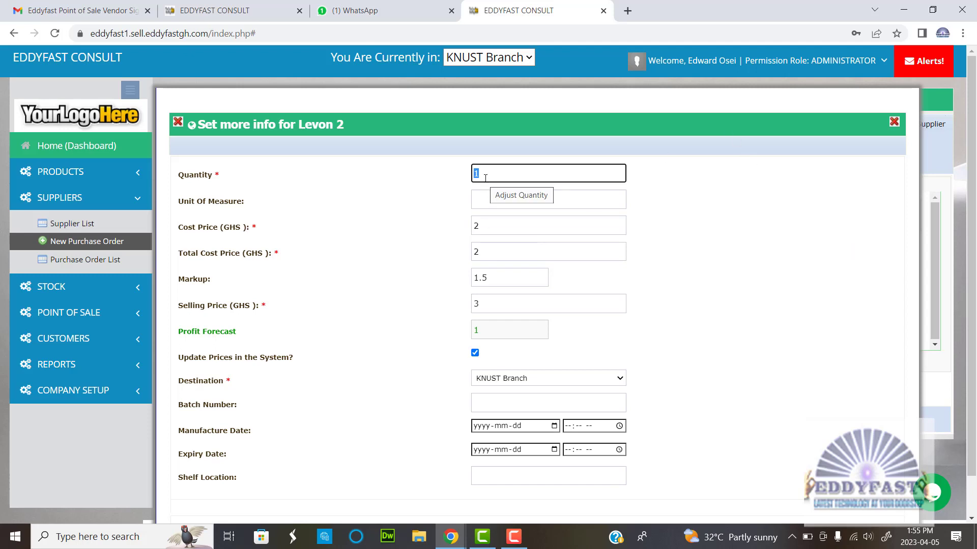
- Set the ordered quantity of Levon 2 to 50 with KNUST Branch as destination, and save the changes
text(50)
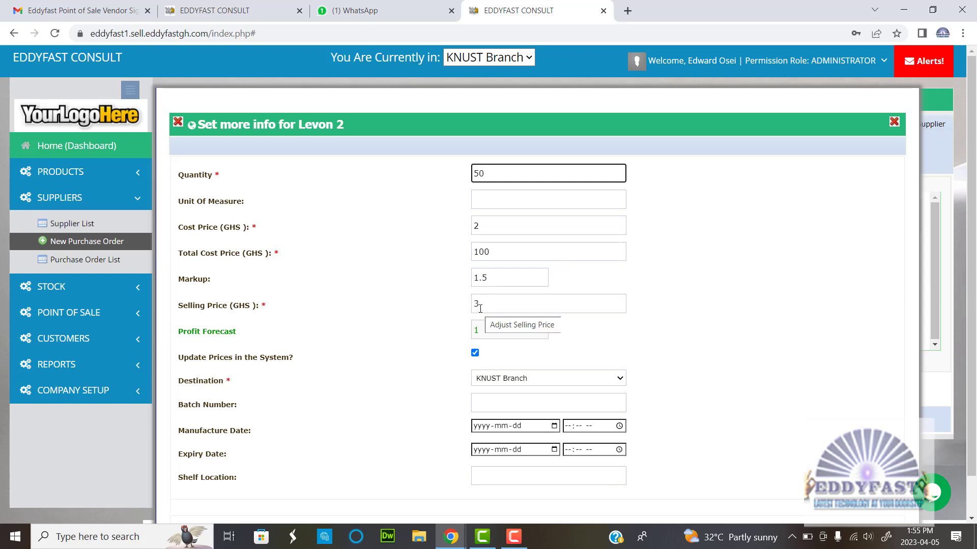
scroll(774, 329, down, 1)
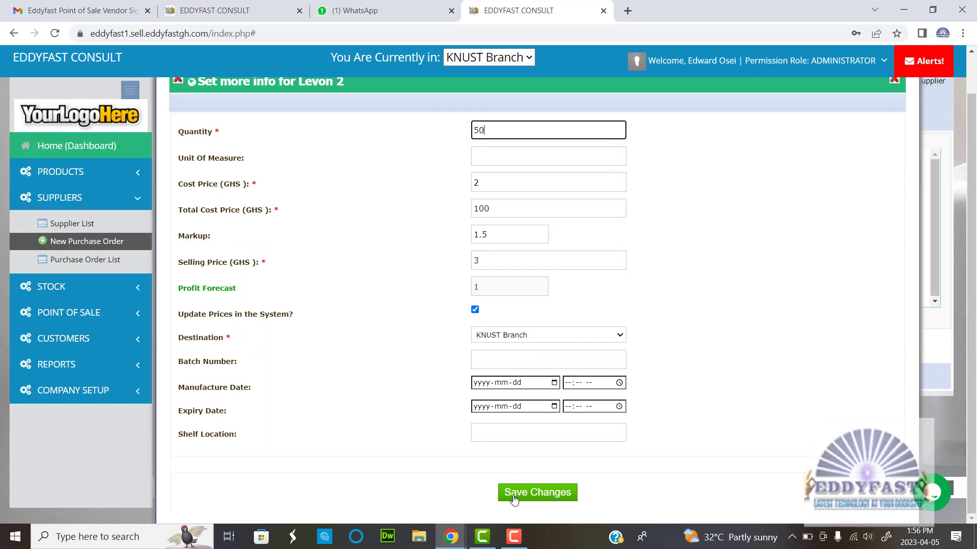
scroll(662, 264, up, 1)
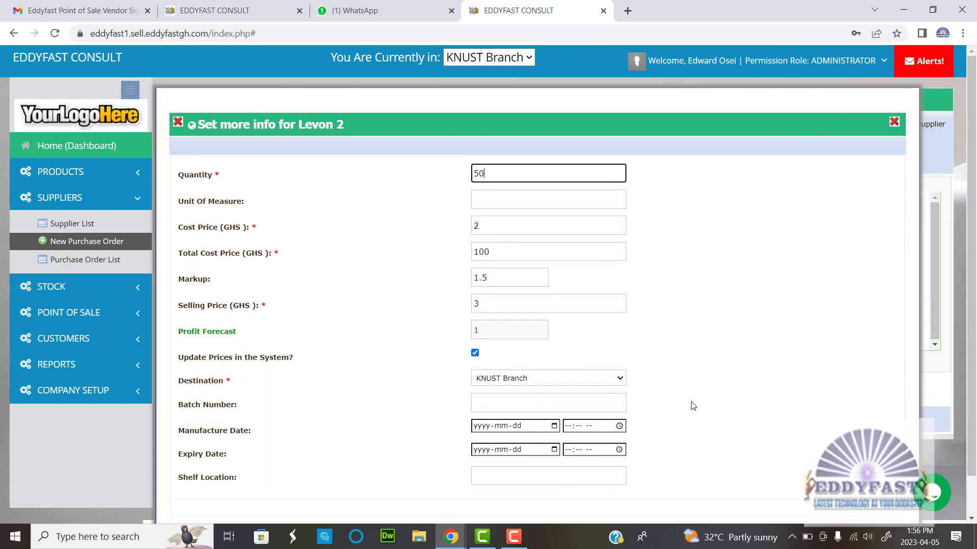
scroll(693, 406, down, 1)
click(533, 497)
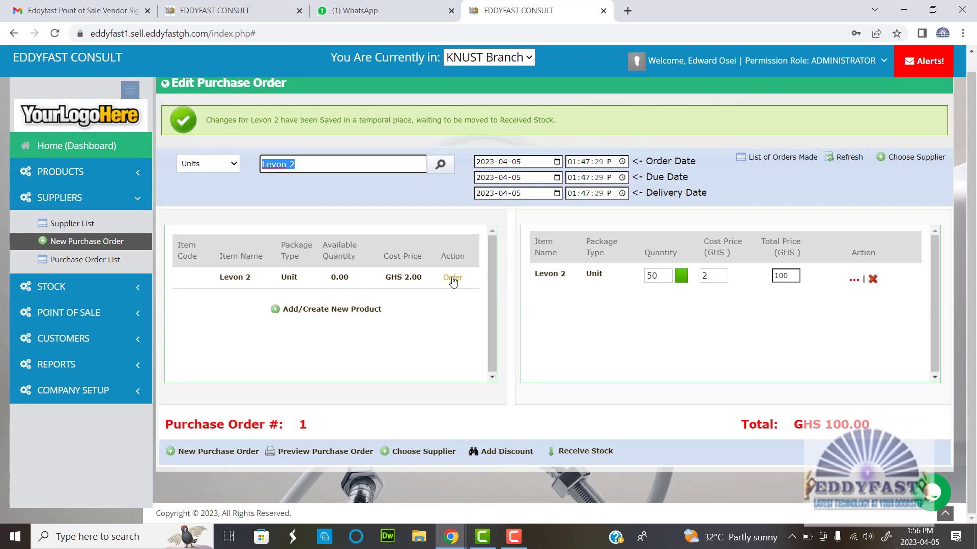
click(661, 276)
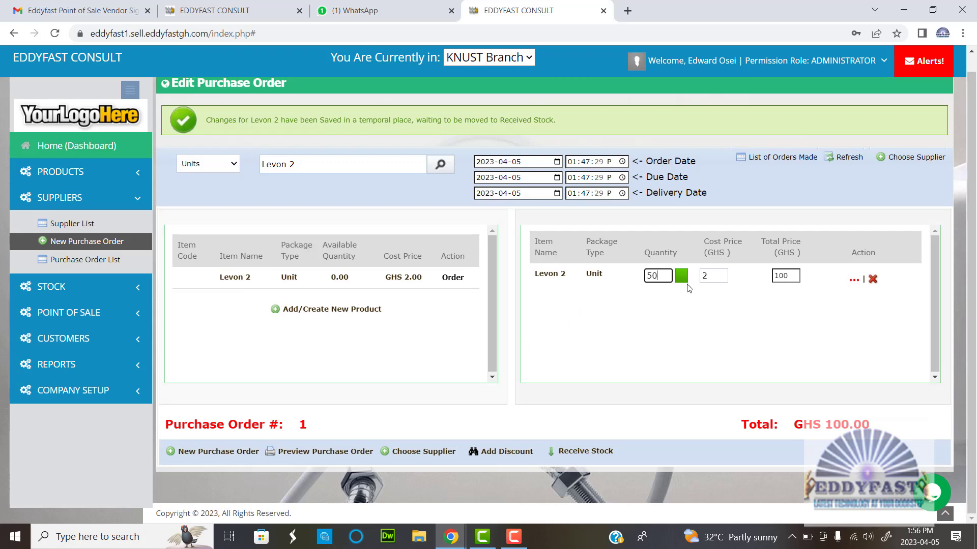
- Search the items for para and add Paracetamol UK 500mg TAB to the purchase order
click(325, 168)
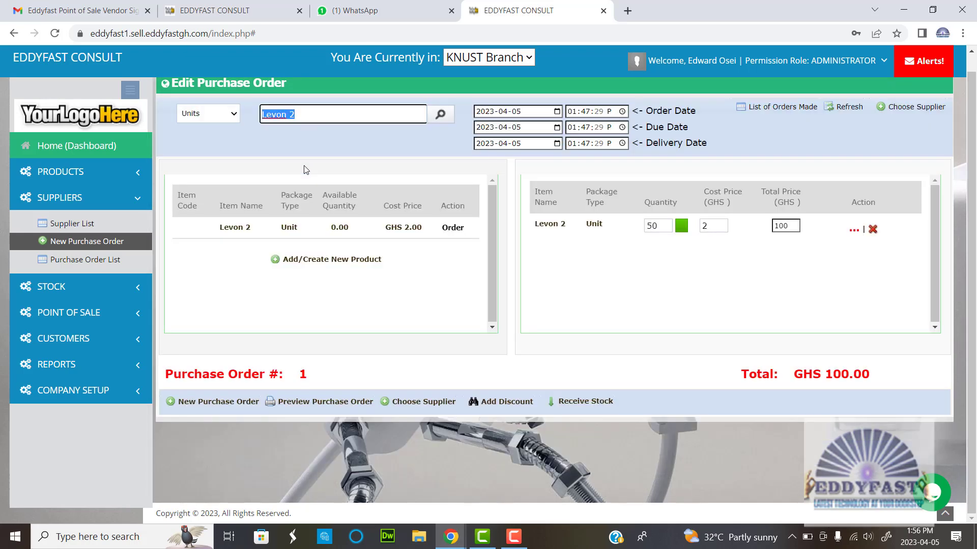
key(BackSpace)
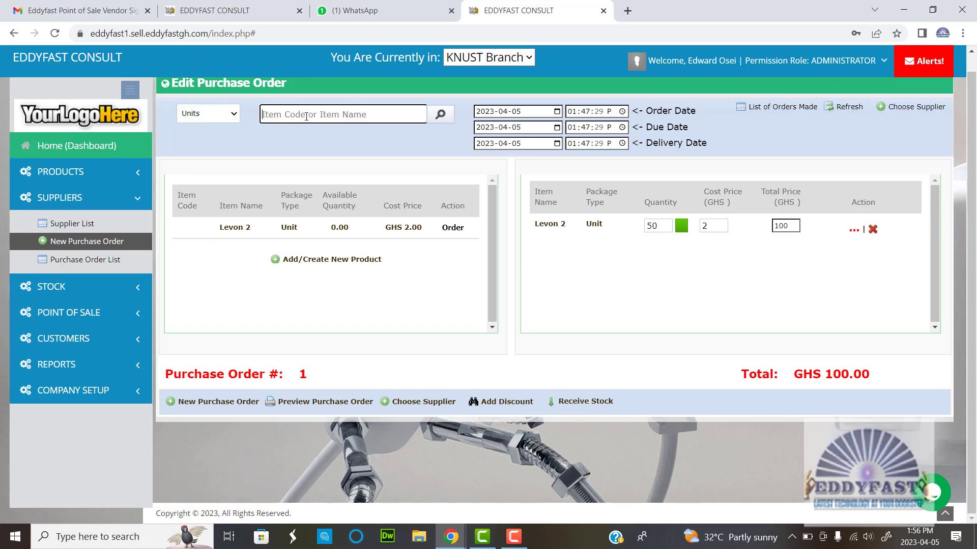
text(para)
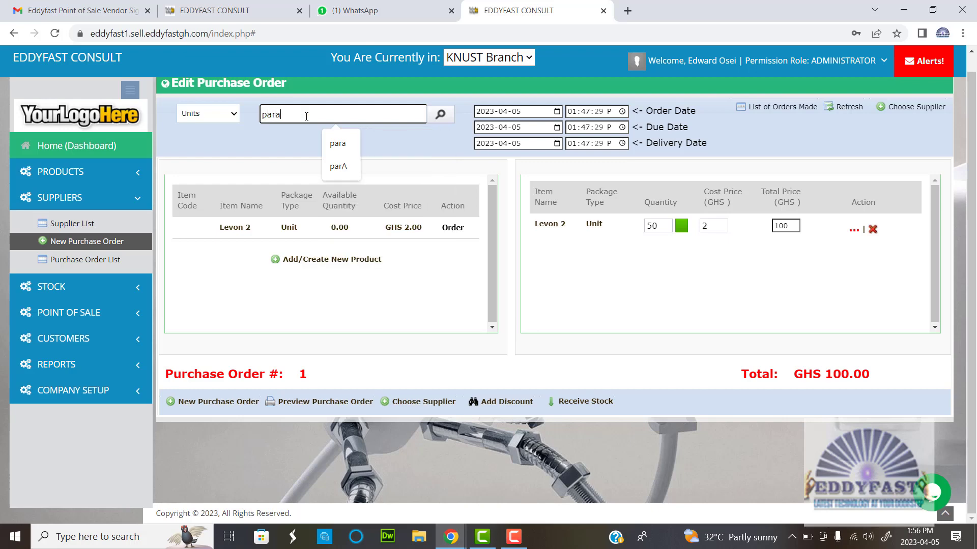
key(Down)
key(Return)
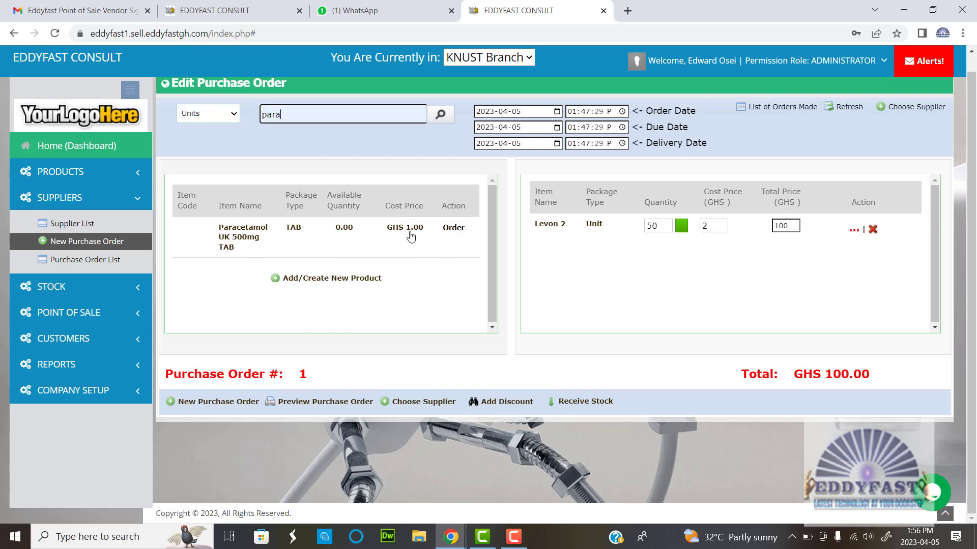
click(456, 228)
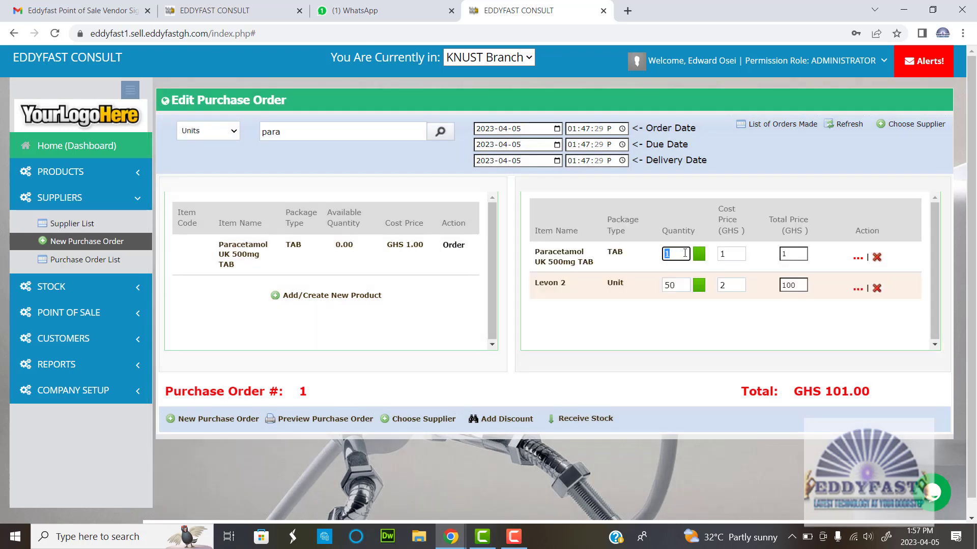
- Set the ordered quantity of Paracetamol UK 500mg TAB to 10
click(735, 253)
click(683, 255)
text(0)
key(Return)
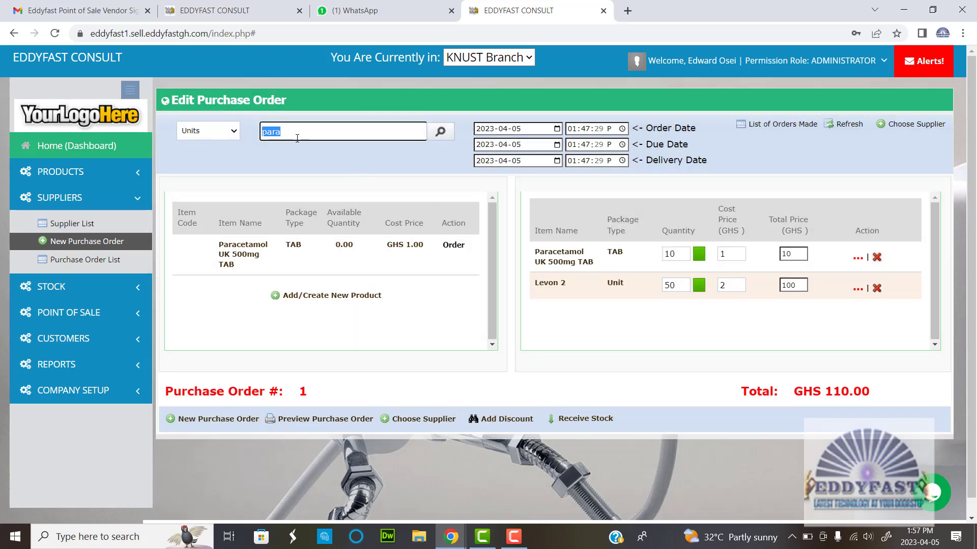
- Search the items for taab and switch the package filter from Units to Other Types
key(BackSpace)
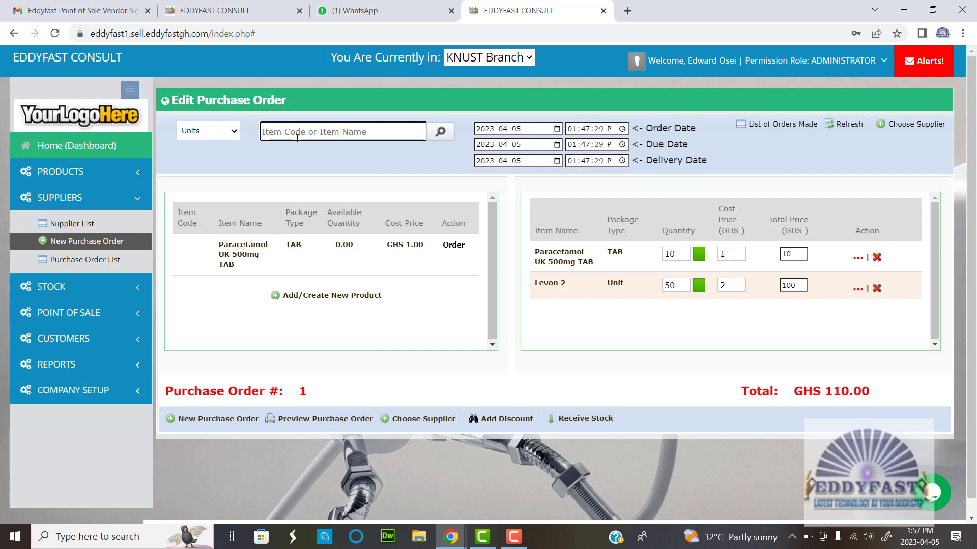
text(taab)
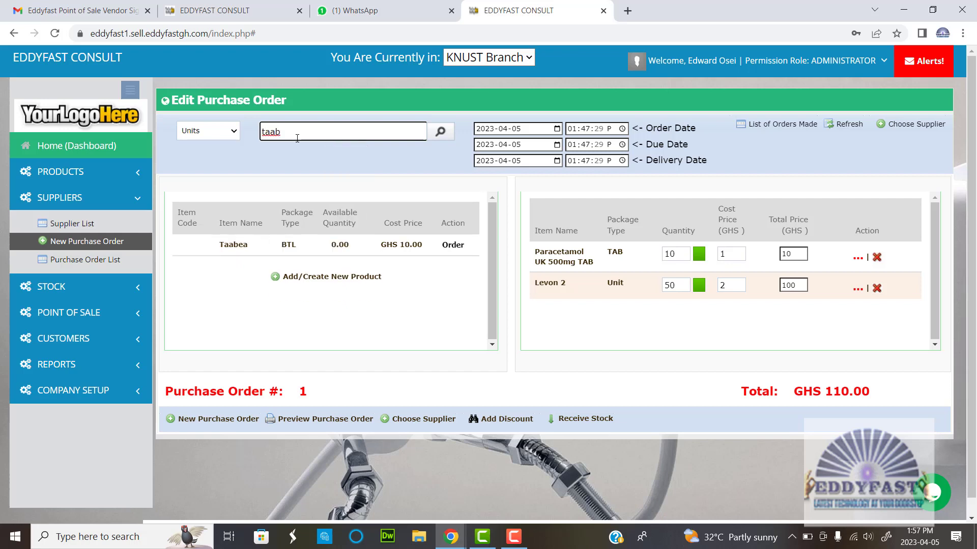
click(207, 132)
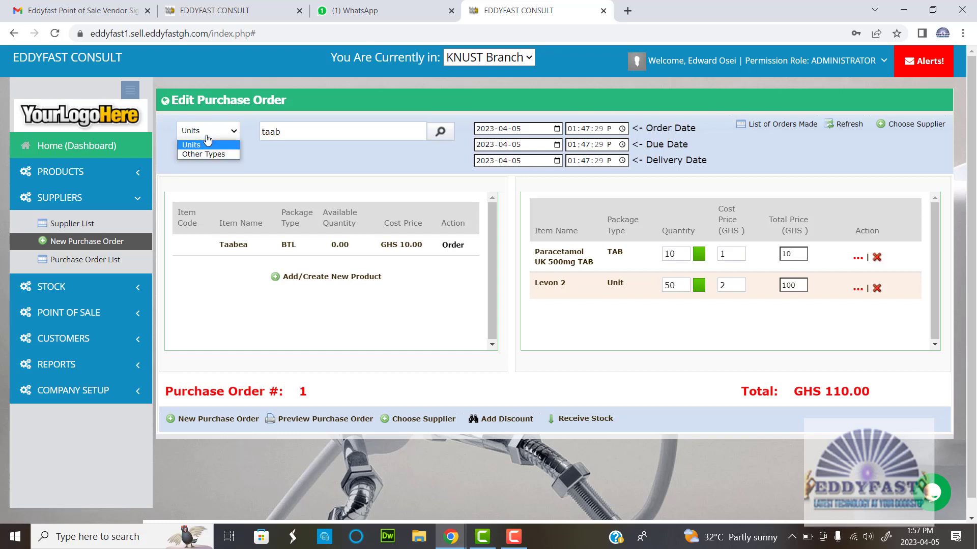
click(292, 158)
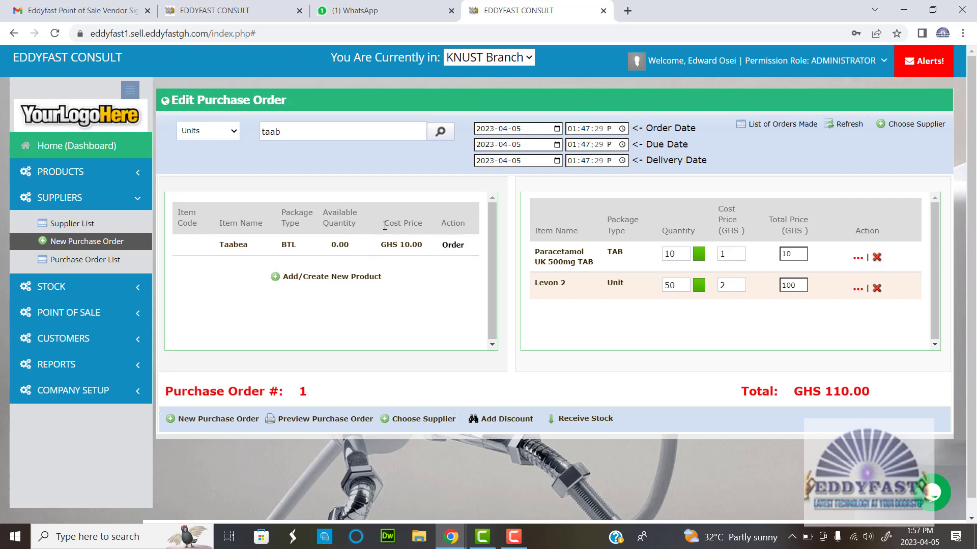
click(206, 130)
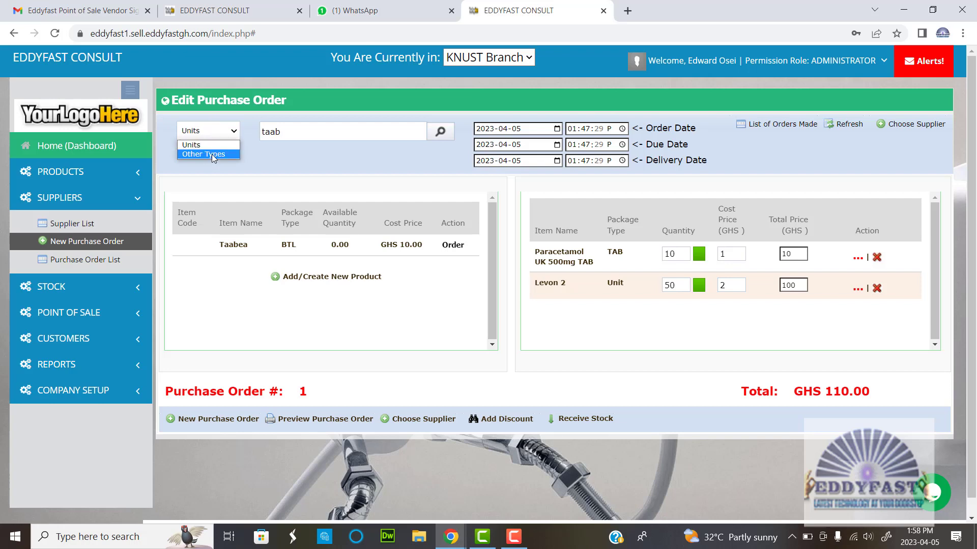
click(213, 156)
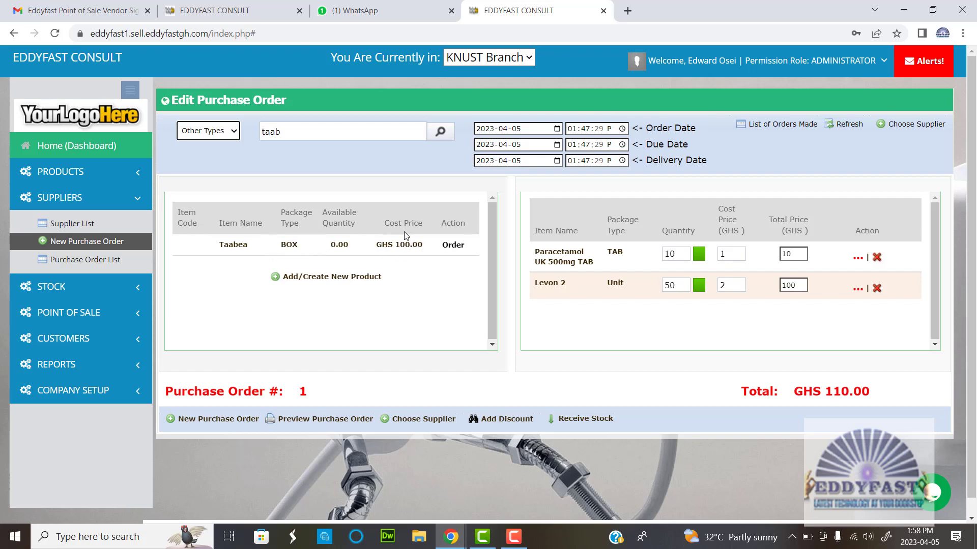
- Add the Taabea BOX to the purchase order and set its quantity to 5
click(450, 249)
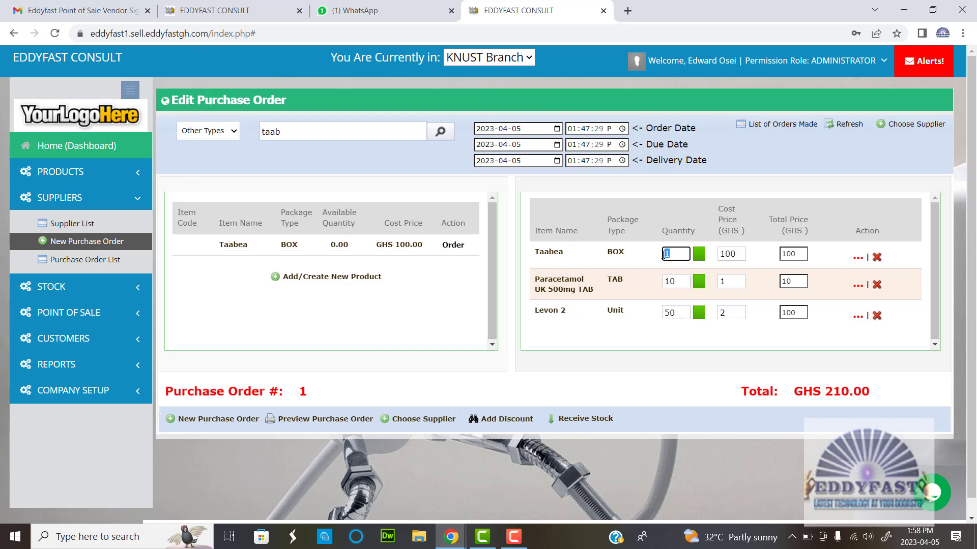
text(5)
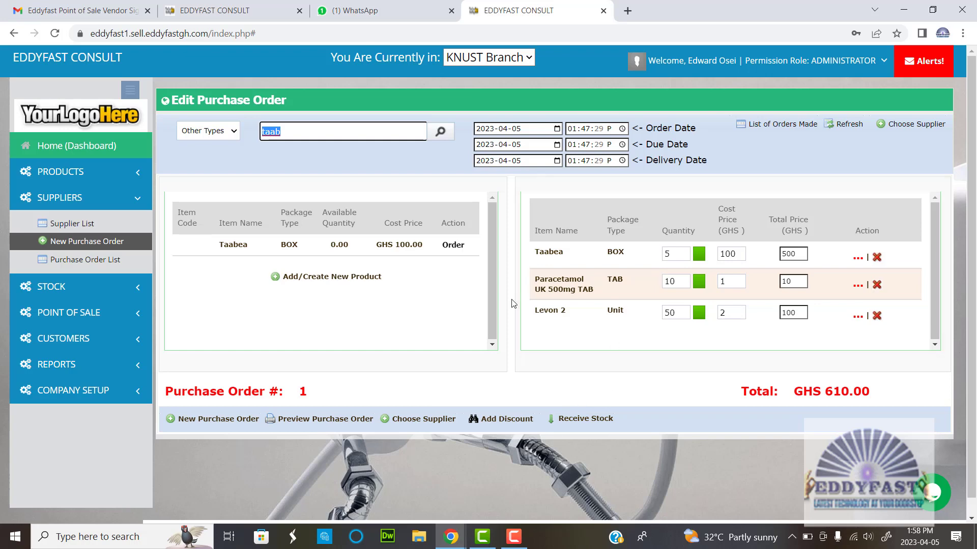
- Preview the purchase order to review its items, quantities and amounts, and close the preview
scroll(513, 304, down, 1)
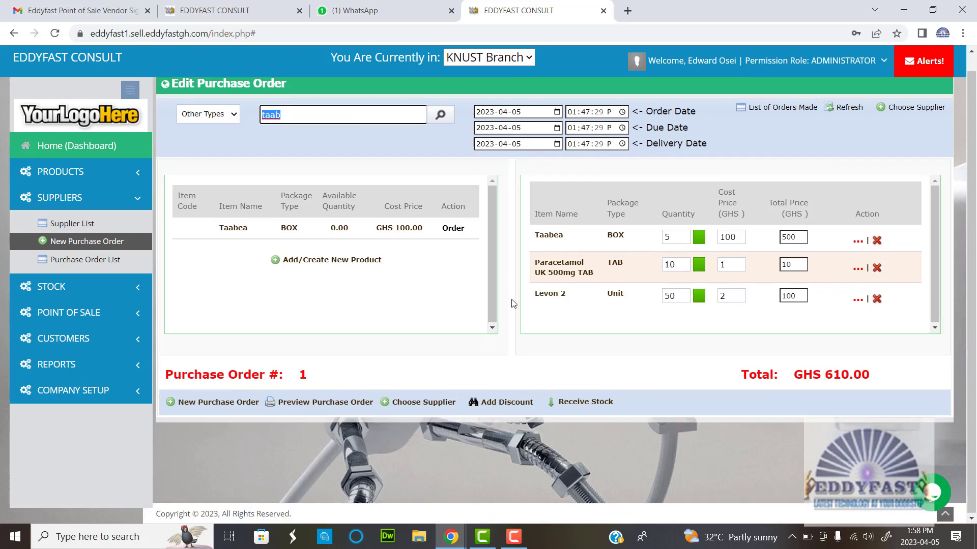
click(312, 408)
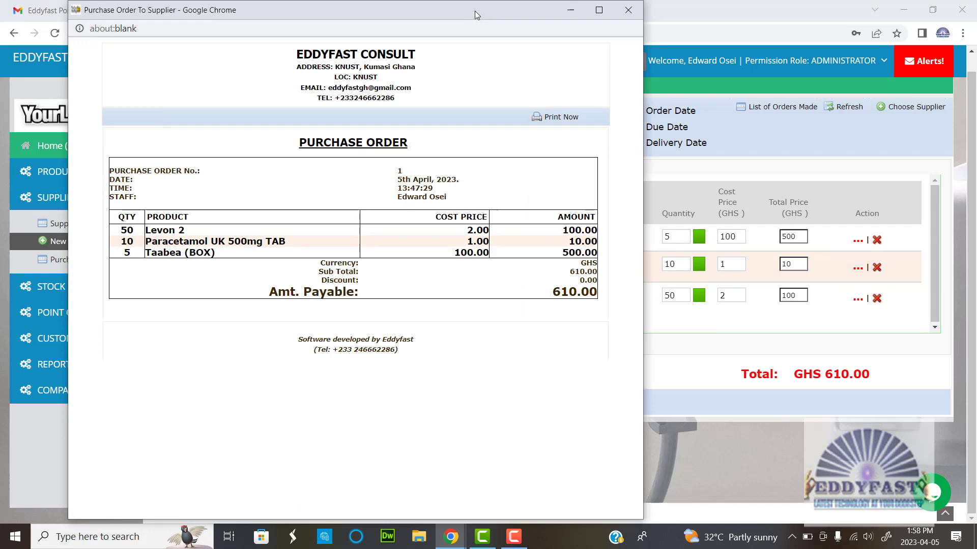
drag(475, 11, 626, 55)
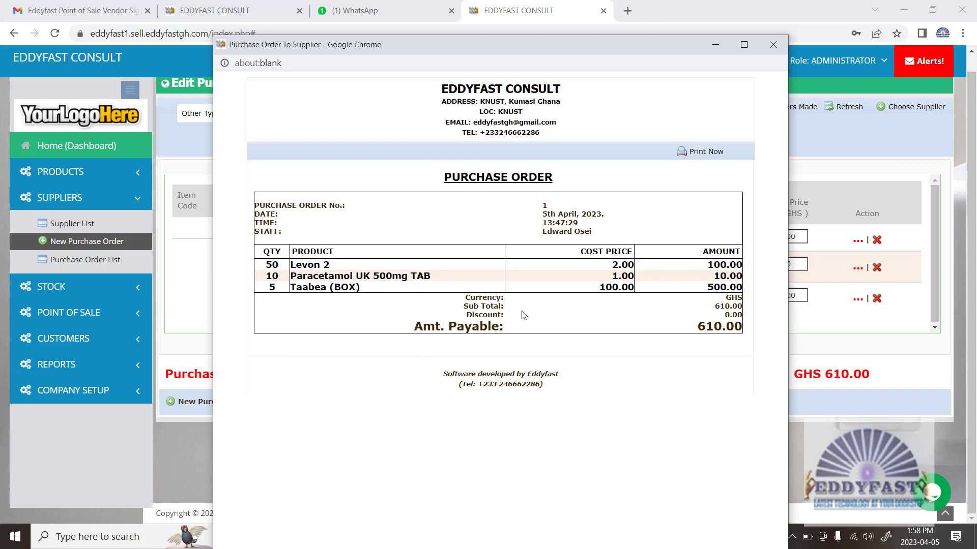
click(773, 45)
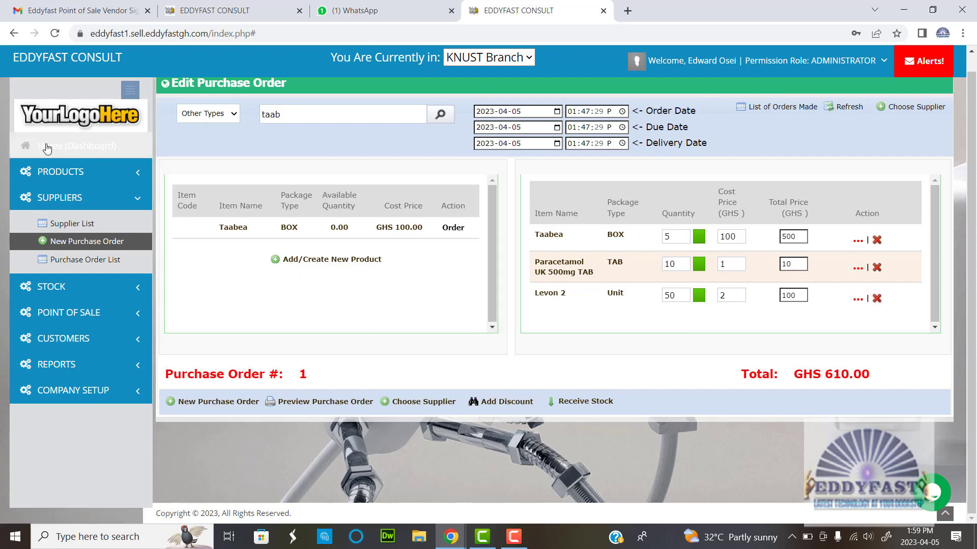
- Return to the dashboard, open the purchase order list under suppliers, and reopen purchase order 1 for editing
click(79, 154)
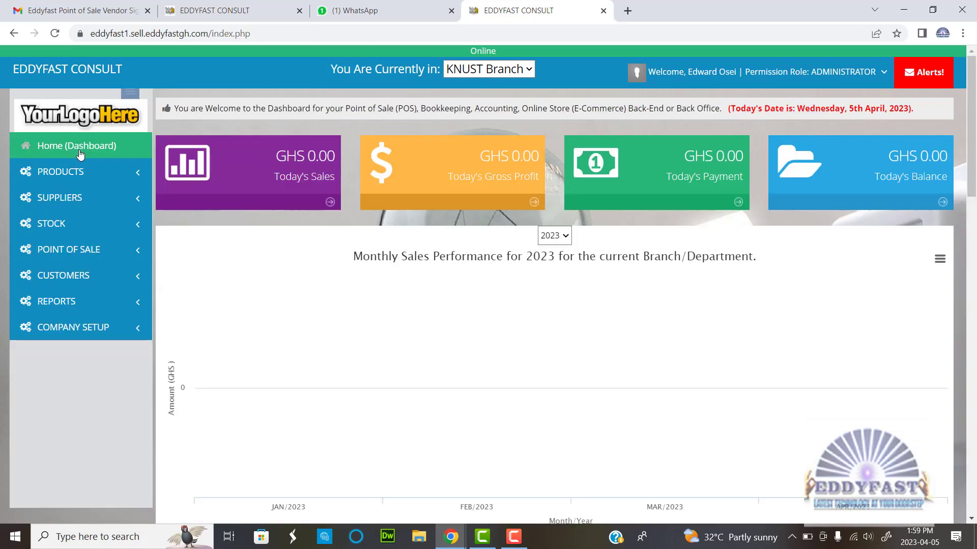
click(57, 202)
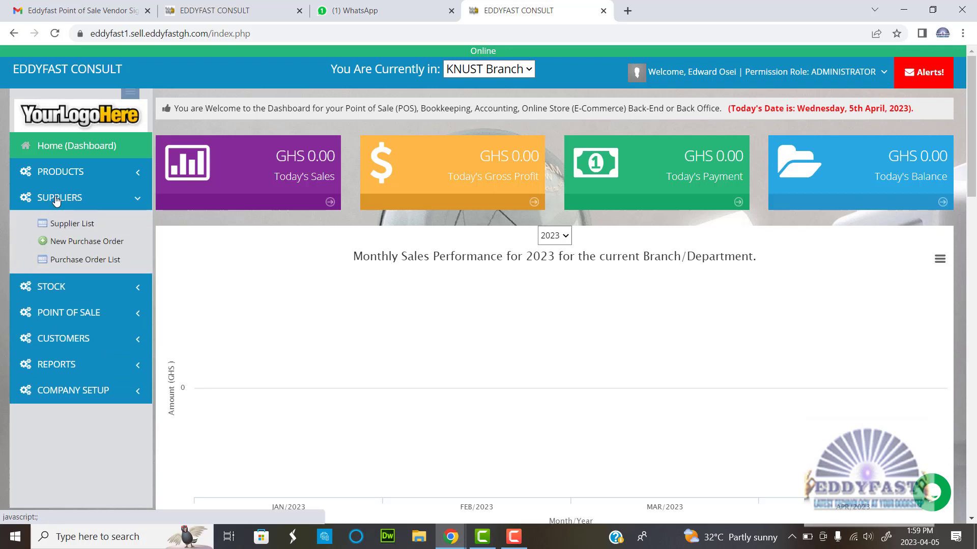
click(77, 260)
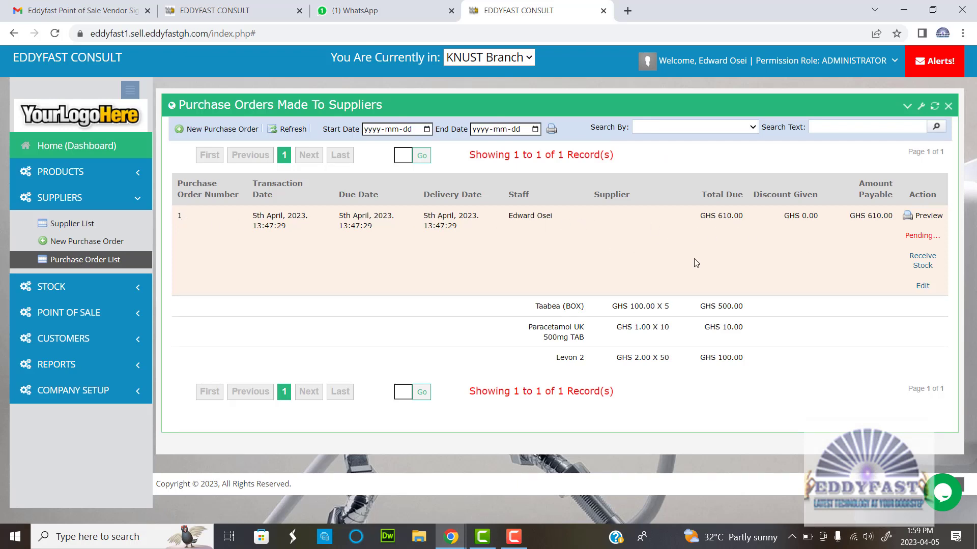
click(923, 287)
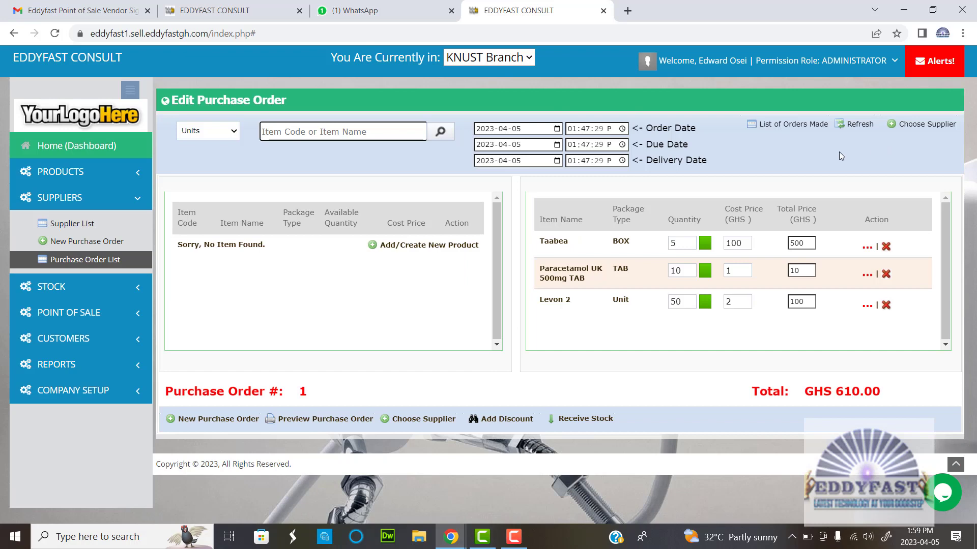
- Choose a supplier for the purchase order by adding a new record for BEST AID CHEMIST and linking the order to it
click(917, 127)
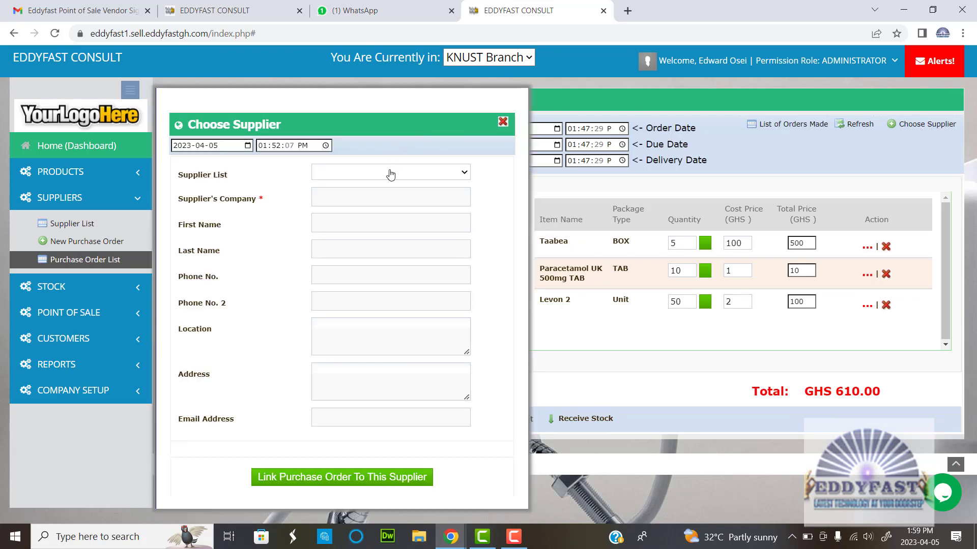
click(391, 175)
click(275, 174)
click(373, 173)
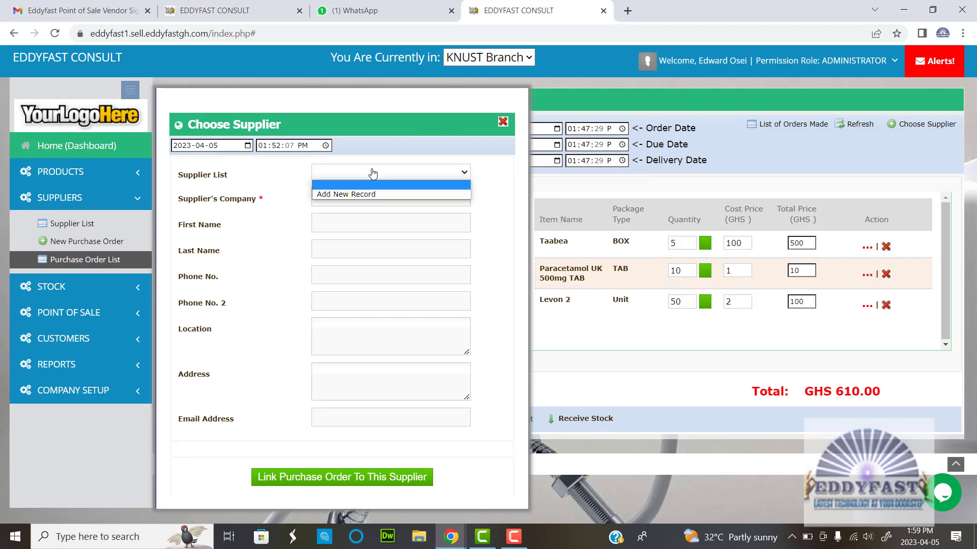
click(344, 196)
click(374, 198)
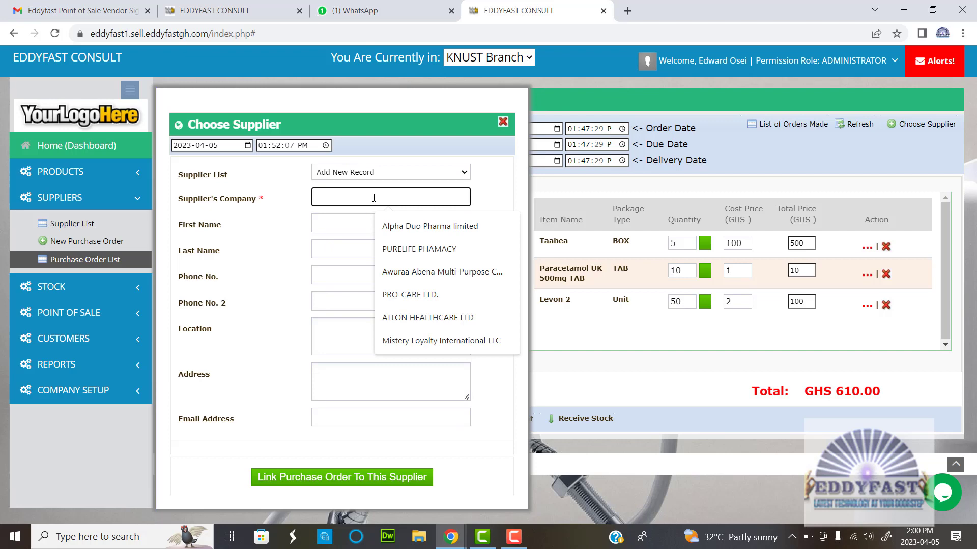
text(Best)
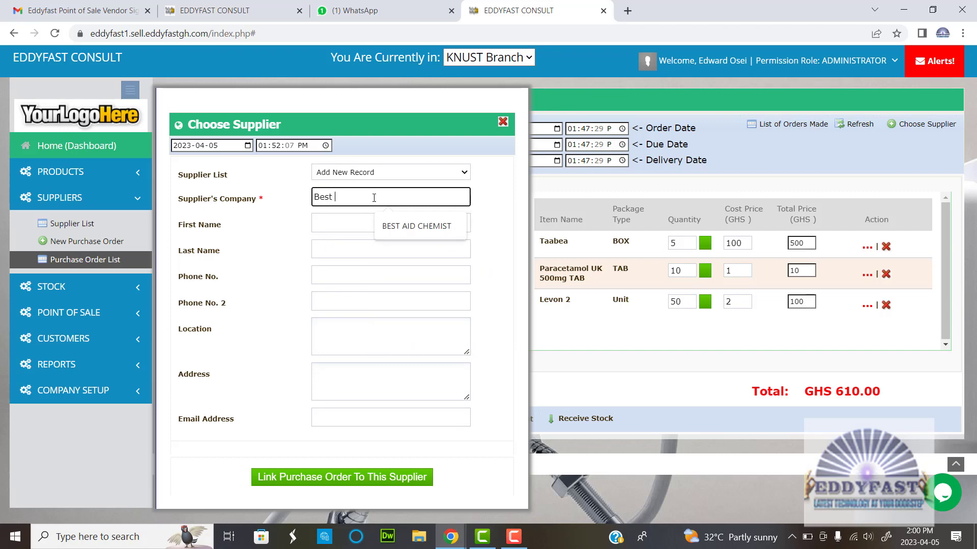
text( Aid Ch)
click(434, 229)
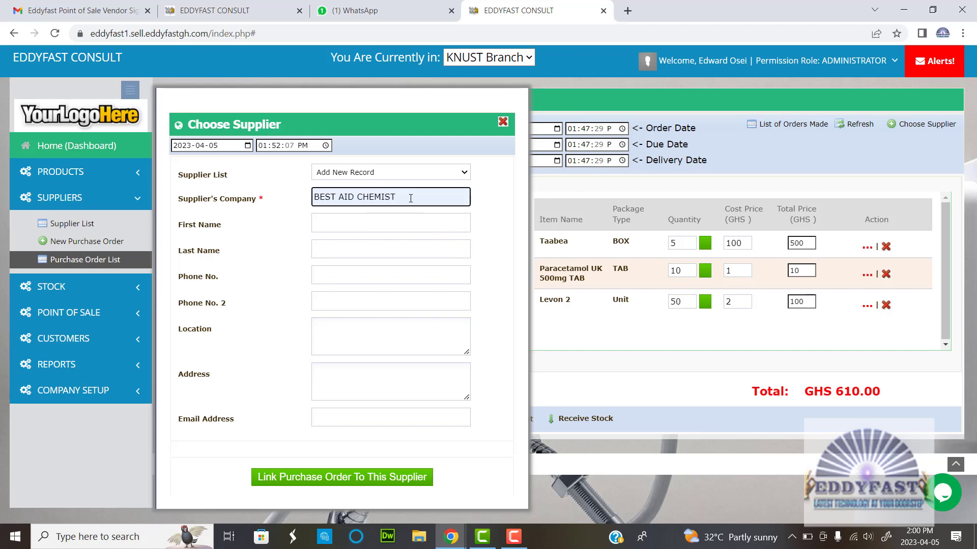
click(317, 484)
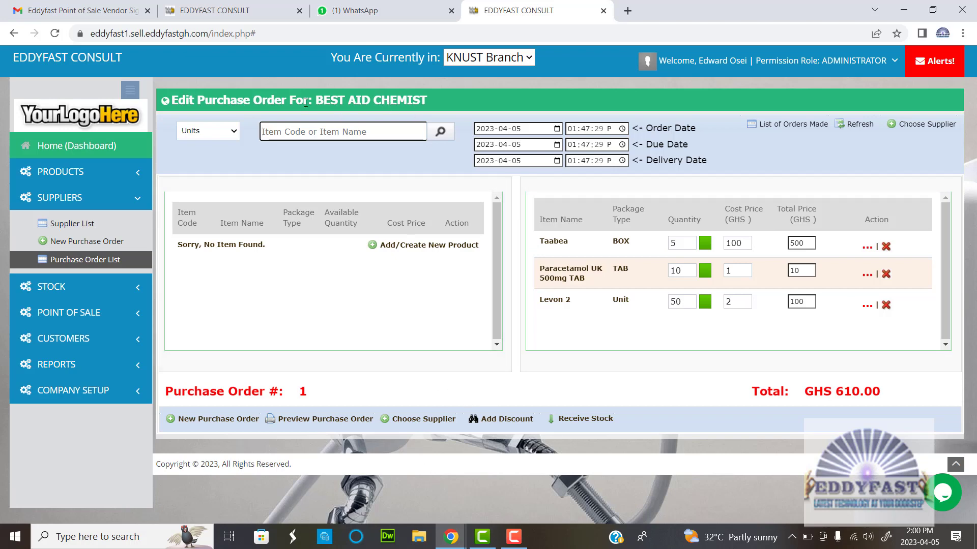
- Preview the purchase order to check the supplier's name on it, and close the preview
double_click(414, 99)
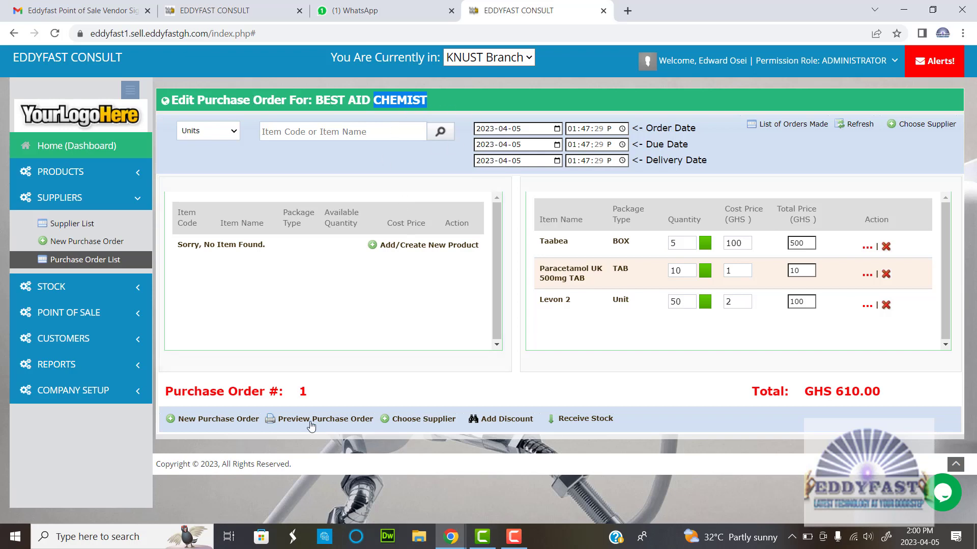
click(295, 422)
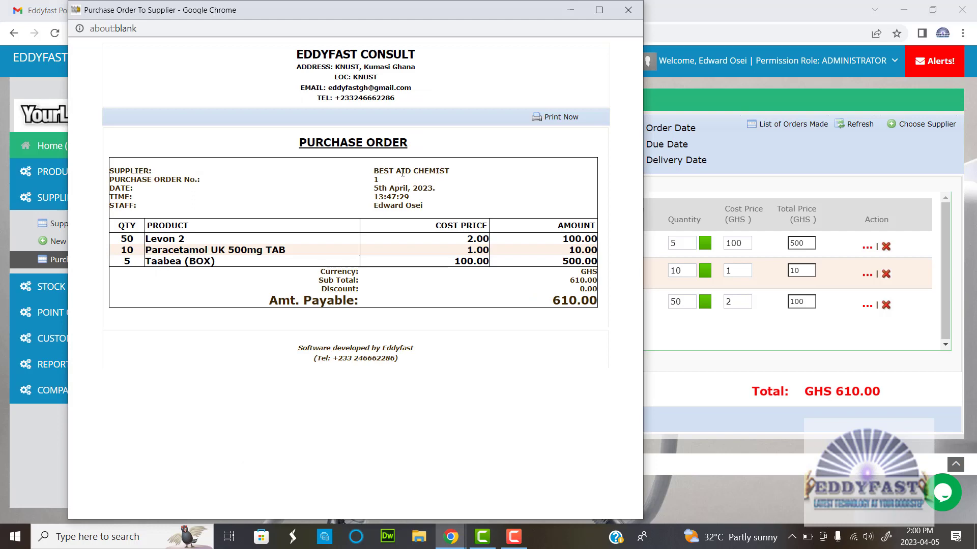
drag(375, 172, 454, 167)
click(453, 167)
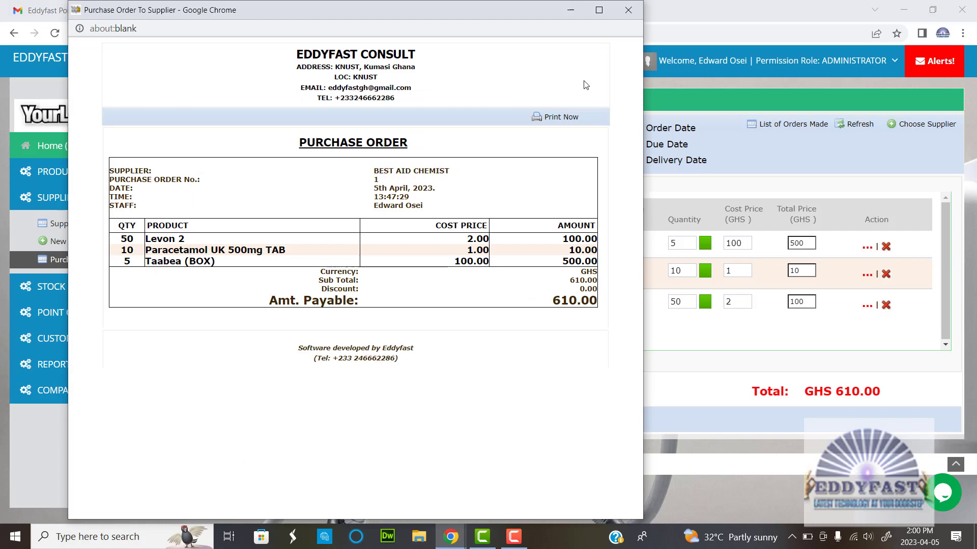
click(629, 10)
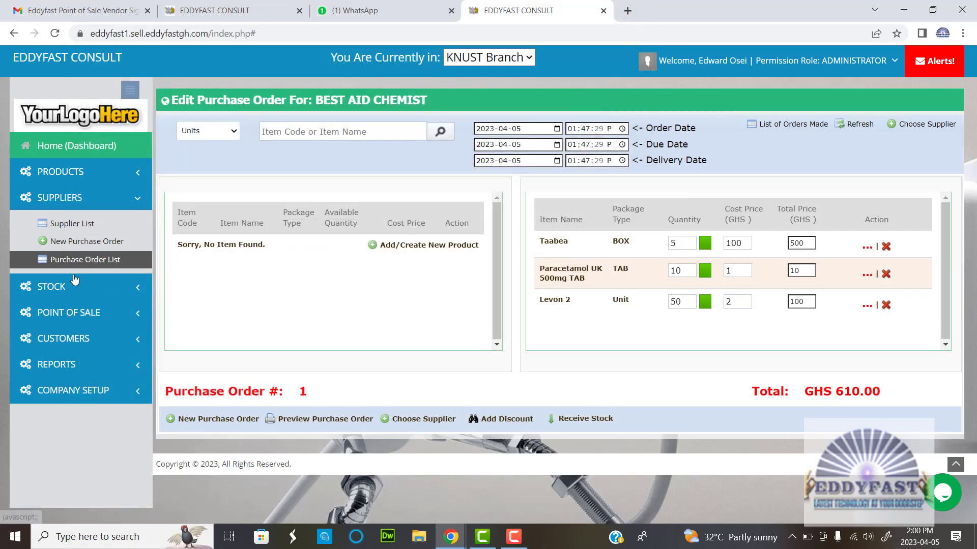
- Check the supplier of purchase order 1 in the purchase order list and open its stock receiving page
click(59, 260)
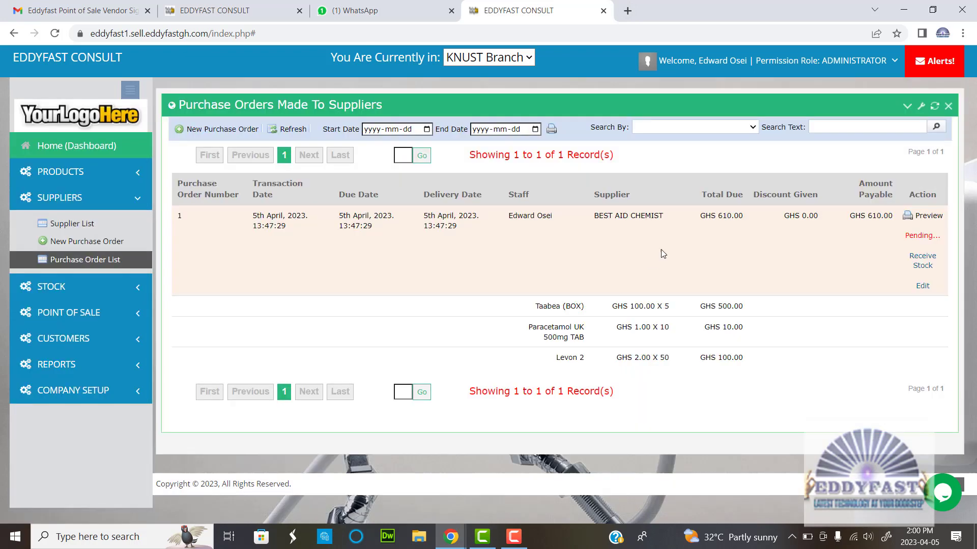
drag(592, 219, 663, 227)
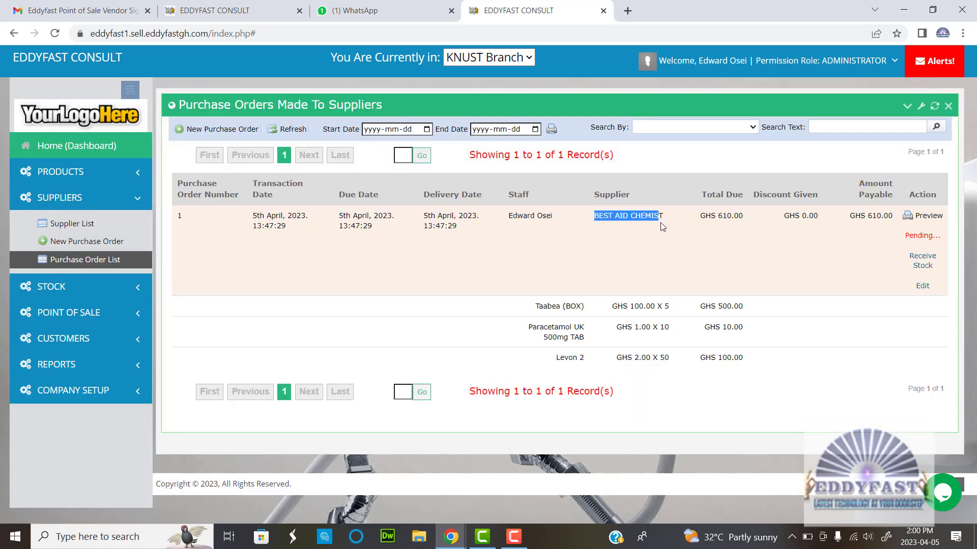
click(663, 226)
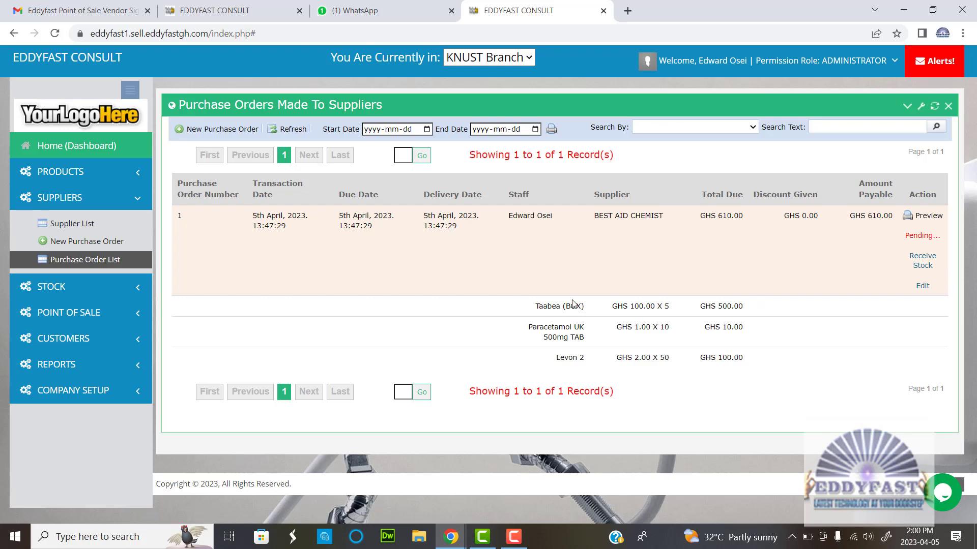
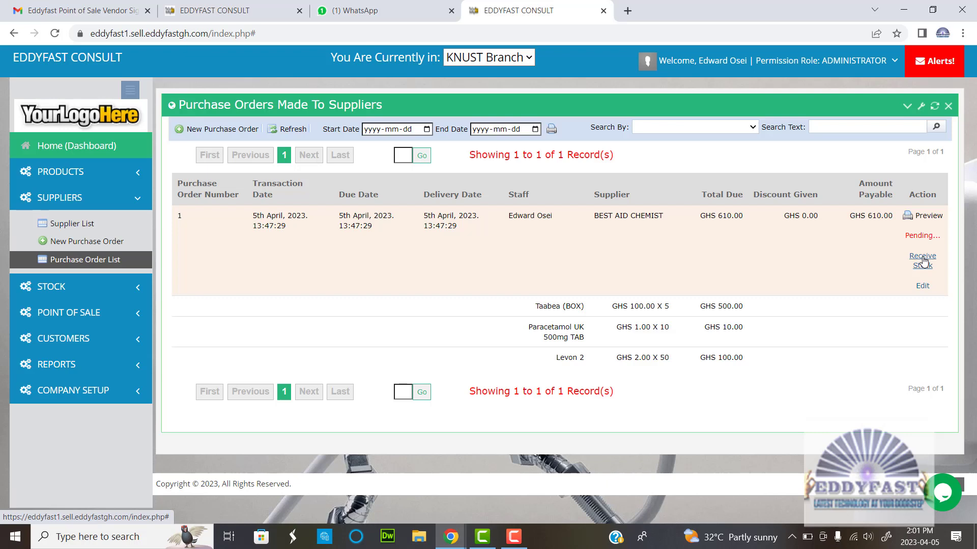
click(923, 261)
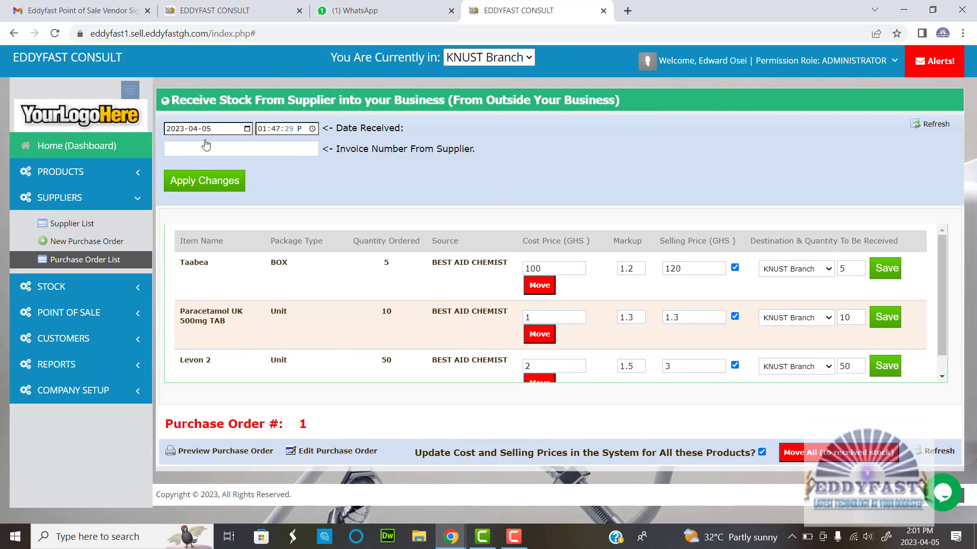
- Go back to editing purchase order 1 and open the stock receiving page from there
click(82, 260)
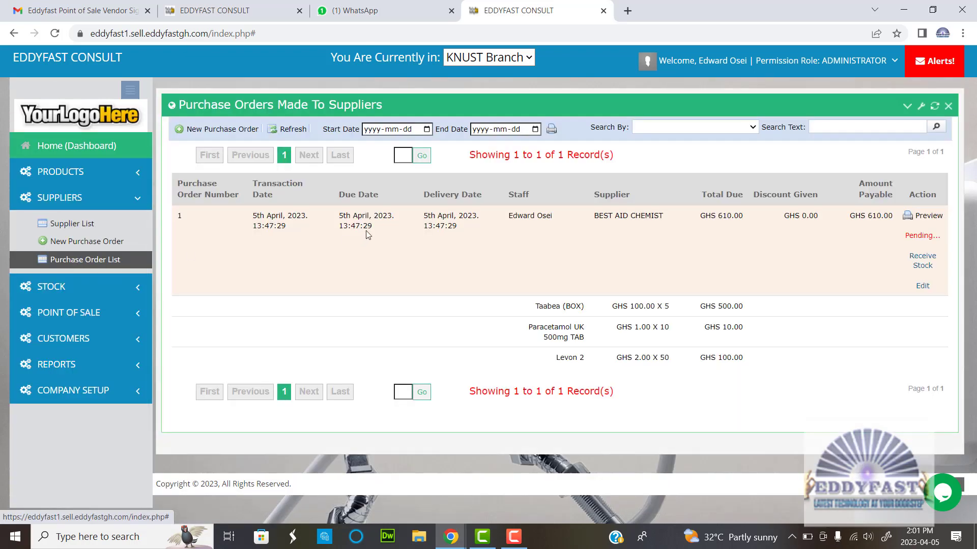
click(921, 287)
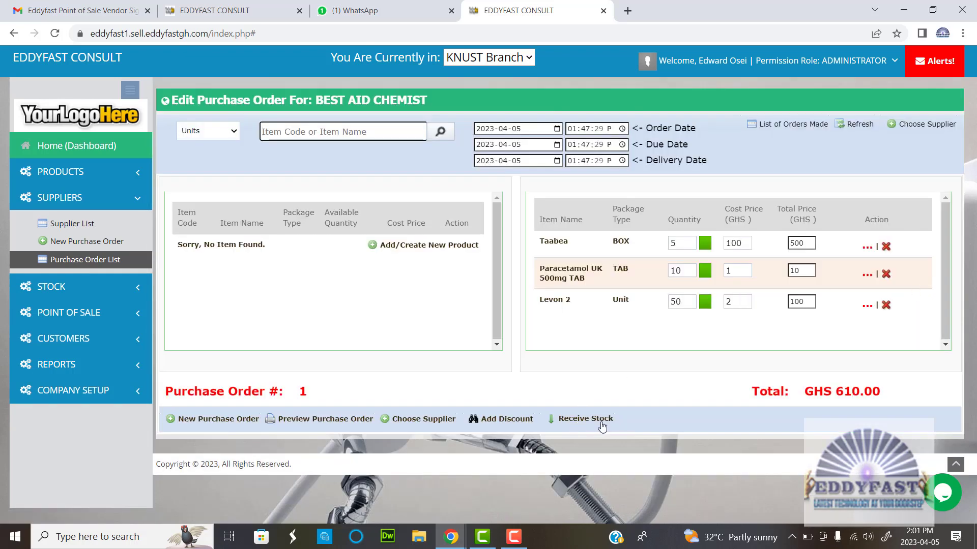
click(584, 427)
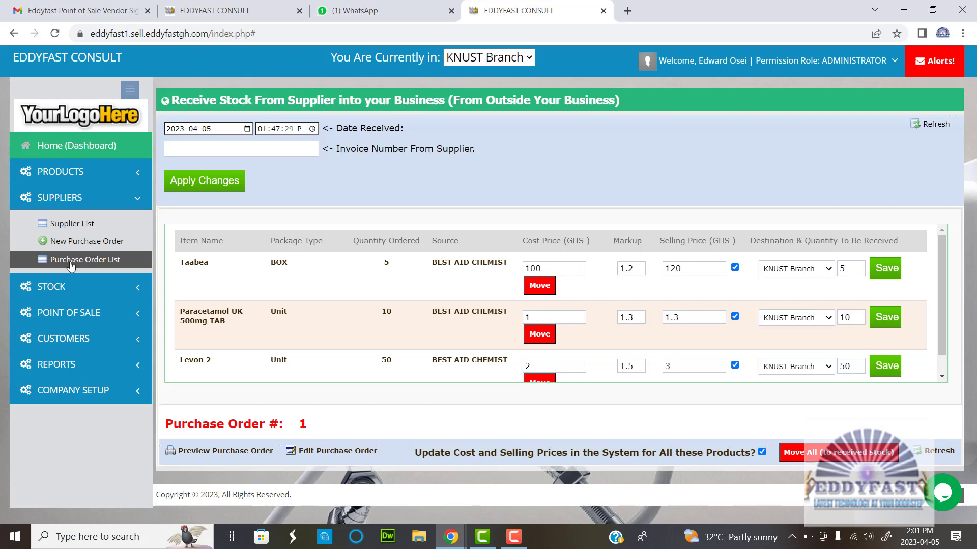
click(319, 460)
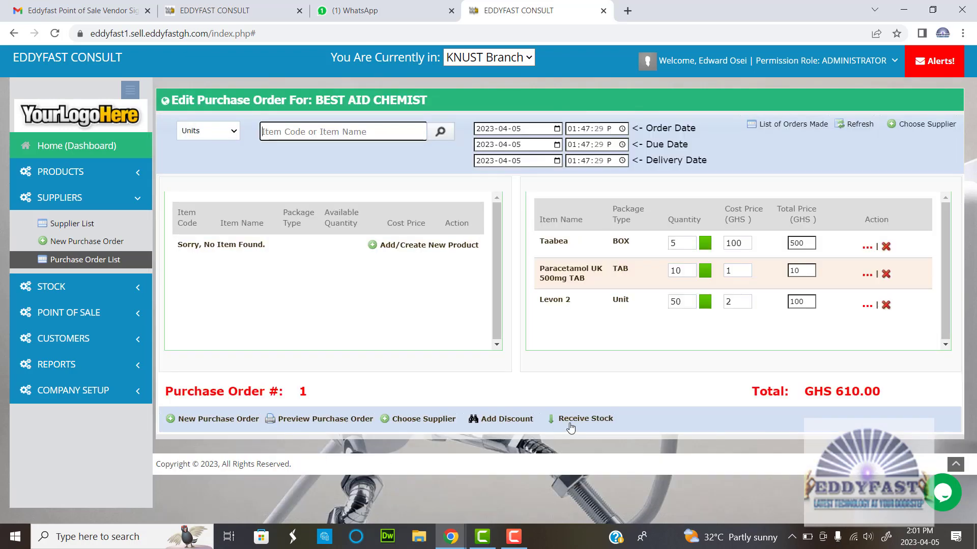
click(585, 419)
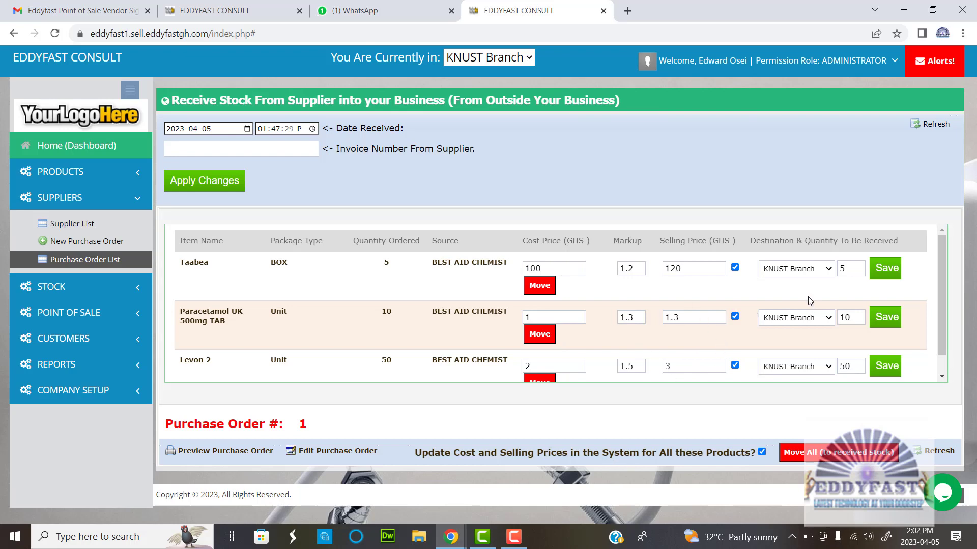
- Examine the destination branch options and compare the ordered quantities with those to receive for Taabea, Paracetamol and Levon 2
click(822, 271)
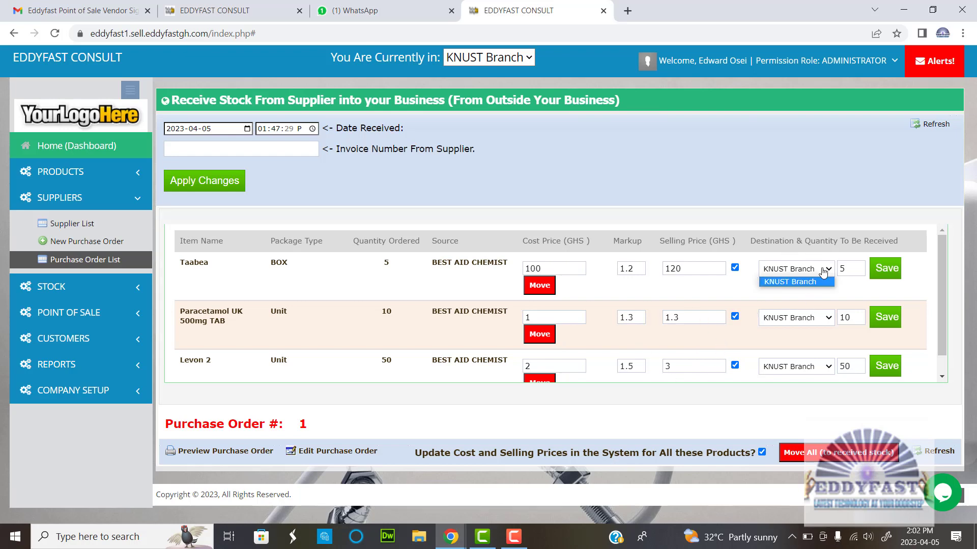
click(823, 271)
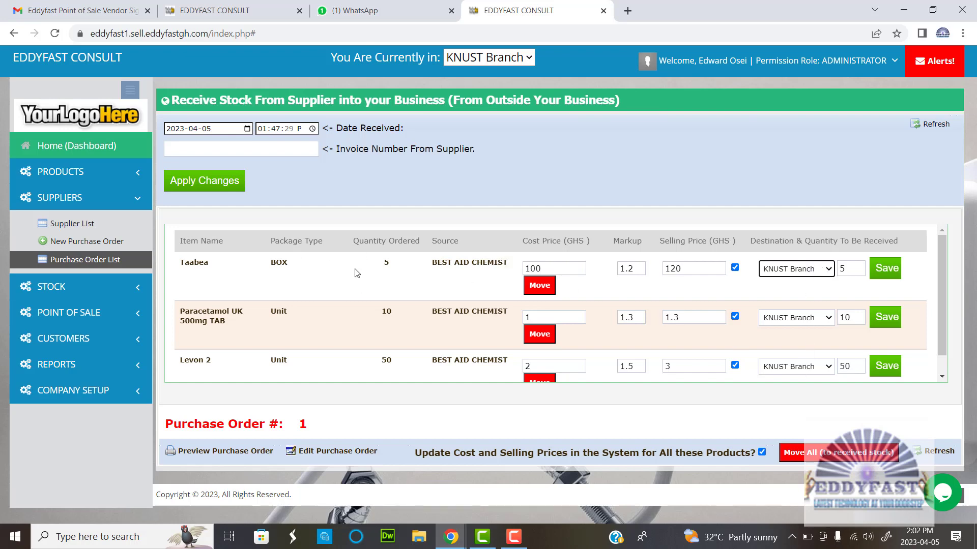
click(850, 267)
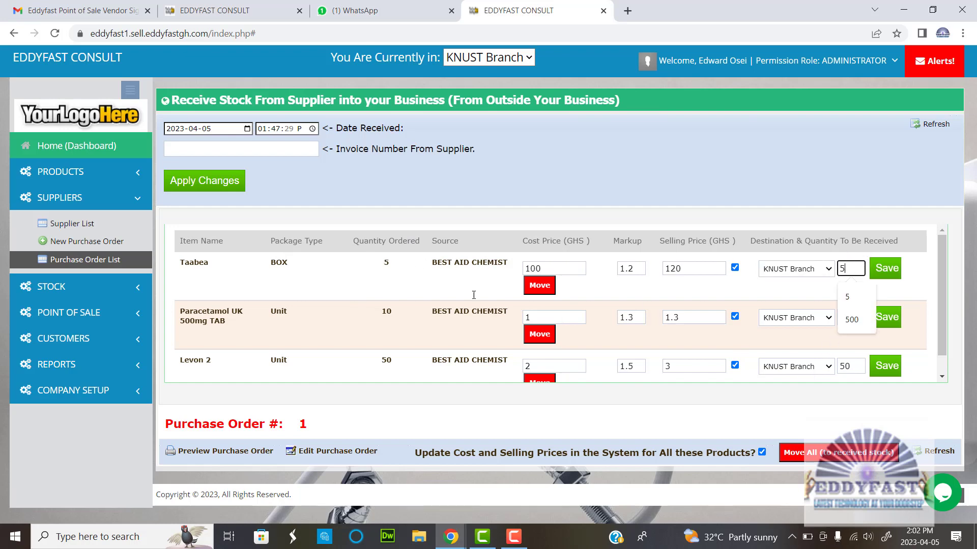
double_click(386, 312)
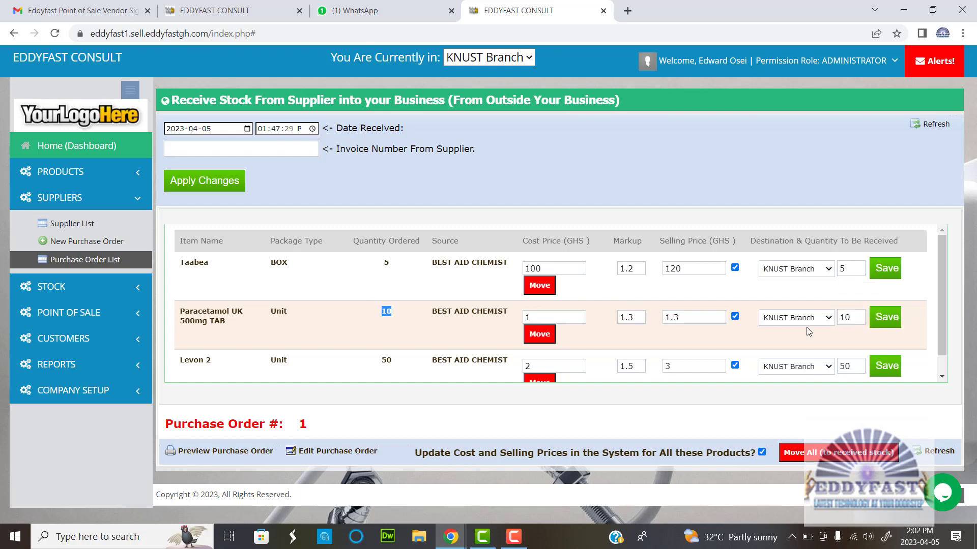
scroll(507, 361, down, 1)
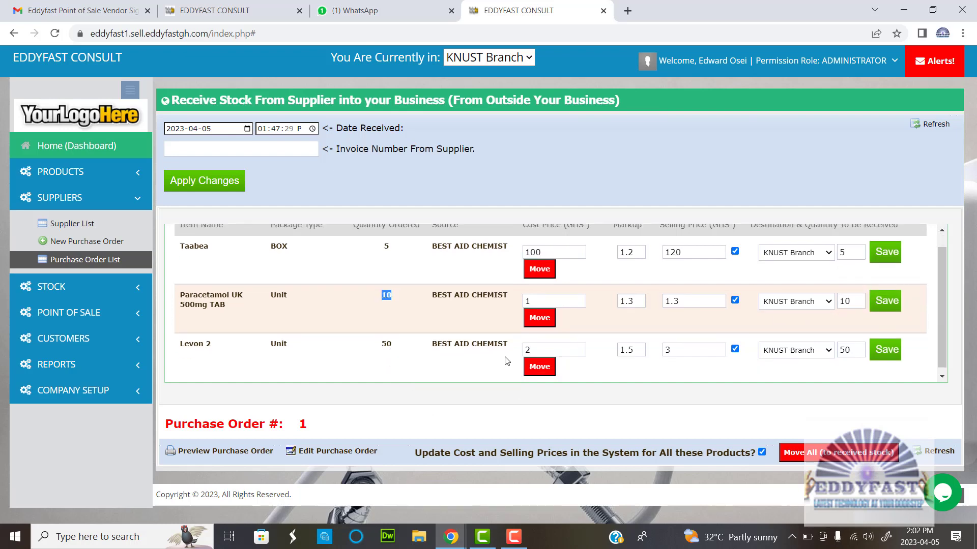
- Set the quantity of Paracetamol UK 500mg TAB to be received to 6, save it, and check it against the ordered quantity
click(852, 297)
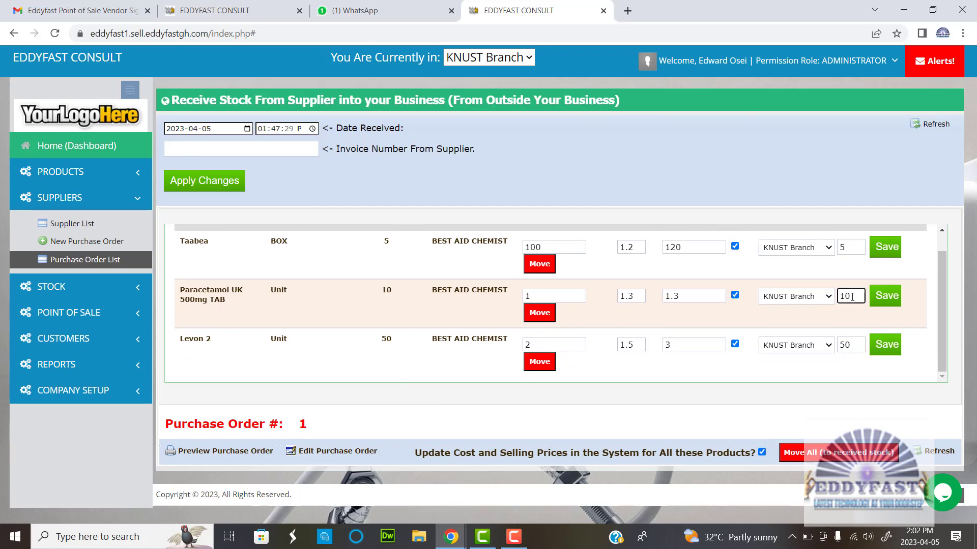
key(ctrl+a)
text(6)
click(887, 301)
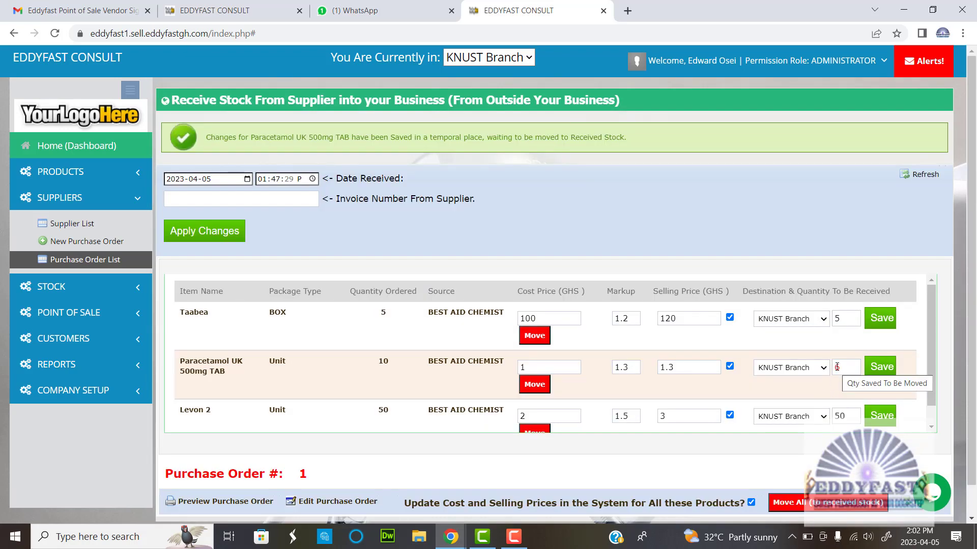
double_click(383, 360)
click(396, 367)
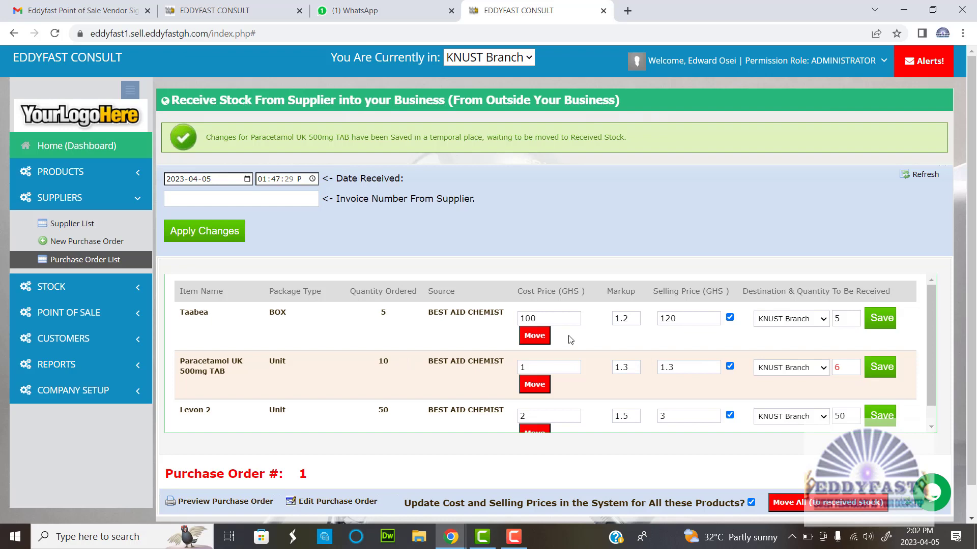
scroll(569, 338, down, 1)
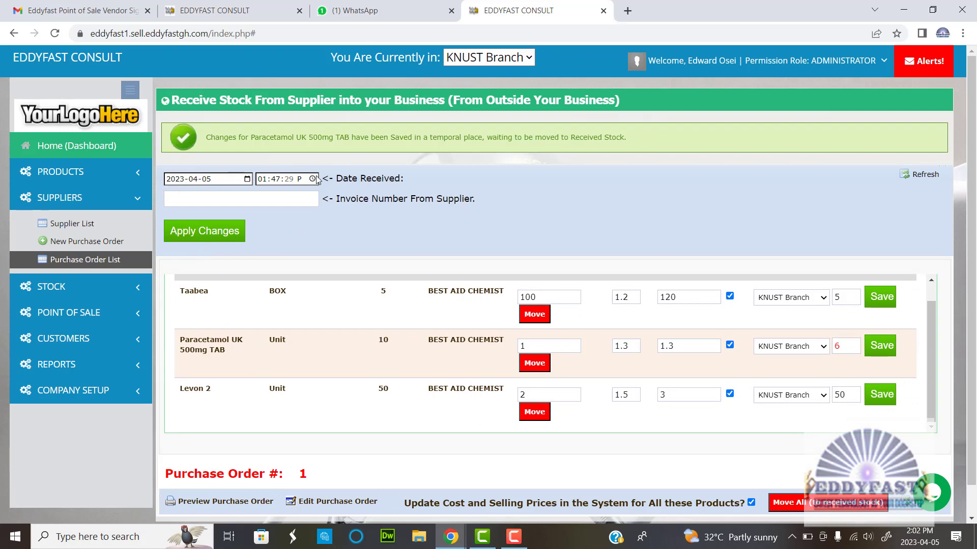
- Enter 10001 as the supplier's invoice number for the stock being received and apply the changes
double_click(389, 179)
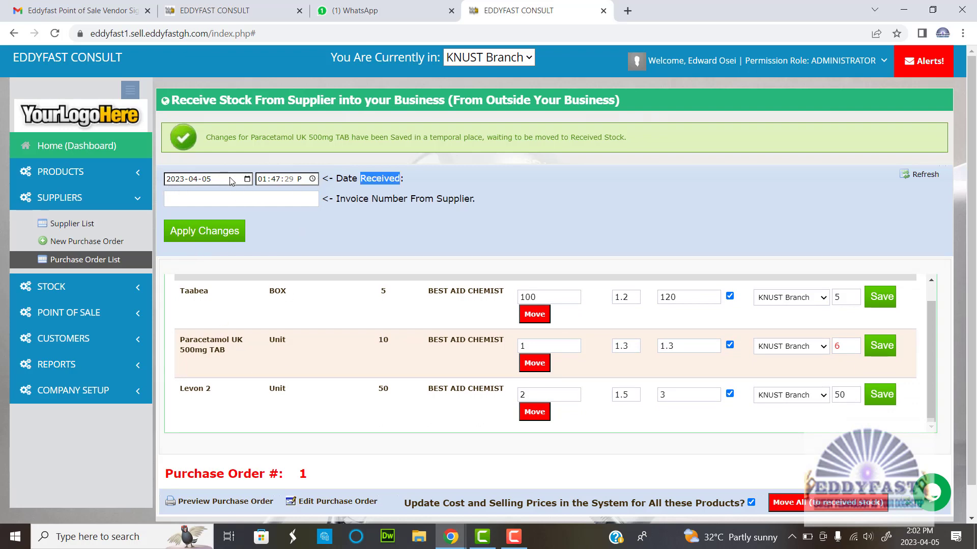
click(477, 202)
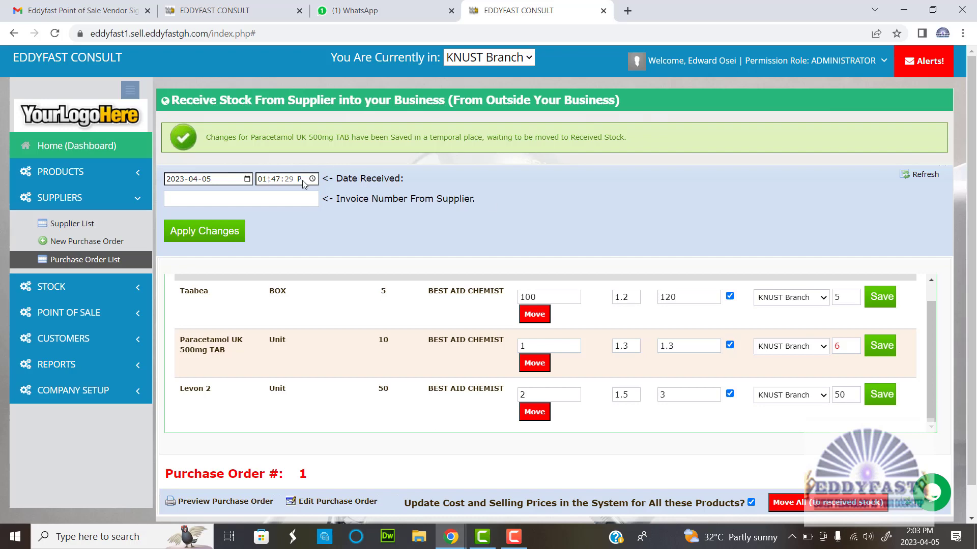
click(214, 197)
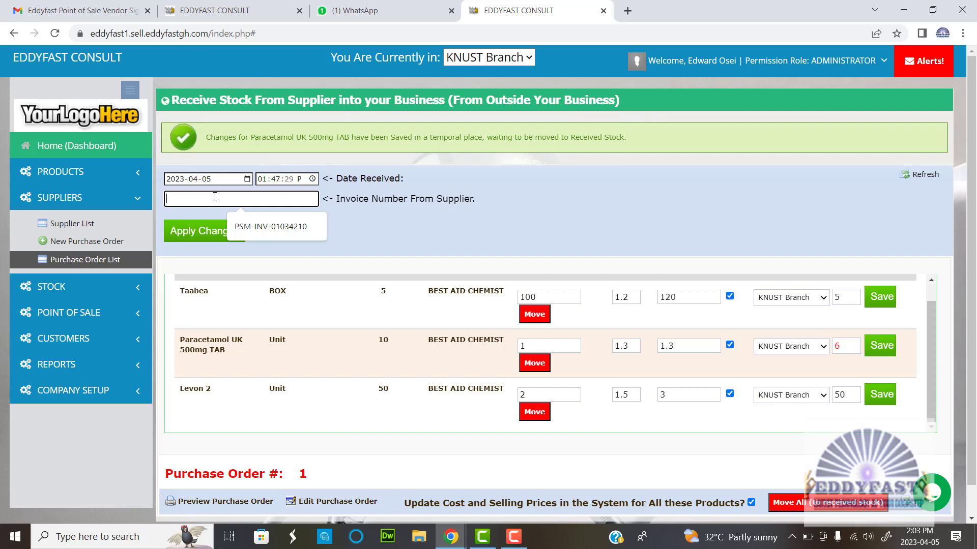
scroll(368, 206, down, 1)
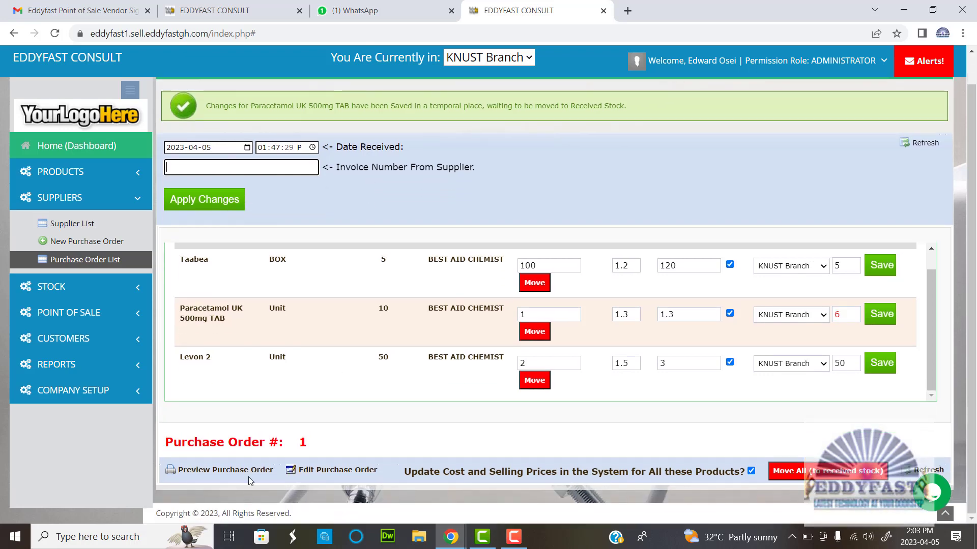
double_click(303, 443)
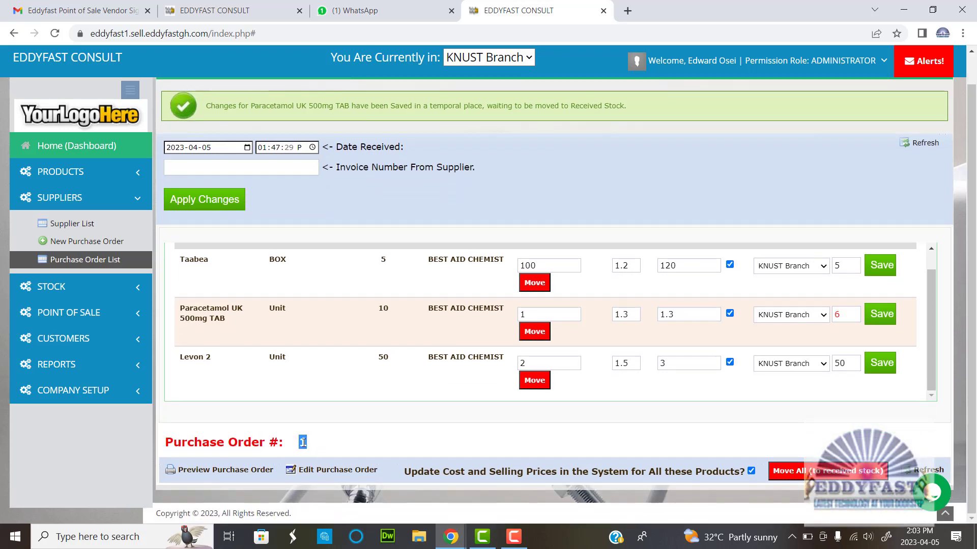
scroll(391, 276, up, 1)
click(244, 169)
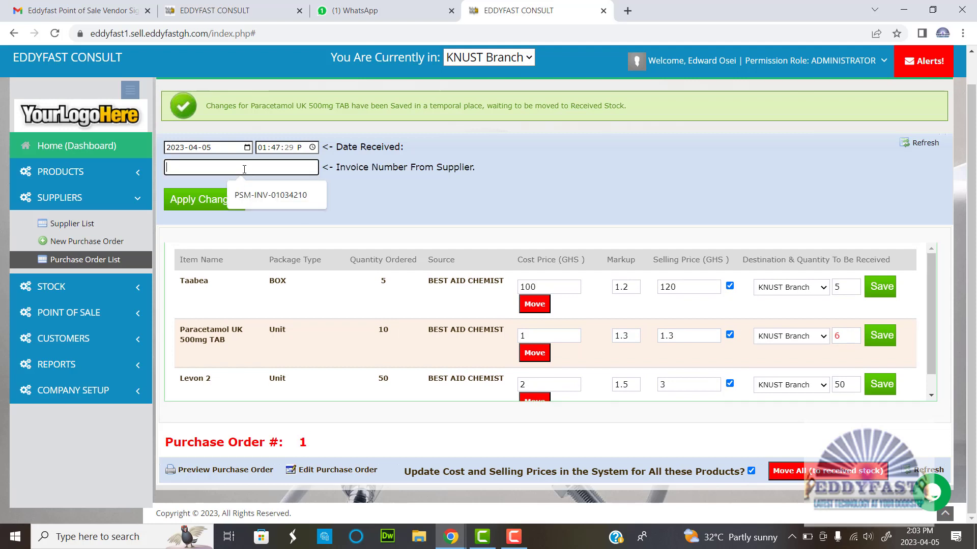
text(10001)
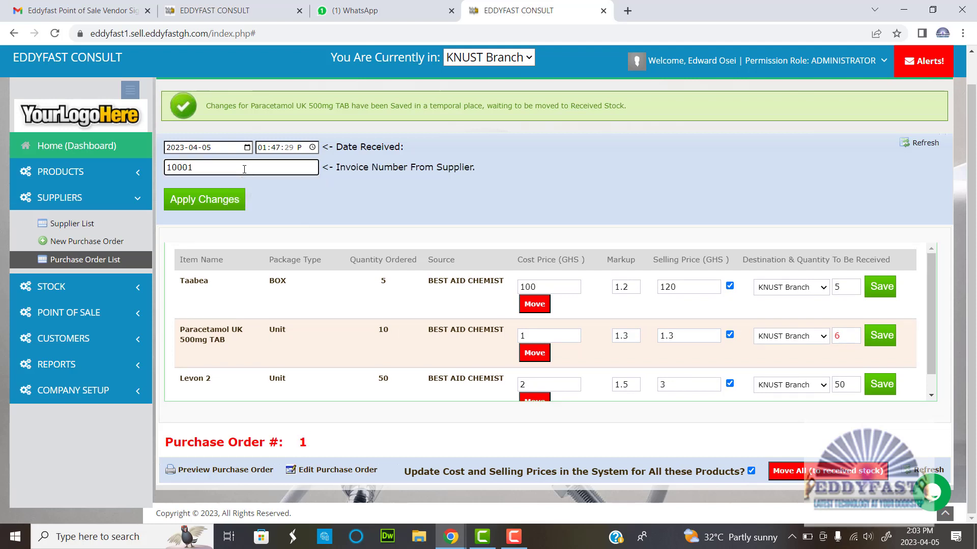
click(202, 204)
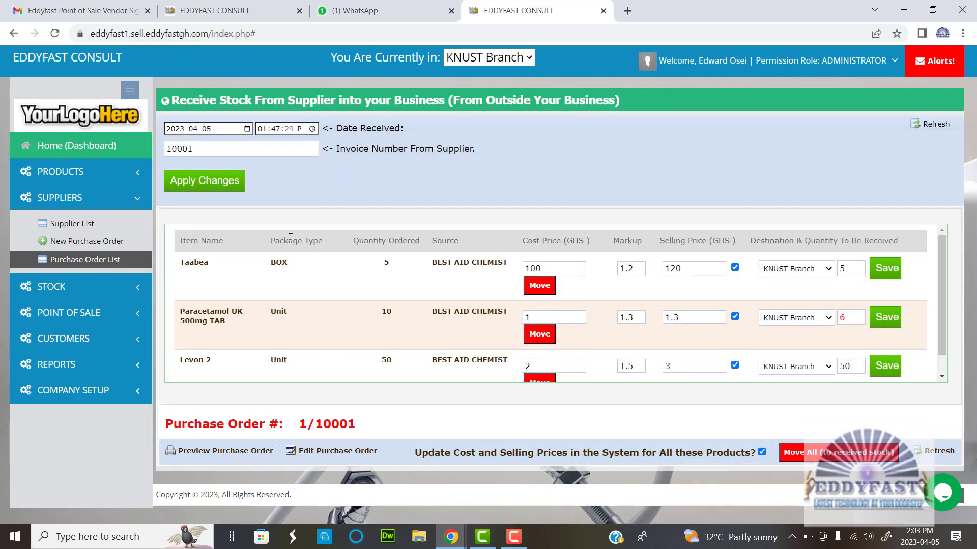
- Check the combined purchase order and invoice number on the receiving page and in the purchase order preview, and close the preview
double_click(346, 425)
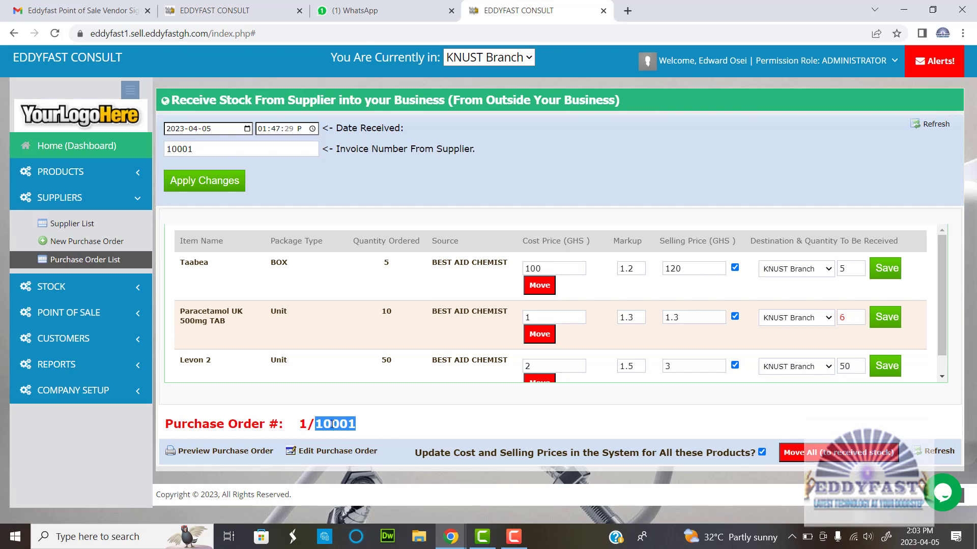
click(363, 425)
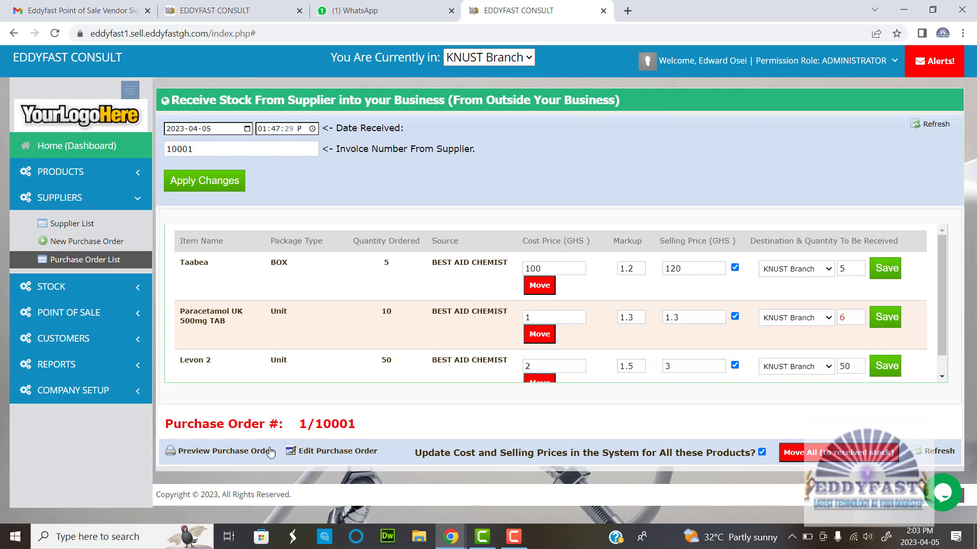
click(201, 453)
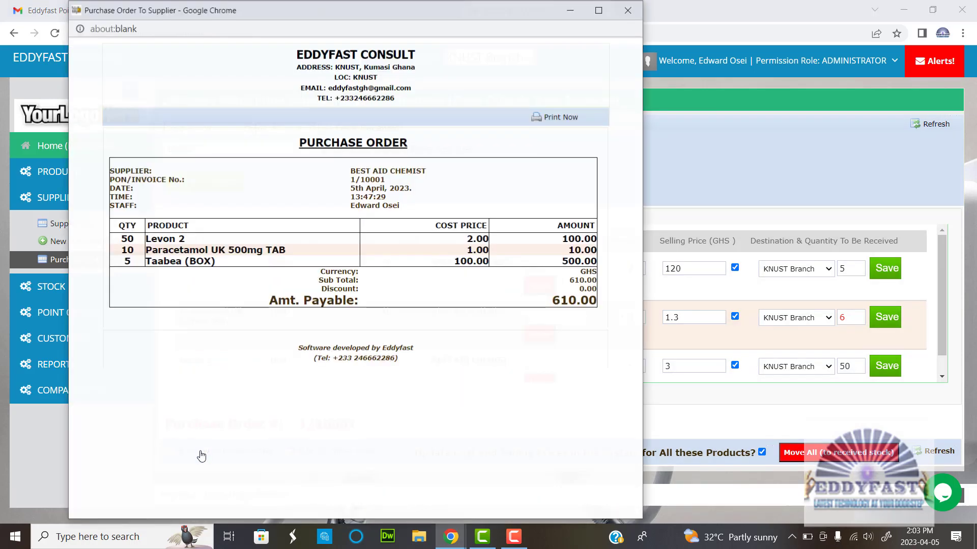
drag(352, 181, 402, 183)
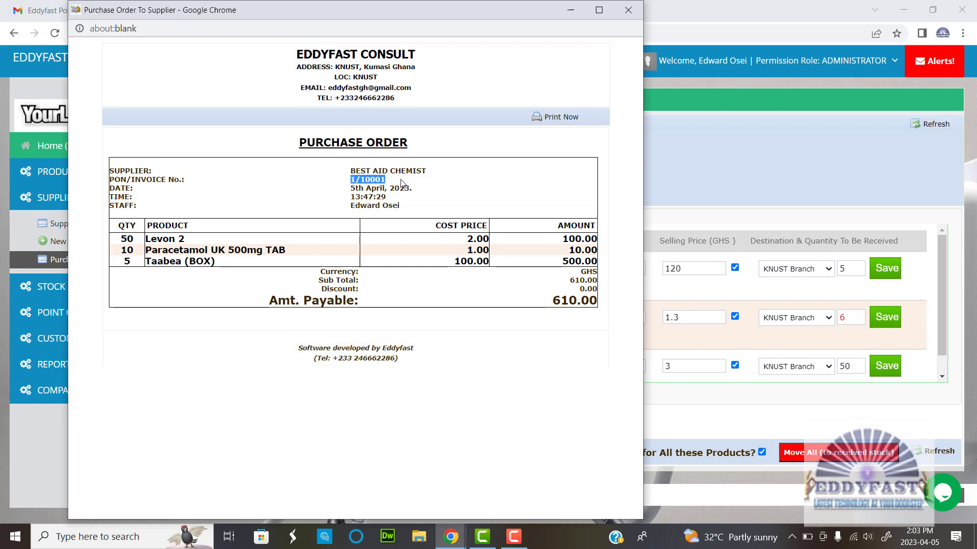
double_click(118, 181)
double_click(141, 182)
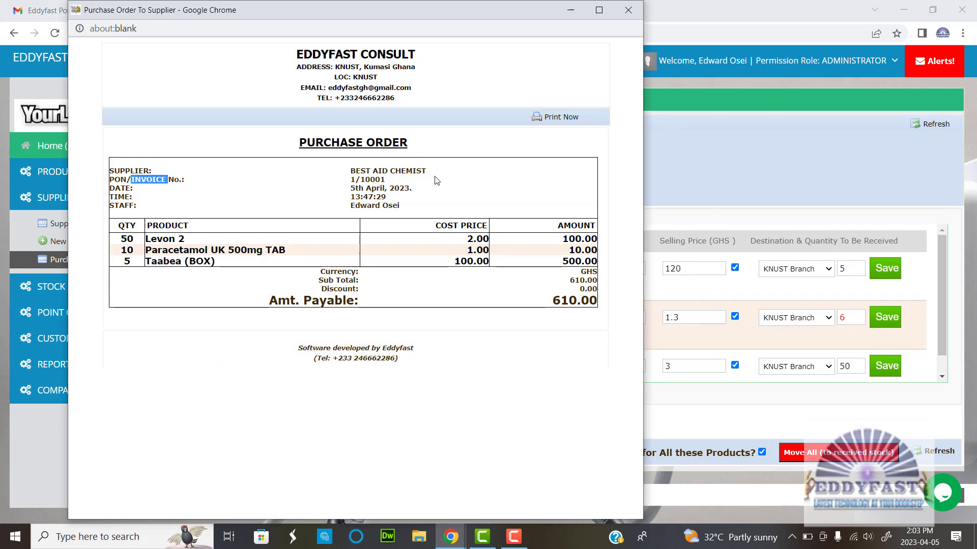
click(628, 10)
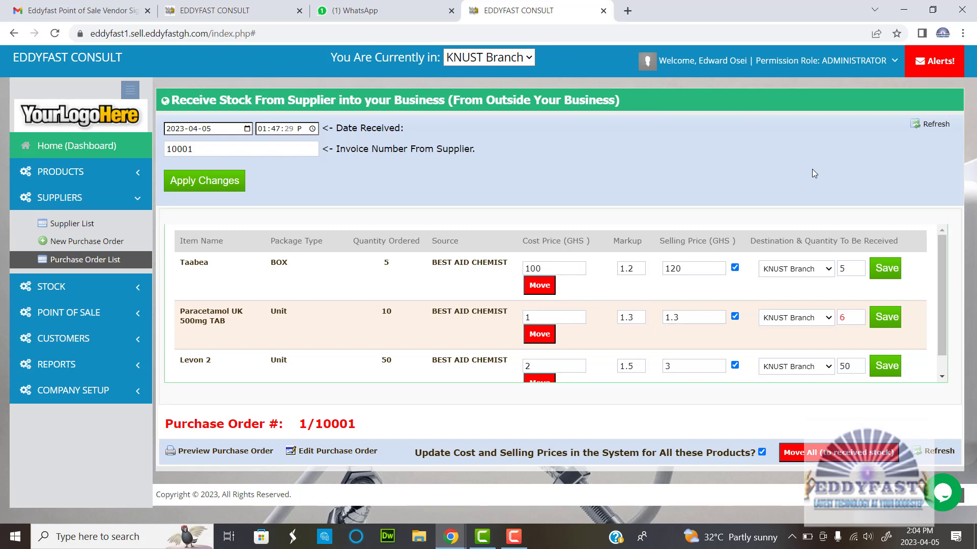
- Move all the items of the purchase order into received stock, with cost and selling price updates enabled for all products
key(ctrl+minus)
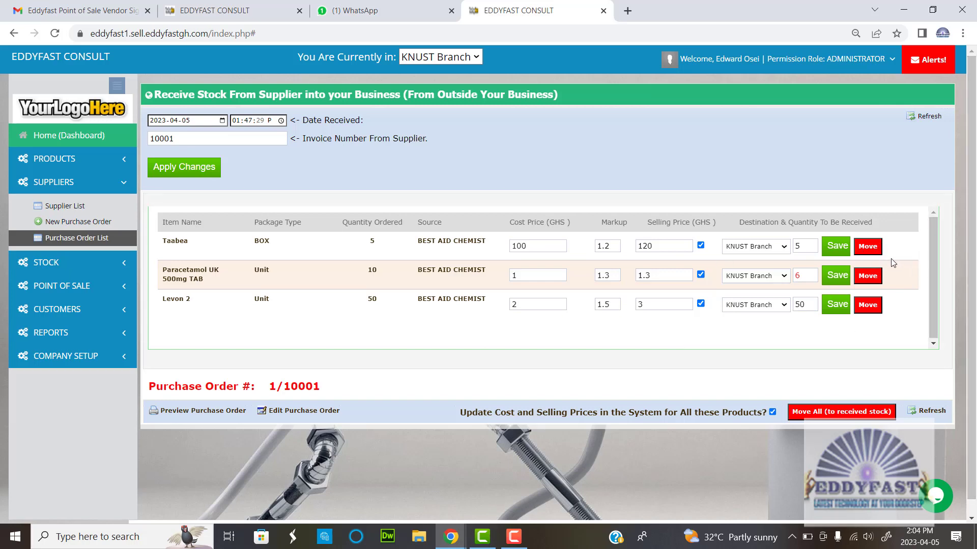
key(ctrl+plus)
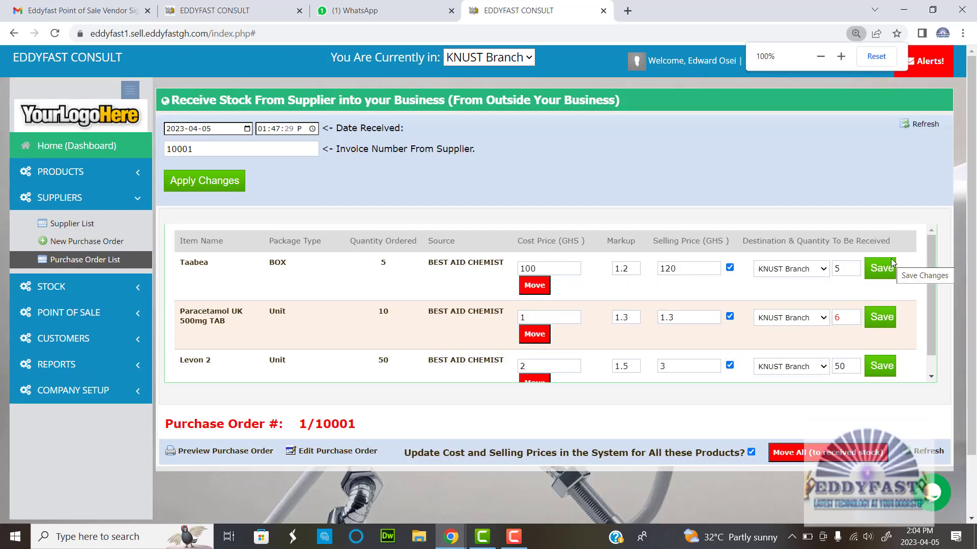
key(ctrl+minus)
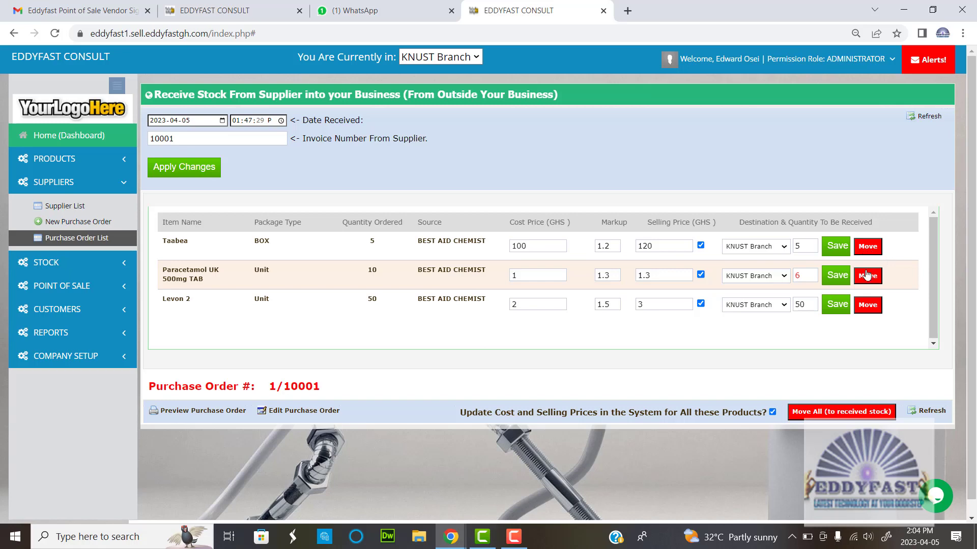
click(832, 418)
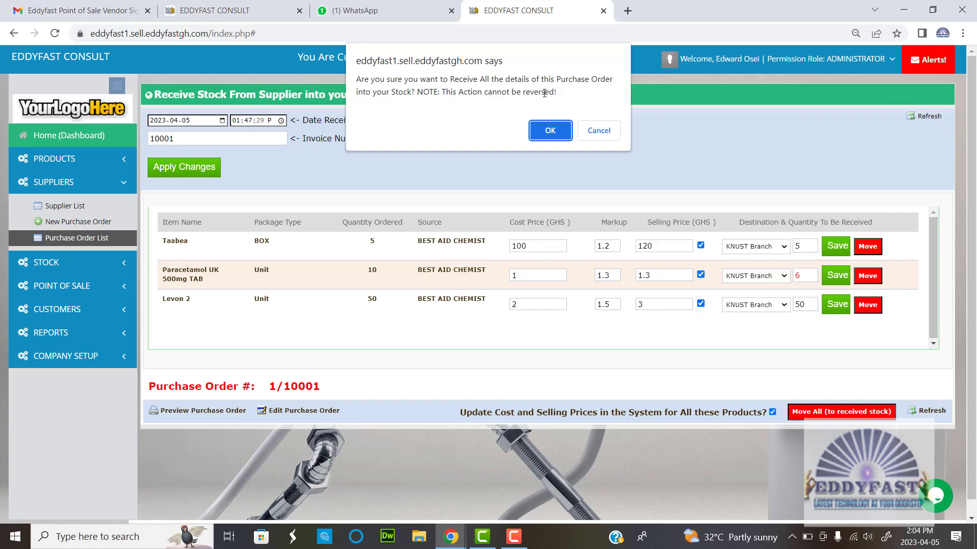
click(550, 133)
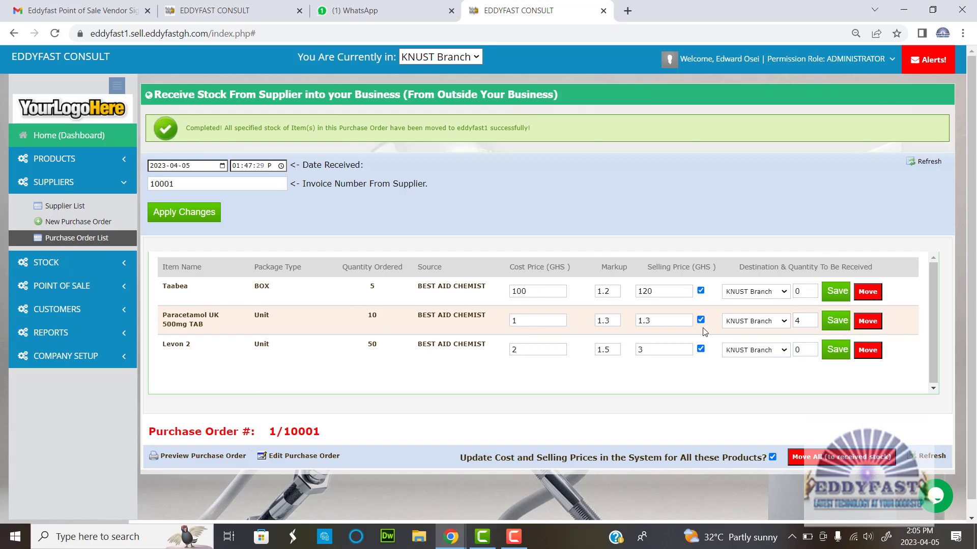
- Compare the ordered quantities of Taabea and Paracetamol with the quantities still to be received
double_click(372, 286)
click(807, 292)
double_click(373, 316)
- Check the order's receiving status in the purchase order list and the available quantities in the product list
click(55, 239)
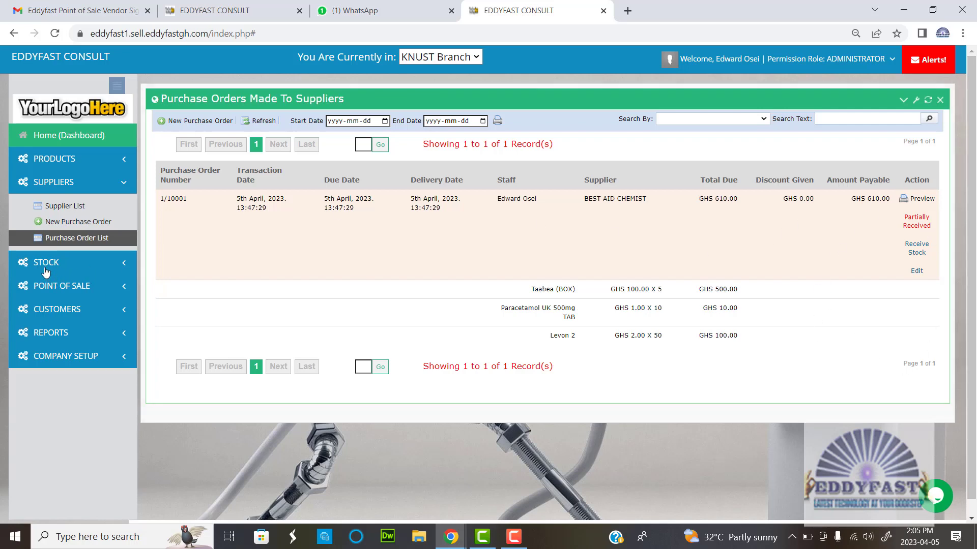
click(69, 160)
click(64, 214)
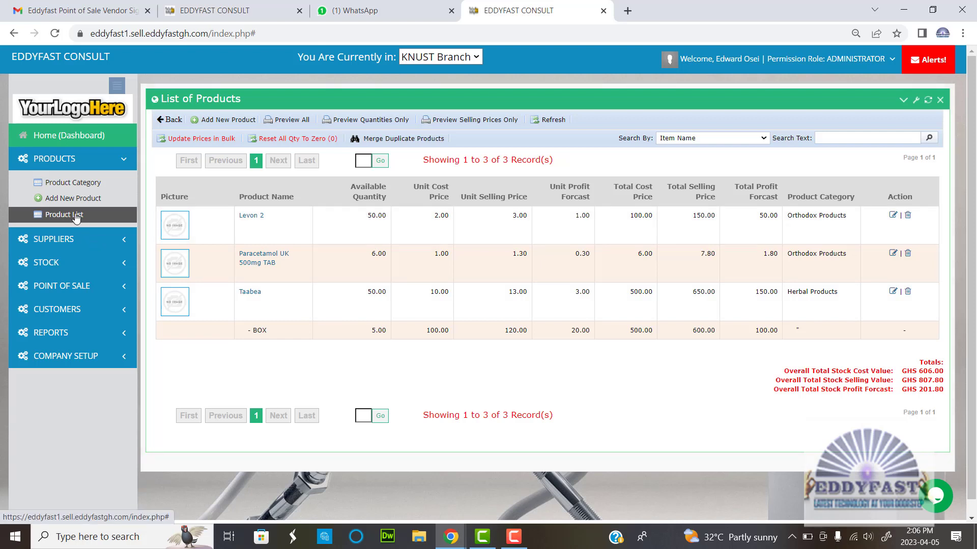
- Reopen the stock receiving page from the purchase order list and move the remaining 4 units of Paracetamol UK 500mg TAB into stock
click(71, 247)
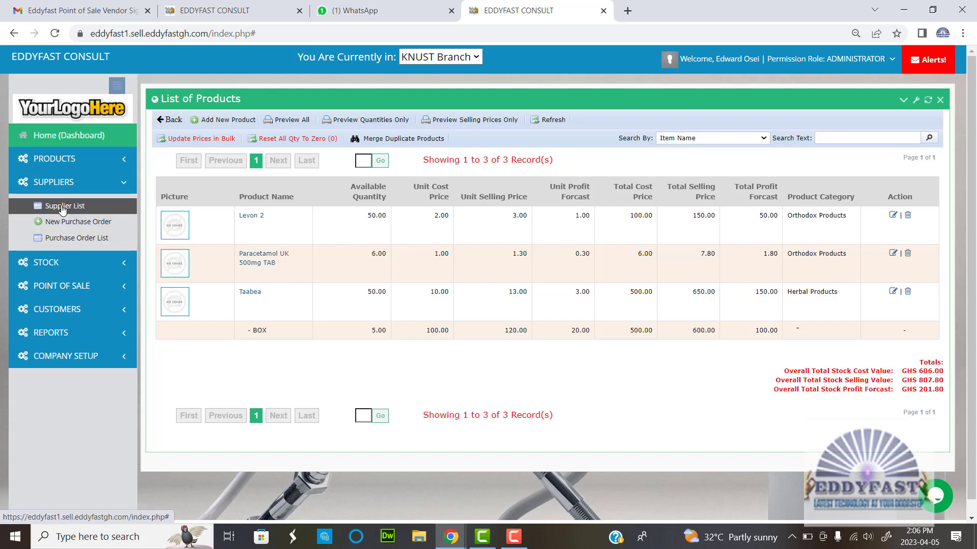
click(73, 239)
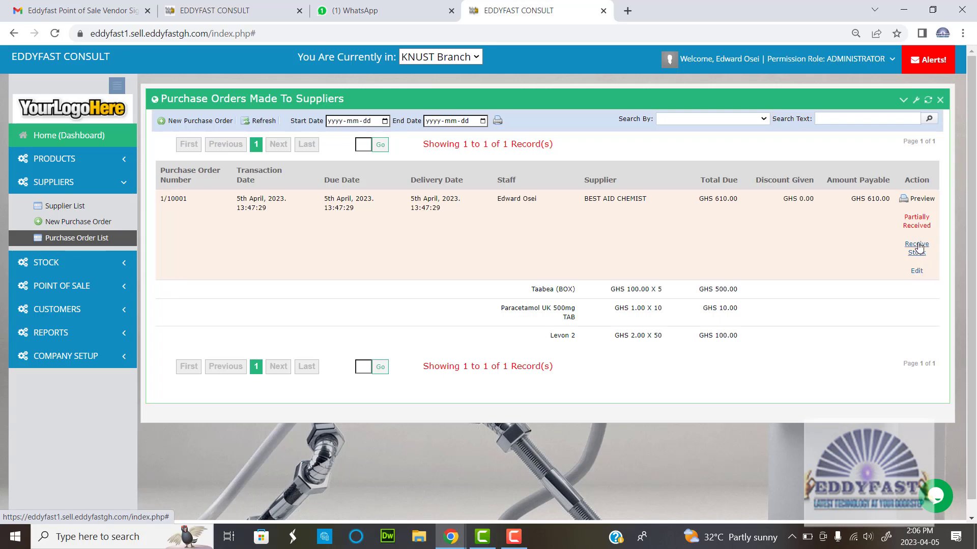
click(919, 248)
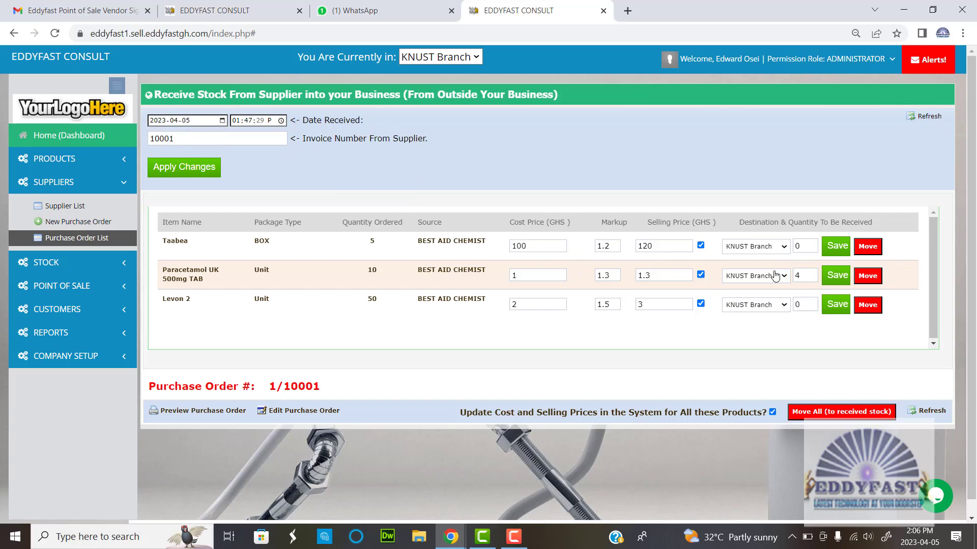
click(868, 276)
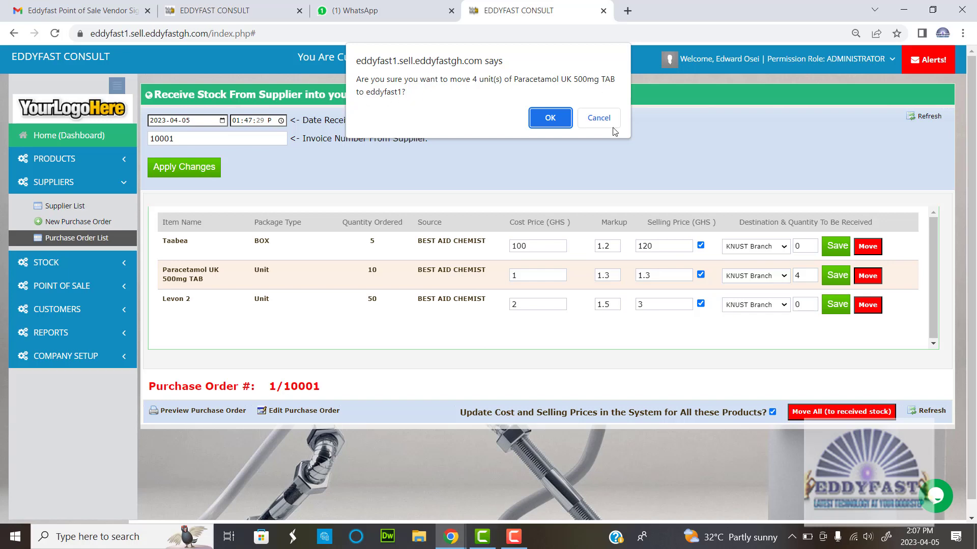
click(540, 117)
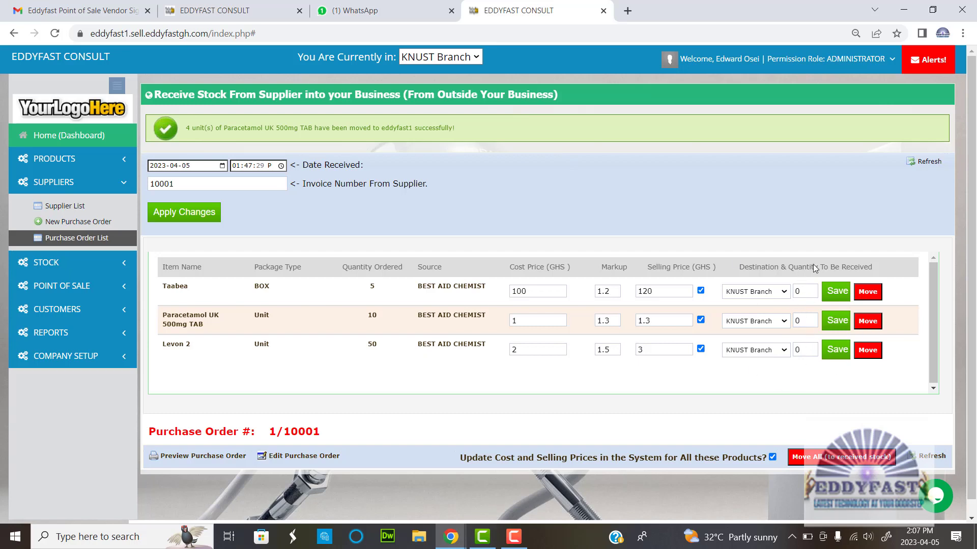
- Check the order's receiving status in the purchase order list again, and Paracetamol's available quantity in the product list
click(64, 241)
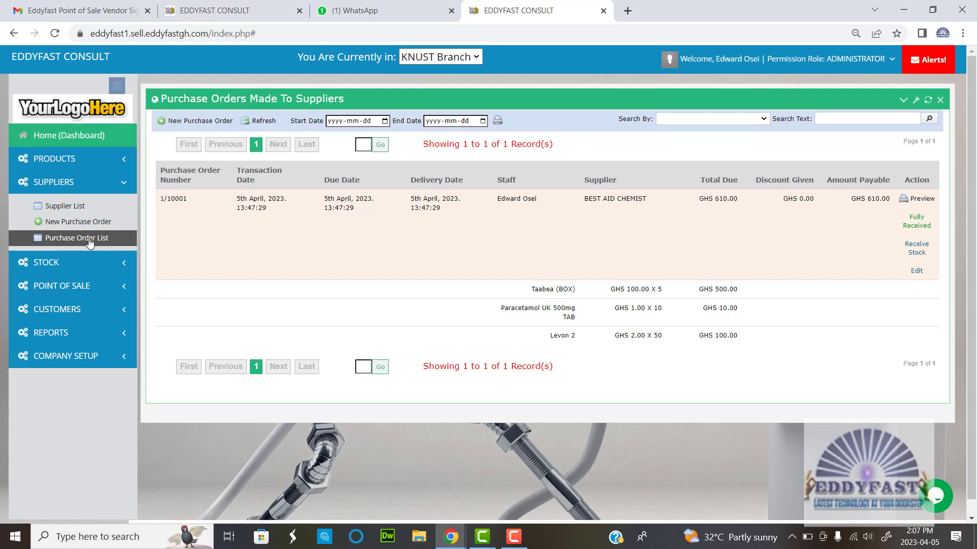
click(67, 158)
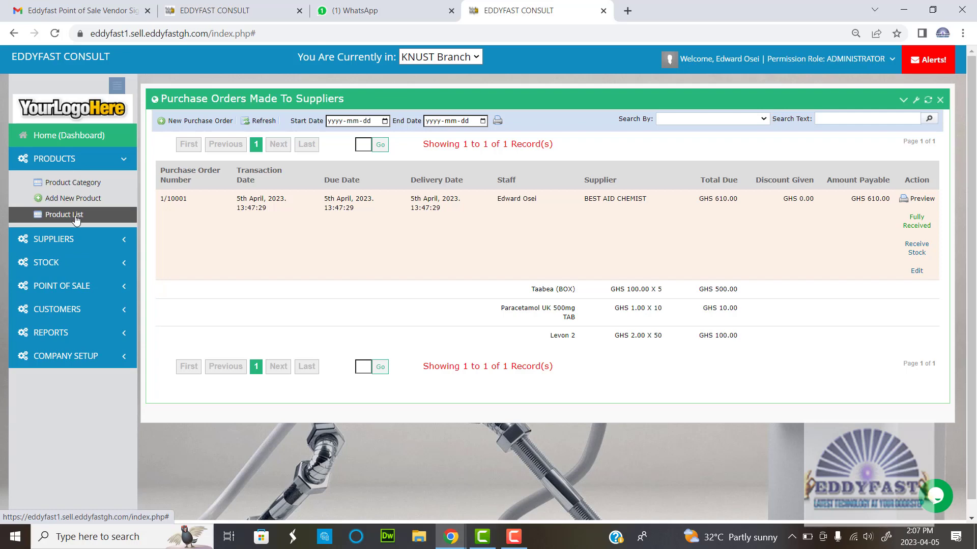
click(71, 214)
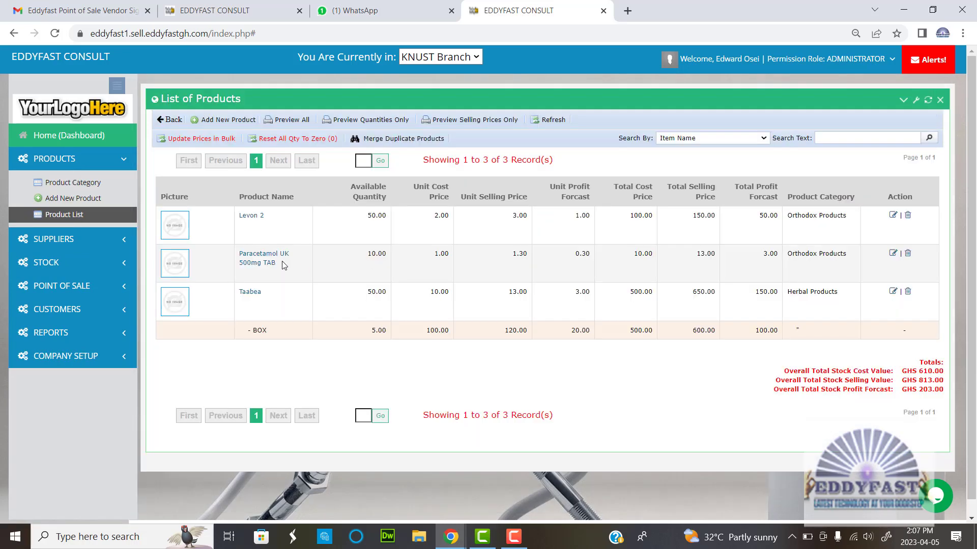
double_click(376, 254)
- Open the stock history to review the received quantities of each product
click(116, 269)
click(51, 265)
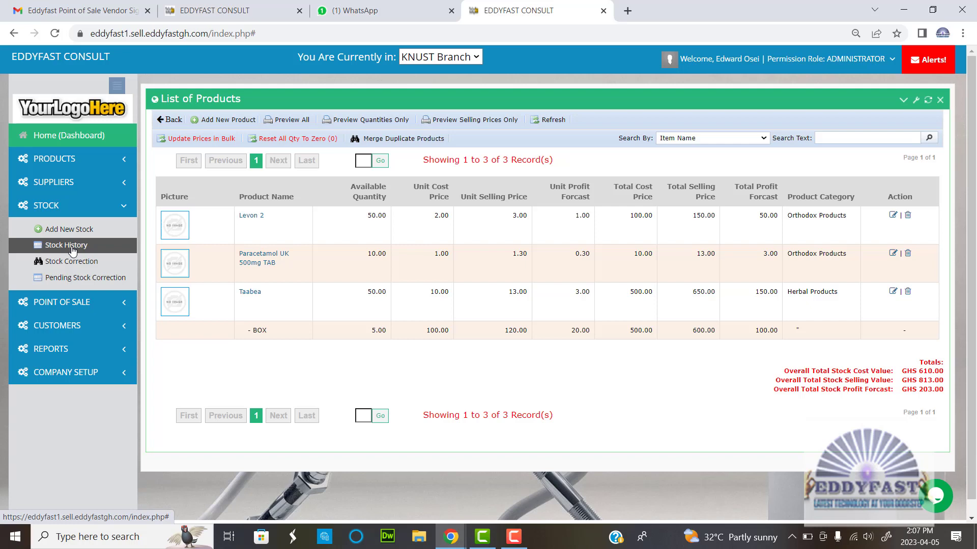
click(71, 247)
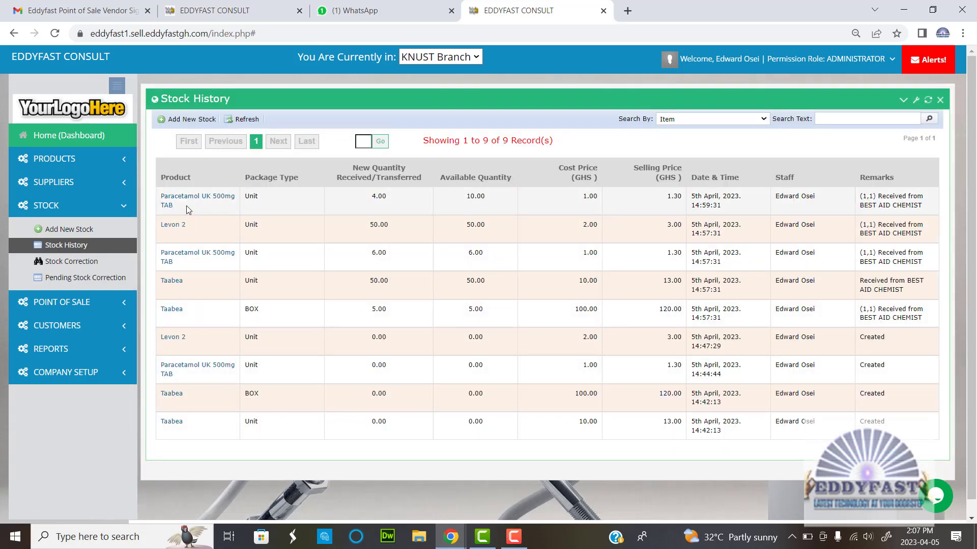
- Examine Paracetamol UK 500mg TAB's latest stock history entry, including the received and available quantities and the responsible staff
double_click(375, 196)
drag(465, 197, 486, 197)
double_click(813, 195)
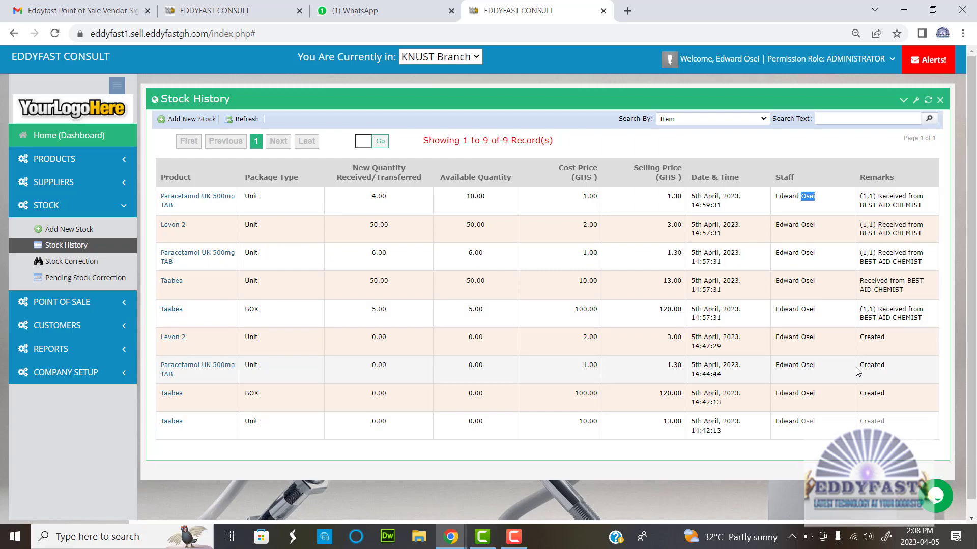
click(582, 305)
- Open Levon 2's individual stock history from the product list and review its creation and supplier receipt entries
click(54, 159)
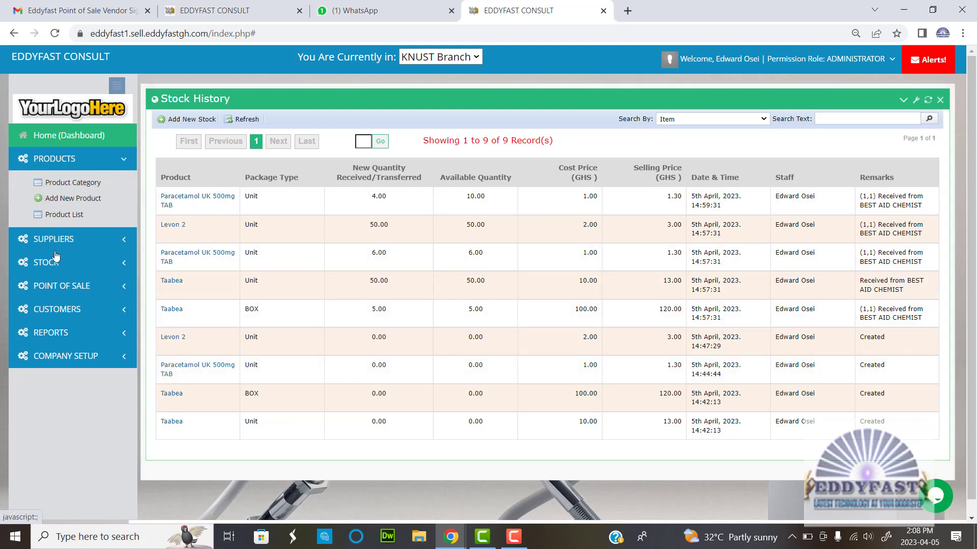
click(59, 216)
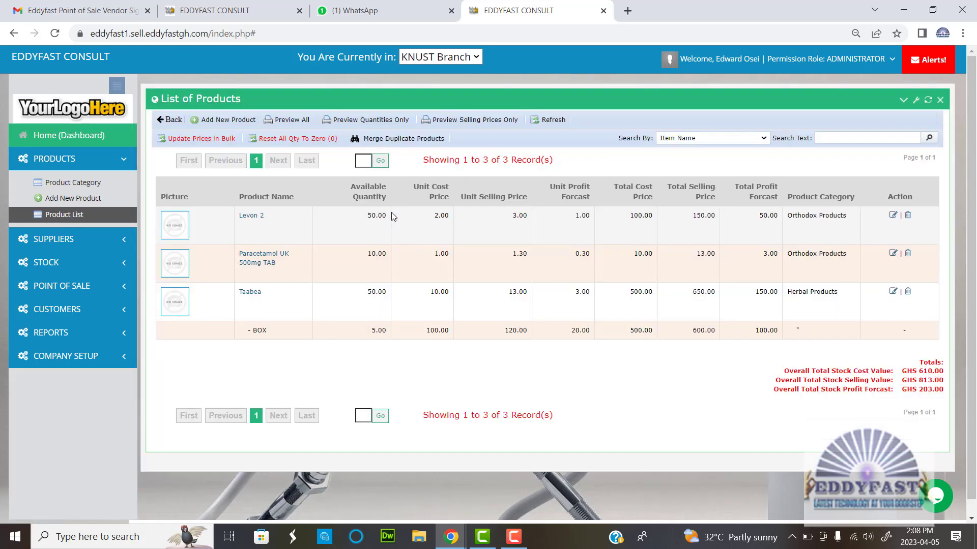
click(253, 216)
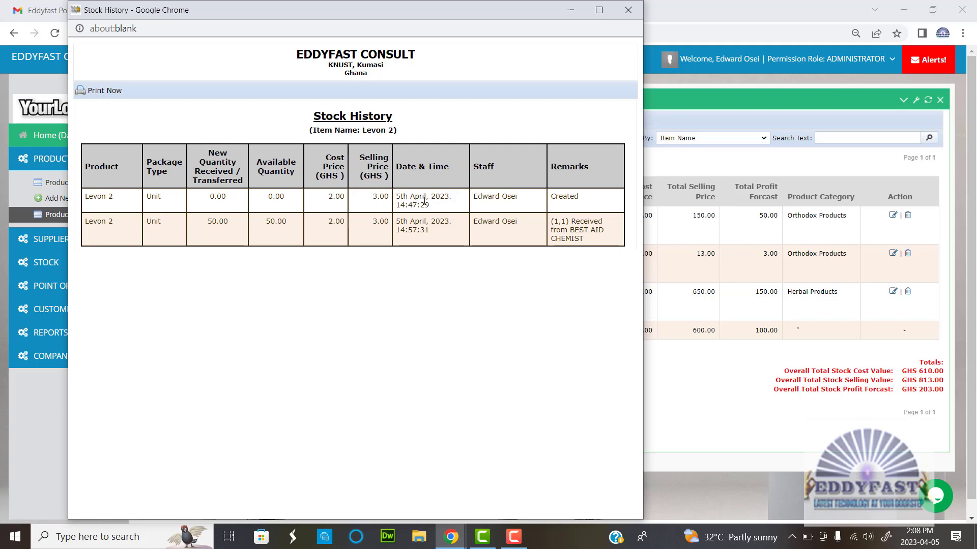
double_click(568, 193)
double_click(218, 222)
drag(588, 229, 563, 245)
click(563, 244)
click(630, 11)
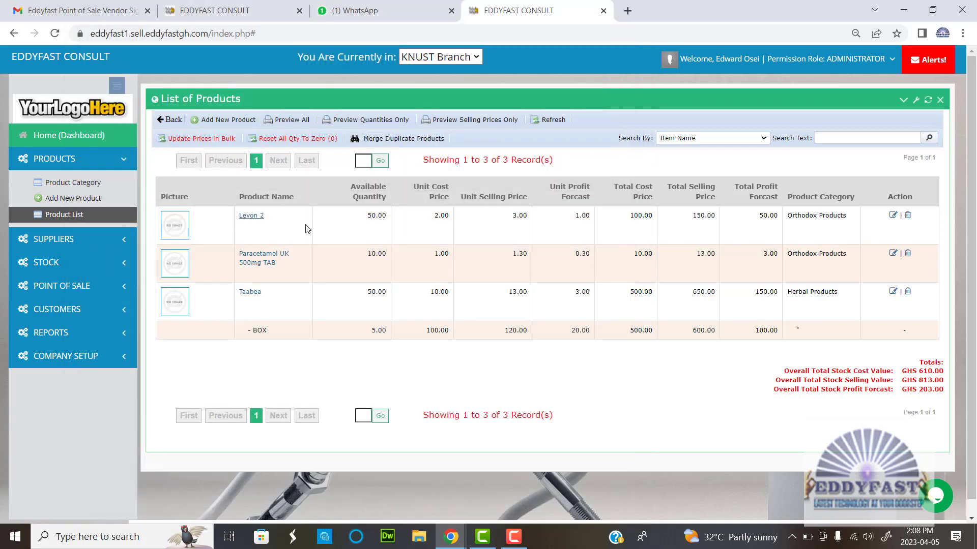
- Review the individual stock histories of Paracetamol UK 500mg TAB and Taabea from the product list
click(261, 257)
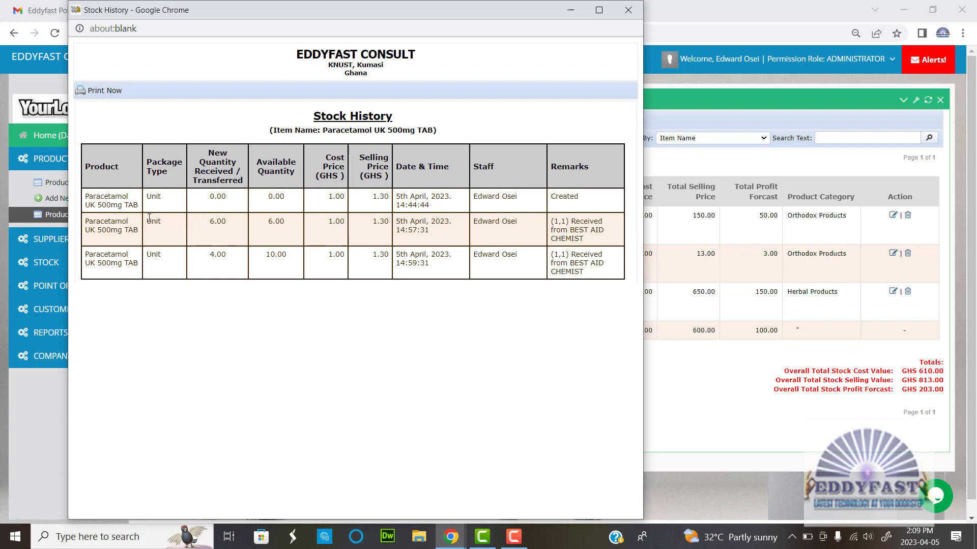
double_click(214, 223)
double_click(214, 254)
double_click(272, 253)
double_click(565, 197)
click(628, 10)
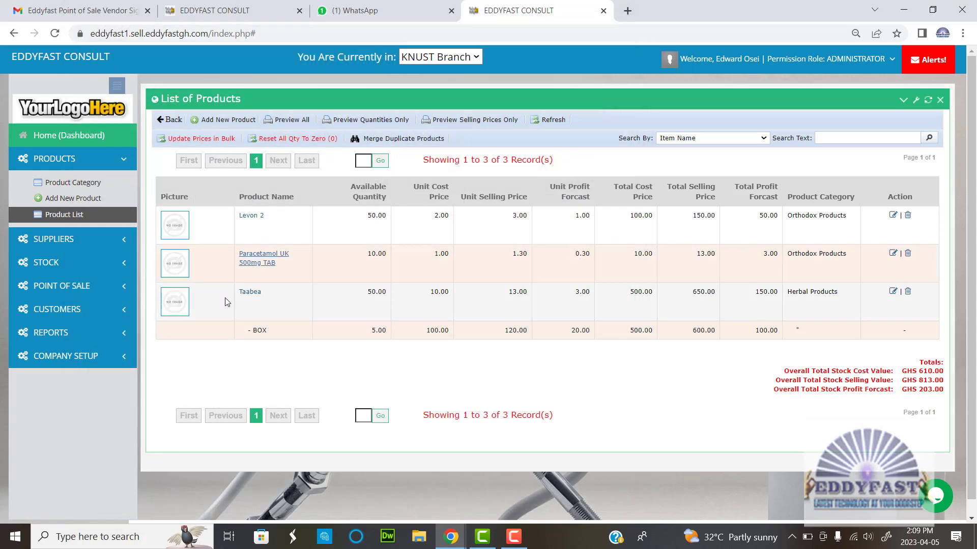
click(254, 295)
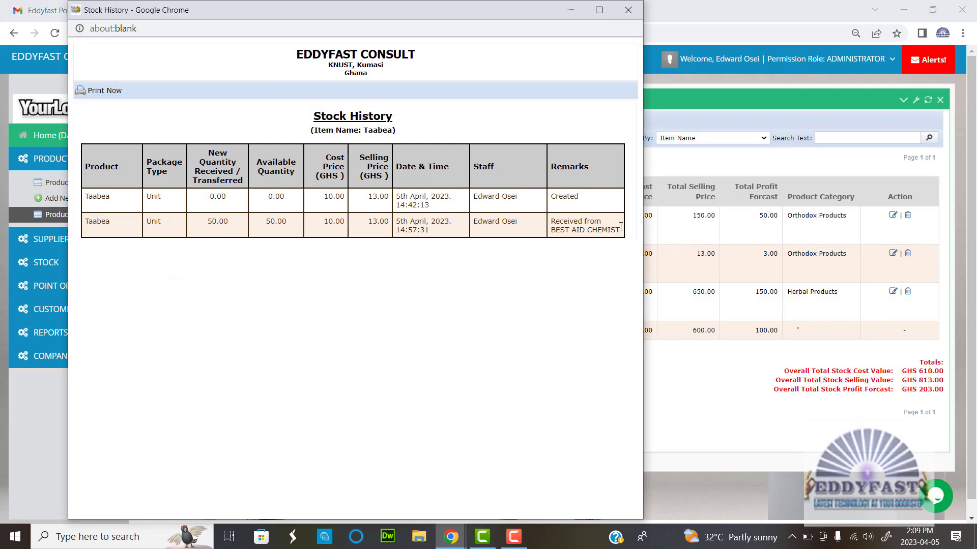
click(628, 10)
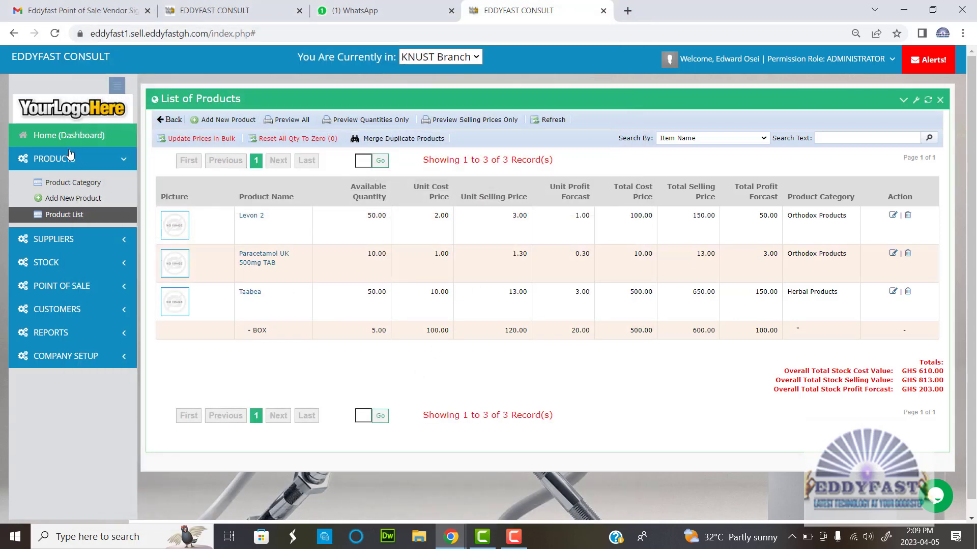
- Look through the point of sale pages for selling items, sales invoices and the end-of-day report
click(86, 167)
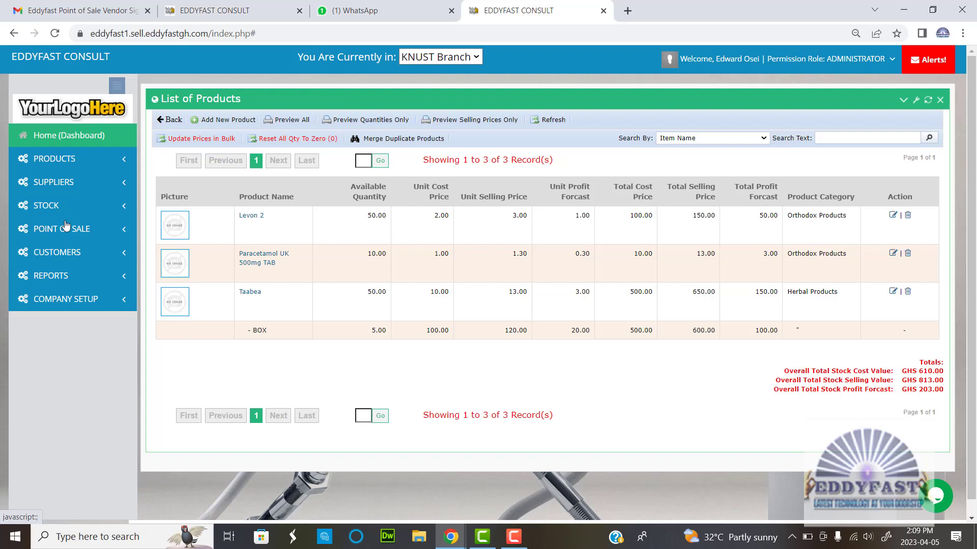
click(79, 230)
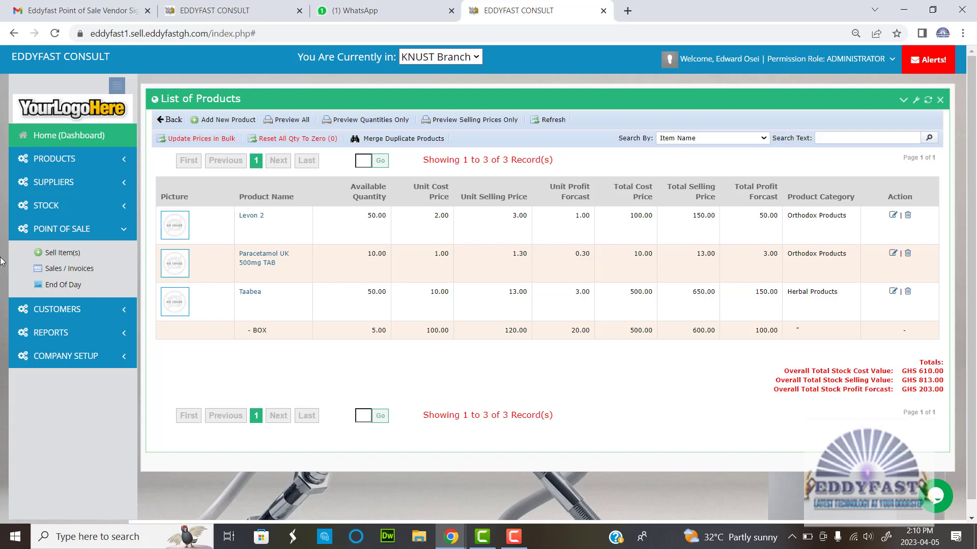
click(72, 260)
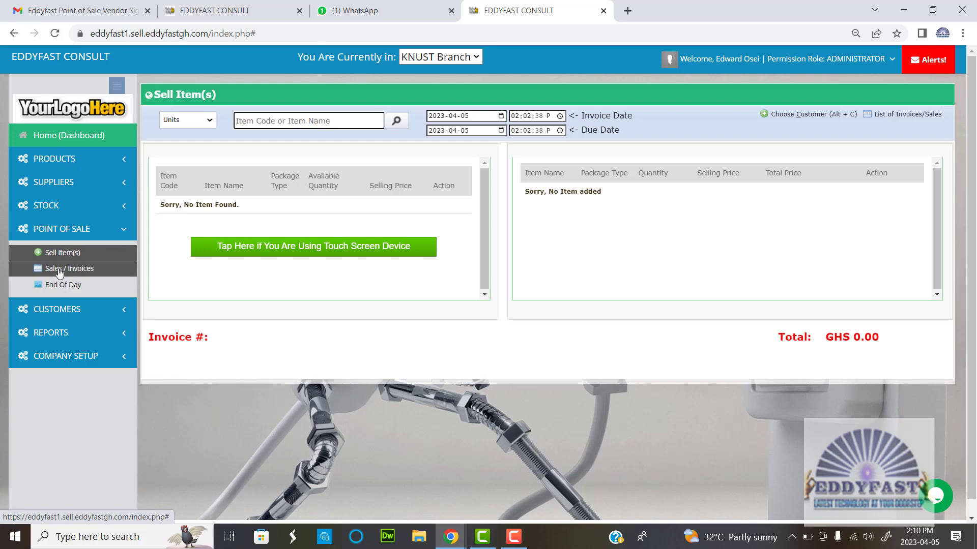
click(60, 273)
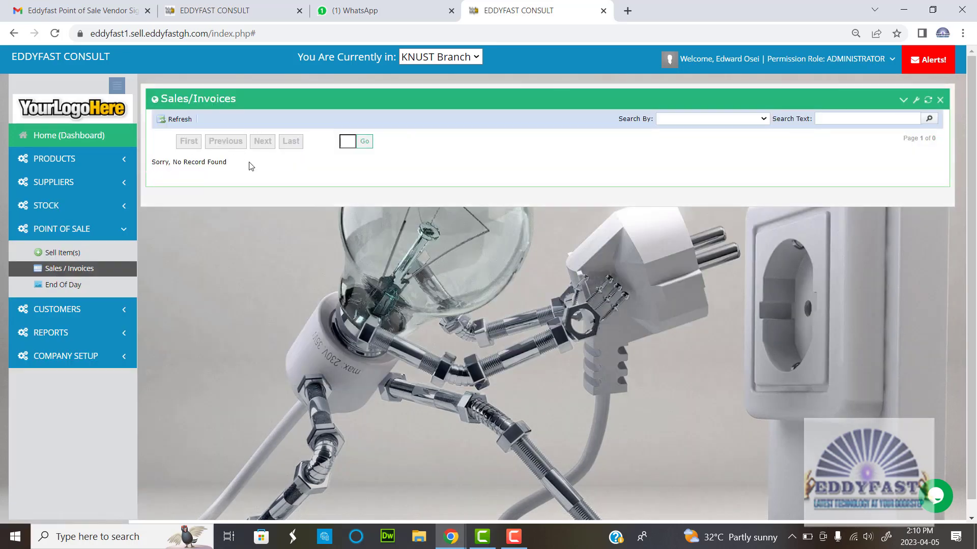
click(65, 284)
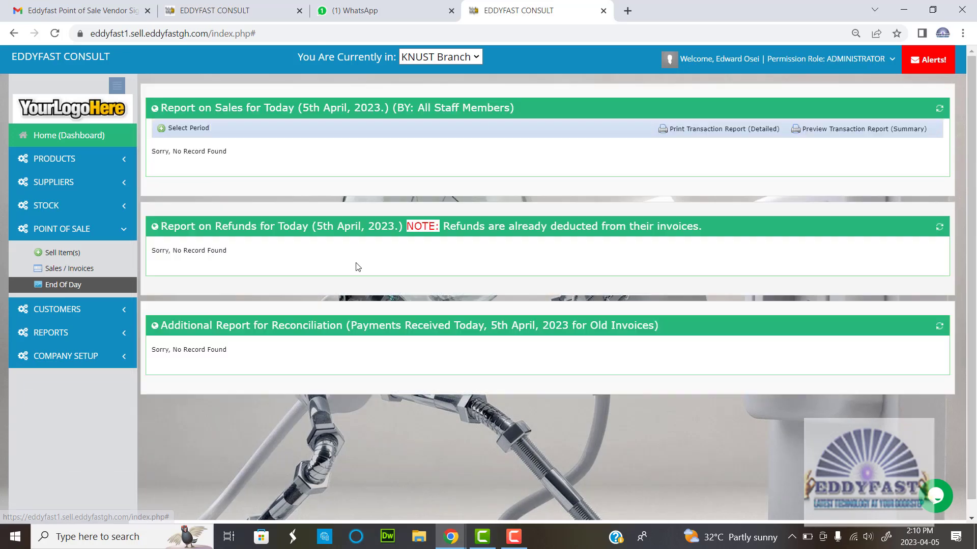
- Start a sale with Paracetamol UK 500mg TAB and set its quantity to 2
click(62, 254)
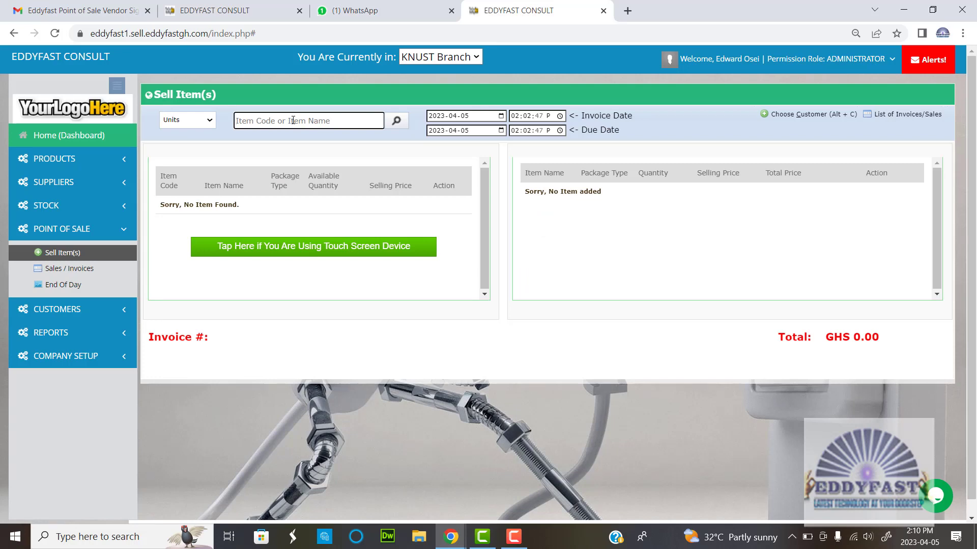
text(para)
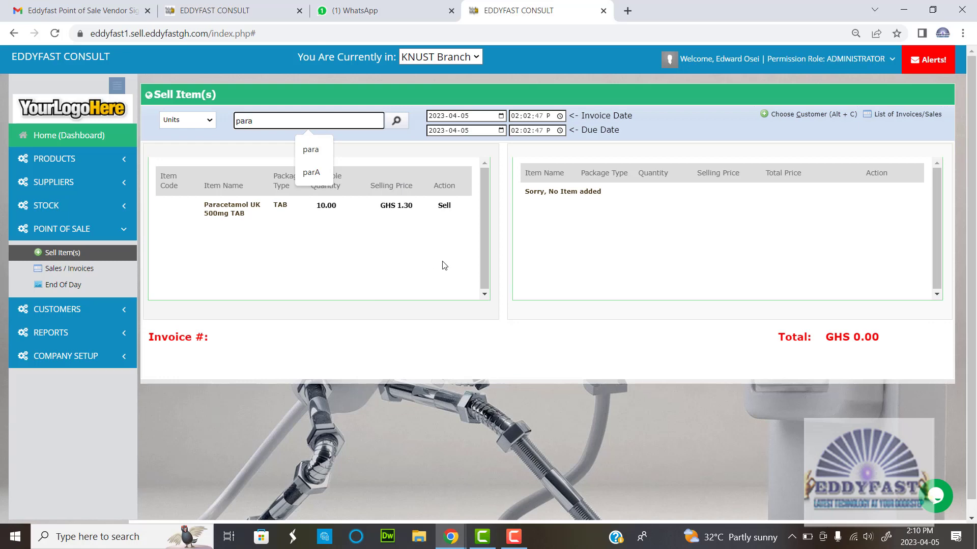
key(Tab)
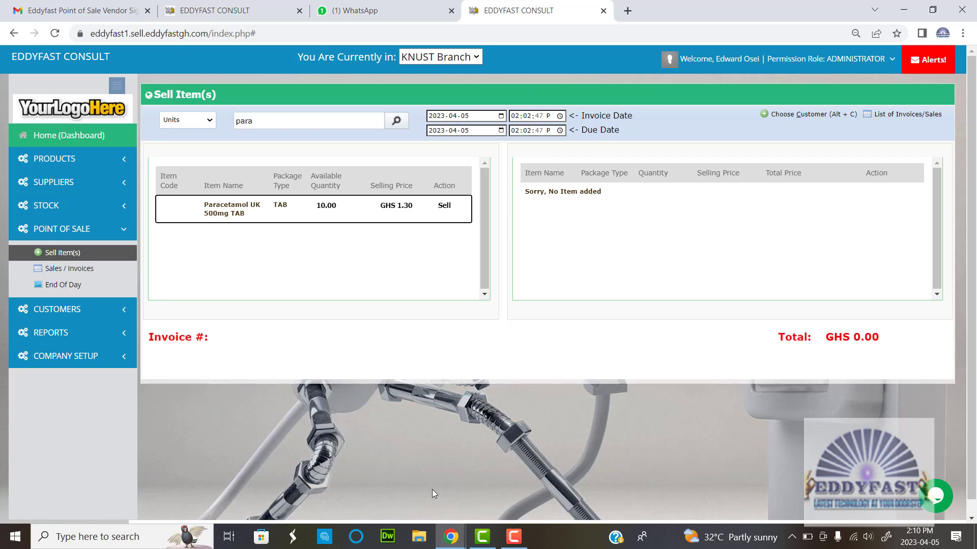
key(Return)
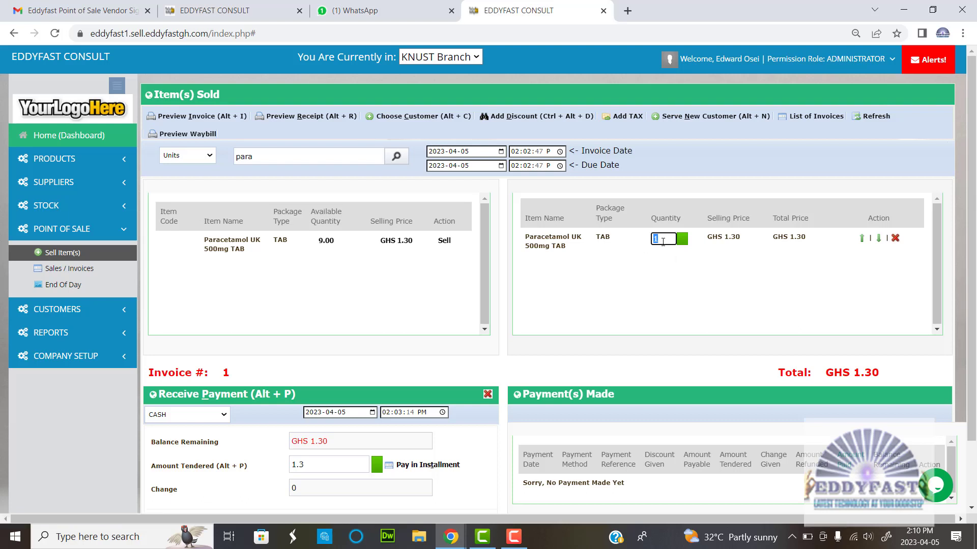
text(2)
key(Return)
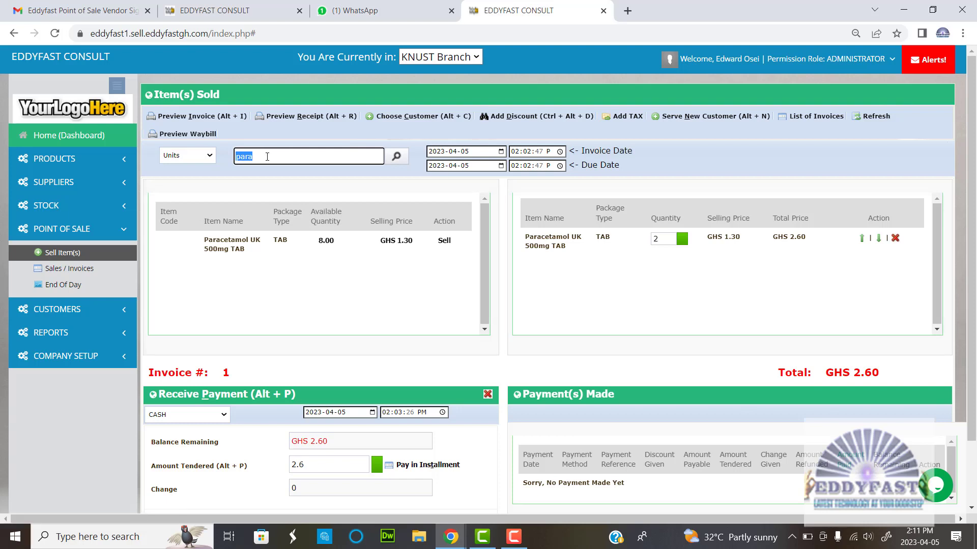
- Add Levon 2 to the sale and set its quantity to 10
text(levon)
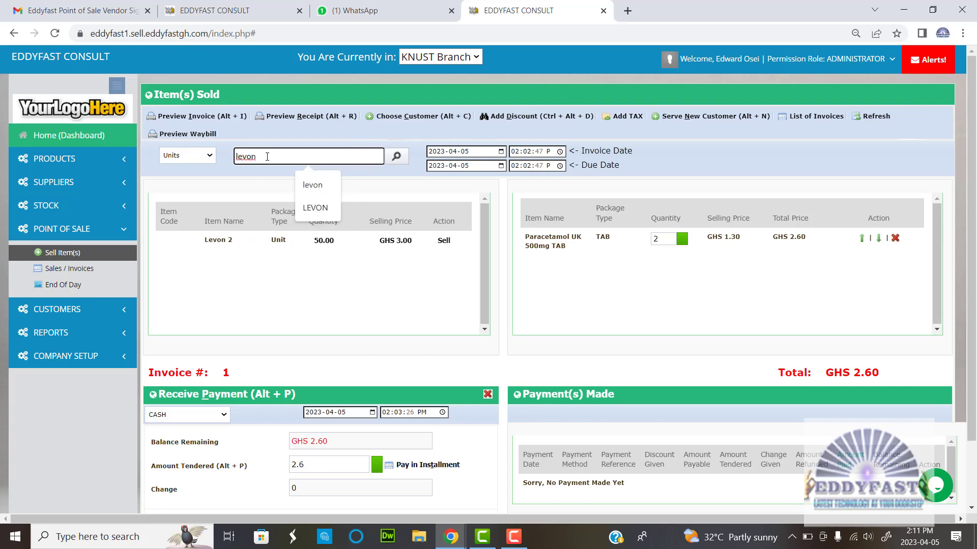
click(342, 286)
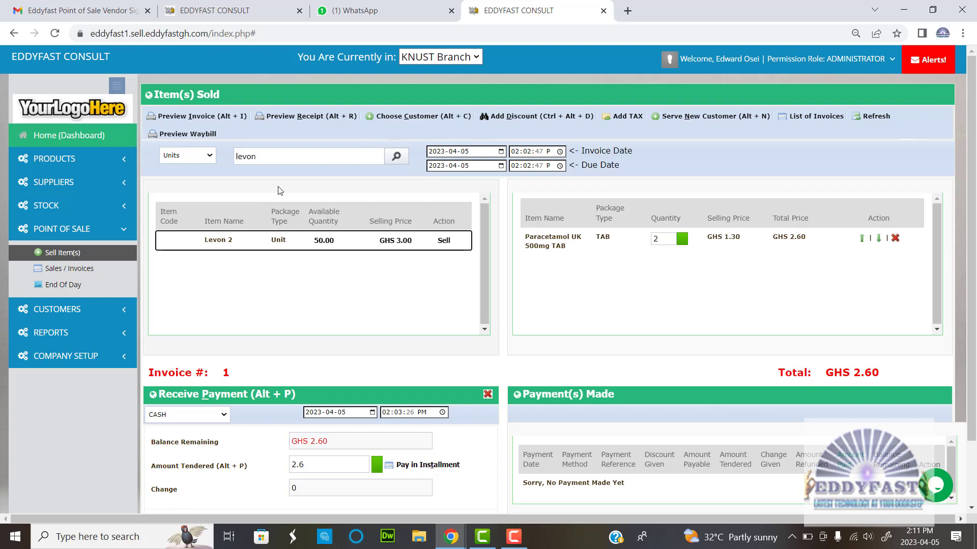
click(273, 157)
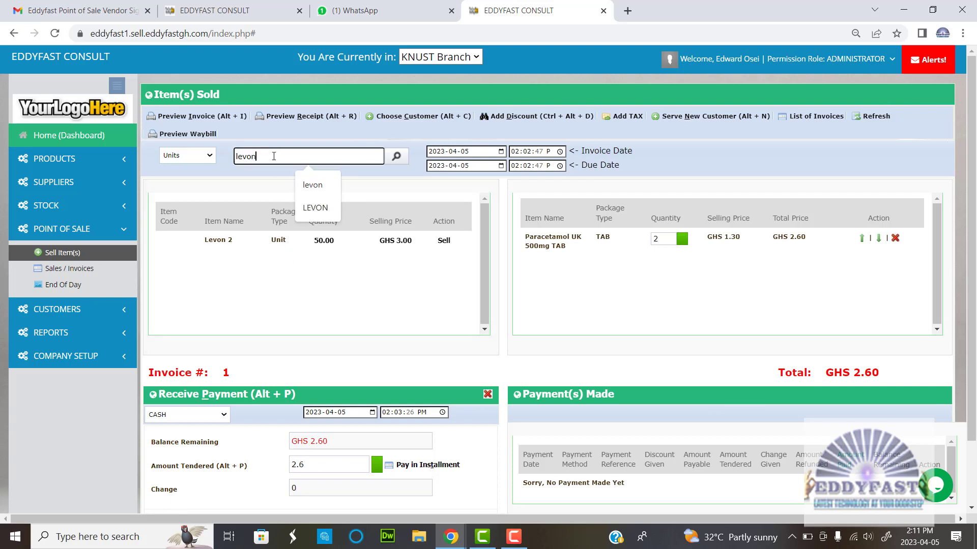
key(Return)
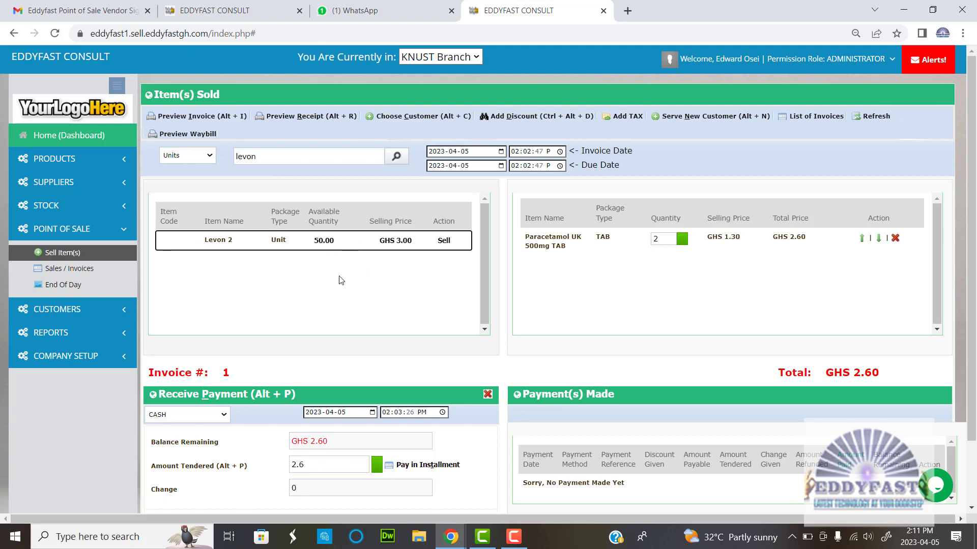
key(Return)
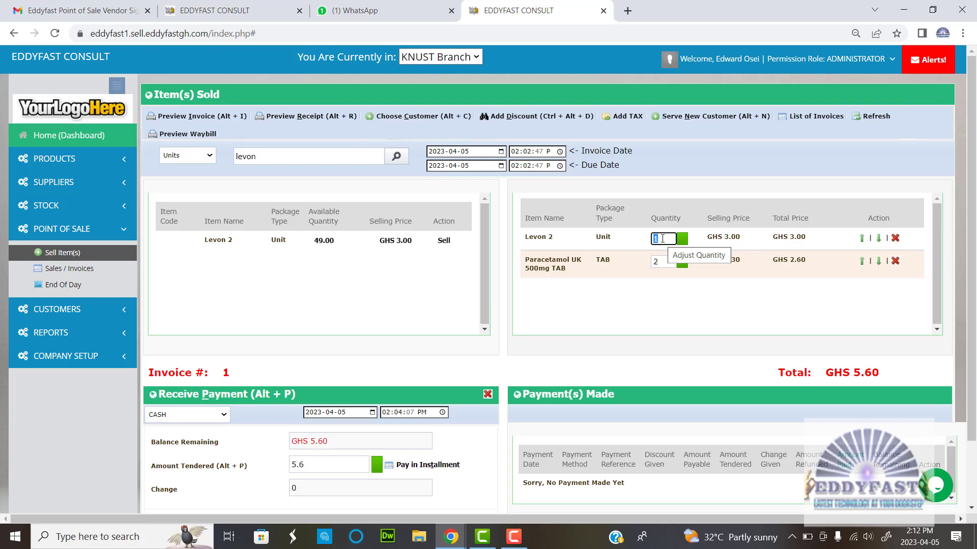
text(10)
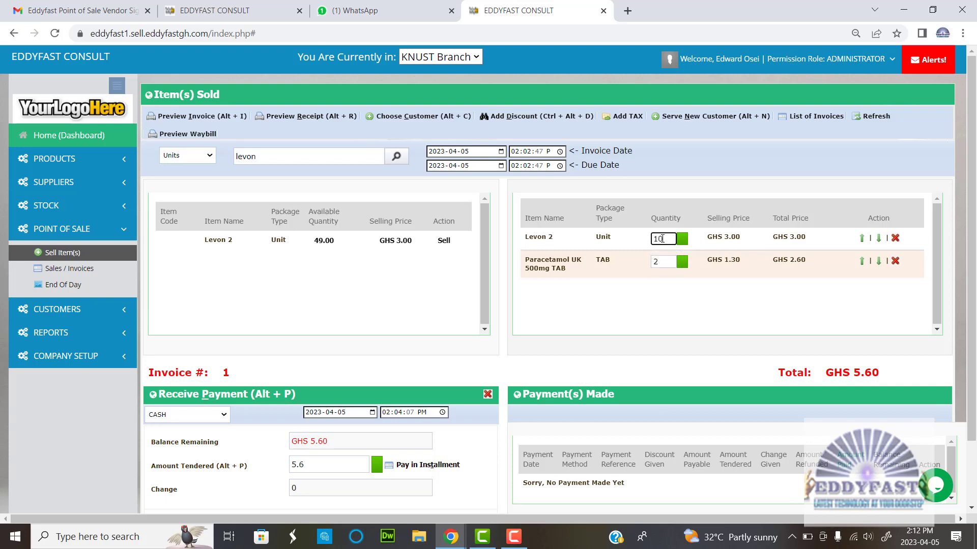
key(Return)
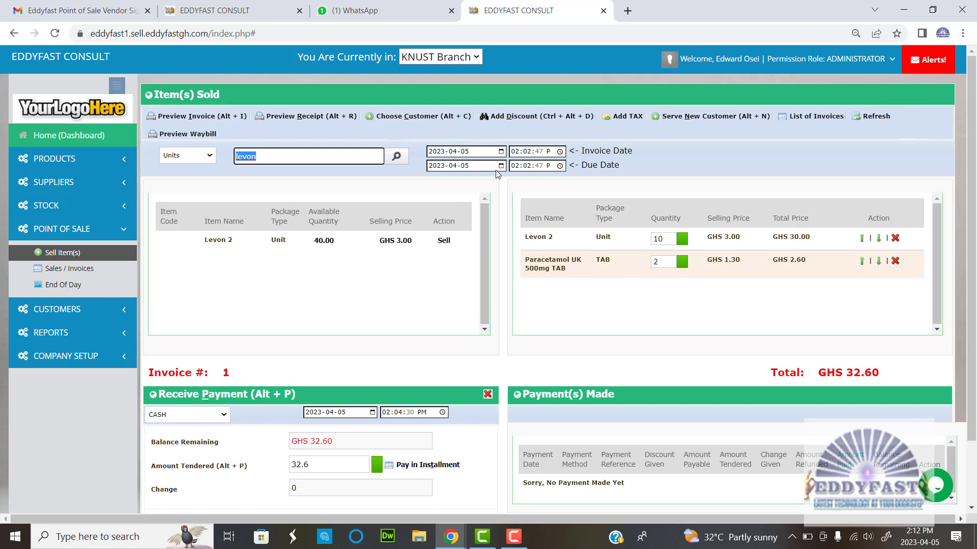
click(416, 117)
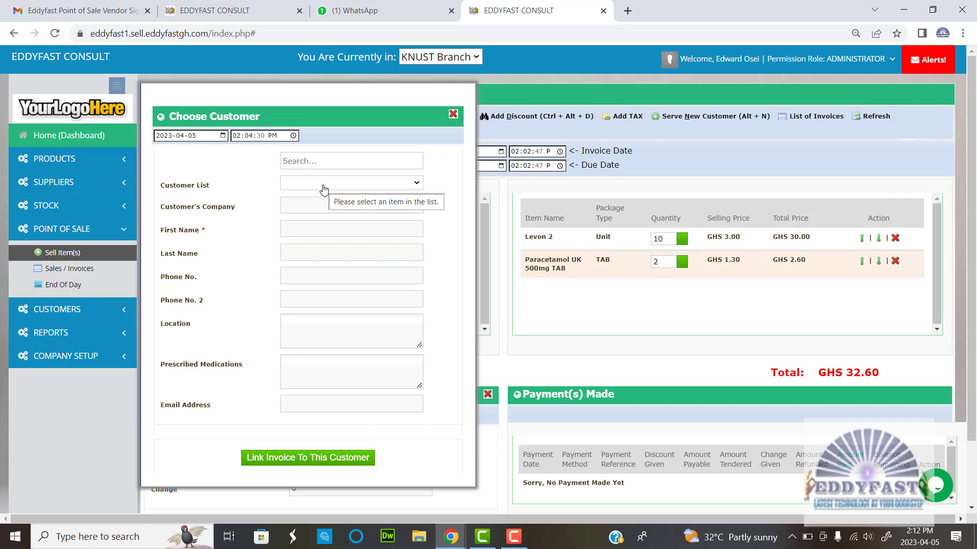
click(324, 189)
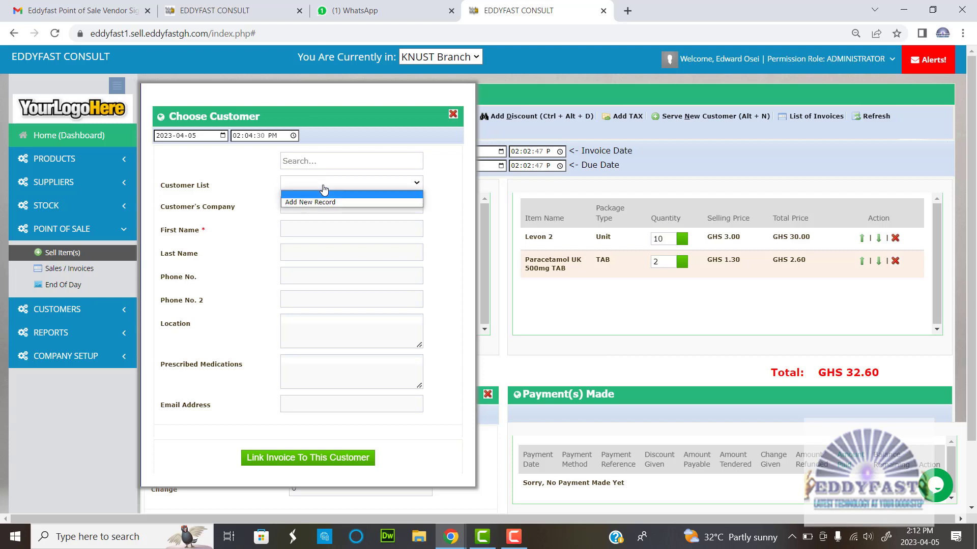
click(331, 203)
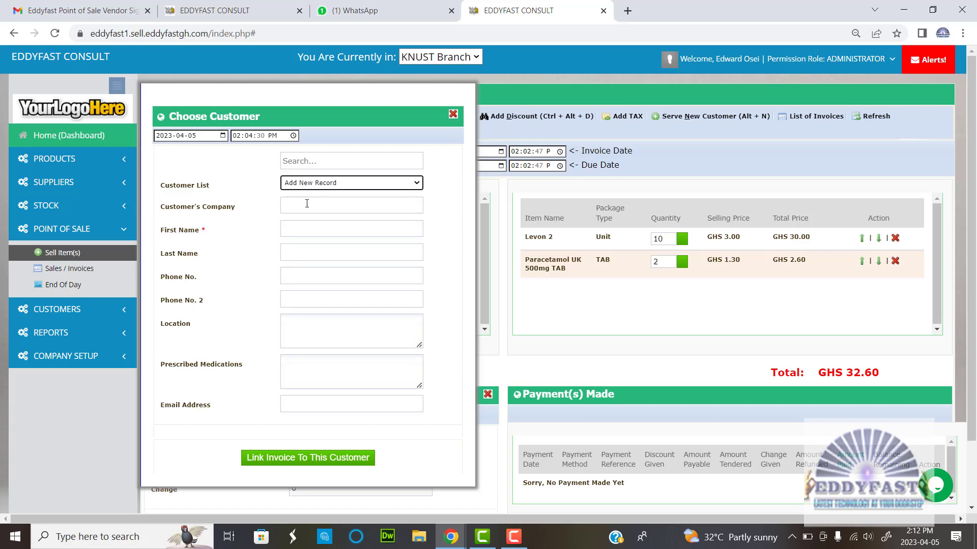
click(308, 205)
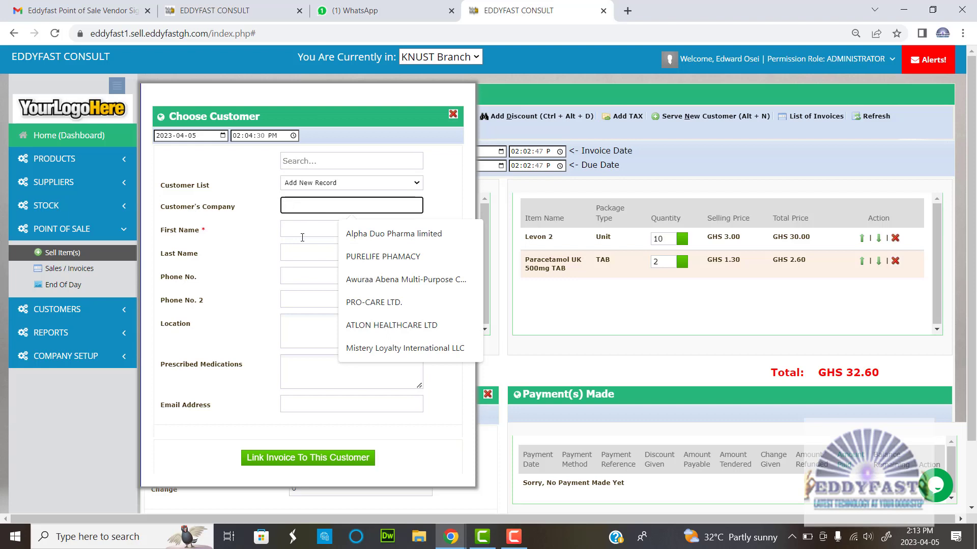
click(302, 230)
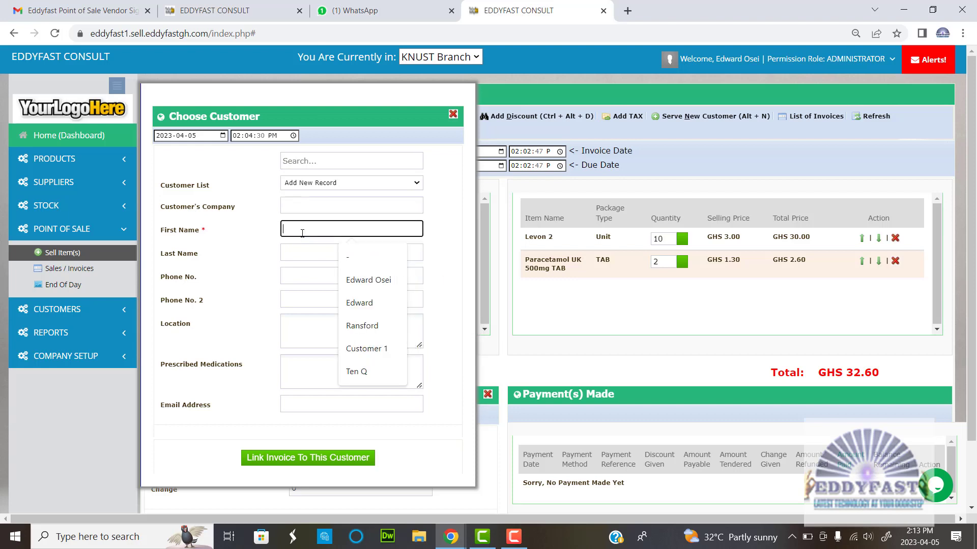
click(452, 113)
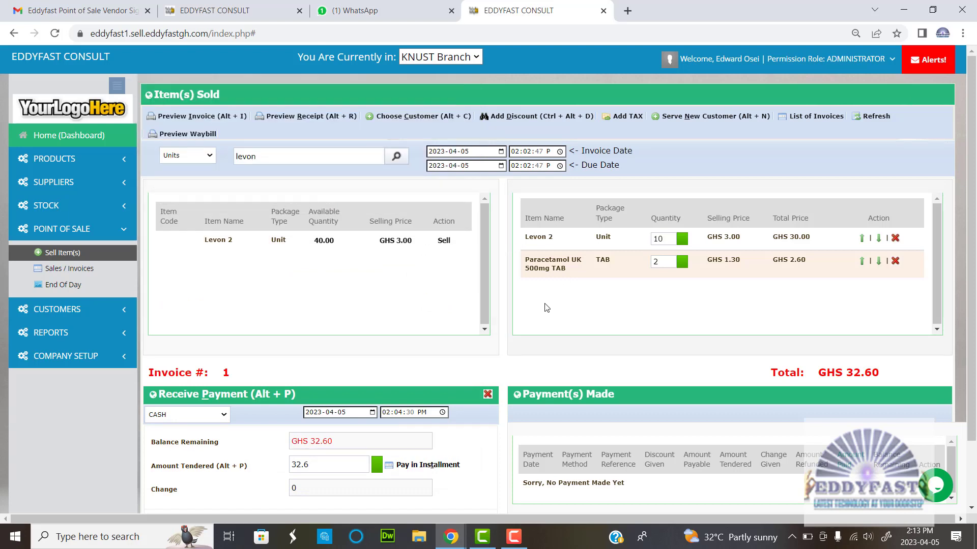
- Look through the payment methods offered for receiving payment on the sale, leaving CASH selected
scroll(503, 348, down, 3)
scroll(611, 361, up, 3)
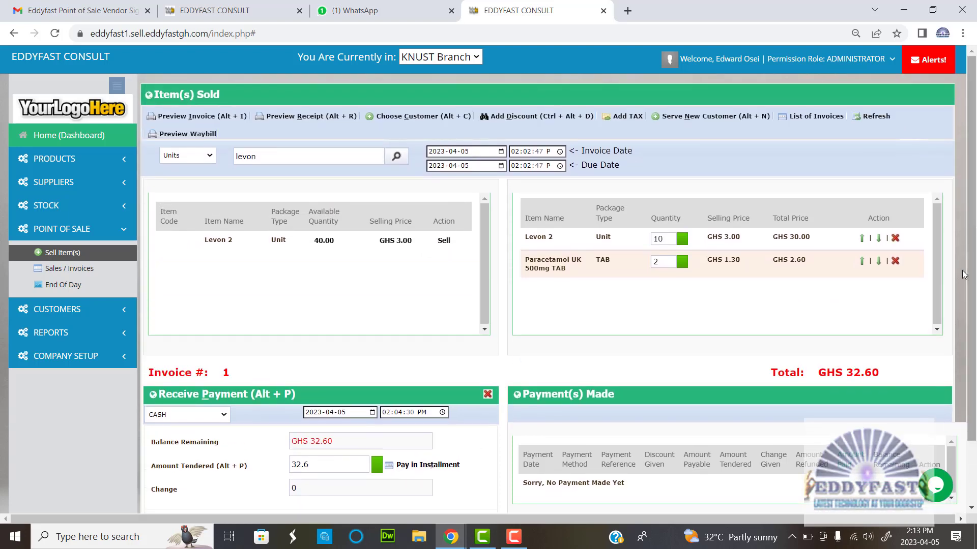
scroll(735, 375, down, 3)
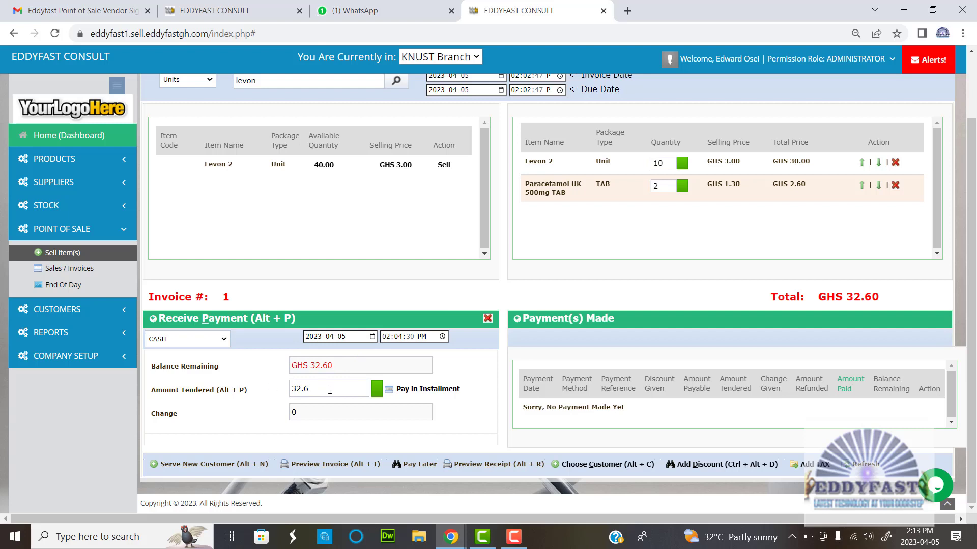
click(190, 340)
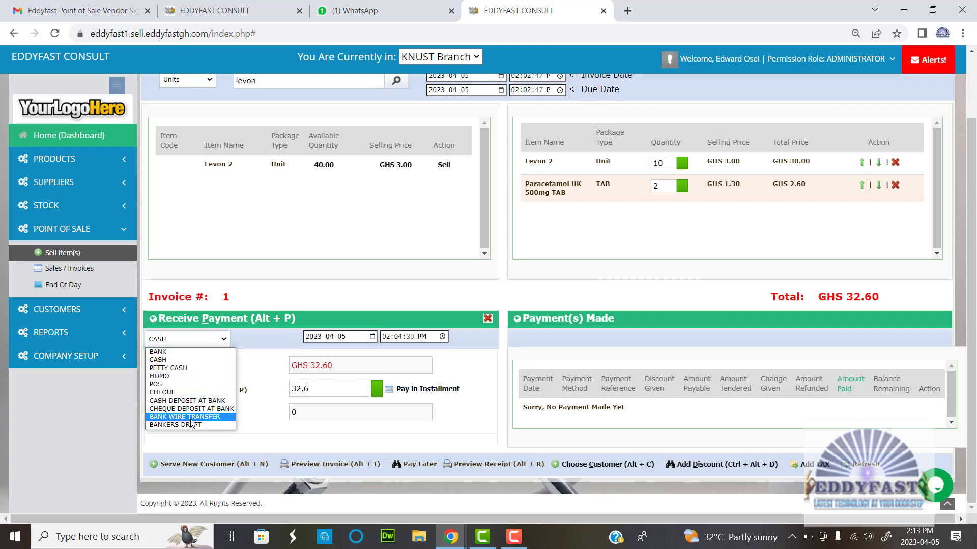
click(206, 342)
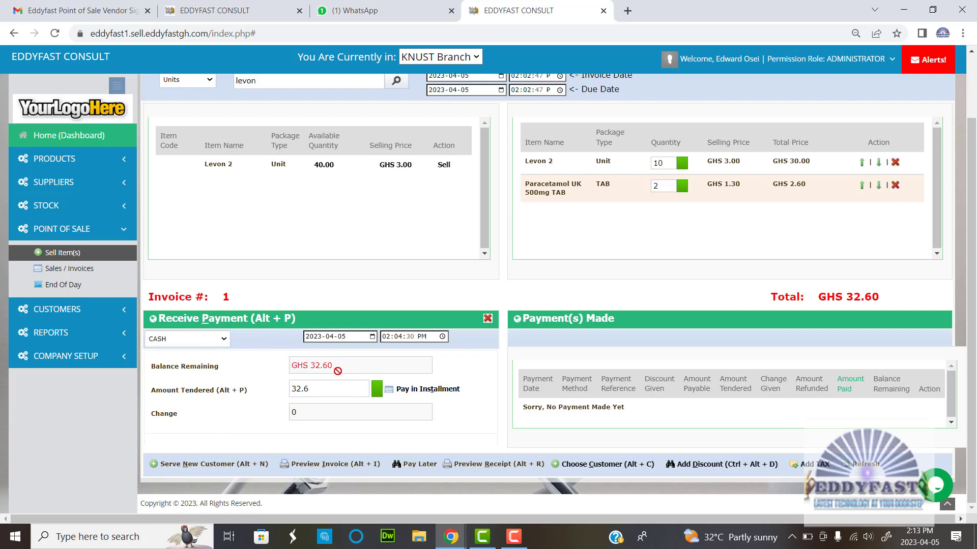
- Enter 50 as the amount tendered for the sale without submitting the payment
click(327, 388)
key(BackSpace)
key(BackSpace)
key(BackSpace)
key(BackSpace)
text(50)
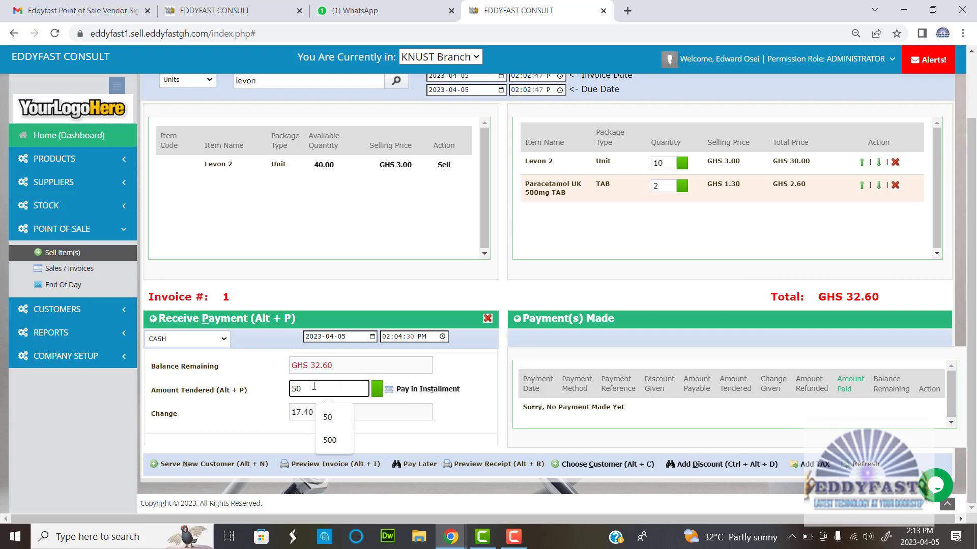
- Try to submit the cash payment with 30 as the amount tendered
key(BackSpace)
key(BackSpace)
key(Return)
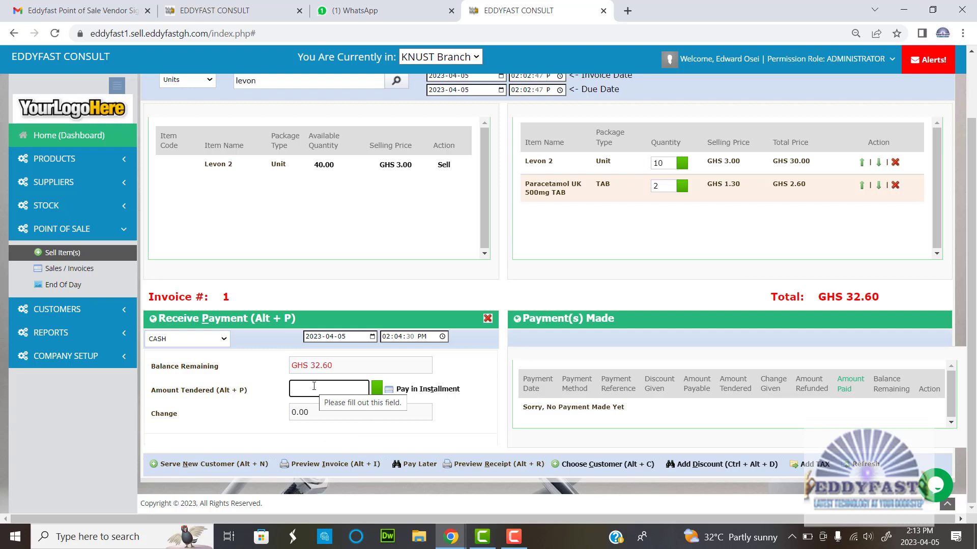
text(30)
key(Return)
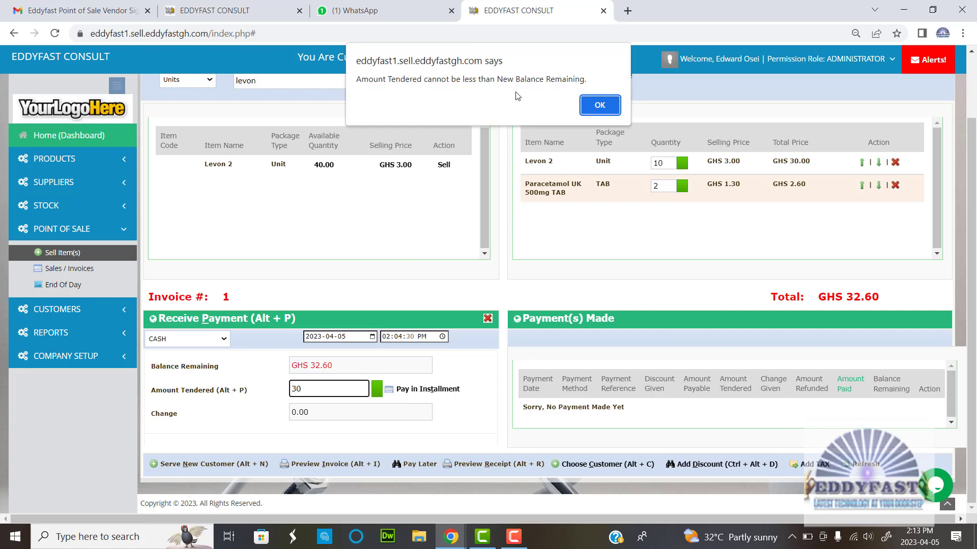
click(600, 105)
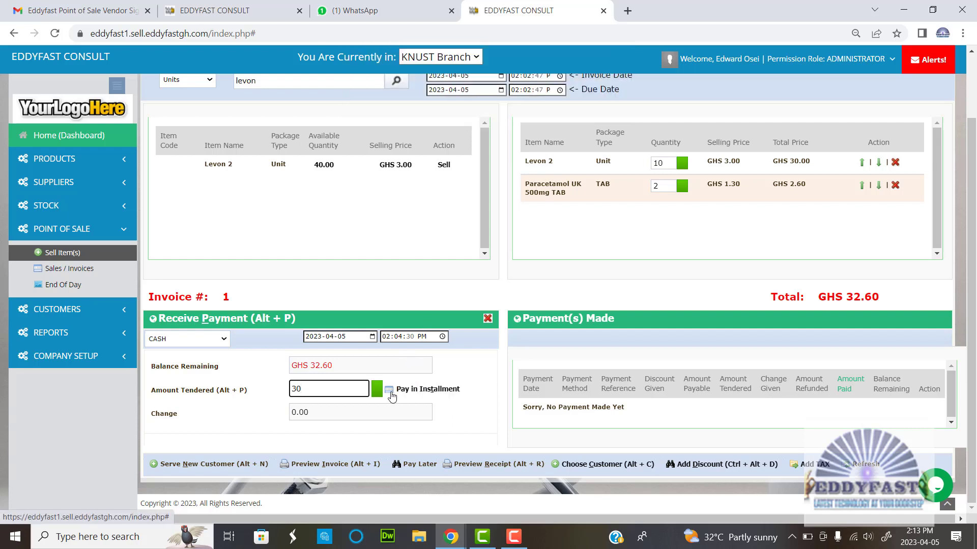
- View the part payment form and its payment methods for installment payment, and close it without saving
click(427, 395)
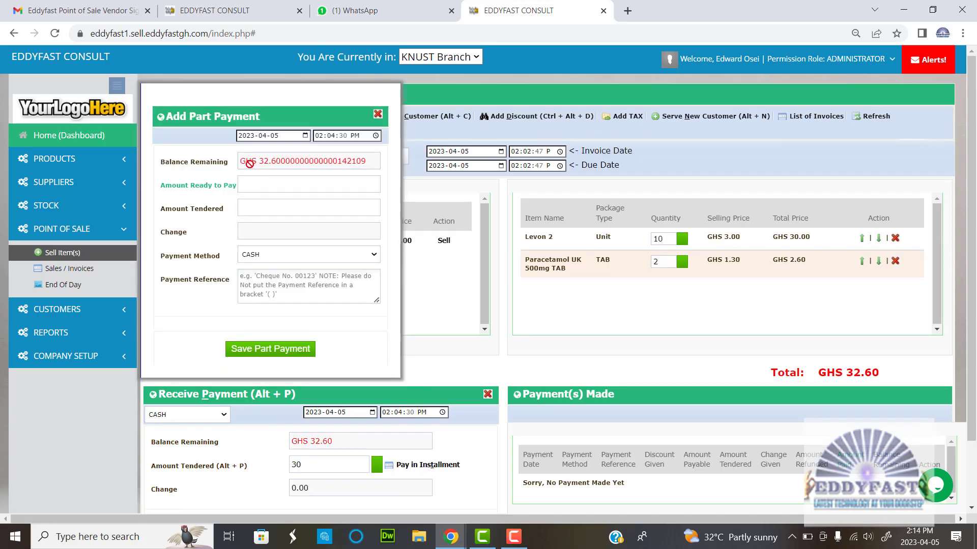
click(268, 255)
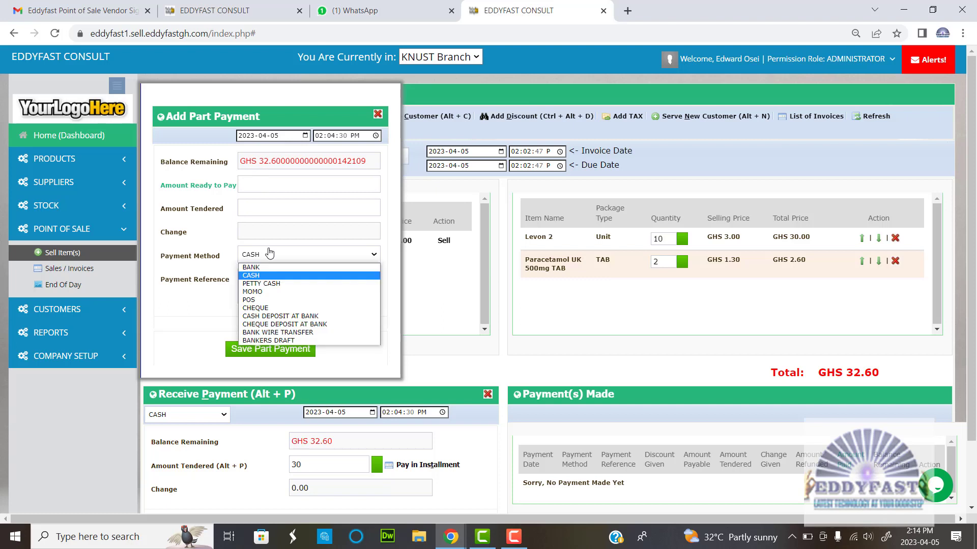
click(268, 255)
click(265, 184)
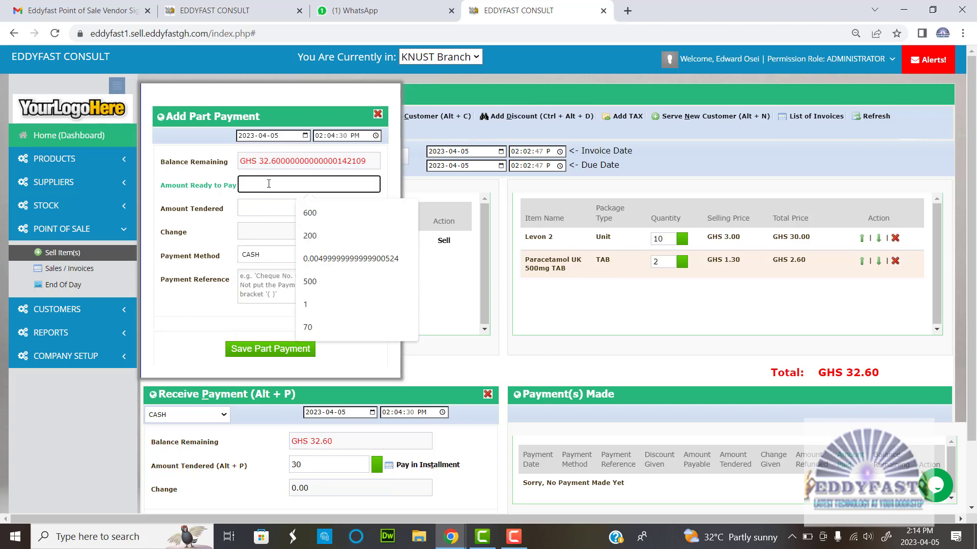
click(378, 115)
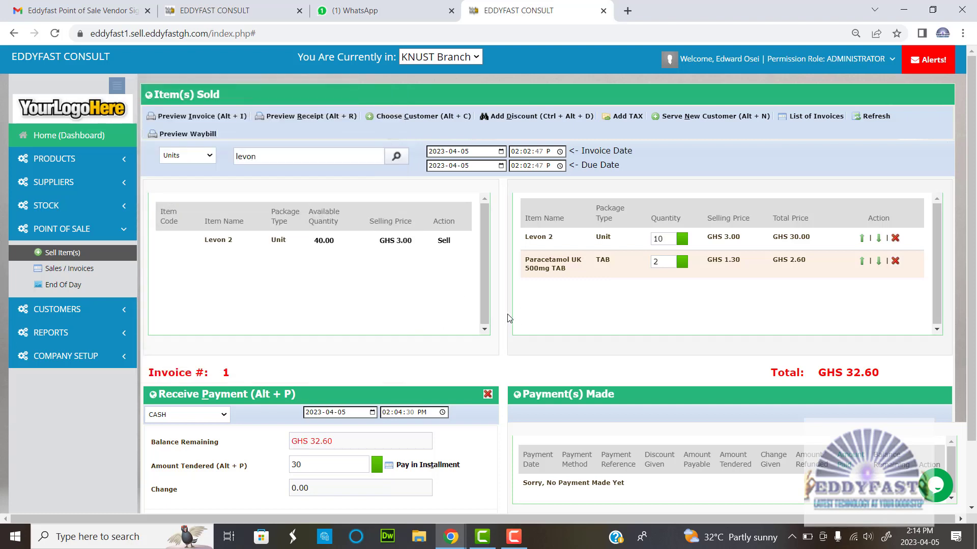
- Set the amount tendered to 50 and submit the cash payment for the sale
scroll(493, 310, down, 2)
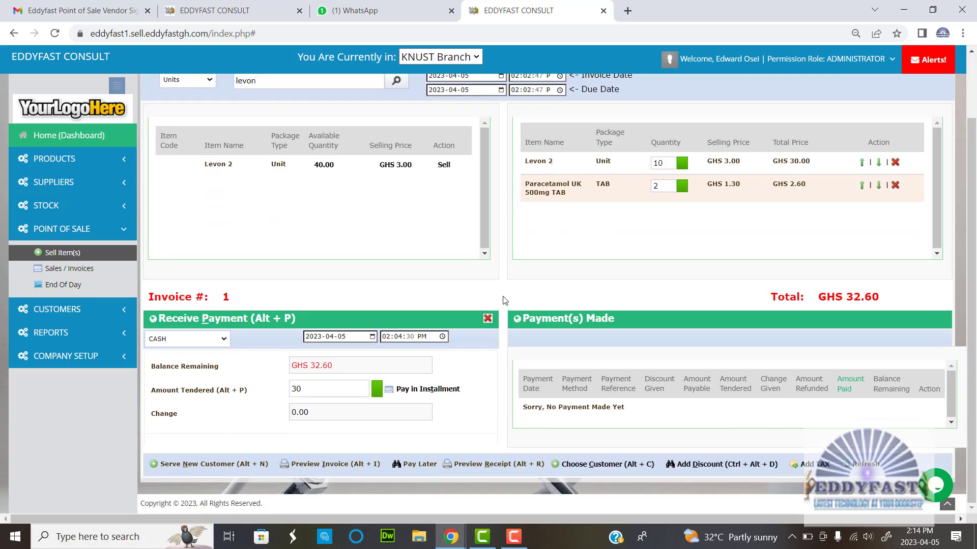
click(315, 390)
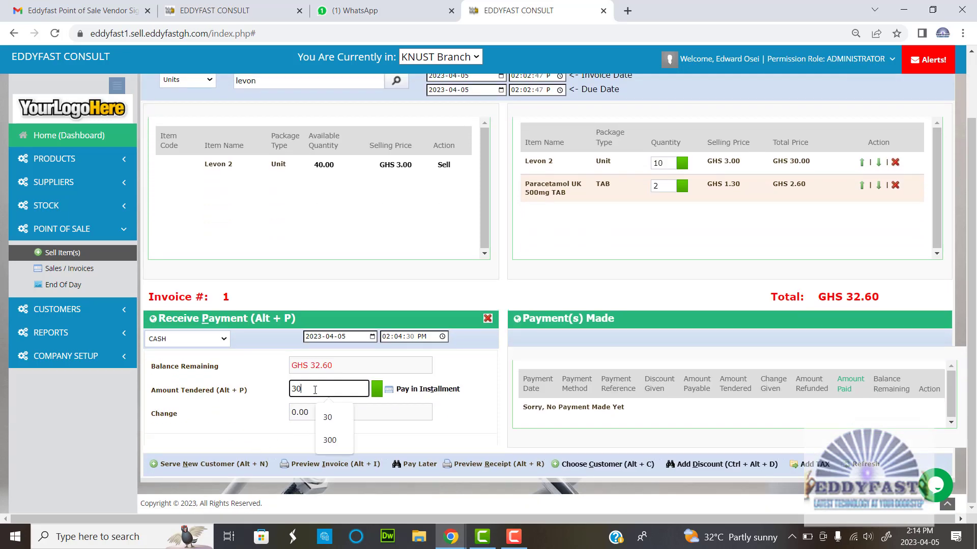
key(BackSpace)
key(BackSpace)
text(50)
key(Return)
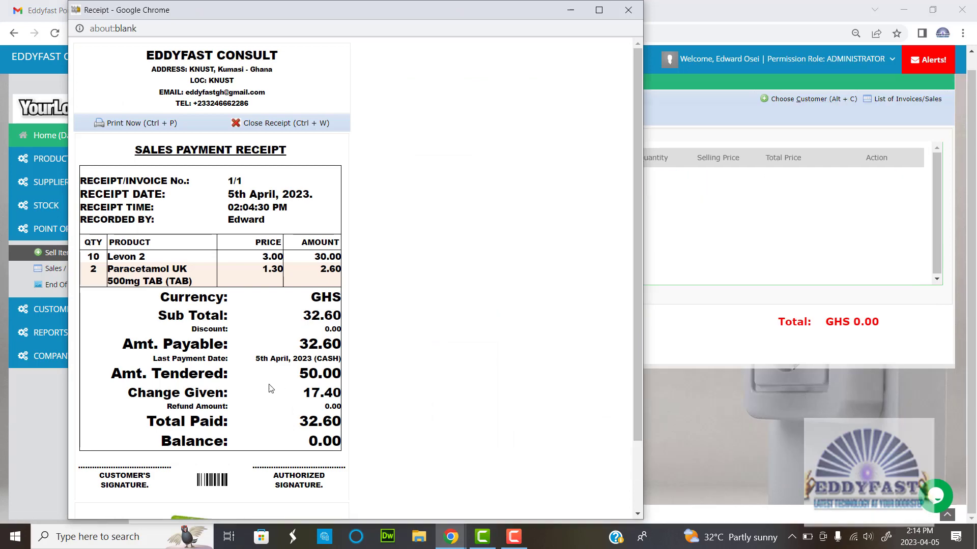
- Check the print preview of the sales payment receipt and cancel printing
scroll(271, 388, down, 2)
key(ctrl+p)
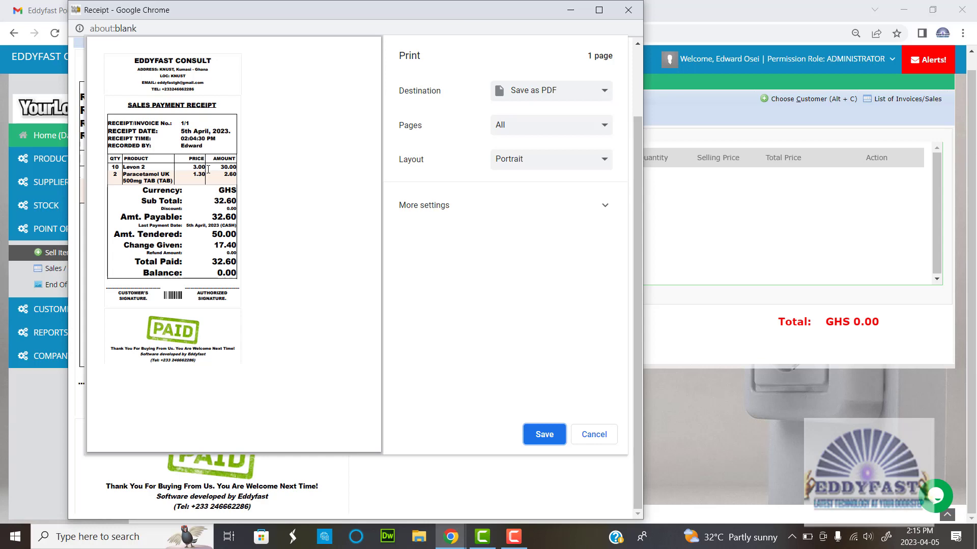
click(578, 220)
click(578, 221)
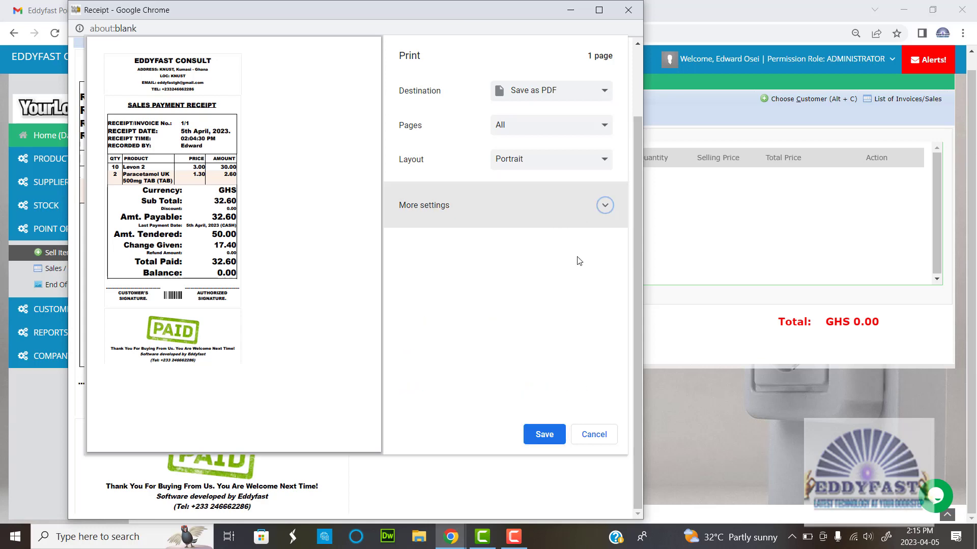
click(590, 230)
click(589, 229)
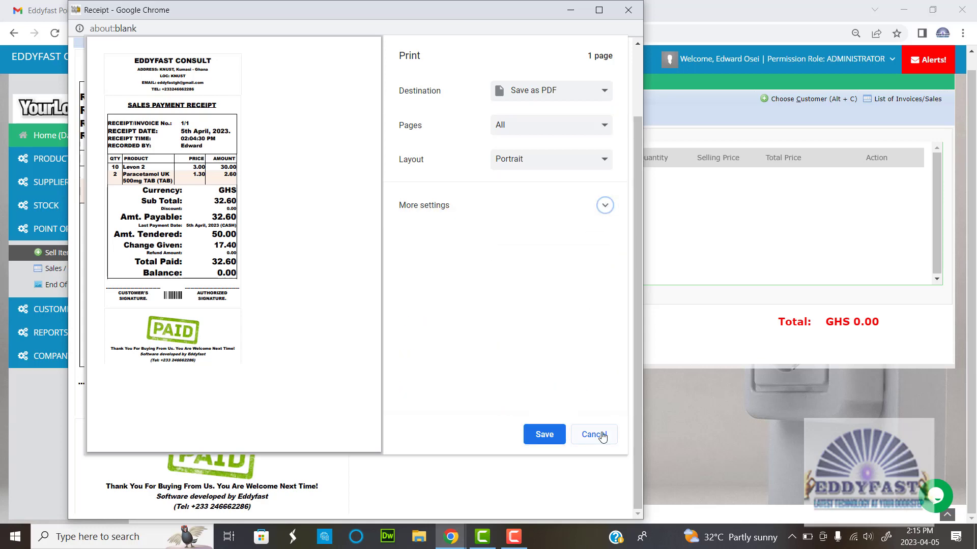
click(601, 435)
- Close the sales payment receipt and clear the item search on the selling page
scroll(428, 174, up, 1)
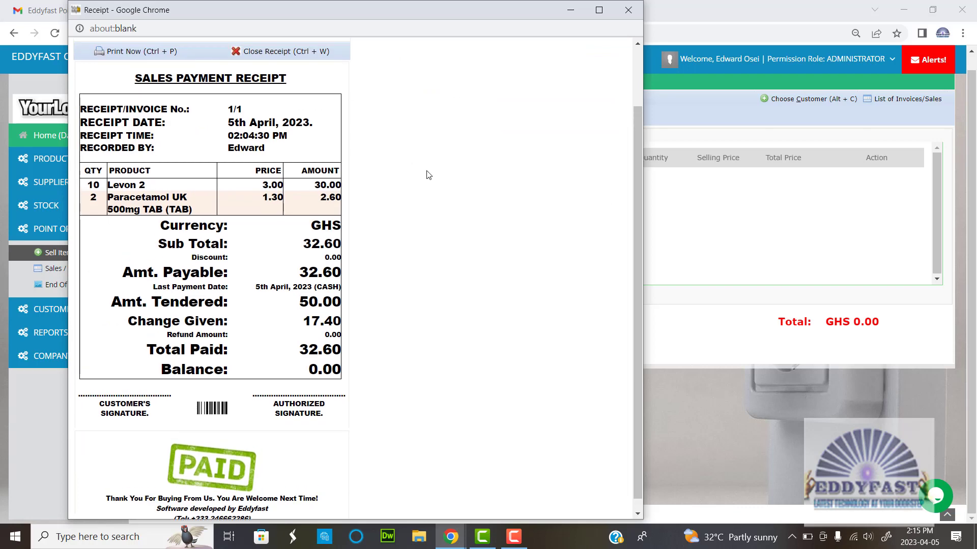
scroll(427, 174, up, 2)
click(277, 123)
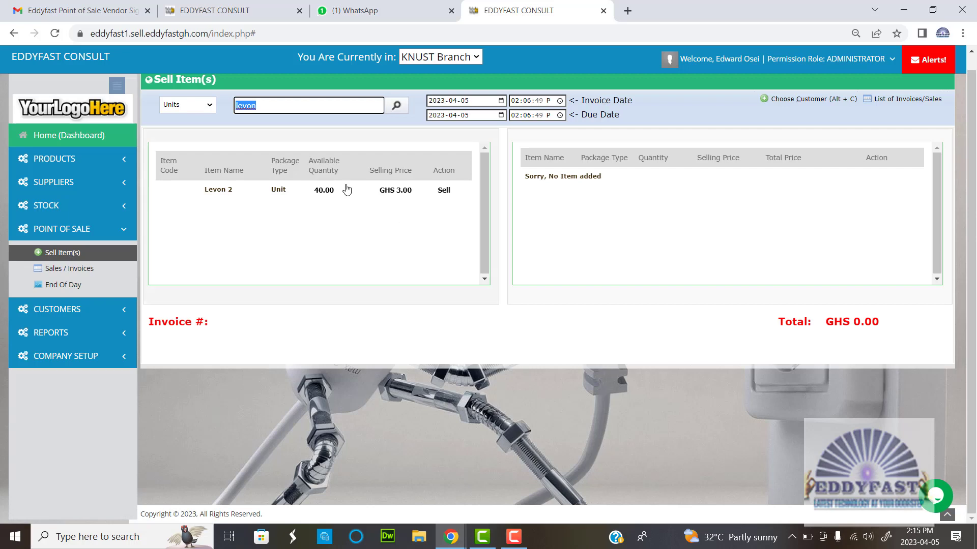
key(BackSpace)
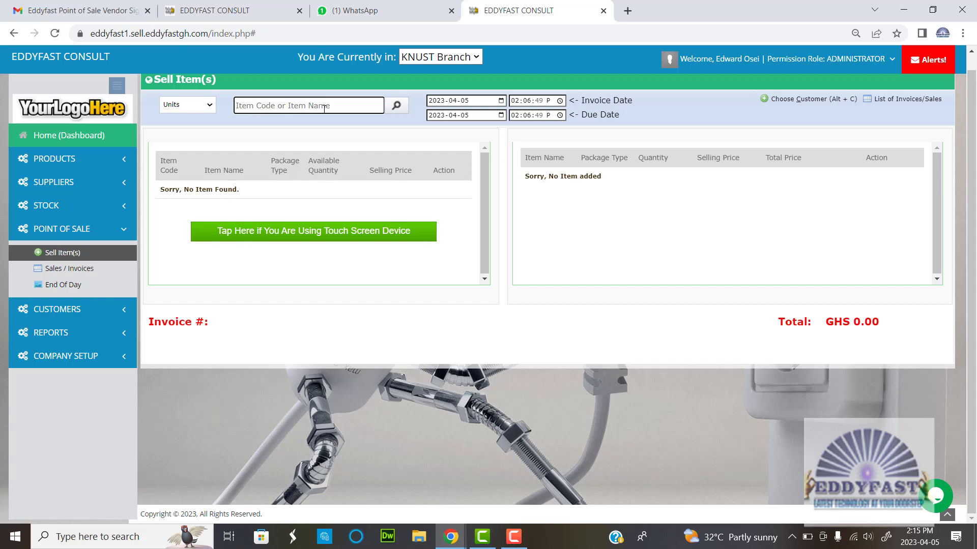
- Review the completed sale in the end-of-day report and in the sales and invoices list
click(45, 286)
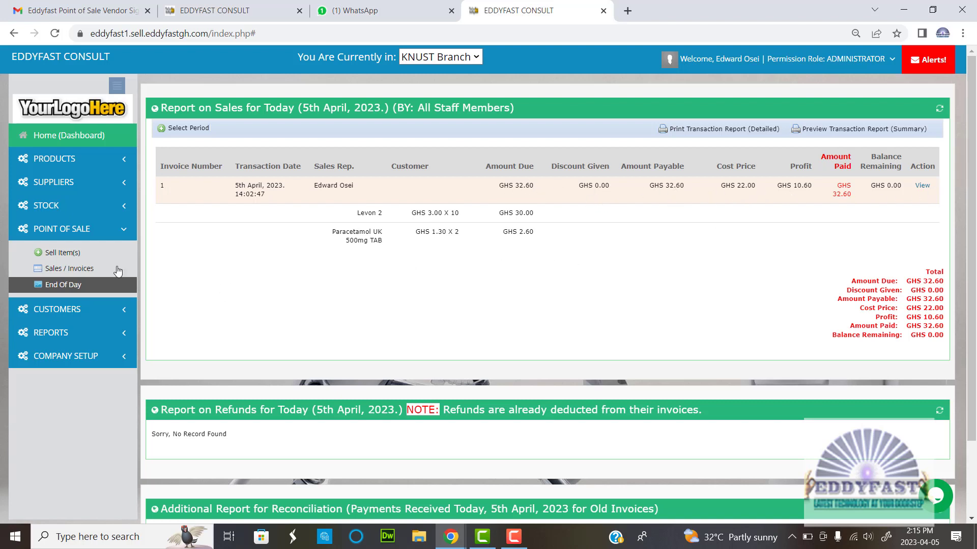
click(55, 271)
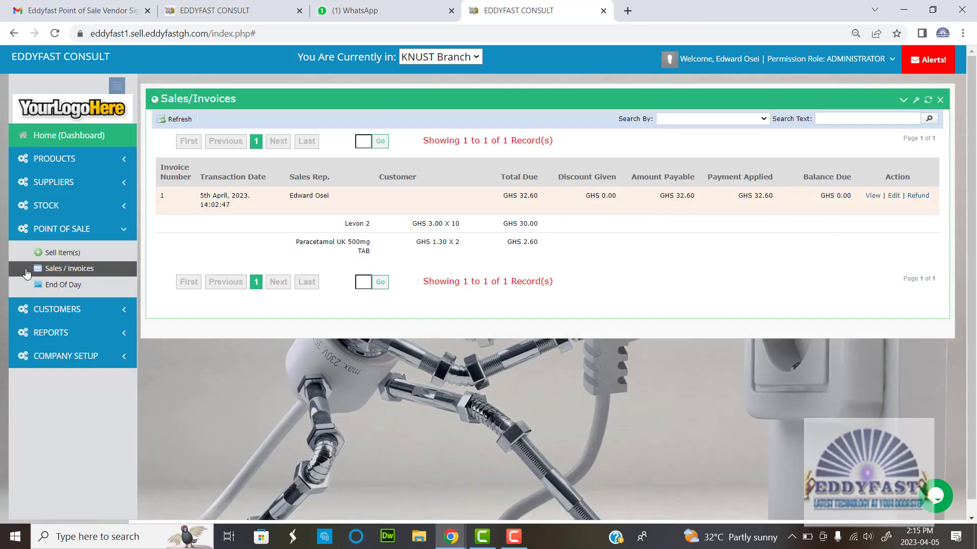
click(52, 288)
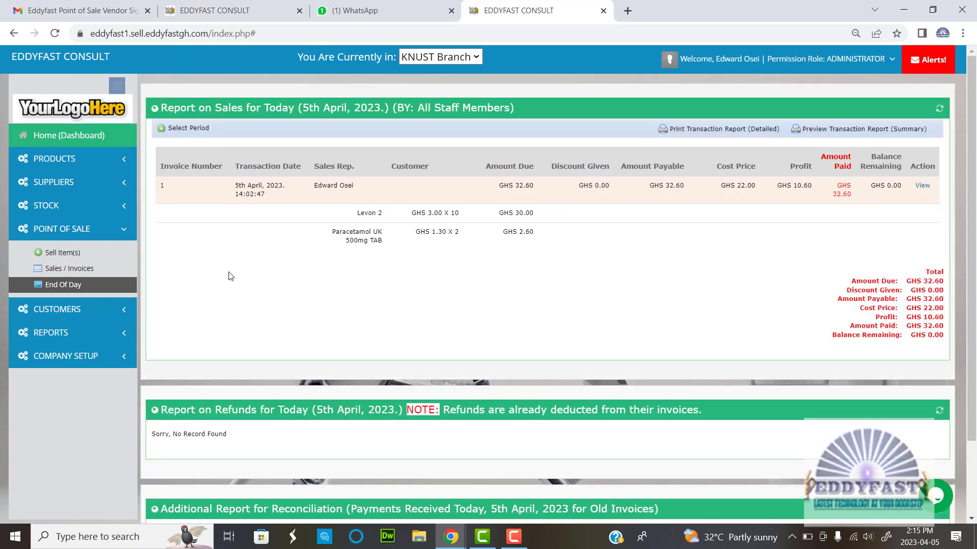
click(54, 268)
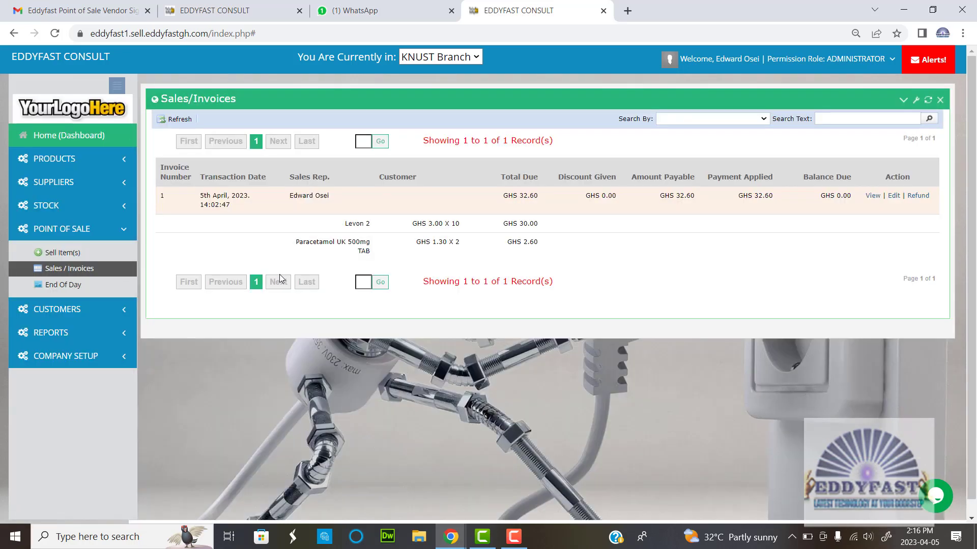
click(844, 117)
click(563, 216)
click(94, 230)
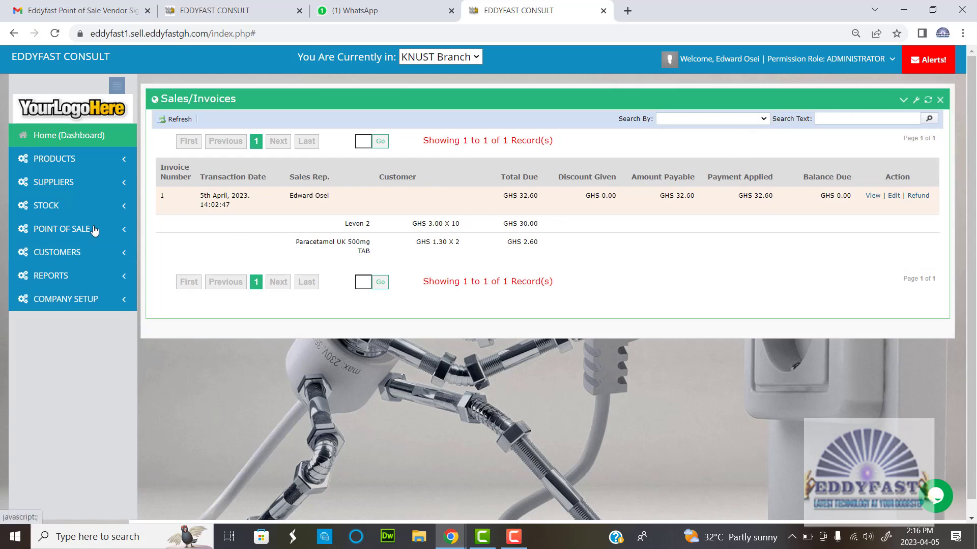
click(72, 229)
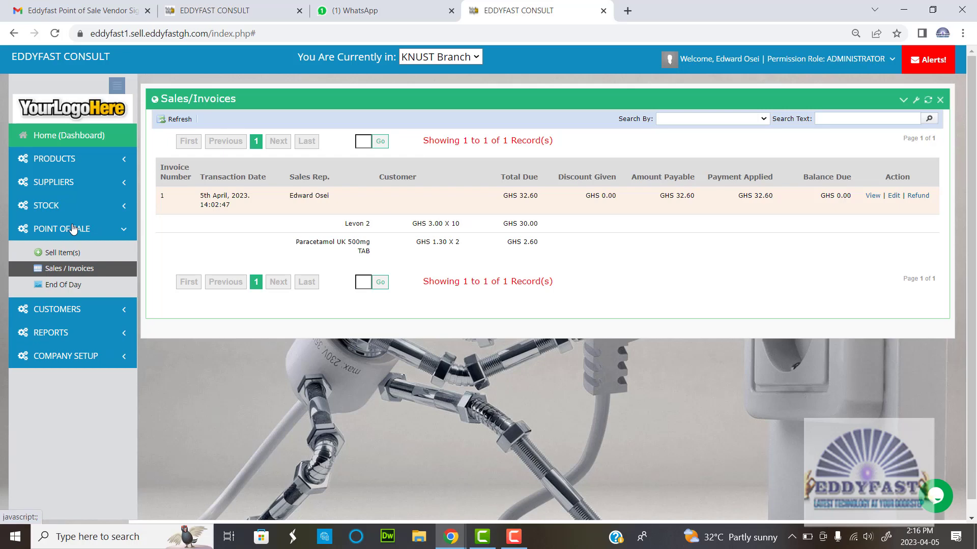
- Examine the dashboard's daily figures and its monthly, daily and weekly sales charts for the branches
click(56, 138)
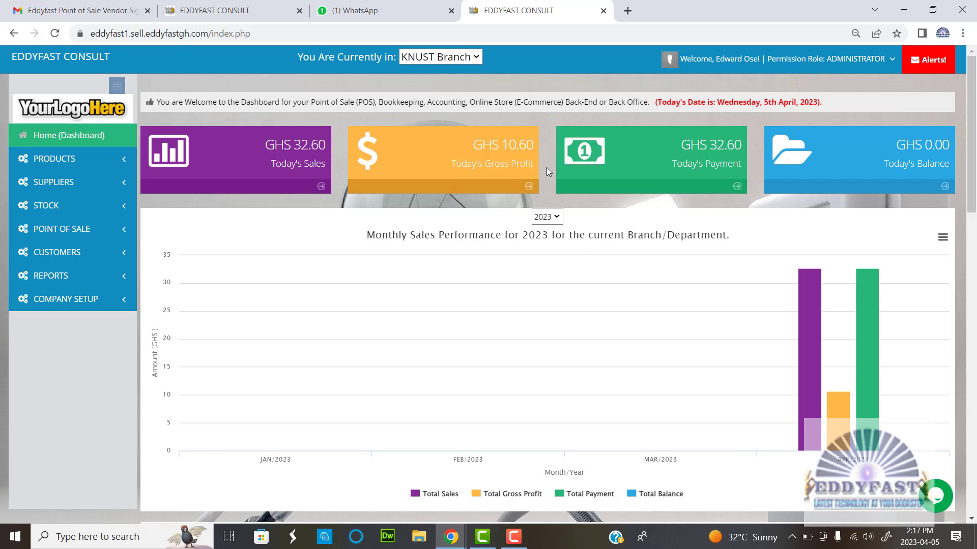
scroll(547, 166, down, 2)
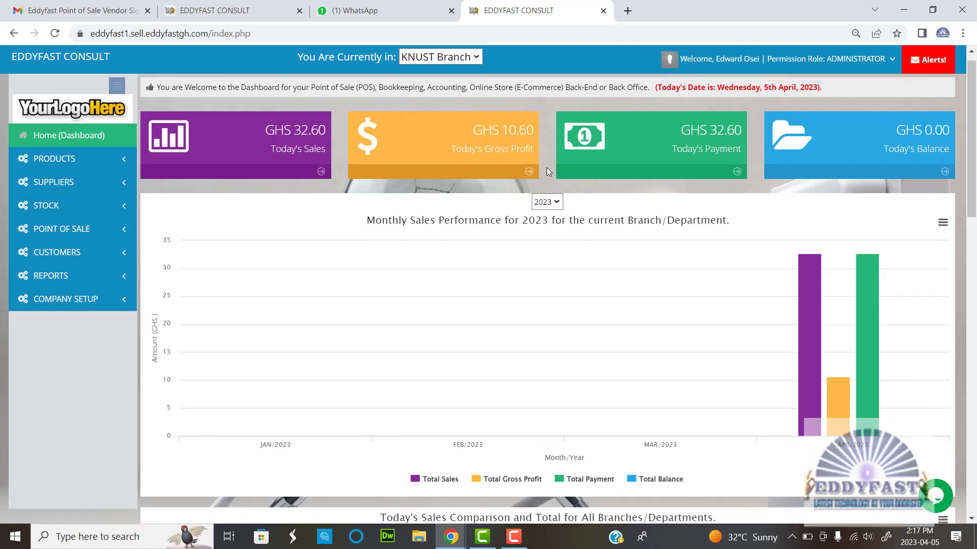
mouse_move(816, 229)
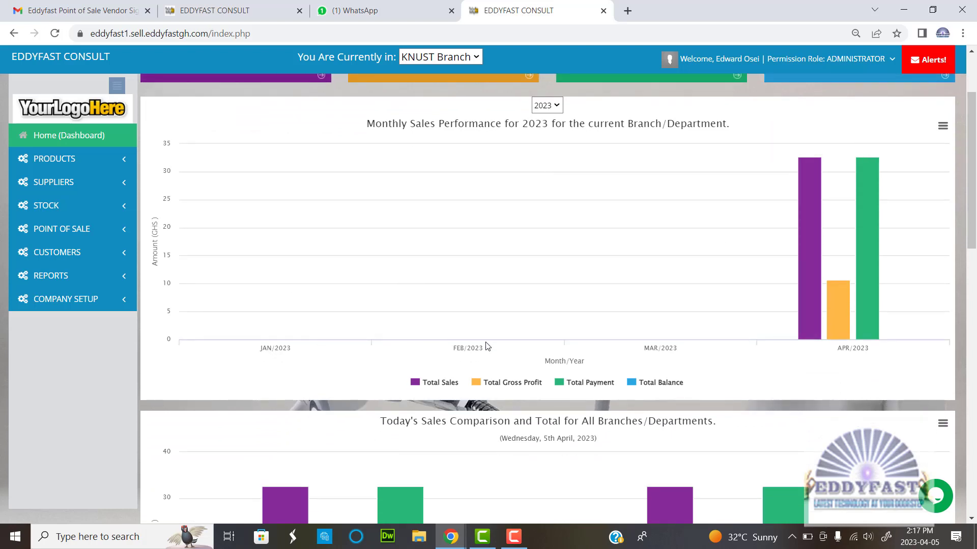
mouse_move(805, 330)
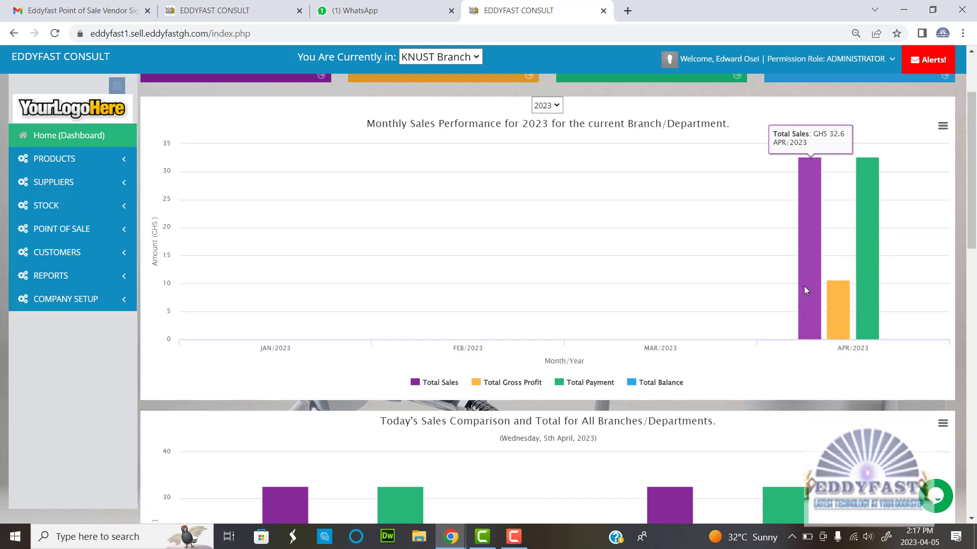
mouse_move(850, 309)
mouse_move(874, 297)
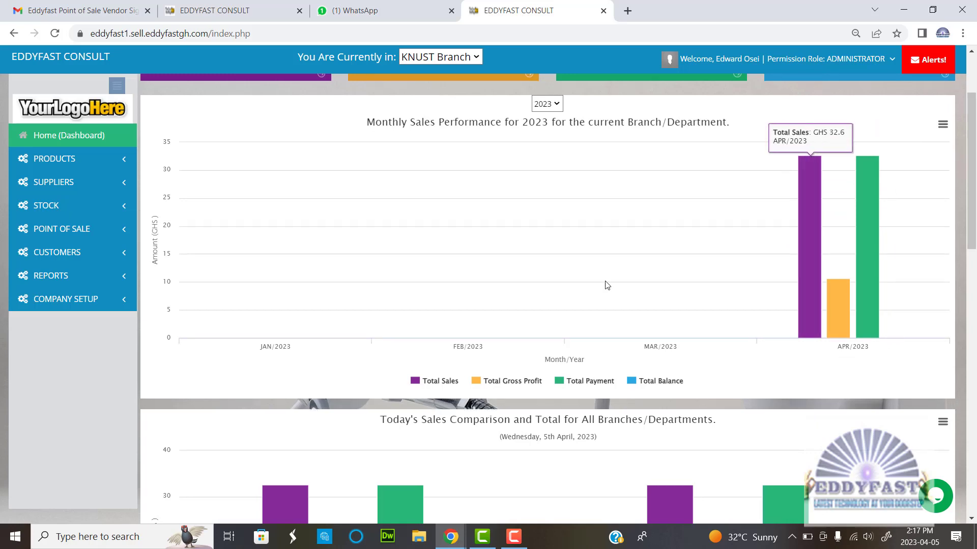
scroll(607, 285, up, 2)
scroll(605, 284, down, 10)
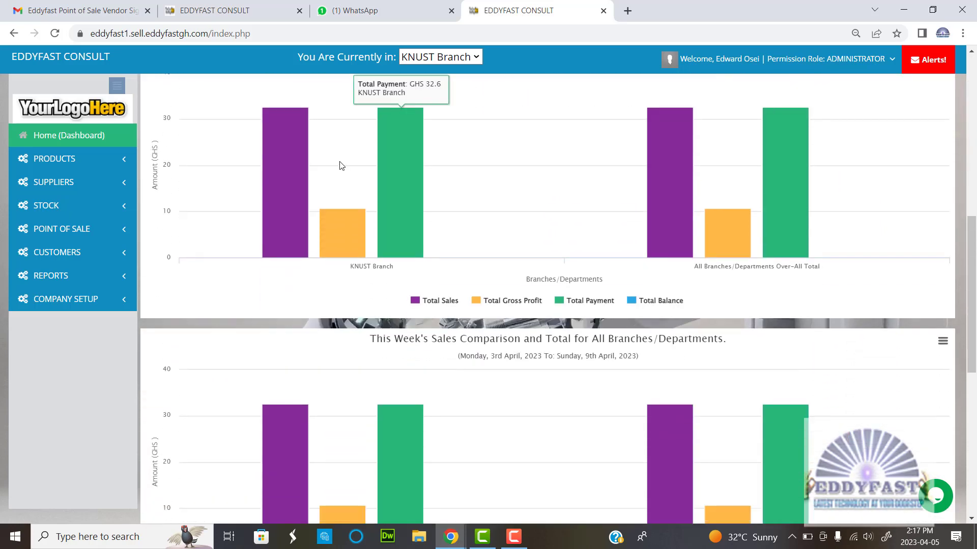
scroll(387, 297, down, 5)
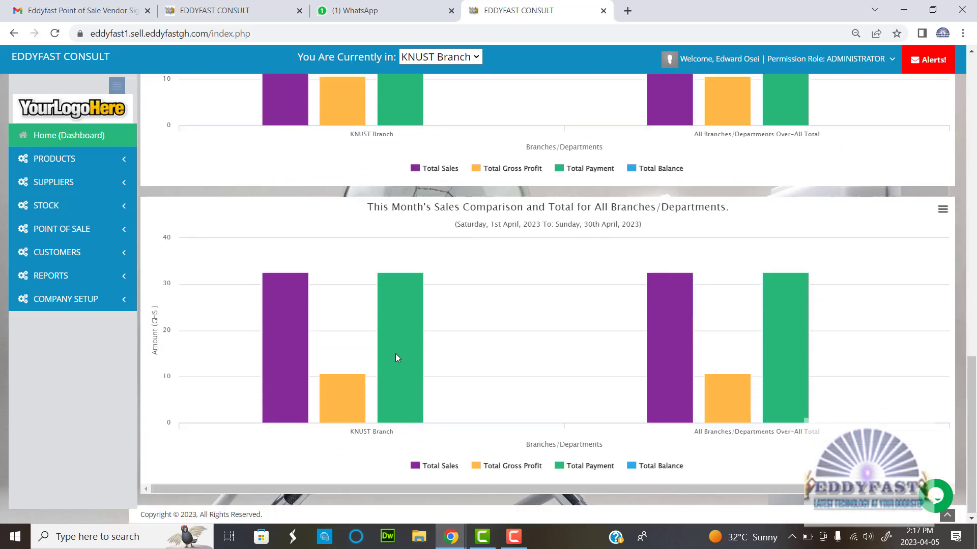
scroll(481, 238, down, 3)
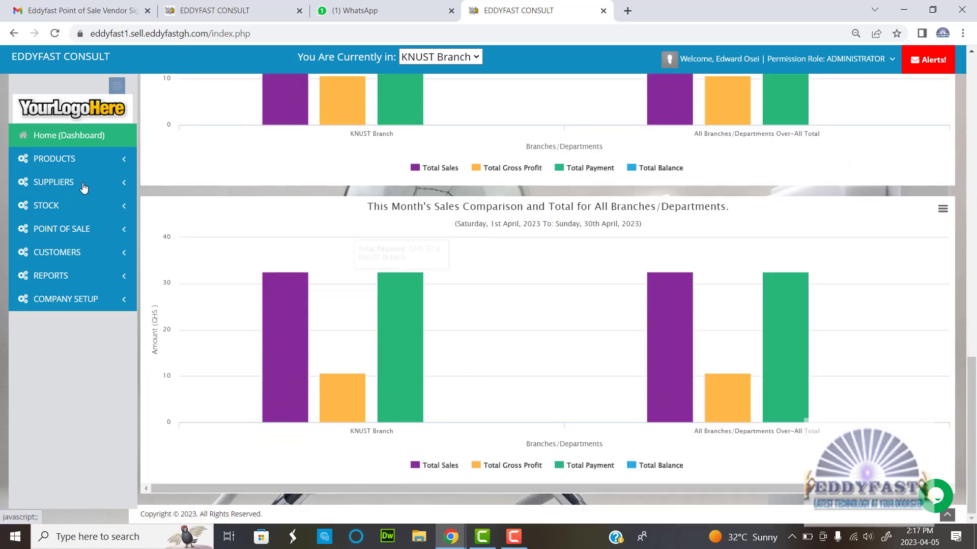
- Open the item selling page, look over the customer selection form for the invoice and close it
scroll(381, 178, up, 10)
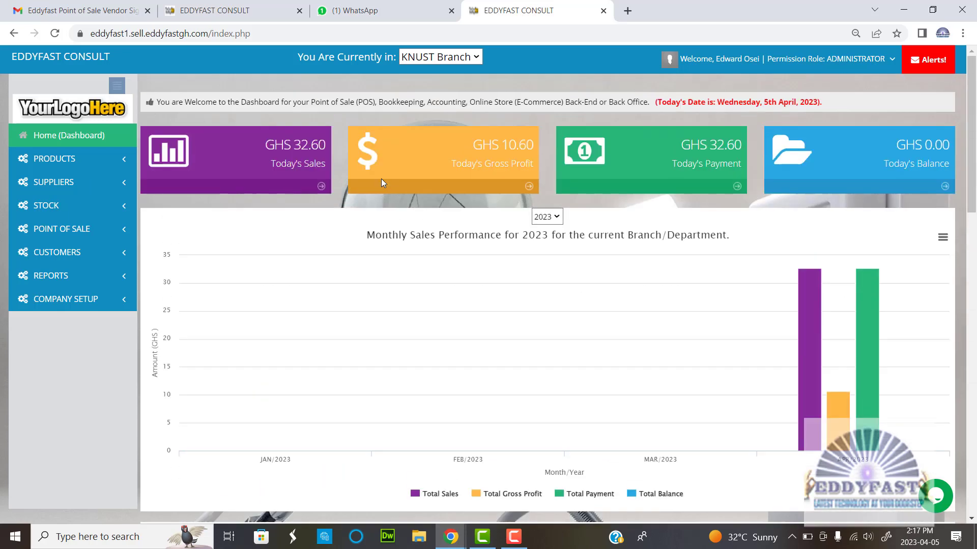
click(70, 229)
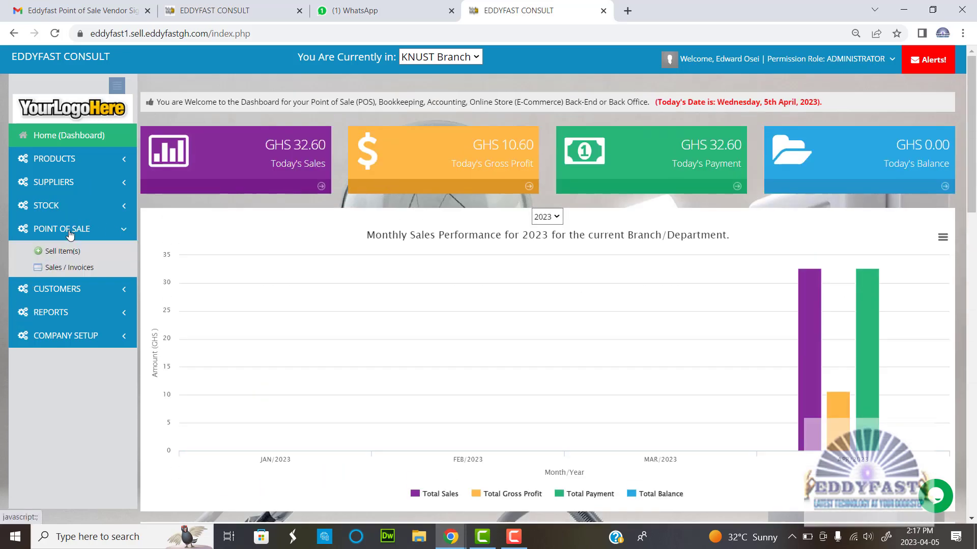
click(70, 259)
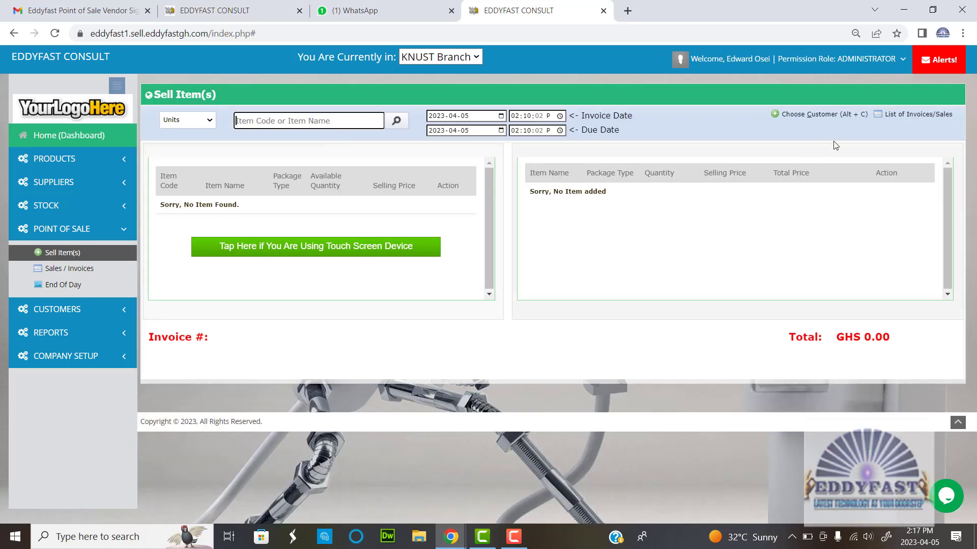
click(814, 116)
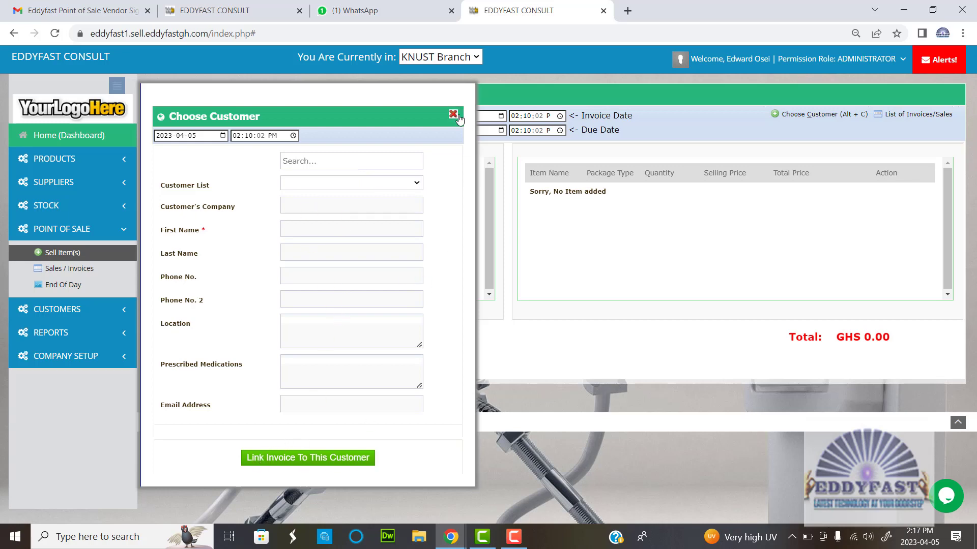
scroll(453, 120, down, 5)
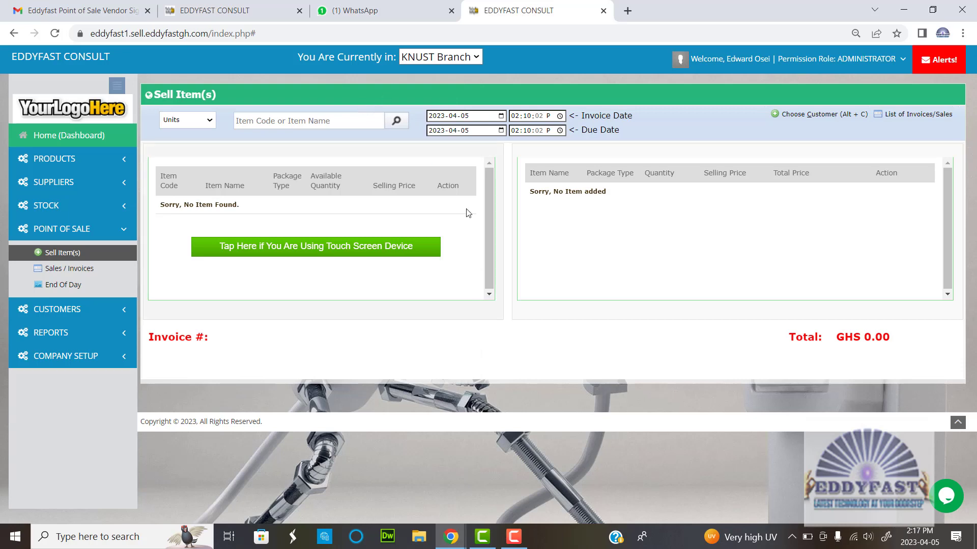
- Open the touch-screen item selector and select Taabea from the Herbal Products category
click(307, 248)
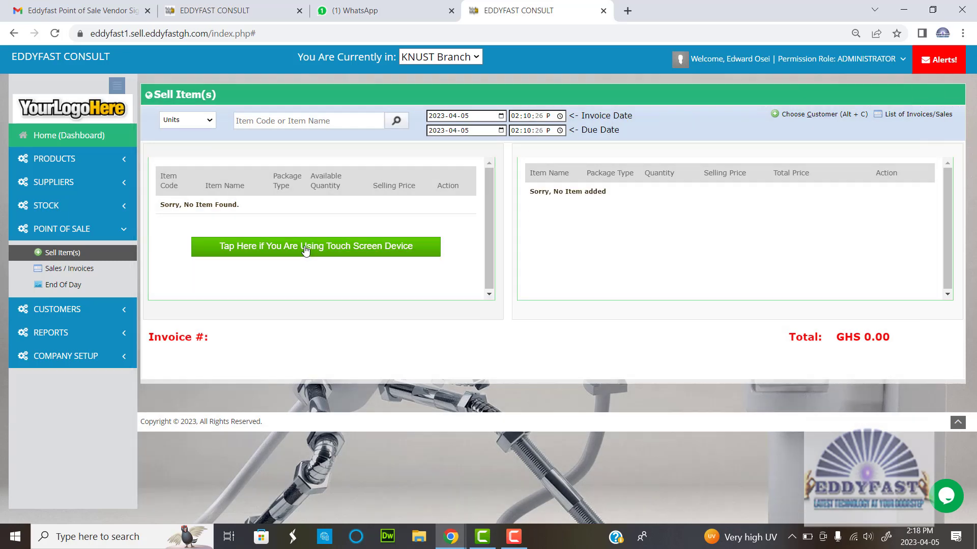
click(305, 248)
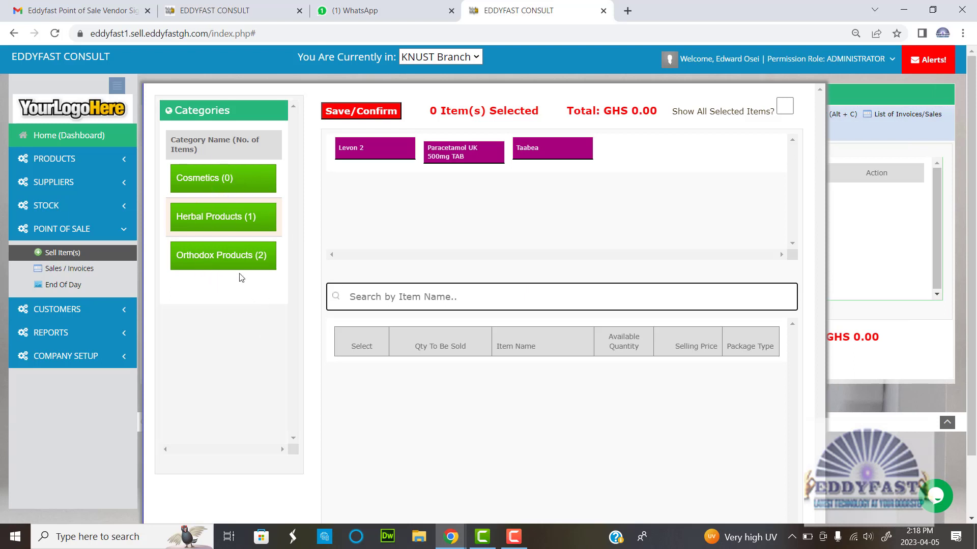
click(213, 221)
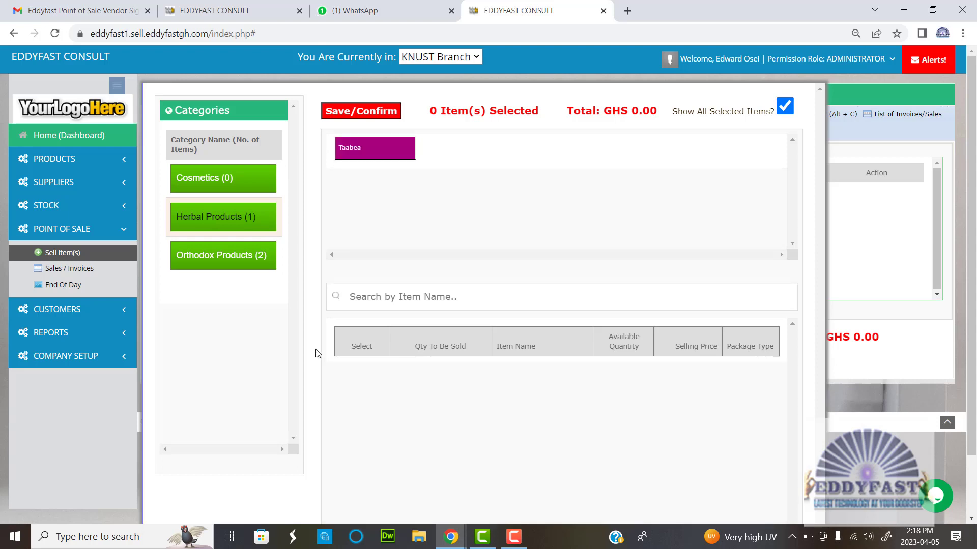
click(351, 153)
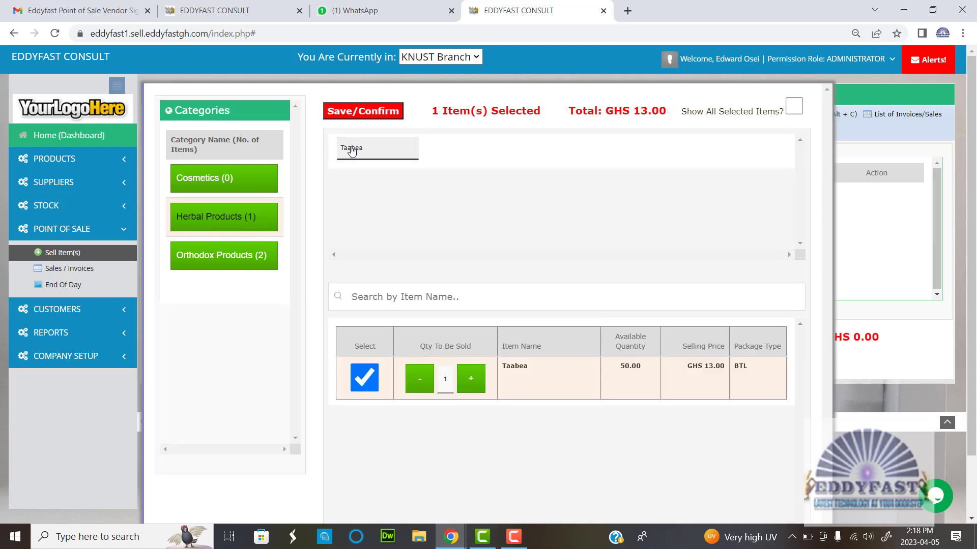
- Raise Taabea's quantity to be sold to 11 and check the selection's total
click(469, 387)
click(468, 387)
click(469, 387)
click(469, 387)
click(469, 388)
click(468, 388)
click(469, 388)
click(468, 388)
click(468, 387)
click(469, 388)
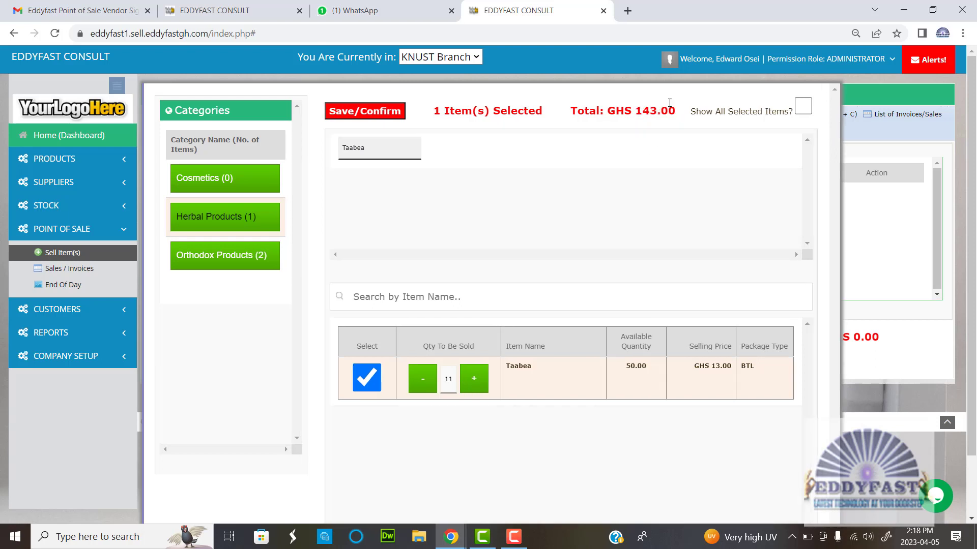
triple_click(649, 109)
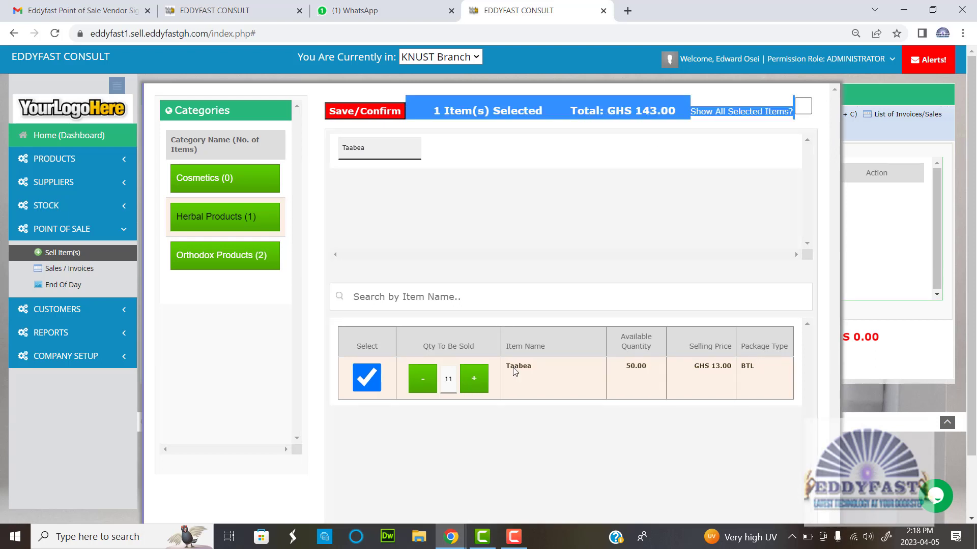
click(606, 220)
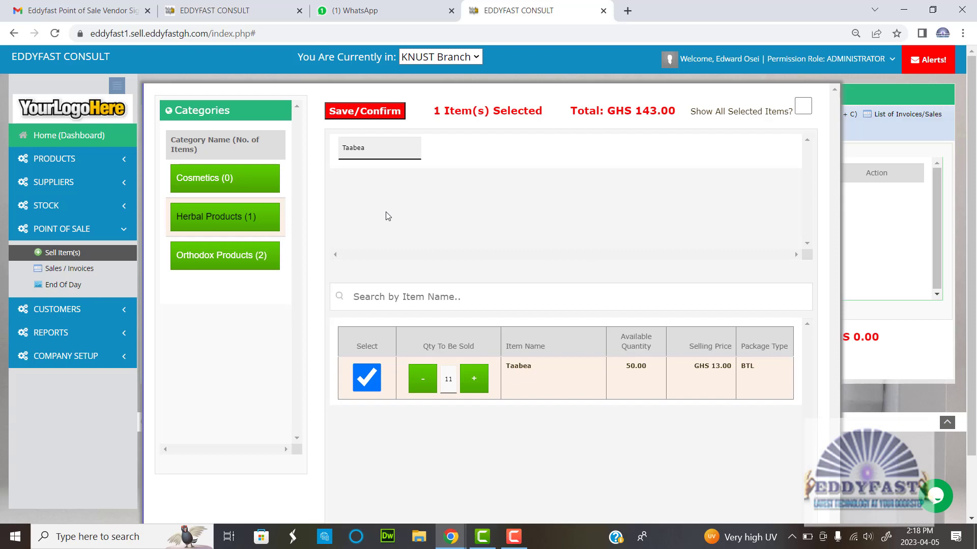
- Deselect Taabea, select it again and set its quantity to be sold to 9
click(361, 386)
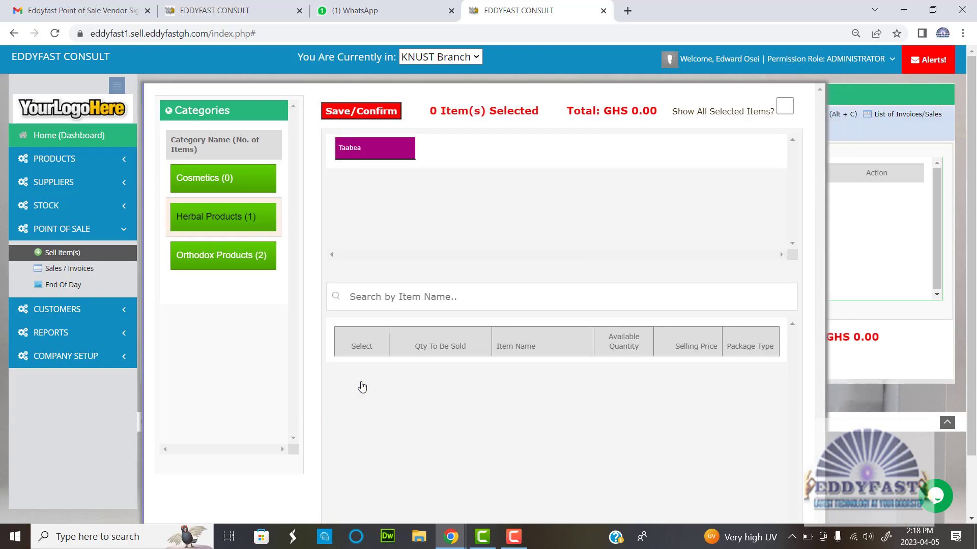
click(379, 151)
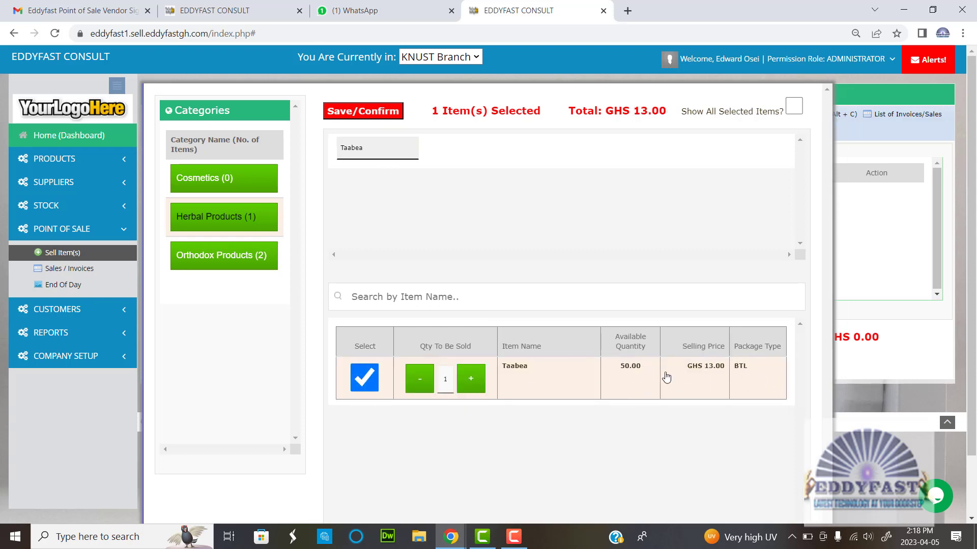
triple_click(471, 379)
double_click(470, 379)
click(471, 379)
double_click(471, 379)
- Add Levon 2 and Paracetamol UK 500mg TAB from Orthodox Products, and set the Paracetamol quantity to 8
click(212, 257)
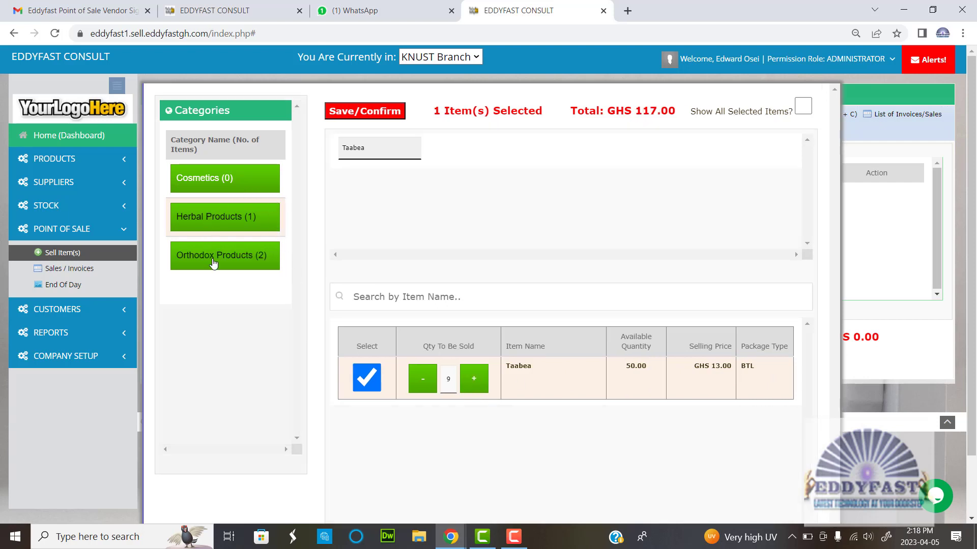
click(369, 153)
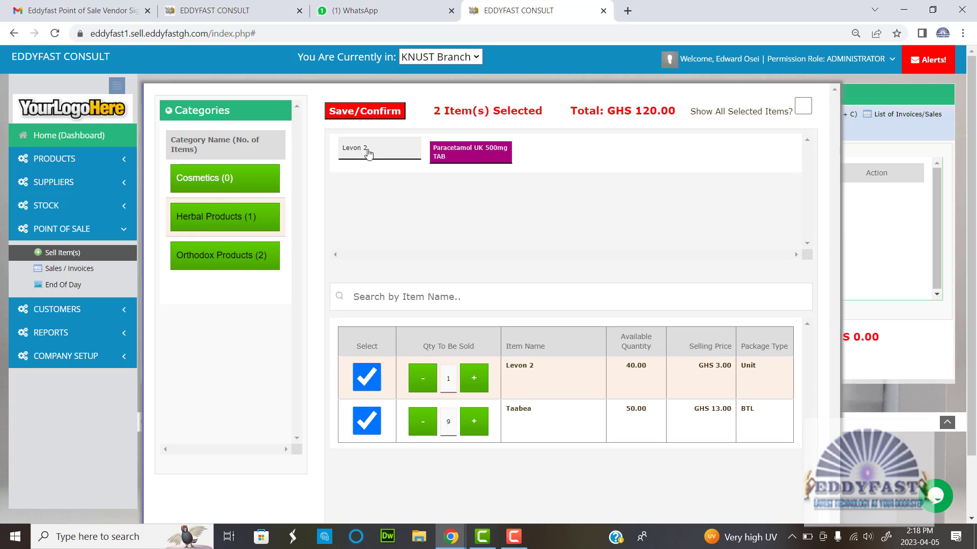
click(484, 158)
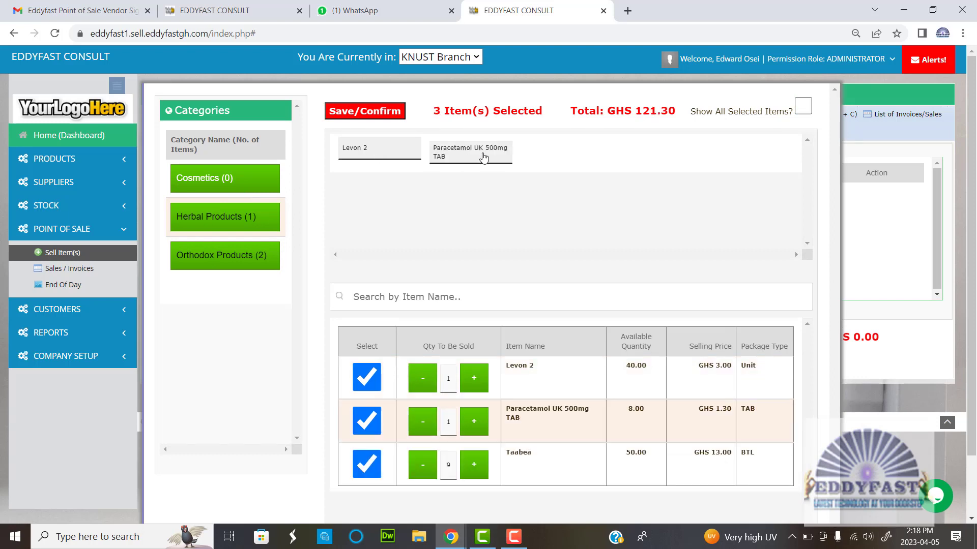
click(476, 427)
click(477, 427)
click(476, 427)
click(476, 427)
click(476, 426)
click(477, 426)
click(476, 427)
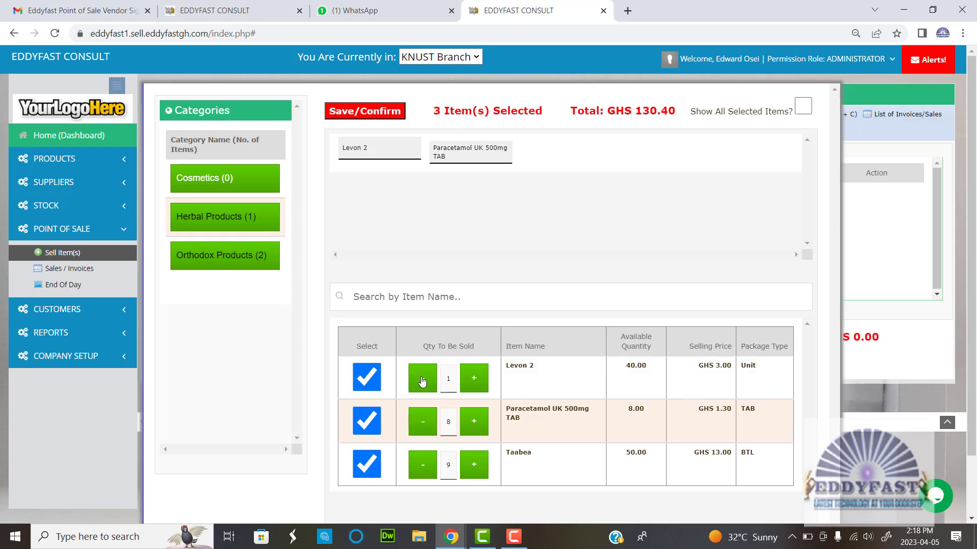
- Set the quantity of Levon 2 to be sold to 10 and check the selection's total
double_click(474, 379)
double_click(474, 379)
double_click(474, 379)
click(474, 379)
click(474, 379)
click(671, 58)
click(659, 94)
double_click(656, 109)
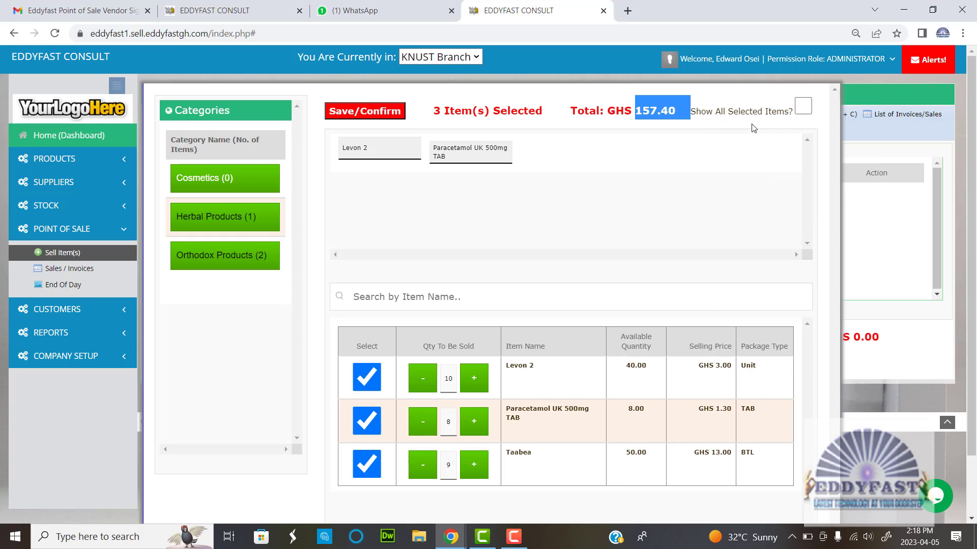
- Show all selected items, start adding them to the invoice and cancel the confirmation
click(802, 105)
scroll(617, 338, down, 2)
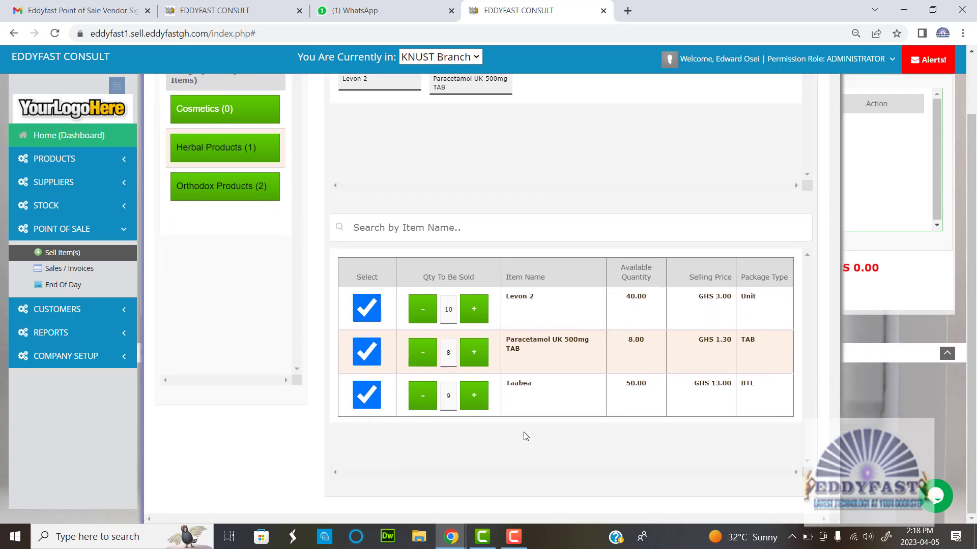
scroll(534, 300, up, 2)
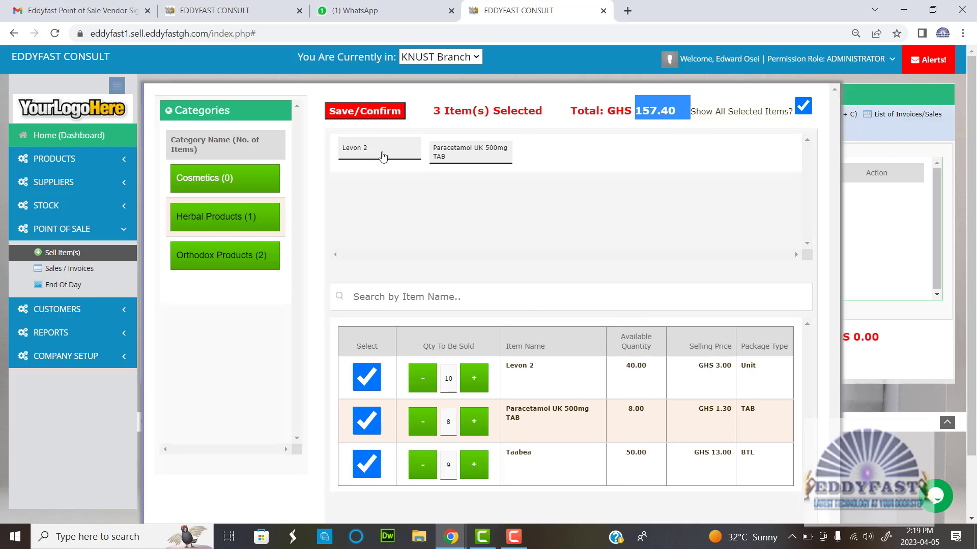
click(359, 112)
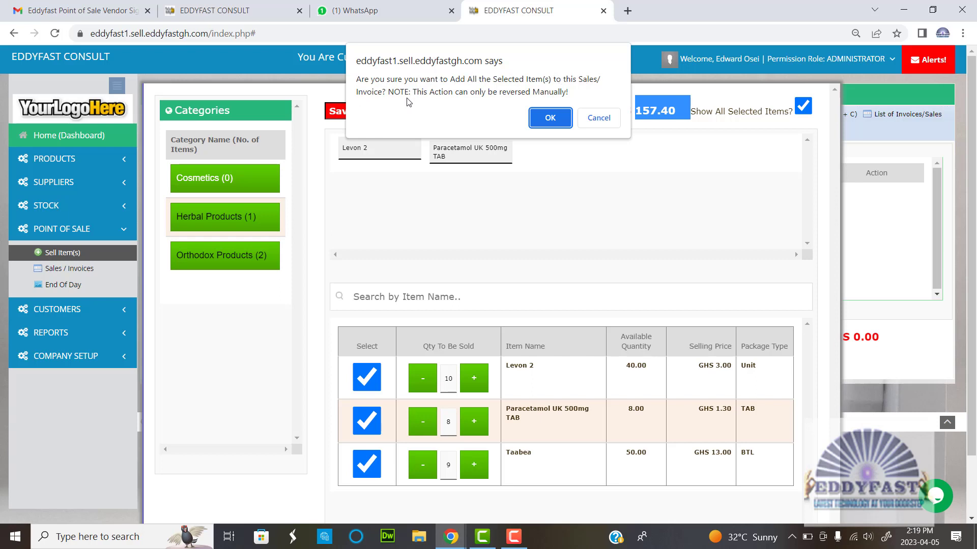
click(606, 118)
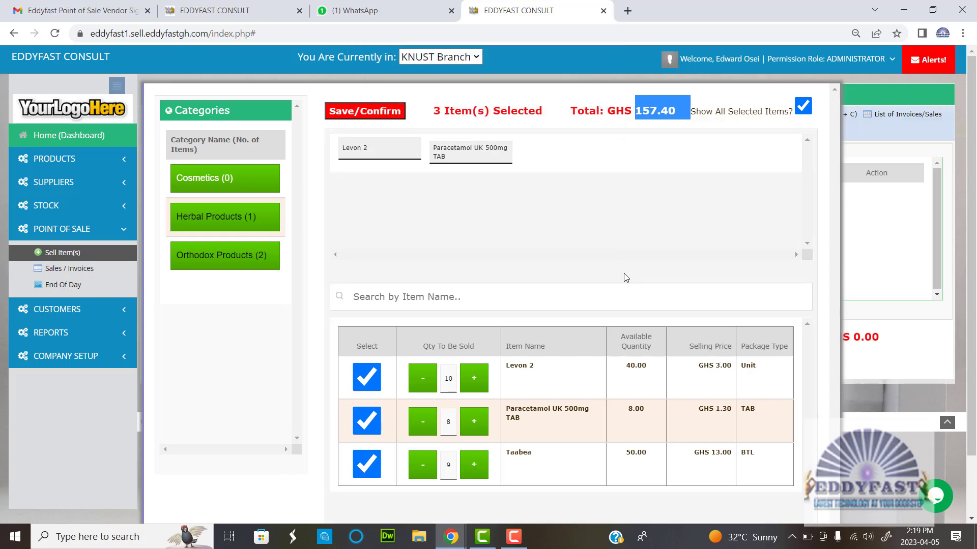
- Review the selected items, search the item selector for "para" and clear the search
scroll(292, 350, down, 2)
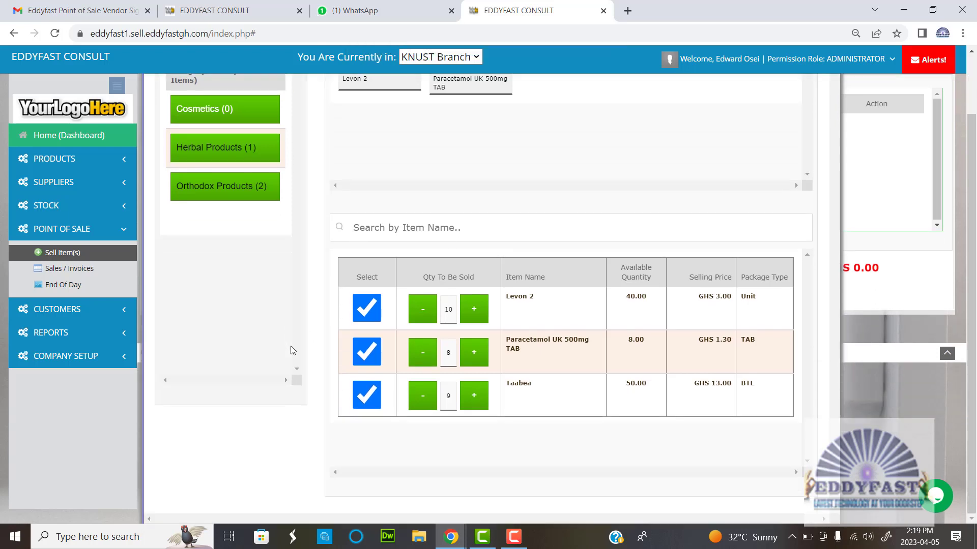
scroll(292, 350, up, 2)
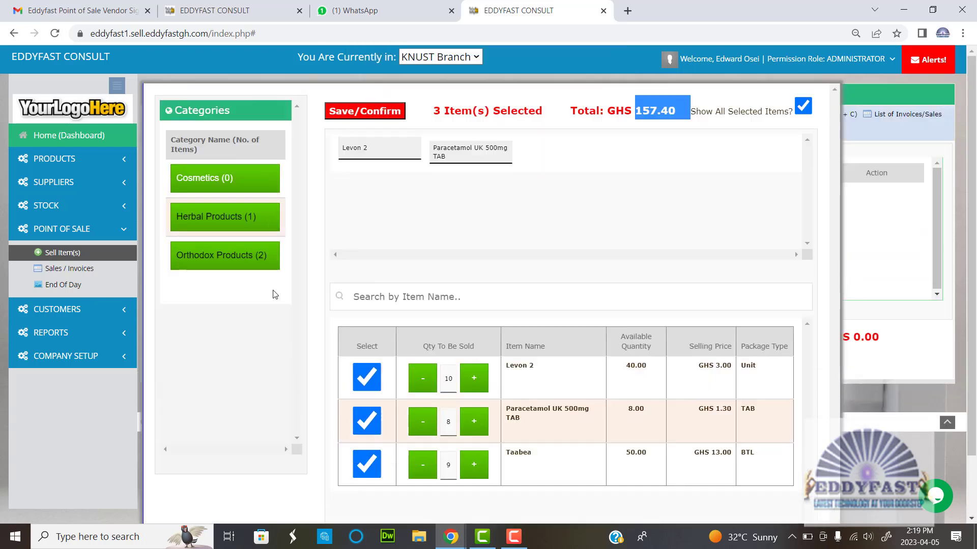
click(415, 299)
text(para)
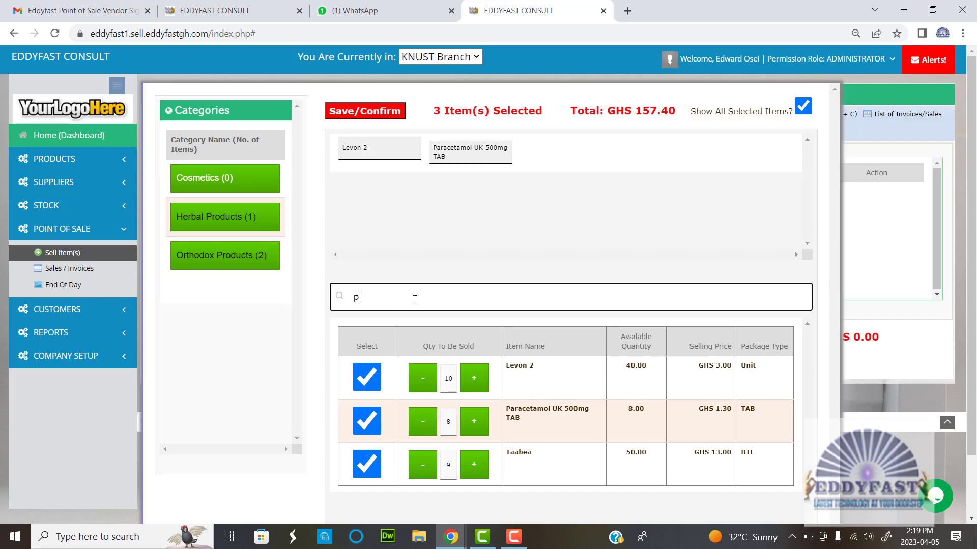
key(BackSpace)
key(BackSpace)
key(BackSpace)
key(BackSpace)
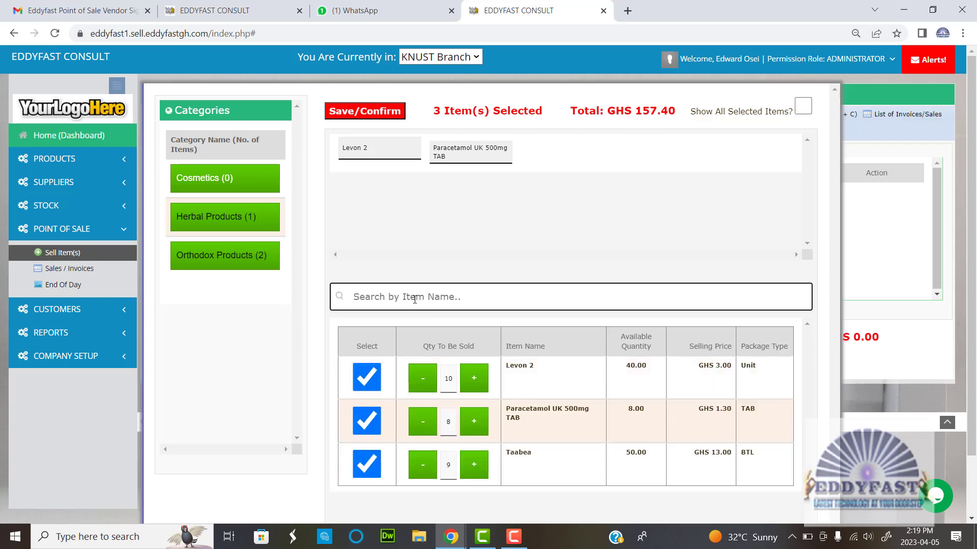
- Search the item selector for "lev" and for "taab", clearing the search each time
text(lv)
key(BackSpace)
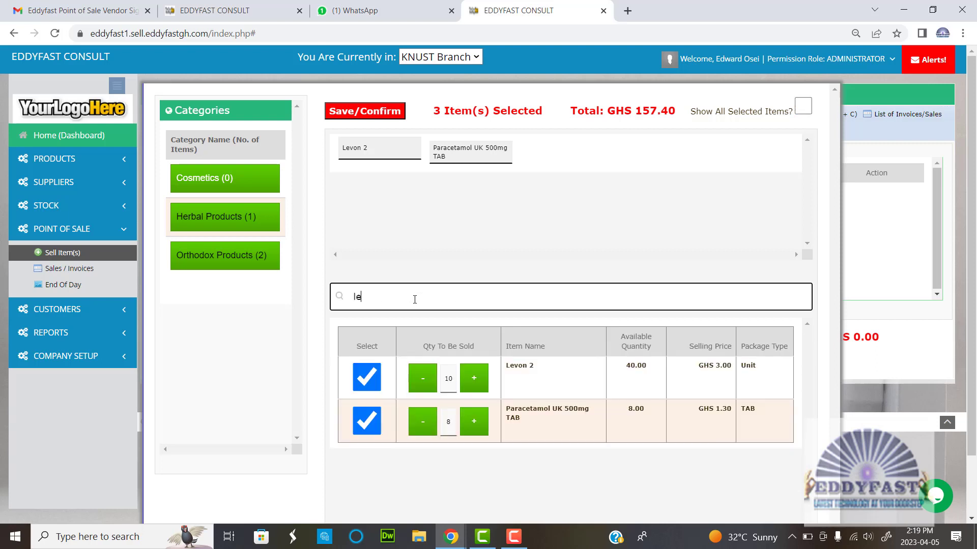
text(ev)
key(BackSpace)
key(BackSpace)
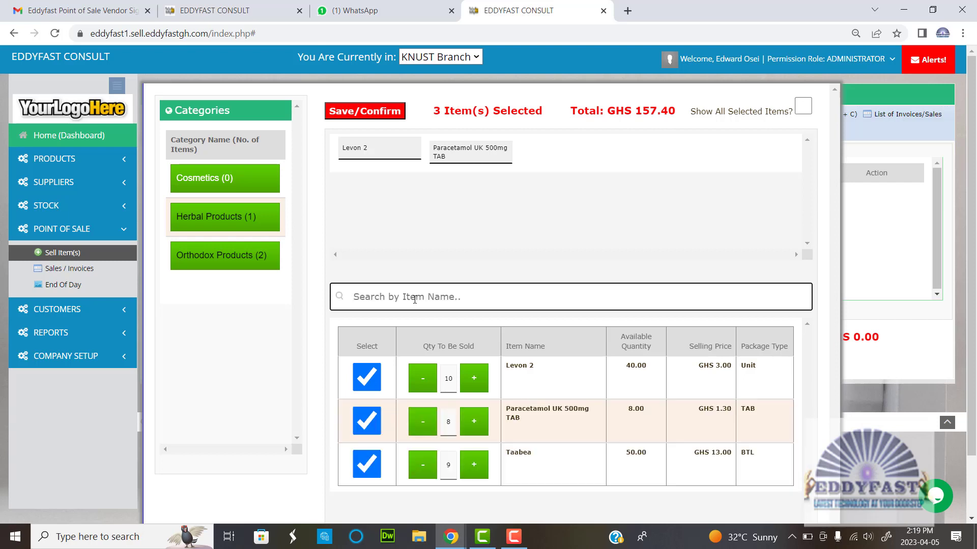
text(taab)
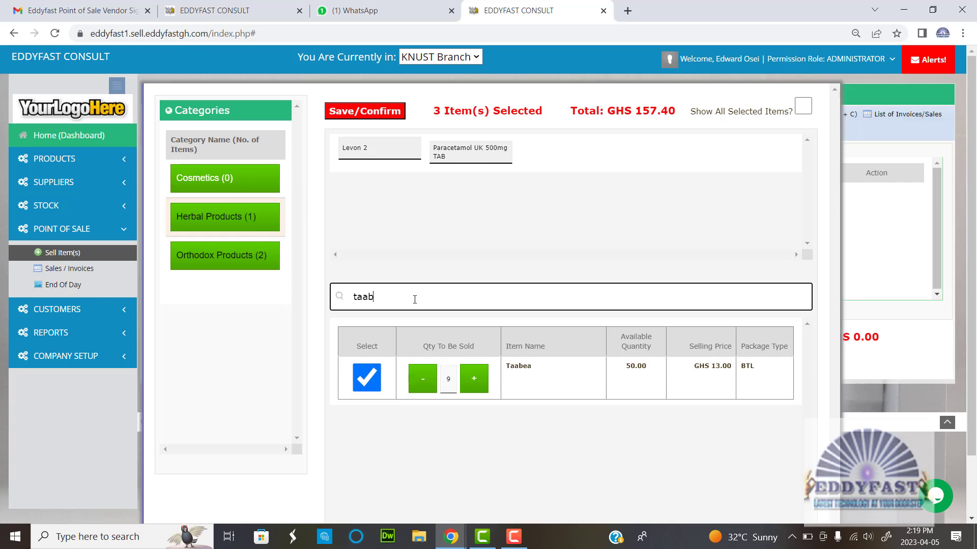
key(BackSpace)
key(BackSpace)
key(BackSpace)
key(BackSpace)
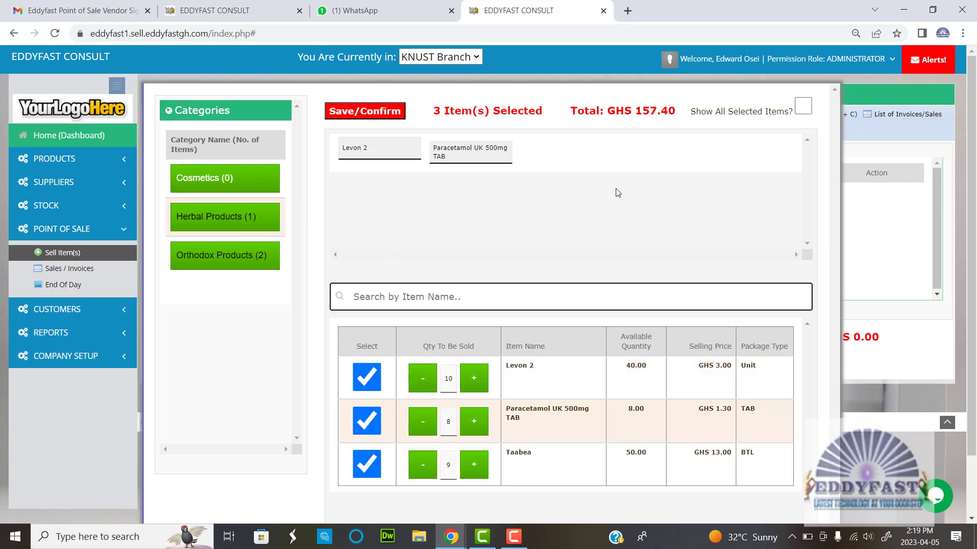
- Leave the touch-screen selector for a fresh item selling page and search for the item "taabe"
click(72, 256)
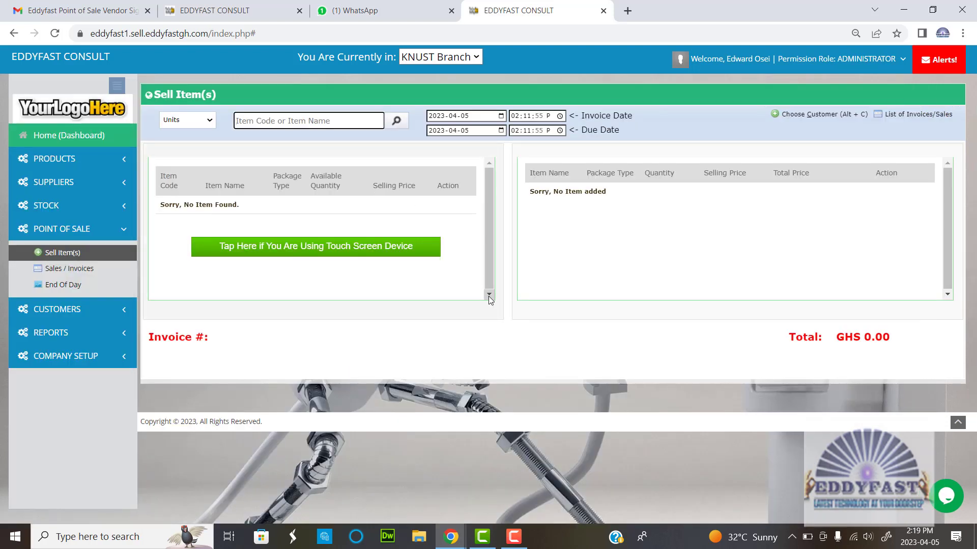
click(505, 304)
click(295, 123)
text(t)
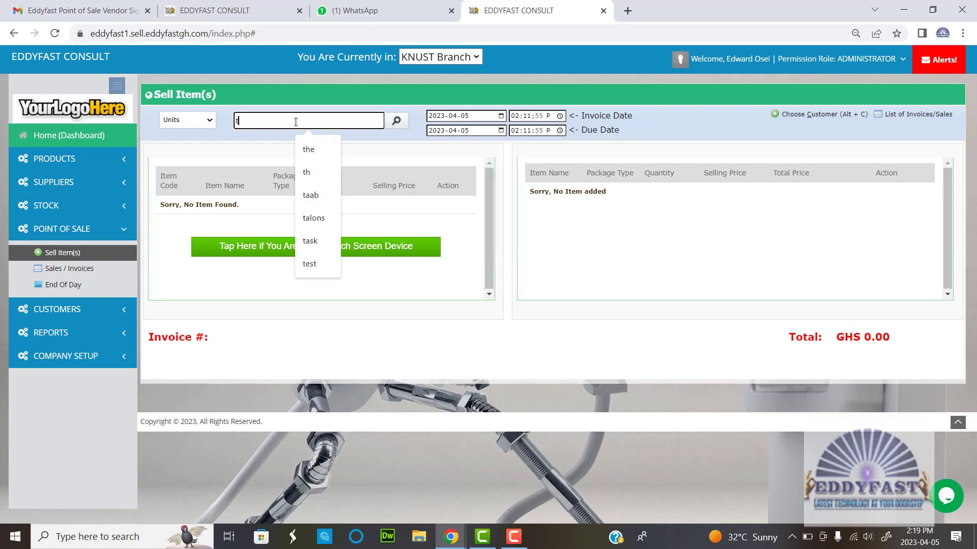
text(aabe)
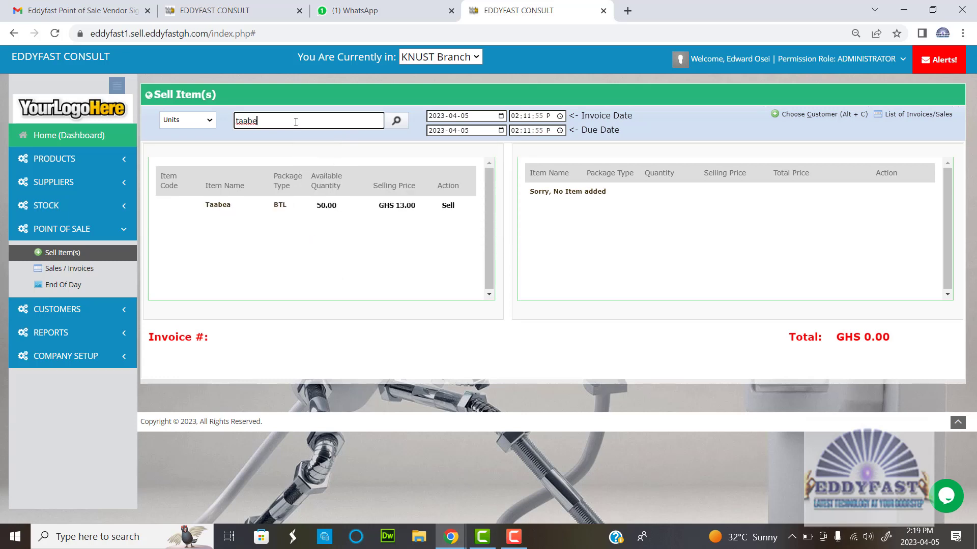
- View the list of admin settings in the company setup and return to the item selling page
click(61, 360)
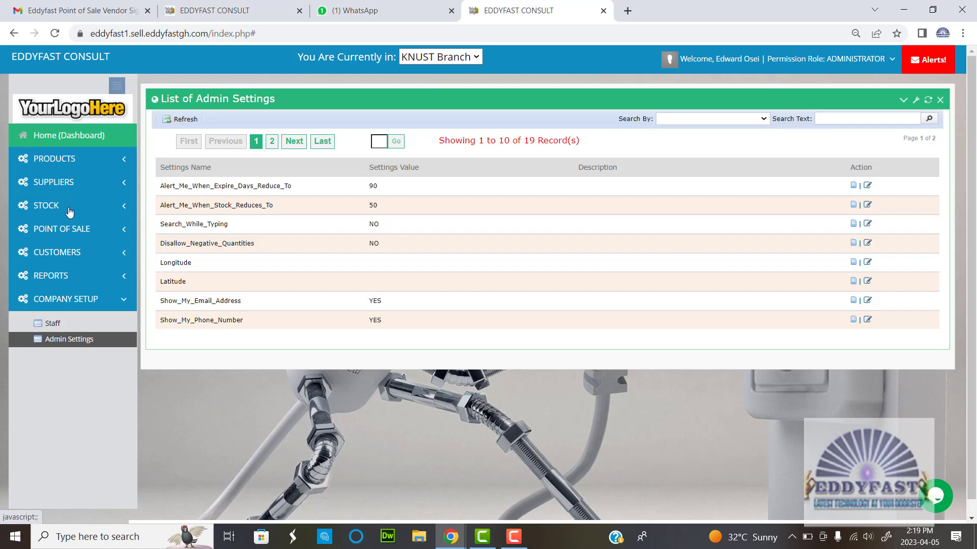
click(72, 230)
click(75, 253)
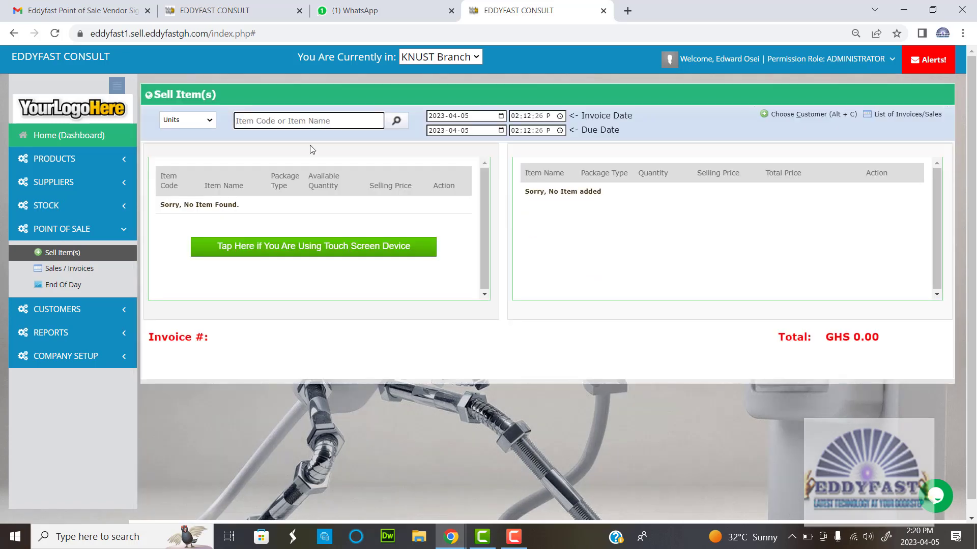
- Search the selling page for the item "tab" and clear the search
text(t)
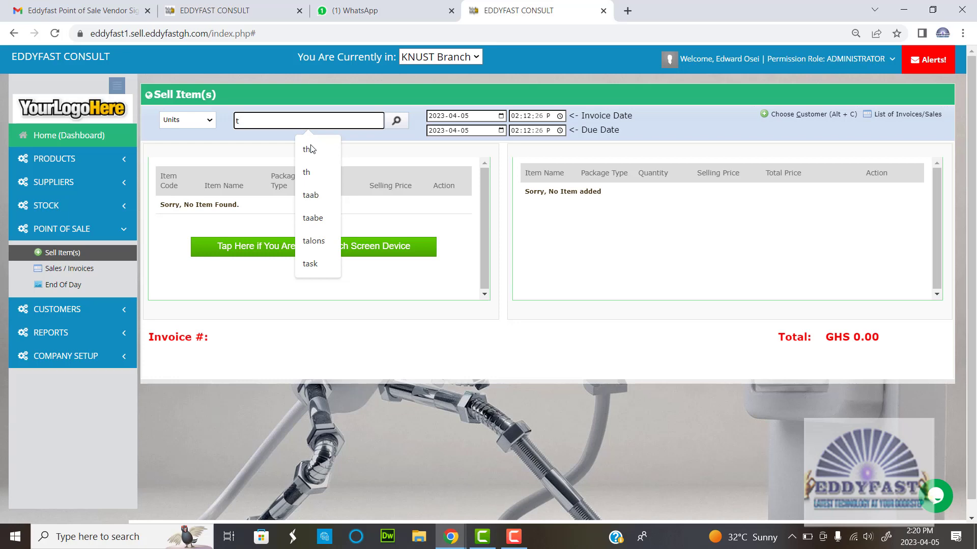
text(a)
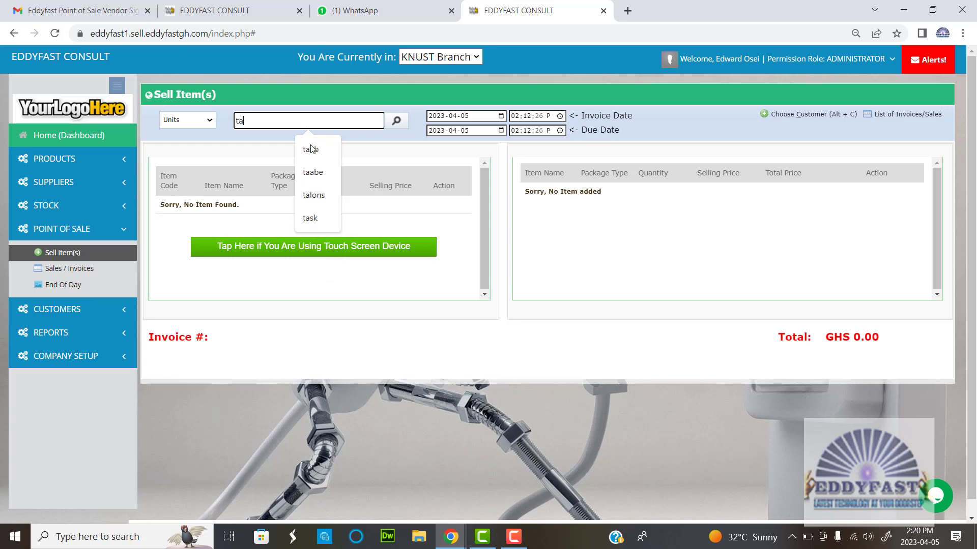
text(b)
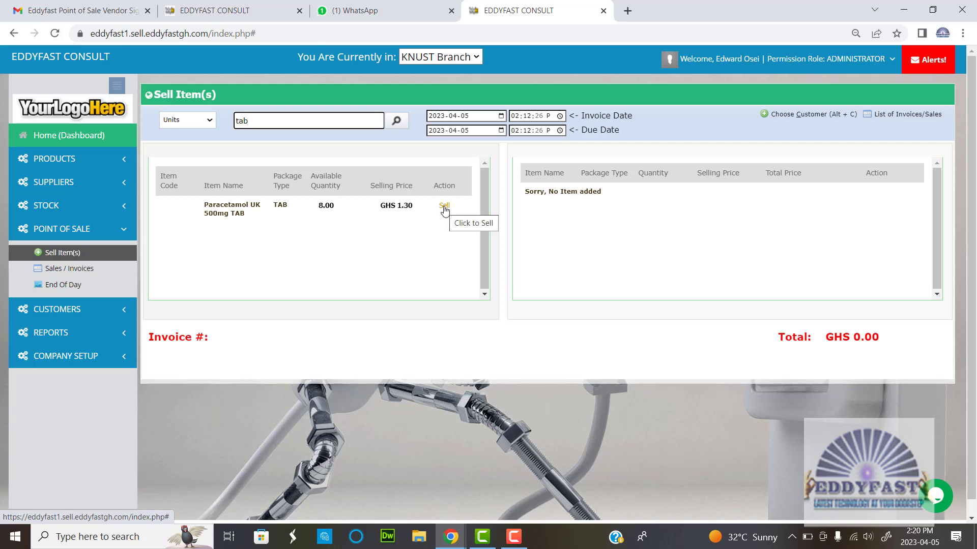
key(BackSpace)
key(BackSpace)
key(BackSpace)
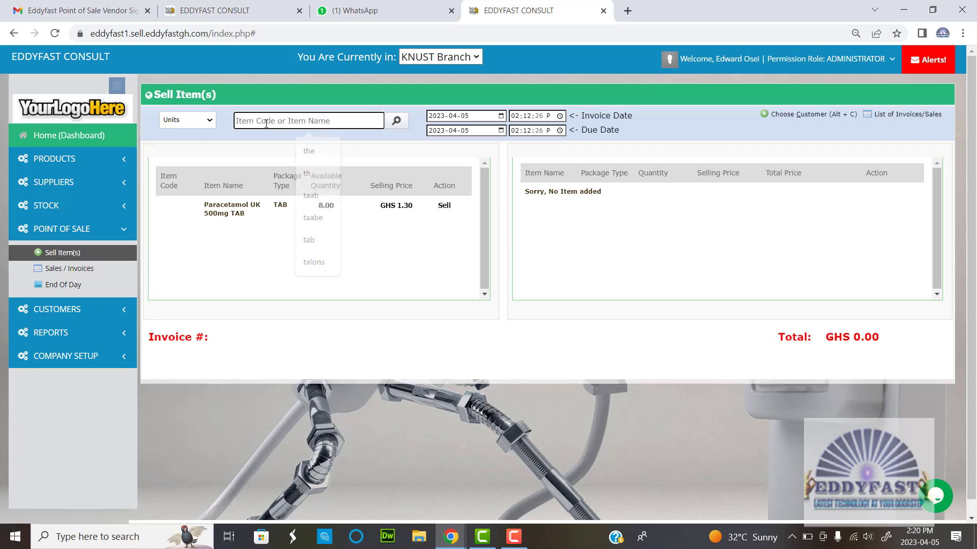